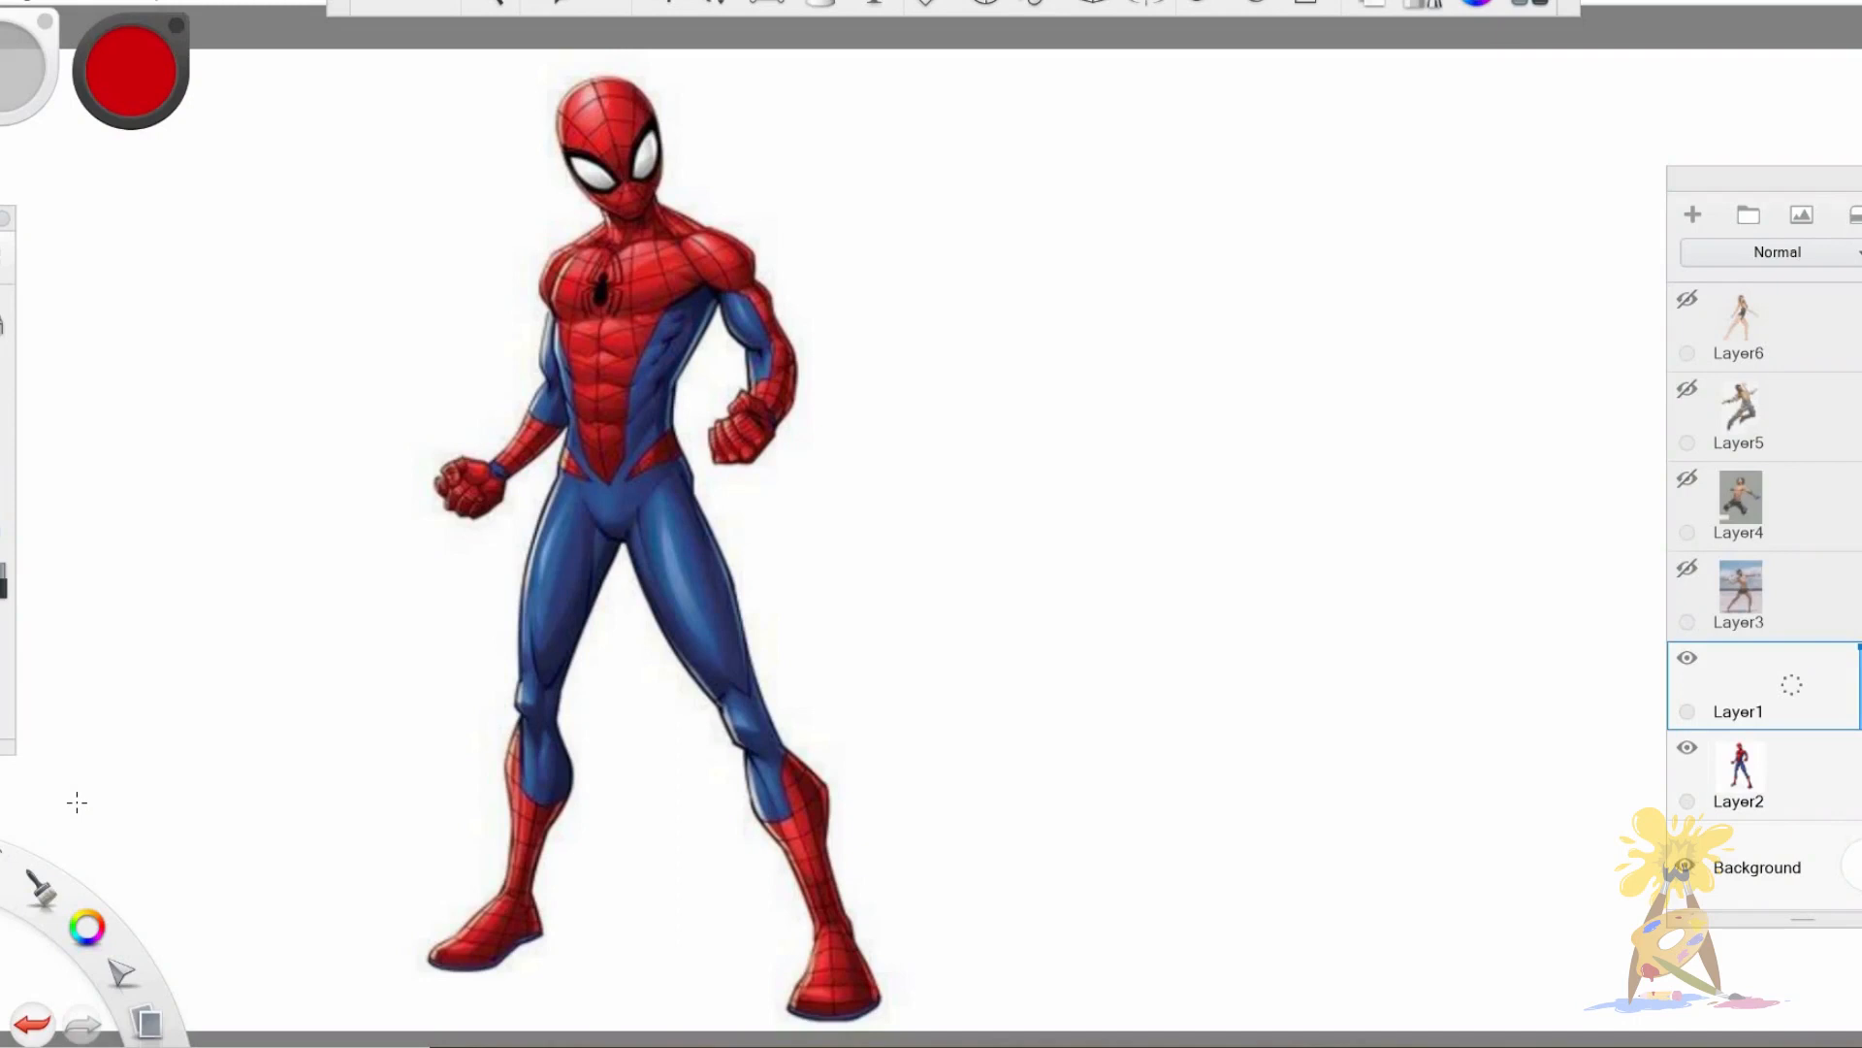
# Fade the Spider-Man reference on Layer2 by lowering its opacity and make Layer1 the drawing layer.
pyautogui.click(1818, 791)
pyautogui.moveTo(1860, 737); pyautogui.dragTo(1859, 795)
pyautogui.click(1798, 685)
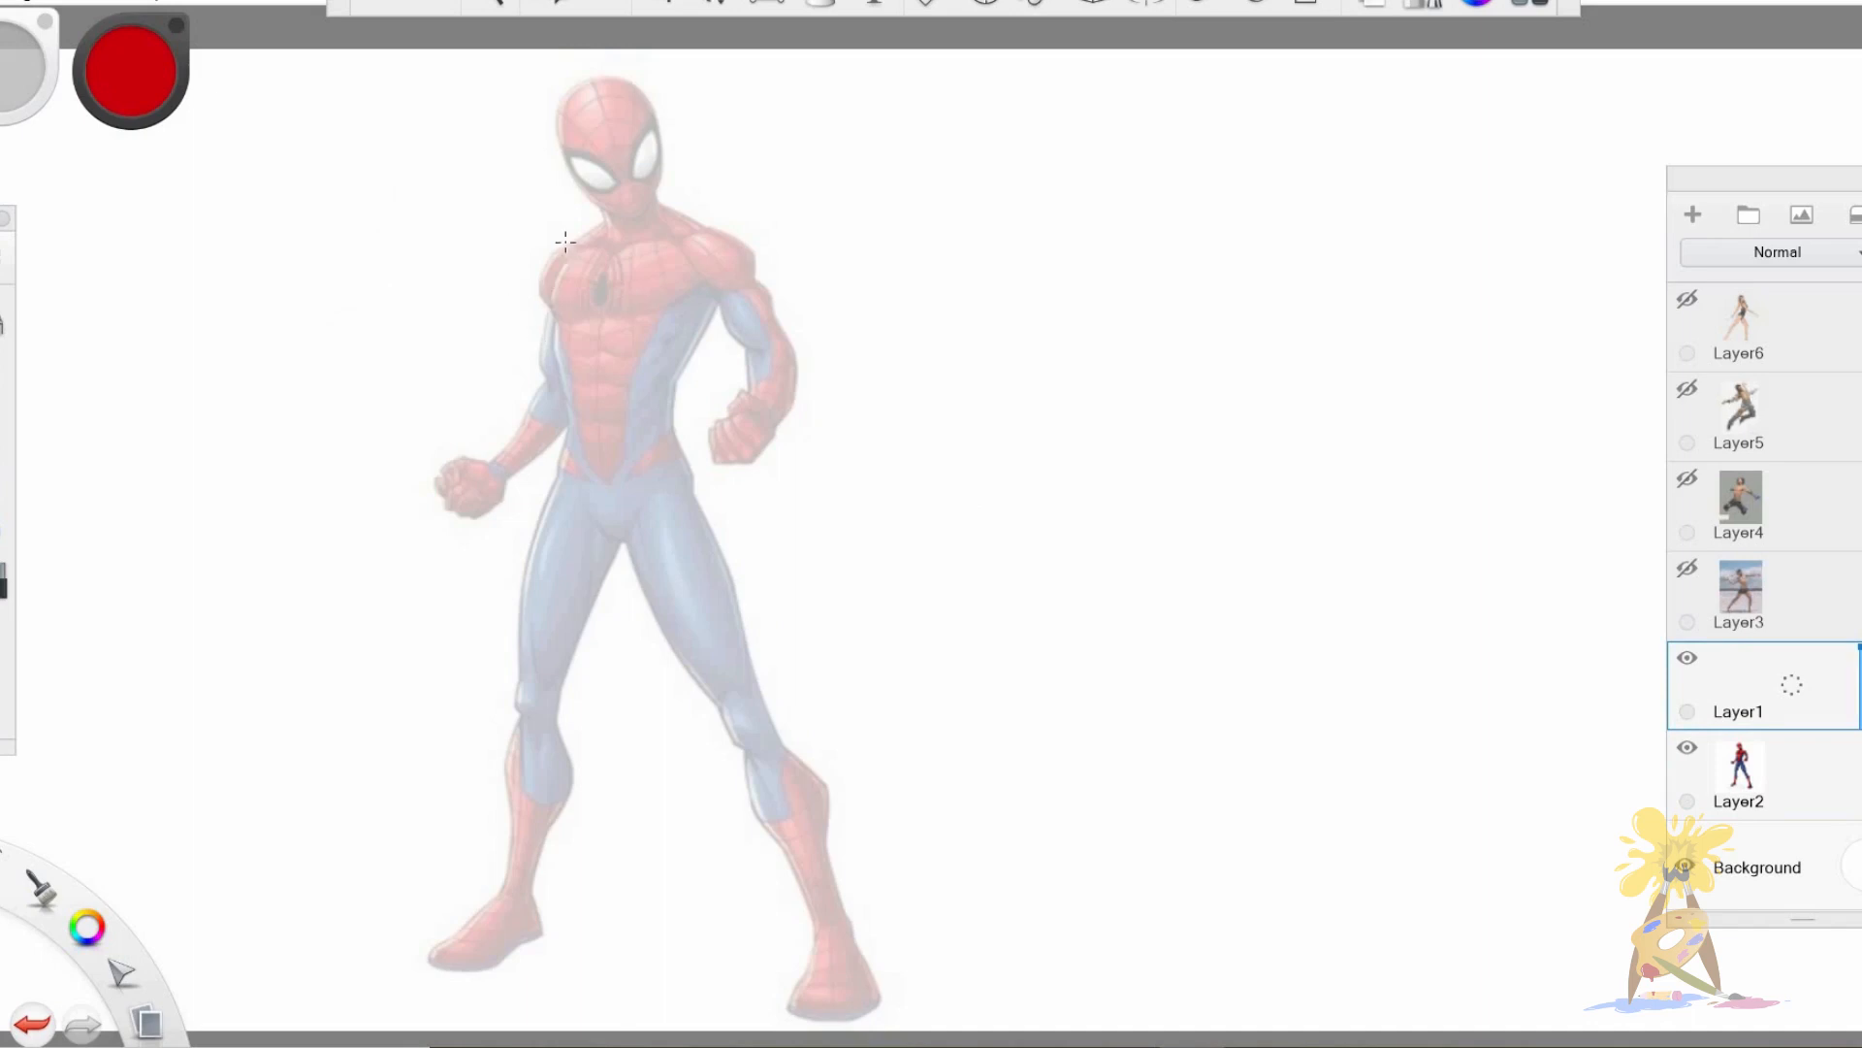
# Sketch the torso outline in red over the faded Spider-Man, from the shoulder line down to the waist.
pyautogui.press('space')
pyautogui.moveTo(639, 230); pyautogui.dragTo(602, 554)
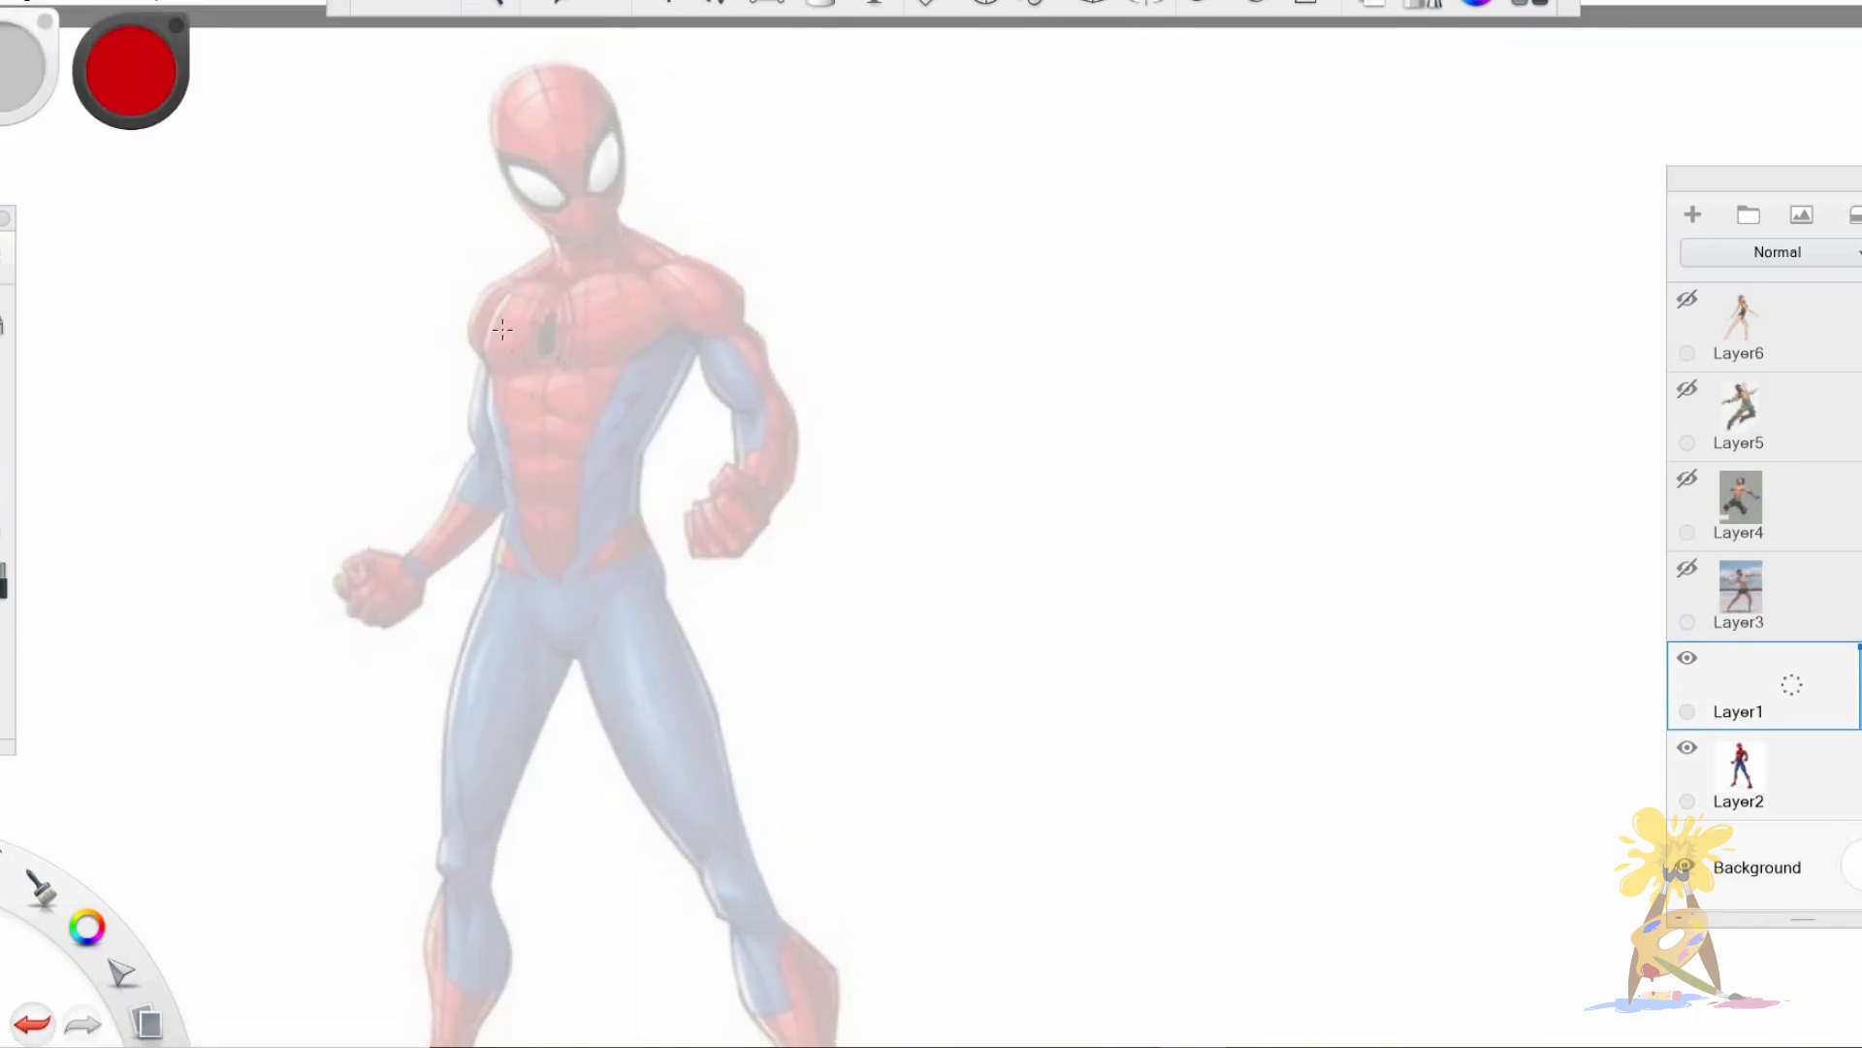
pyautogui.moveTo(511, 288)
pyautogui.mouseDown()
pyautogui.moveTo(485, 422)
pyautogui.moveTo(507, 553)
pyautogui.mouseUp()
pyautogui.hotkey('ctrl', 'z')
pyautogui.moveTo(507, 284); pyautogui.dragTo(503, 531)
pyautogui.moveTo(505, 296)
pyautogui.mouseDown()
pyautogui.moveTo(611, 267)
pyautogui.moveTo(679, 279)
pyautogui.mouseUp()
pyautogui.moveTo(706, 291)
pyautogui.mouseDown()
pyautogui.moveTo(640, 456)
pyautogui.moveTo(635, 532)
pyautogui.mouseUp()
pyautogui.moveTo(496, 531); pyautogui.dragTo(644, 530)
pyautogui.moveTo(498, 303)
pyautogui.mouseDown()
pyautogui.moveTo(535, 276)
pyautogui.moveTo(674, 278)
pyautogui.mouseUp()
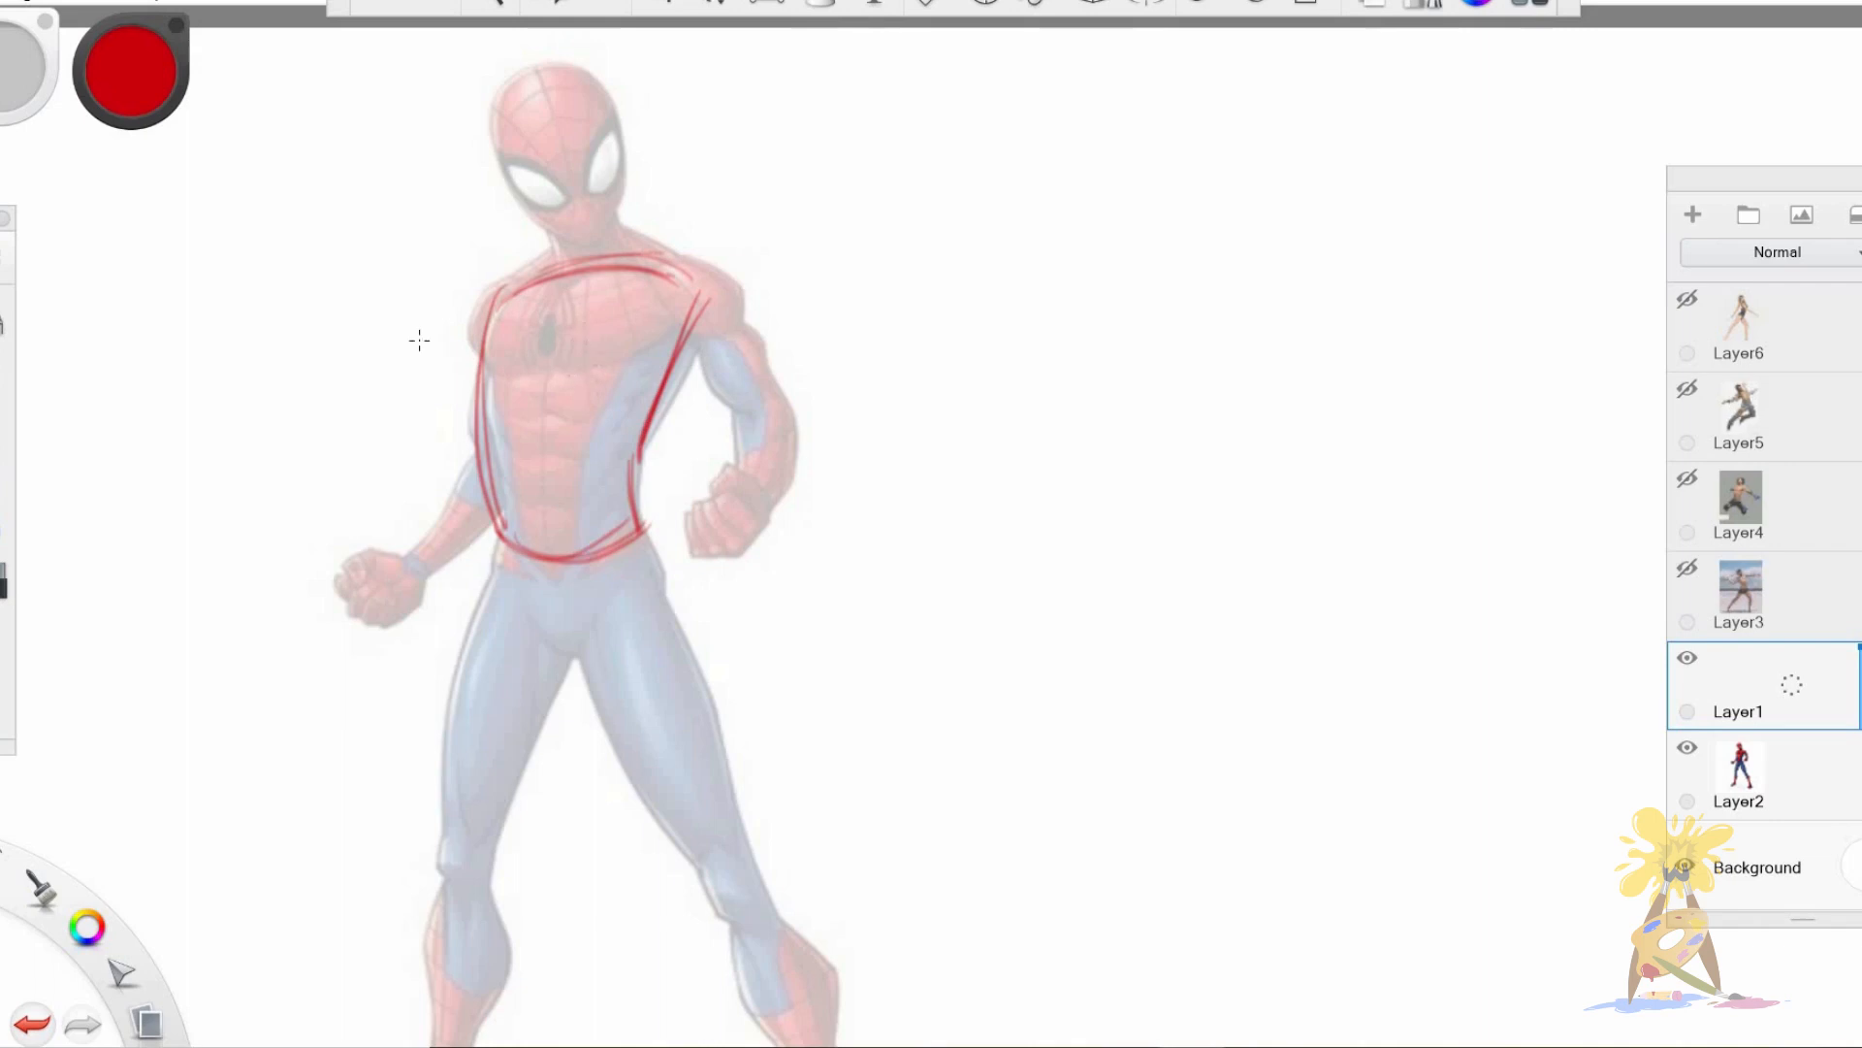
# Sketch a side-contour curve with an inward arrow beside the figure, and a bent pinch line on its opposite side.
pyautogui.moveTo(276, 290); pyautogui.dragTo(272, 533)
pyautogui.moveTo(275, 291); pyautogui.dragTo(288, 499)
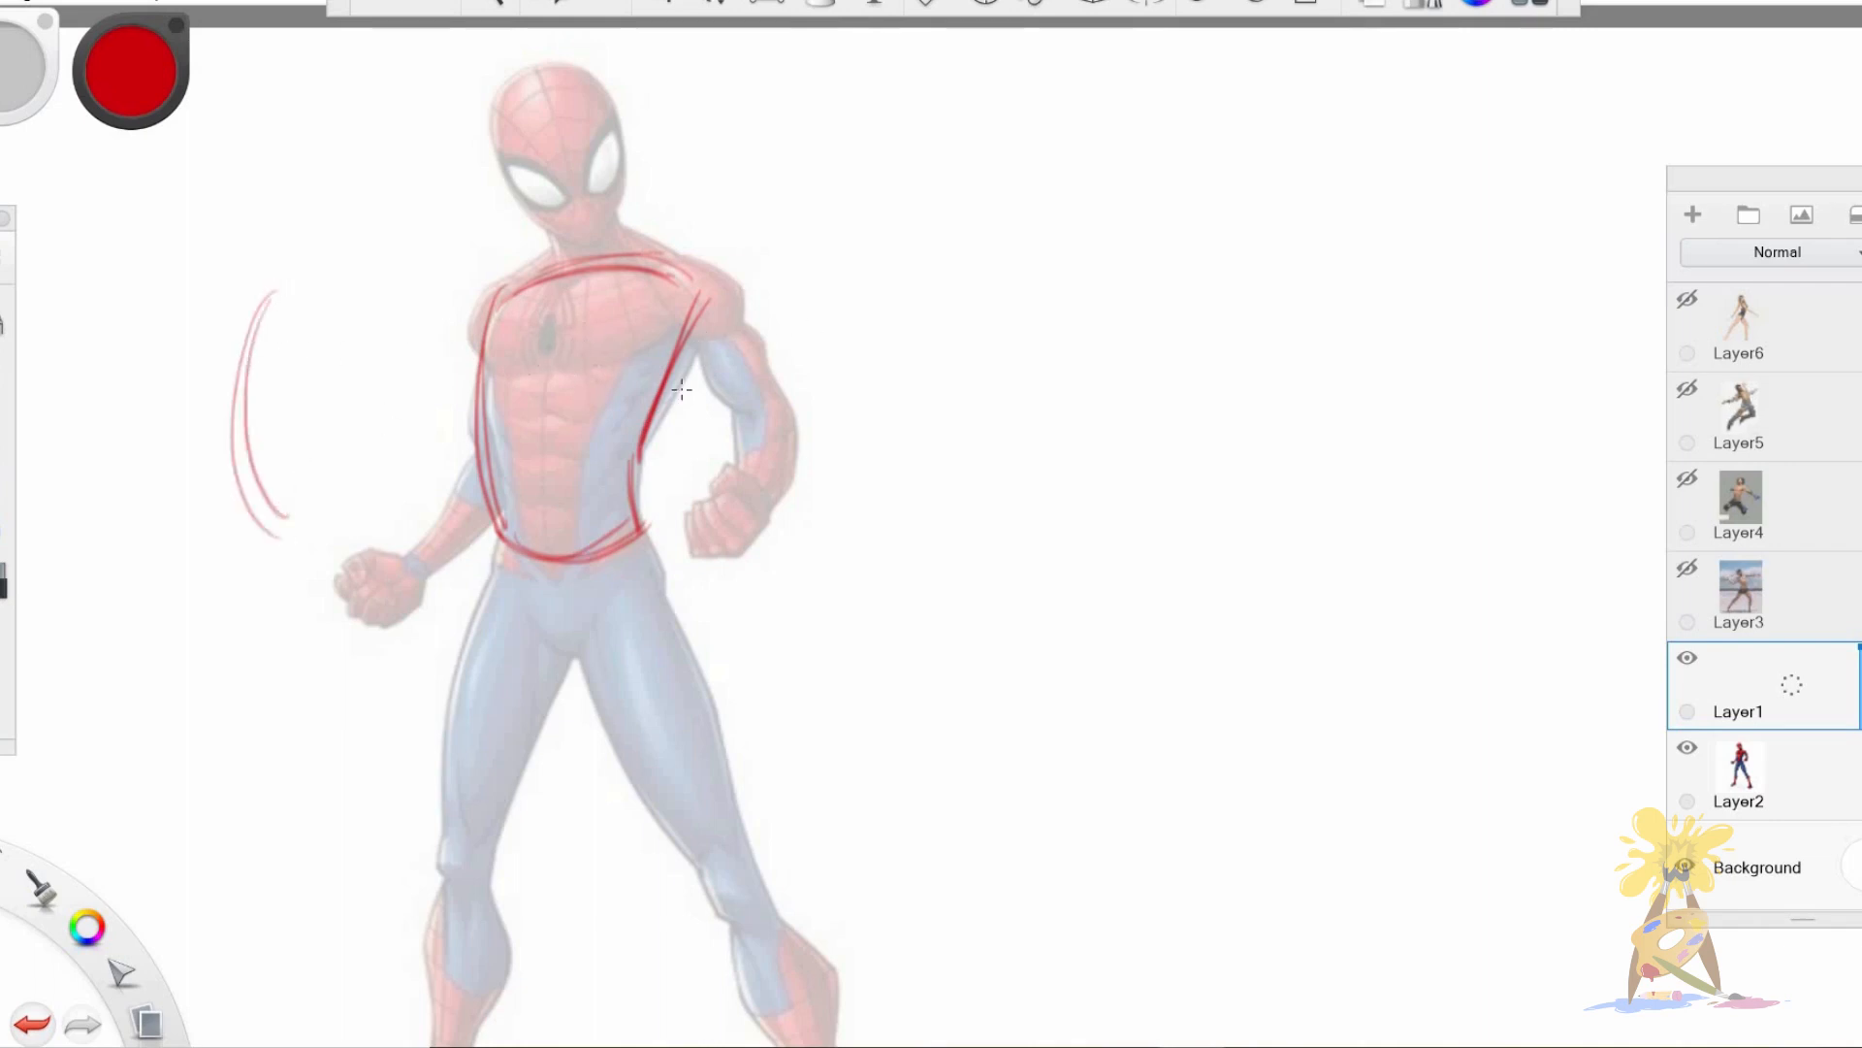
pyautogui.moveTo(271, 425); pyautogui.dragTo(380, 432)
pyautogui.moveTo(342, 417); pyautogui.dragTo(350, 453)
pyautogui.moveTo(927, 299); pyautogui.dragTo(840, 524)
pyautogui.hotkey('ctrl', 'z')
pyautogui.moveTo(852, 427)
pyautogui.mouseDown()
pyautogui.moveTo(965, 283)
pyautogui.moveTo(854, 423)
pyautogui.moveTo(876, 494)
pyautogui.mouseUp()
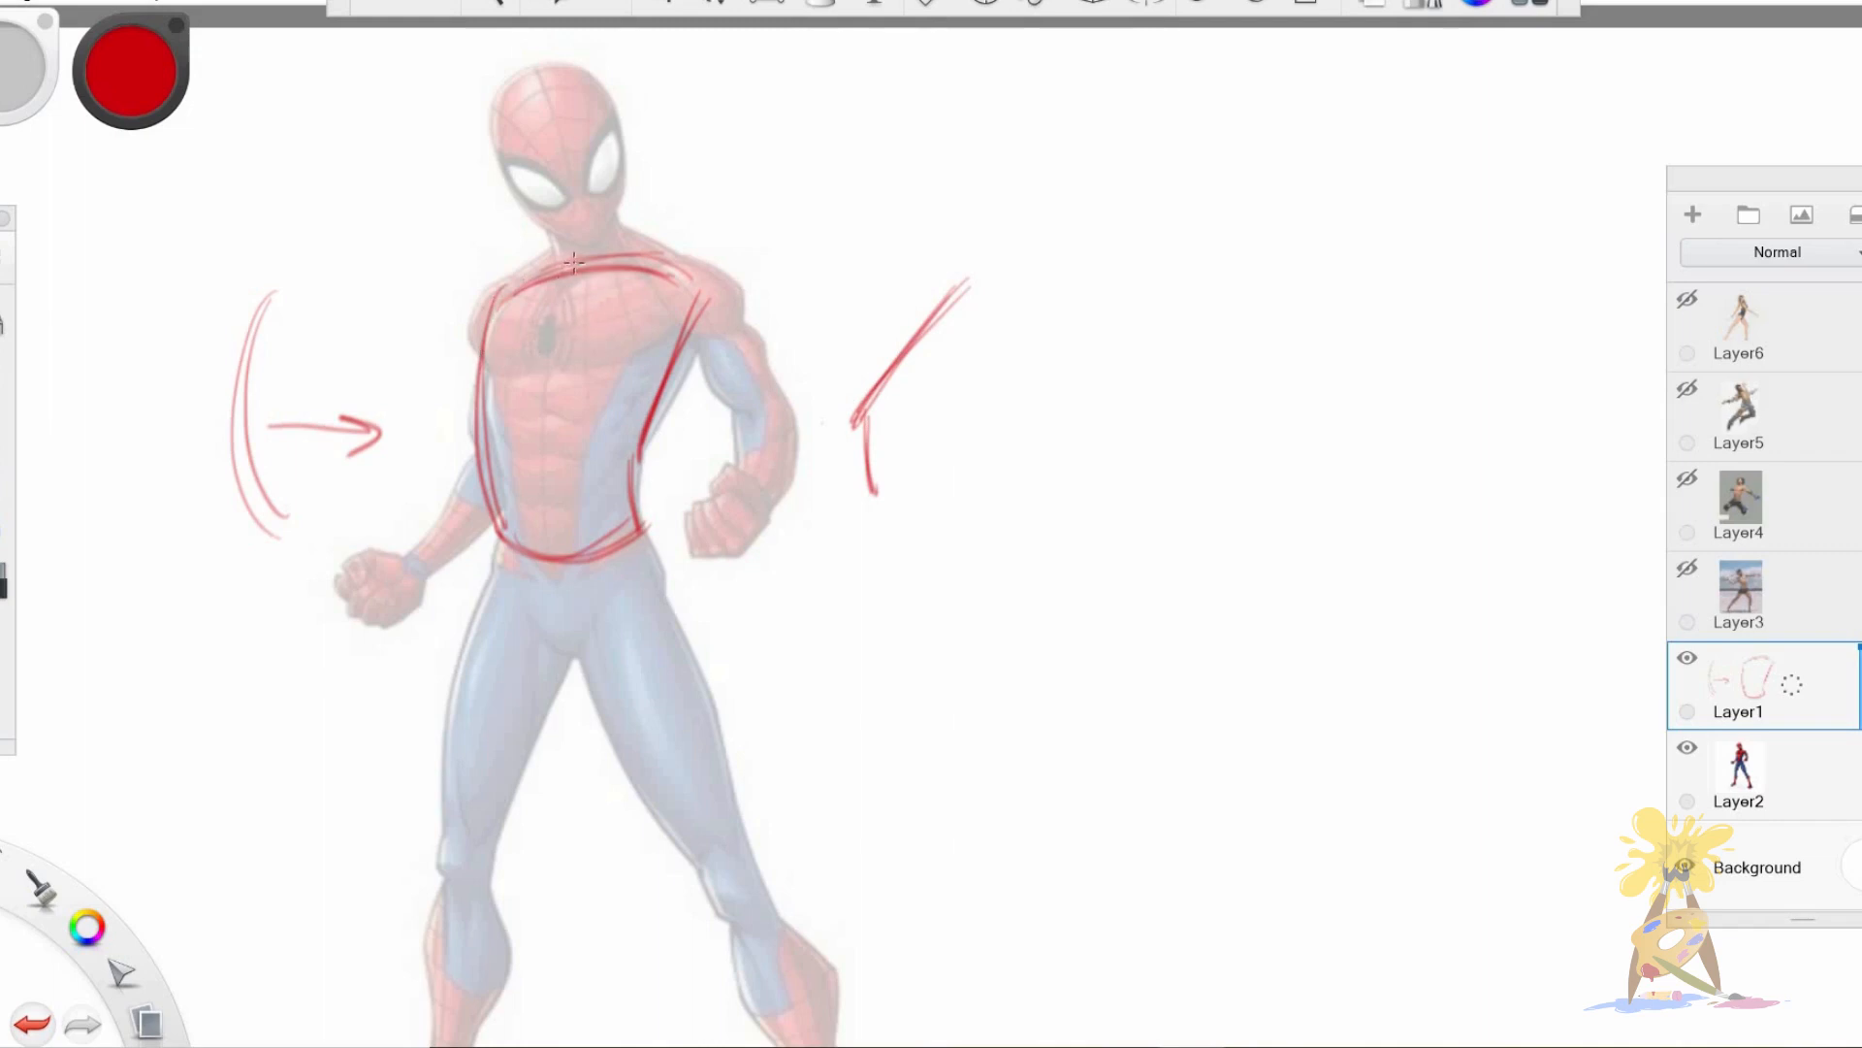
# Draw the curved vertical centre line and the horizontal chest line across Spider-Man's torso.
pyautogui.moveTo(572, 261); pyautogui.dragTo(530, 490)
pyautogui.moveTo(533, 373); pyautogui.dragTo(547, 554)
pyautogui.moveTo(535, 431); pyautogui.dragTo(556, 568)
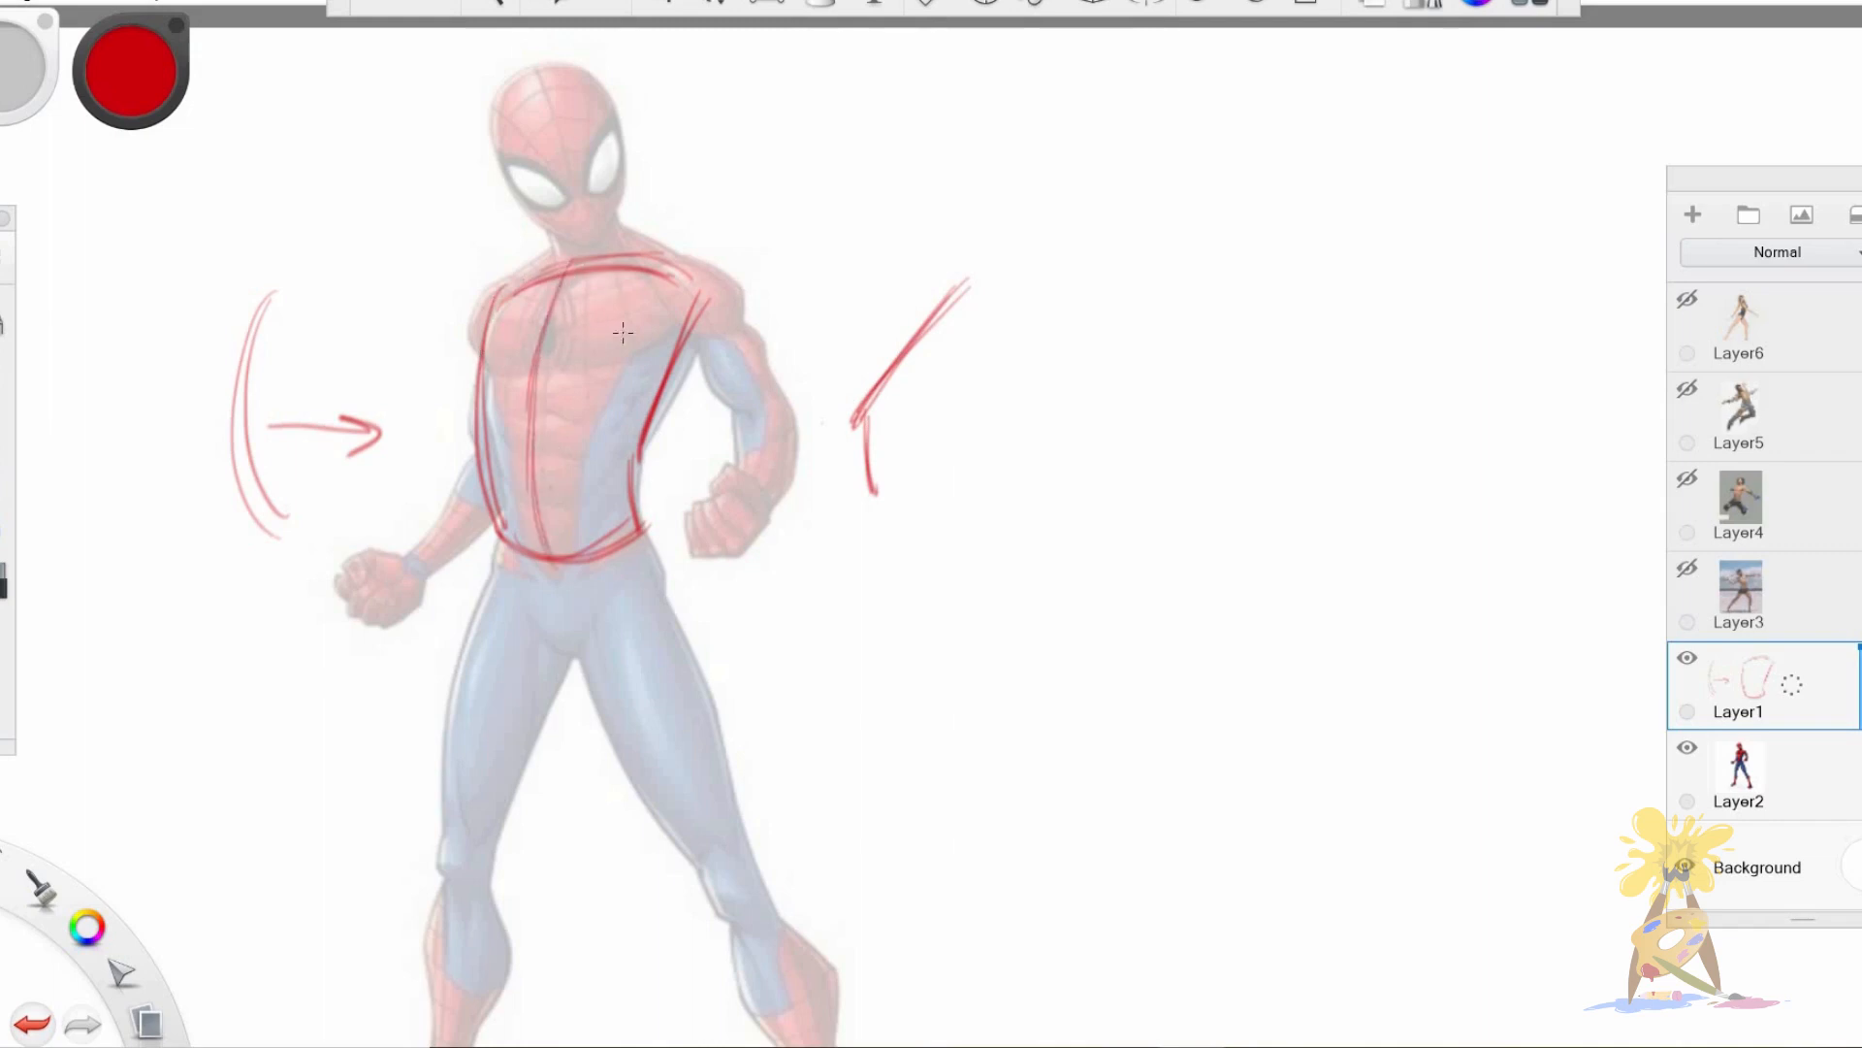
pyautogui.moveTo(483, 373)
pyautogui.mouseDown()
pyautogui.moveTo(636, 368)
pyautogui.moveTo(486, 366)
pyautogui.moveTo(655, 360)
pyautogui.mouseUp()
pyautogui.moveTo(493, 375)
pyautogui.mouseDown()
pyautogui.moveTo(648, 363)
pyautogui.moveTo(628, 360)
pyautogui.mouseUp()
pyautogui.moveTo(498, 299)
pyautogui.mouseDown()
pyautogui.moveTo(605, 268)
pyautogui.moveTo(703, 293)
pyautogui.mouseUp()
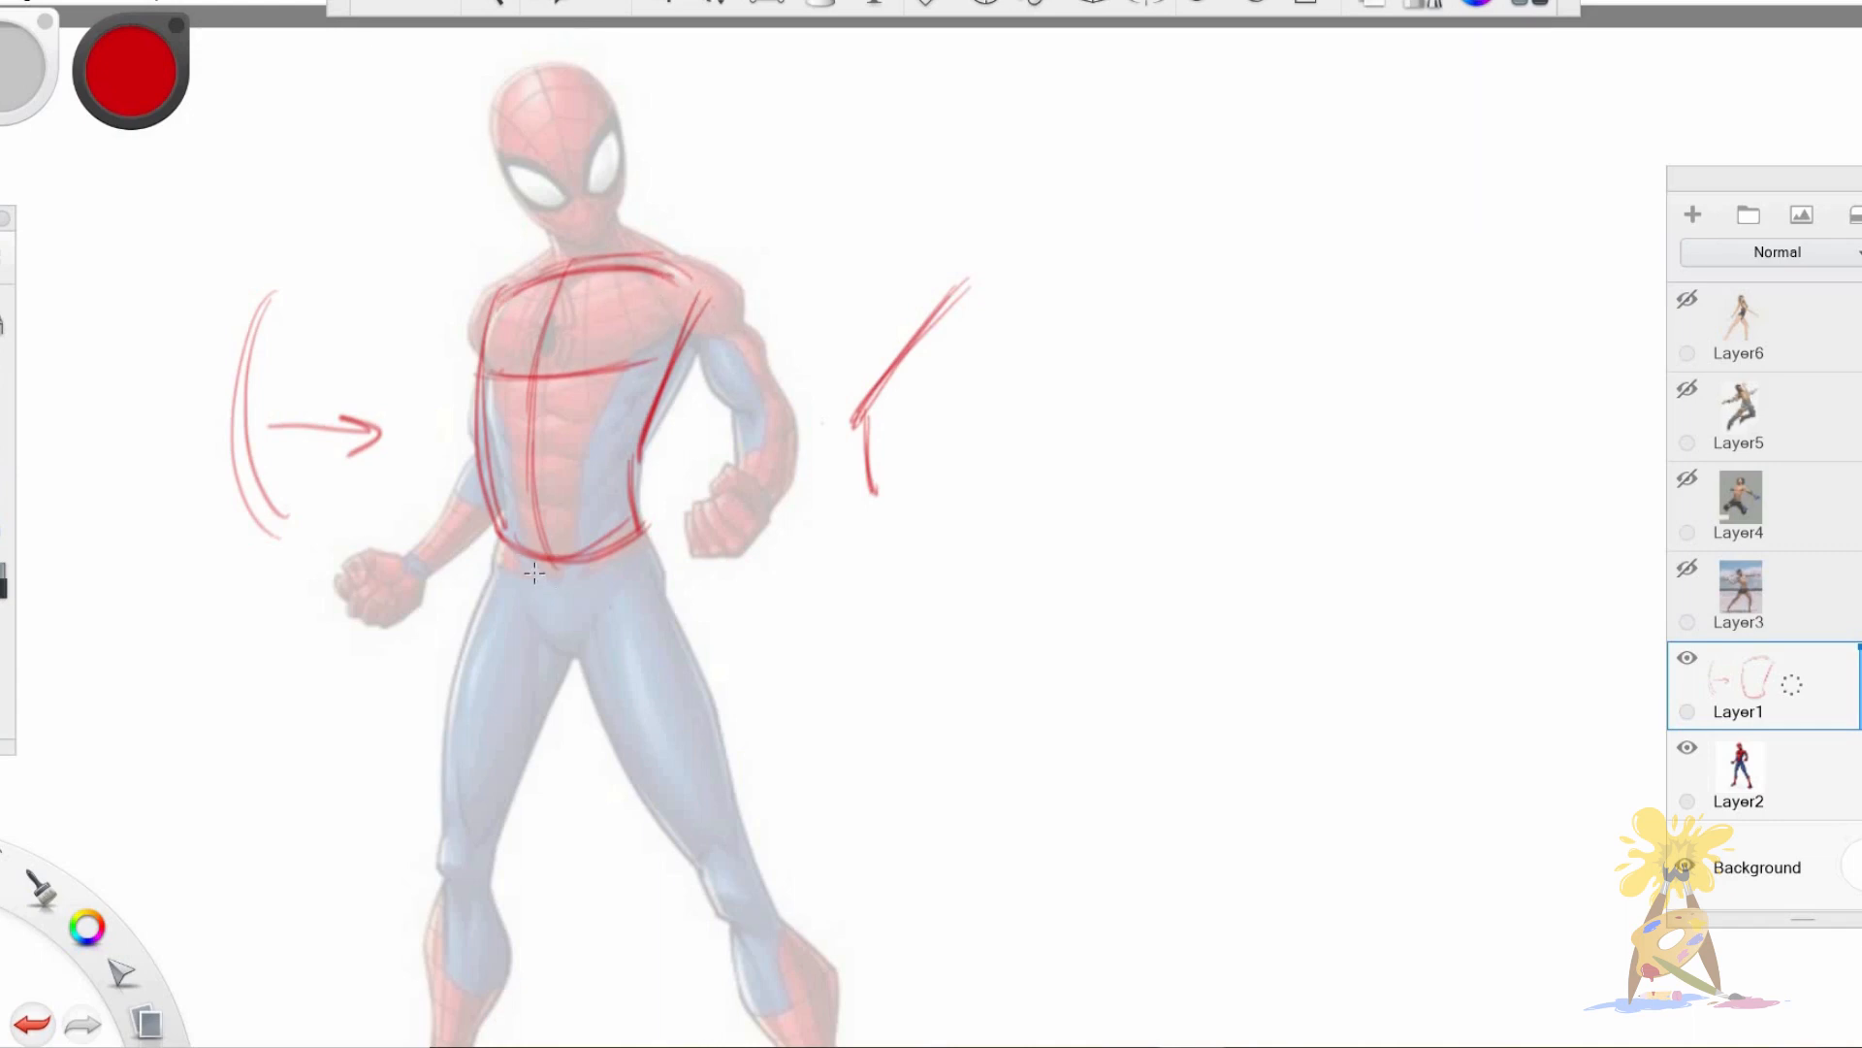
# Outline the pelvis below the waist as a brief-like shape.
pyautogui.moveTo(499, 546)
pyautogui.mouseDown()
pyautogui.moveTo(578, 654)
pyautogui.moveTo(649, 556)
pyautogui.mouseUp()
pyautogui.moveTo(496, 543)
pyautogui.mouseDown()
pyautogui.moveTo(579, 654)
pyautogui.moveTo(653, 556)
pyautogui.moveTo(666, 592)
pyautogui.mouseUp()
pyautogui.moveTo(495, 540); pyautogui.dragTo(502, 580)
# Outline both of Spider-Man's thighs from the hips down to the knees.
pyautogui.press('space')
pyautogui.moveTo(777, 566); pyautogui.dragTo(696, 539)
pyautogui.moveTo(543, 537)
pyautogui.mouseDown()
pyautogui.moveTo(579, 619)
pyautogui.moveTo(676, 743)
pyautogui.mouseUp()
pyautogui.moveTo(550, 571); pyautogui.dragTo(667, 734)
pyautogui.moveTo(618, 461); pyautogui.dragTo(701, 720)
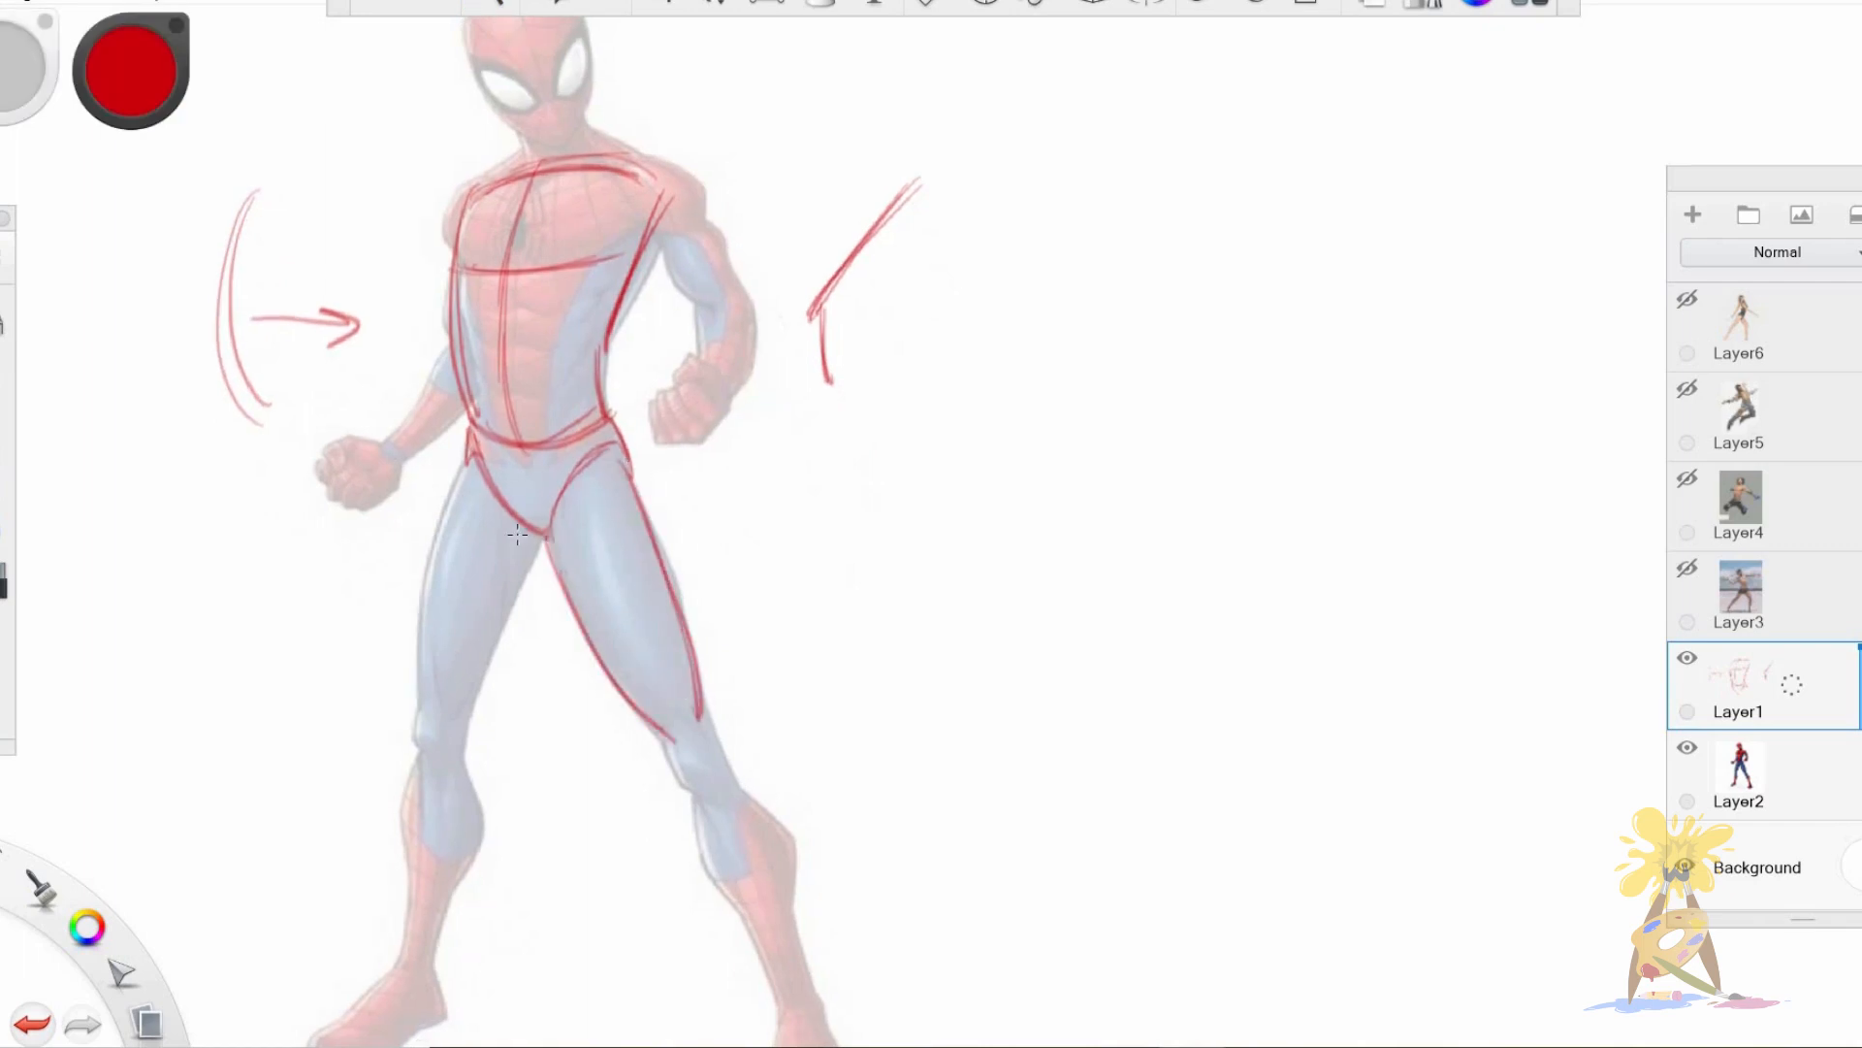
pyautogui.moveTo(471, 454); pyautogui.dragTo(423, 691)
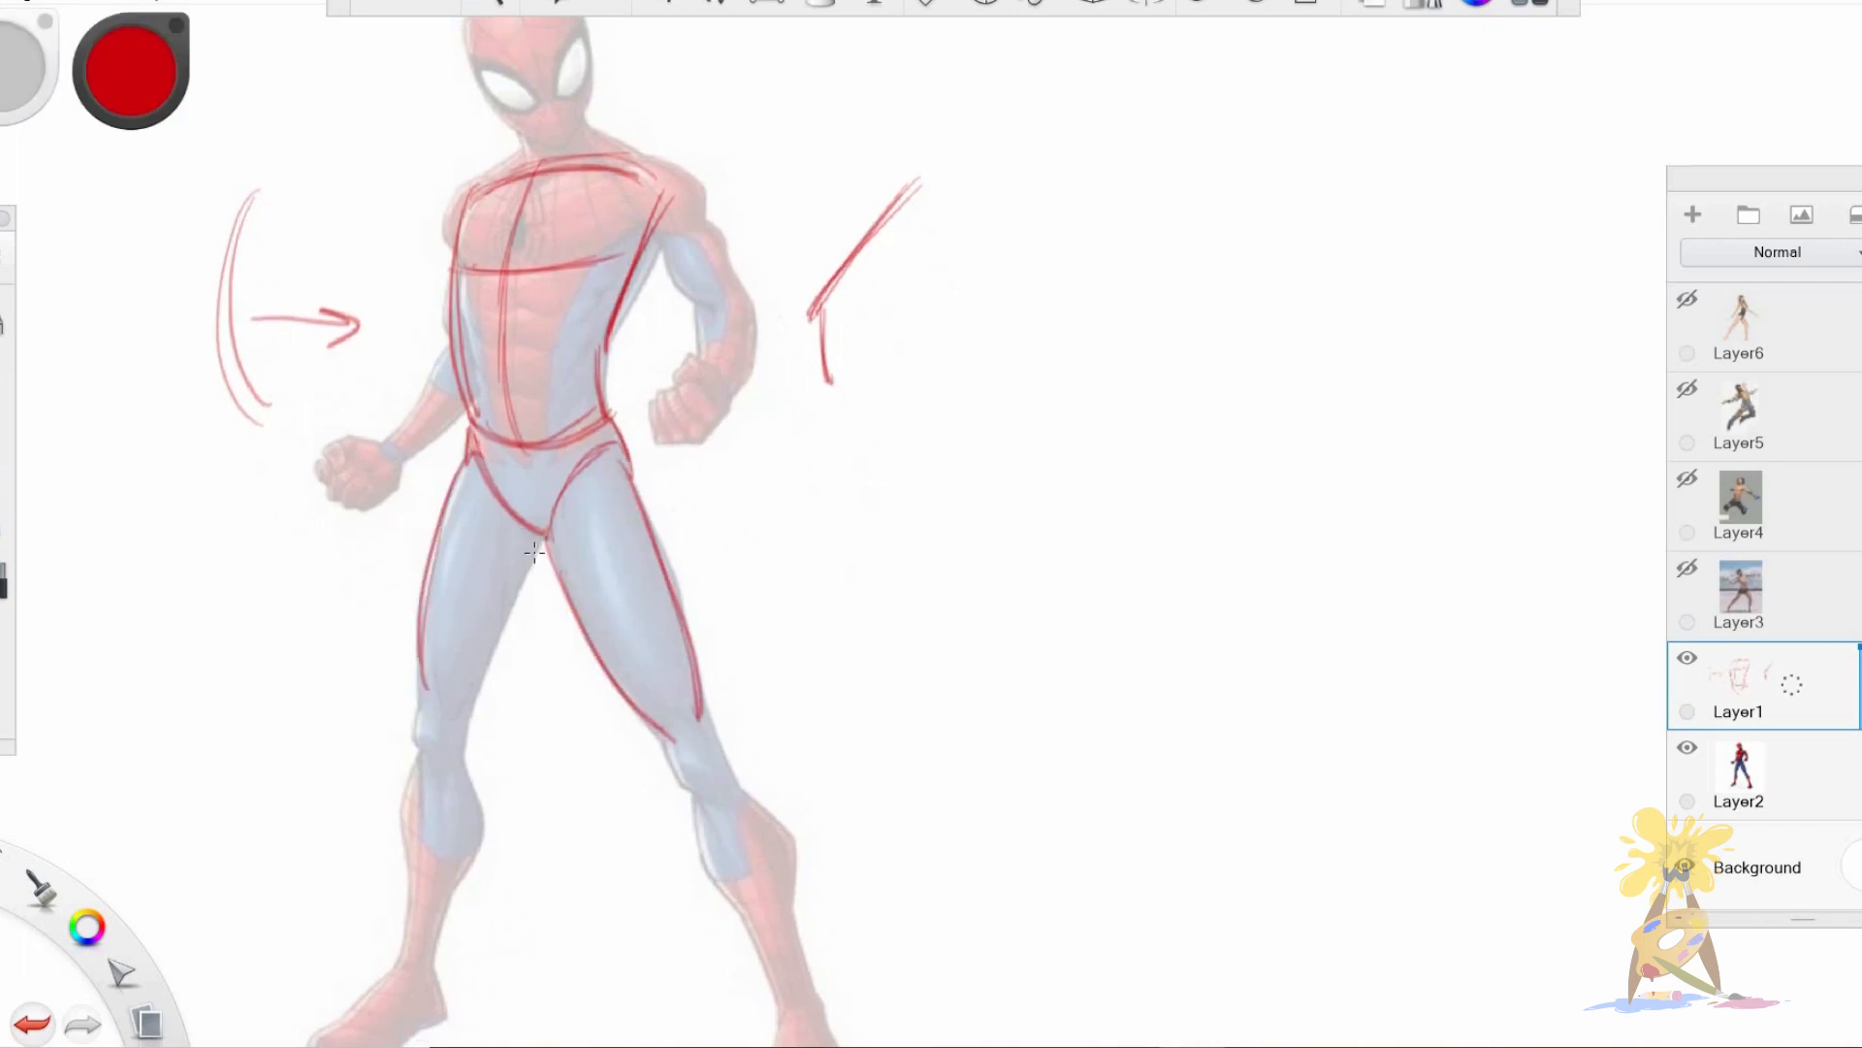
pyautogui.moveTo(544, 526); pyautogui.dragTo(458, 718)
pyautogui.moveTo(542, 530)
pyautogui.mouseDown()
pyautogui.moveTo(465, 720)
pyautogui.moveTo(444, 745)
pyautogui.moveTo(432, 703)
pyautogui.moveTo(428, 742)
pyautogui.mouseUp()
# Draw circles for both knees and outline the lower legs down to the ankles.
pyautogui.moveTo(700, 719)
pyautogui.mouseDown()
pyautogui.moveTo(674, 766)
pyautogui.moveTo(711, 735)
pyautogui.moveTo(712, 756)
pyautogui.mouseUp()
pyautogui.press('space')
pyautogui.moveTo(809, 997); pyautogui.dragTo(780, 843)
pyautogui.moveTo(690, 602); pyautogui.dragTo(780, 874)
pyautogui.hotkey('ctrl', 'z')
pyautogui.moveTo(687, 593); pyautogui.dragTo(771, 852)
pyautogui.moveTo(434, 572)
pyautogui.mouseDown()
pyautogui.moveTo(408, 821)
pyautogui.moveTo(385, 799)
pyautogui.mouseUp()
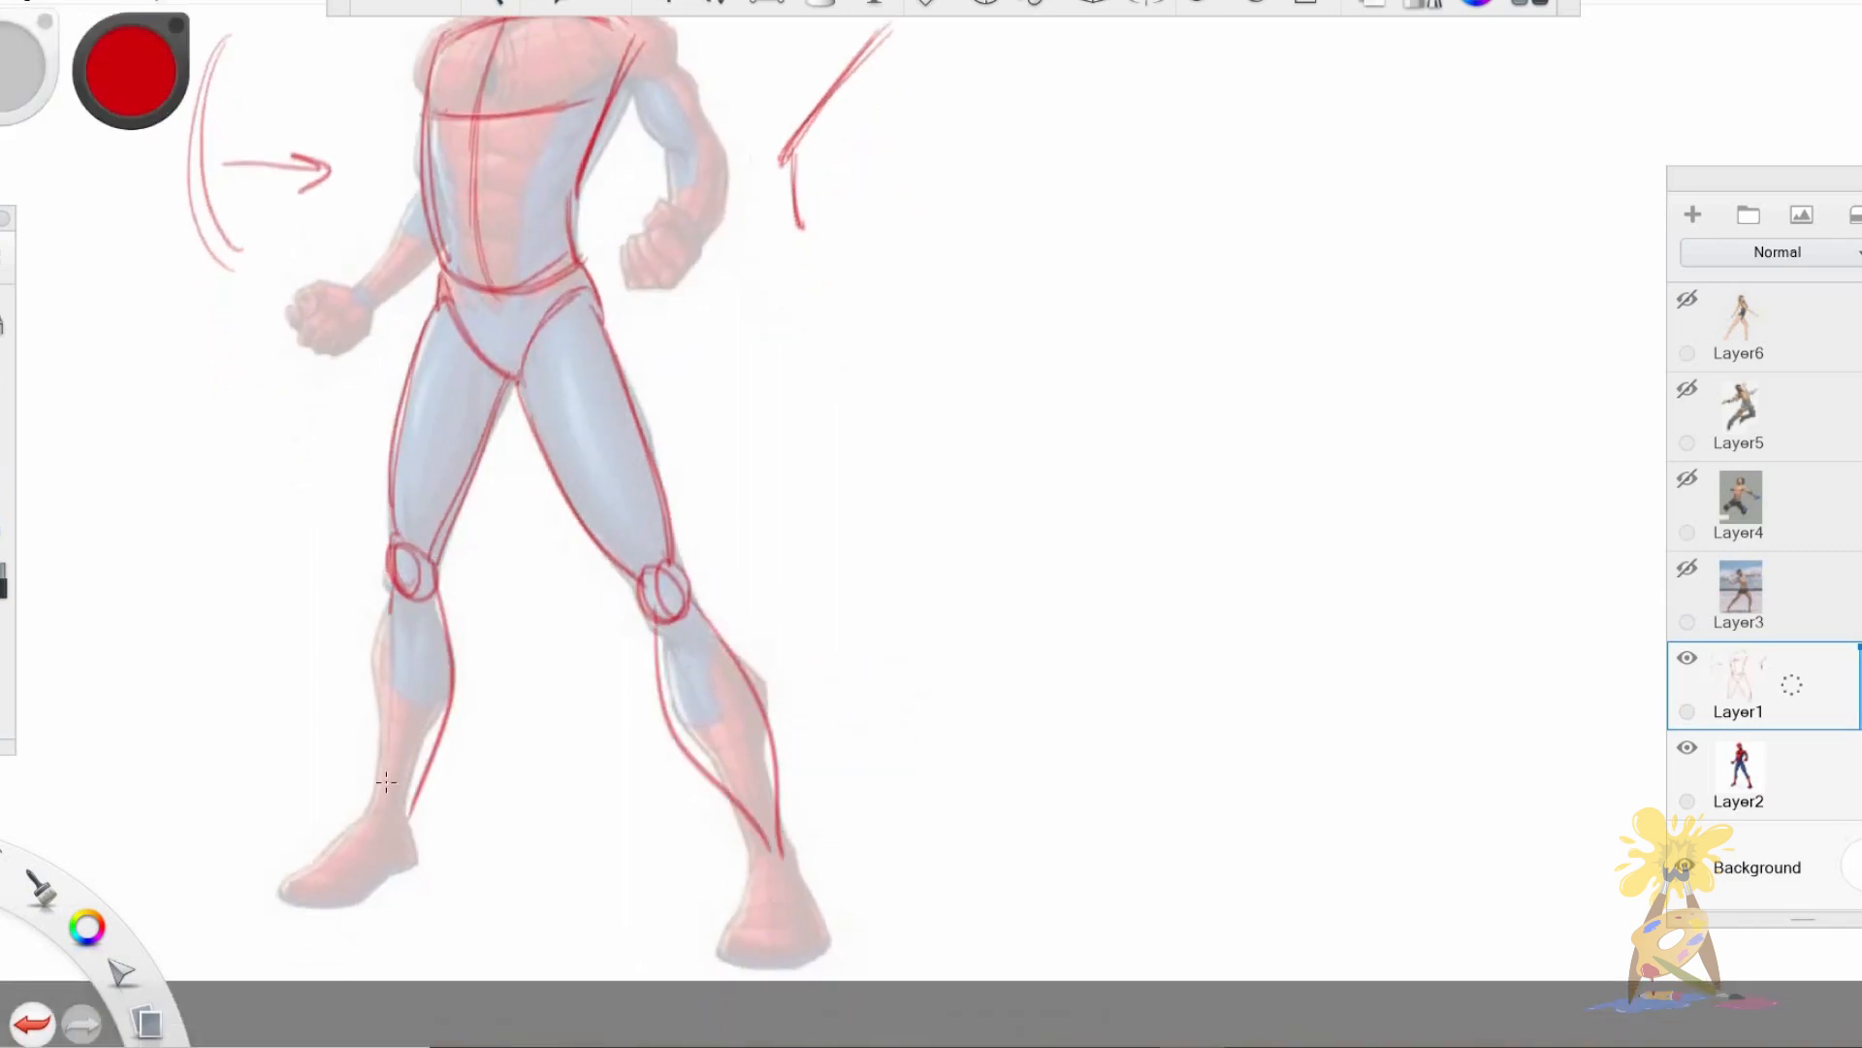
pyautogui.moveTo(382, 711); pyautogui.dragTo(375, 807)
# Sketch Spider-Man's two feet as simple wedge shapes below the ankles.
pyautogui.moveTo(283, 891)
pyautogui.mouseDown()
pyautogui.moveTo(376, 813)
pyautogui.moveTo(409, 814)
pyautogui.mouseUp()
pyautogui.moveTo(379, 814)
pyautogui.mouseDown()
pyautogui.moveTo(289, 890)
pyautogui.moveTo(371, 885)
pyautogui.moveTo(408, 813)
pyautogui.mouseUp()
pyautogui.moveTo(759, 813)
pyautogui.mouseDown()
pyautogui.moveTo(720, 945)
pyautogui.moveTo(821, 953)
pyautogui.mouseUp()
pyautogui.moveTo(783, 842); pyautogui.dragTo(822, 937)
# Draw rounded shapes for both shoulders at the upper corners of the torso.
pyautogui.press('space')
pyautogui.moveTo(446, 523)
pyautogui.mouseDown()
pyautogui.moveTo(500, 706)
pyautogui.moveTo(470, 587)
pyautogui.mouseUp()
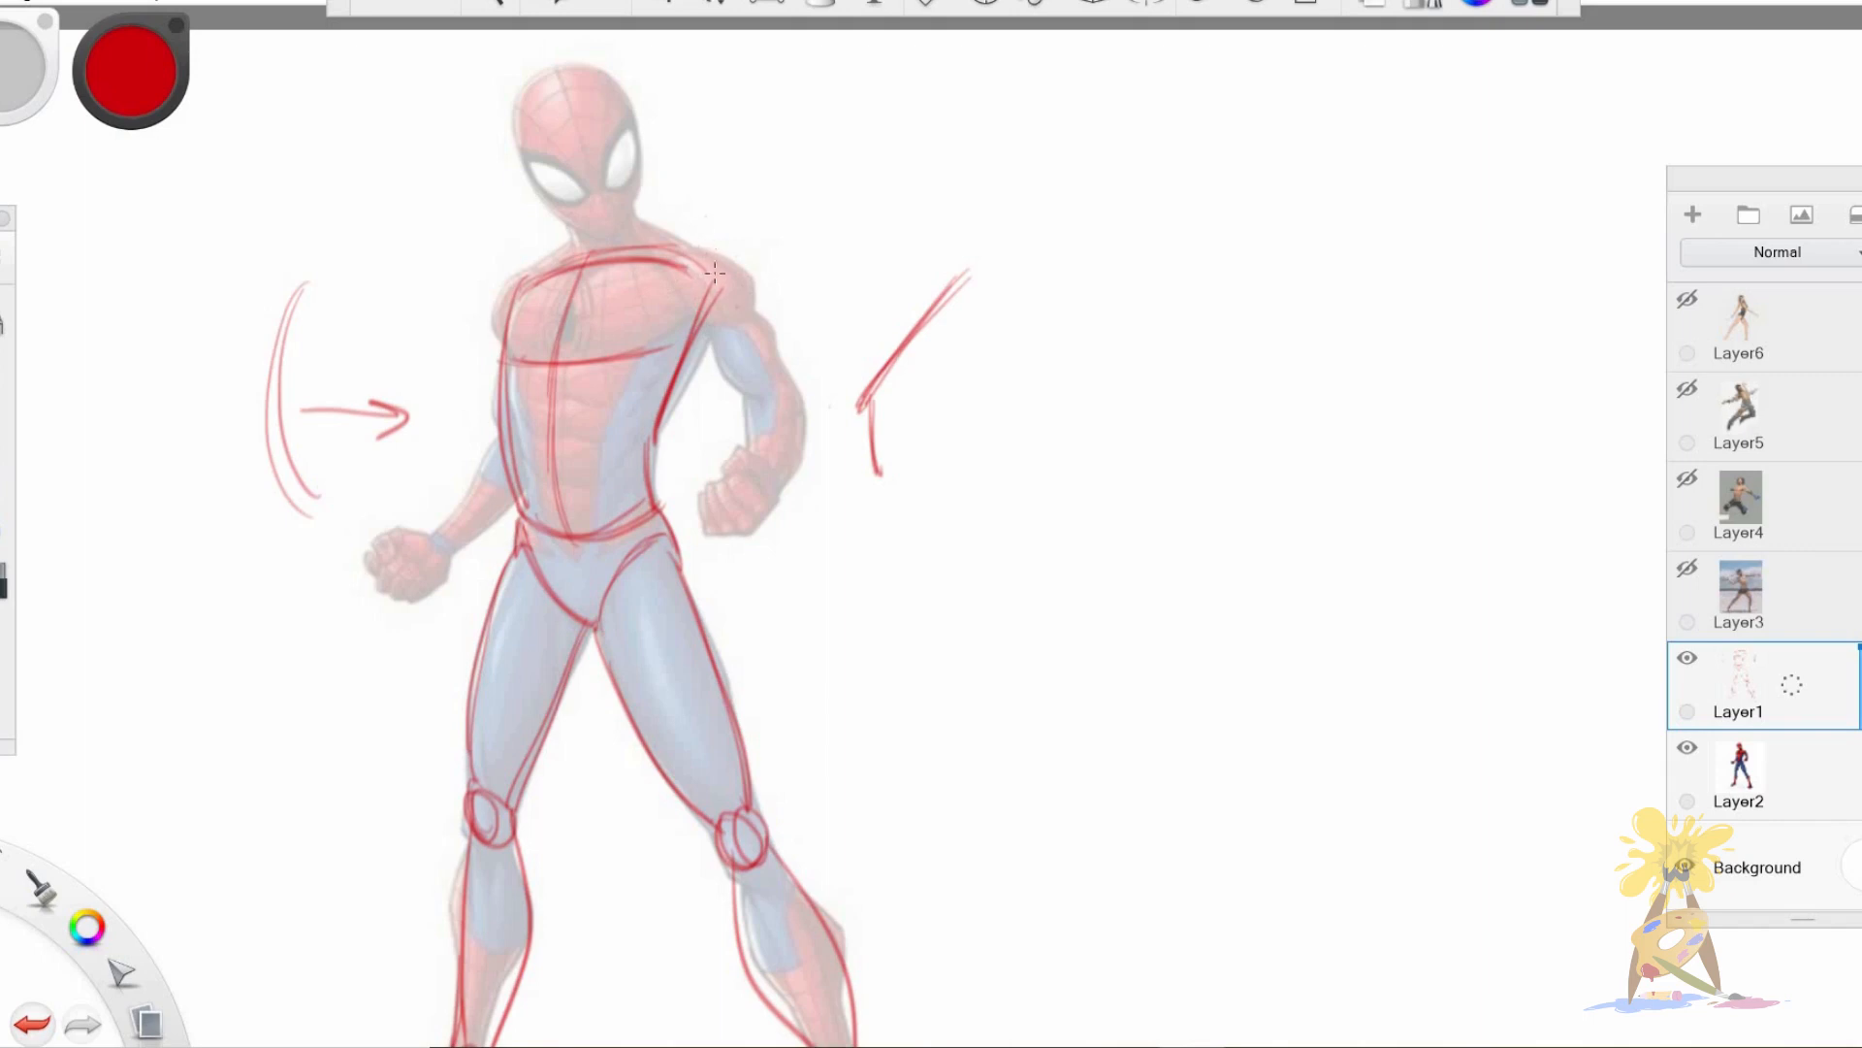
pyautogui.moveTo(736, 291)
pyautogui.mouseDown()
pyautogui.moveTo(683, 308)
pyautogui.moveTo(713, 260)
pyautogui.moveTo(749, 291)
pyautogui.moveTo(713, 315)
pyautogui.mouseUp()
pyautogui.moveTo(527, 280)
pyautogui.mouseDown()
pyautogui.moveTo(502, 336)
pyautogui.moveTo(504, 293)
pyautogui.moveTo(575, 252)
pyautogui.moveTo(539, 277)
pyautogui.mouseUp()
# Sketch Spider-Man's left arm with its upper arm, elbow, forearm and fist.
pyautogui.moveTo(649, 243); pyautogui.dragTo(800, 410)
pyautogui.moveTo(747, 285); pyautogui.dragTo(804, 395)
pyautogui.moveTo(698, 312)
pyautogui.mouseDown()
pyautogui.moveTo(743, 405)
pyautogui.moveTo(807, 373)
pyautogui.moveTo(739, 483)
pyautogui.mouseUp()
pyautogui.moveTo(756, 383); pyautogui.dragTo(737, 471)
pyautogui.moveTo(756, 402)
pyautogui.mouseDown()
pyautogui.moveTo(799, 385)
pyautogui.moveTo(765, 490)
pyautogui.moveTo(751, 467)
pyautogui.moveTo(770, 499)
pyautogui.mouseUp()
pyautogui.moveTo(699, 490)
pyautogui.mouseDown()
pyautogui.moveTo(711, 536)
pyautogui.moveTo(776, 509)
pyautogui.moveTo(759, 471)
pyautogui.mouseUp()
pyautogui.moveTo(747, 475)
pyautogui.mouseDown()
pyautogui.moveTo(724, 482)
pyautogui.moveTo(753, 452)
pyautogui.moveTo(776, 499)
pyautogui.mouseUp()
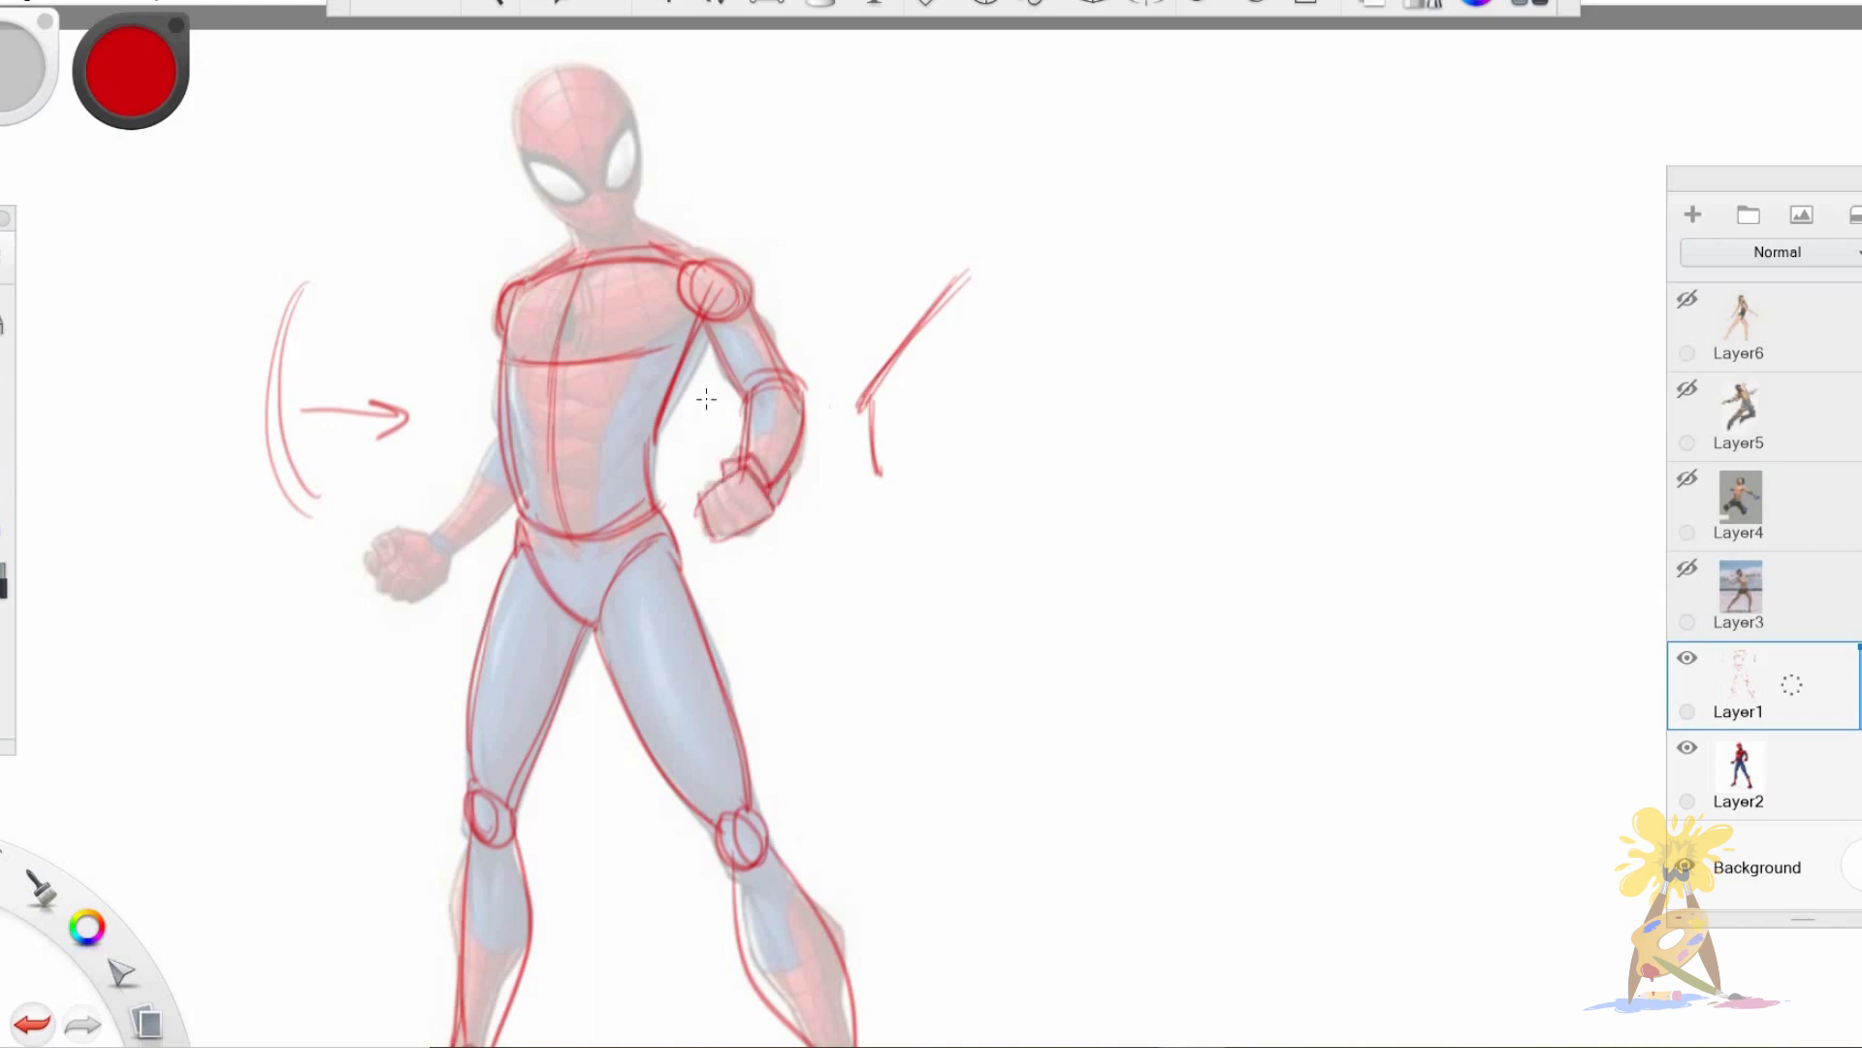
# Sketch the visible forearm of Spider-Man's right arm and its clenched fist.
pyautogui.moveTo(501, 448); pyautogui.dragTo(436, 536)
pyautogui.moveTo(522, 490); pyautogui.dragTo(444, 551)
pyautogui.moveTo(489, 458); pyautogui.dragTo(411, 600)
pyautogui.moveTo(365, 561)
pyautogui.mouseDown()
pyautogui.moveTo(390, 539)
pyautogui.moveTo(425, 561)
pyautogui.mouseUp()
pyautogui.moveTo(425, 563)
pyautogui.mouseDown()
pyautogui.moveTo(418, 592)
pyautogui.moveTo(450, 563)
pyautogui.moveTo(396, 560)
pyautogui.moveTo(446, 536)
pyautogui.moveTo(454, 557)
pyautogui.mouseUp()
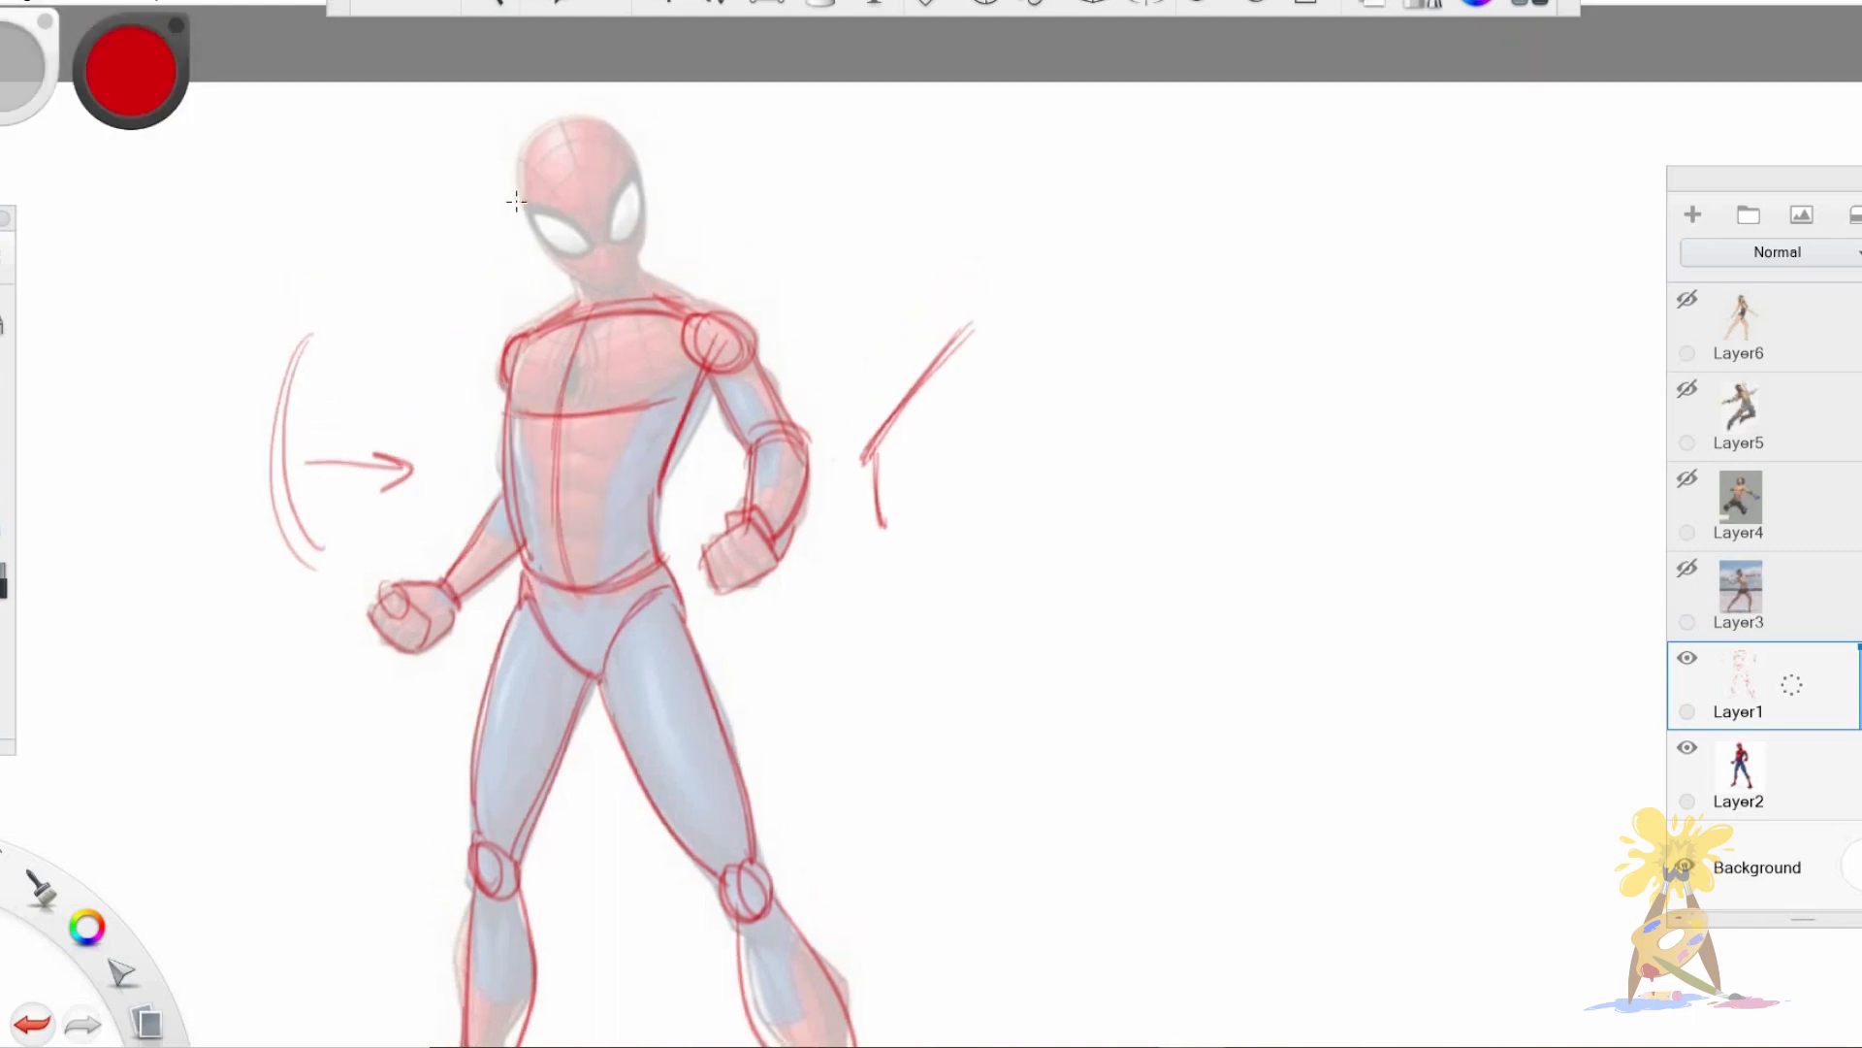
# Outline Spider-Man's head and jaw, add the face centre line and connect the neck to the torso.
pyautogui.moveTo(568, 275)
pyautogui.mouseDown()
pyautogui.moveTo(513, 197)
pyautogui.moveTo(572, 110)
pyautogui.moveTo(626, 146)
pyautogui.moveTo(646, 245)
pyautogui.mouseUp()
pyautogui.moveTo(638, 151)
pyautogui.mouseDown()
pyautogui.moveTo(648, 248)
pyautogui.moveTo(618, 289)
pyautogui.moveTo(634, 234)
pyautogui.mouseUp()
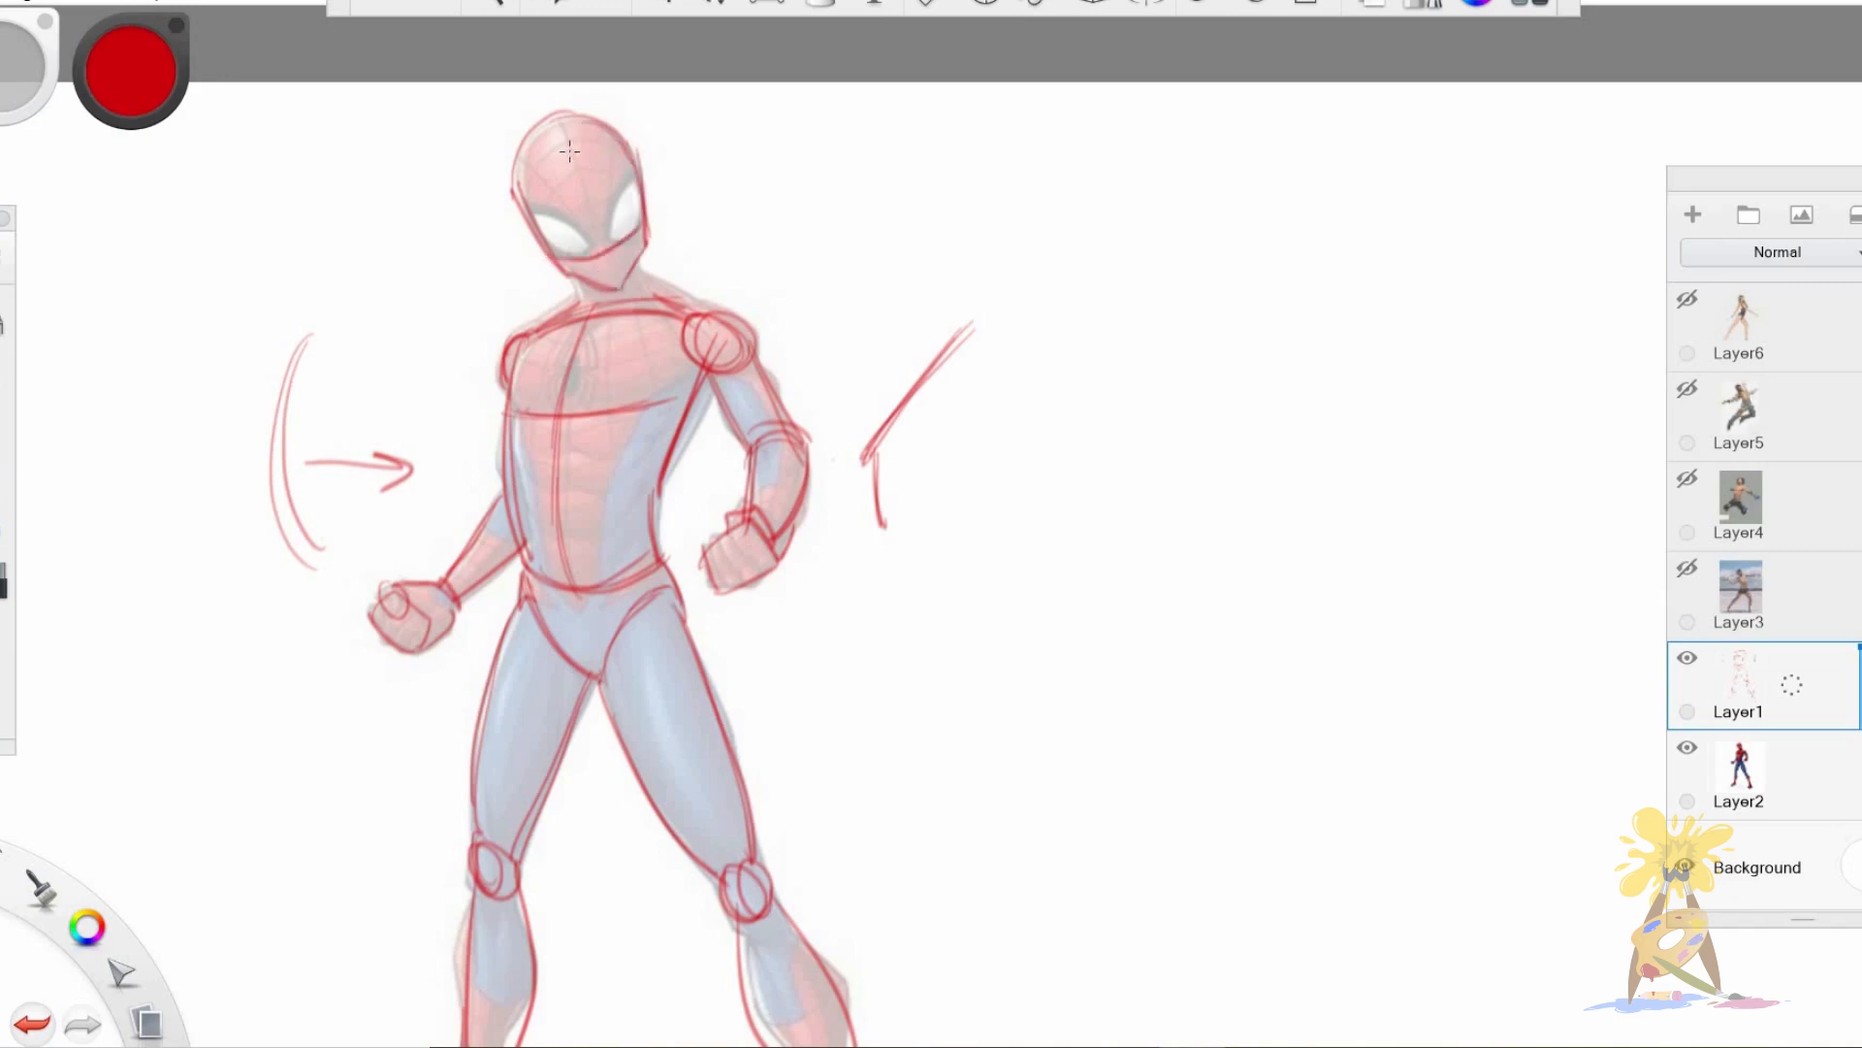
pyautogui.moveTo(562, 124); pyautogui.dragTo(621, 297)
pyautogui.moveTo(580, 181)
pyautogui.mouseDown()
pyautogui.moveTo(624, 301)
pyautogui.moveTo(627, 241)
pyautogui.moveTo(591, 305)
pyautogui.moveTo(646, 279)
pyautogui.moveTo(652, 297)
pyautogui.mouseUp()
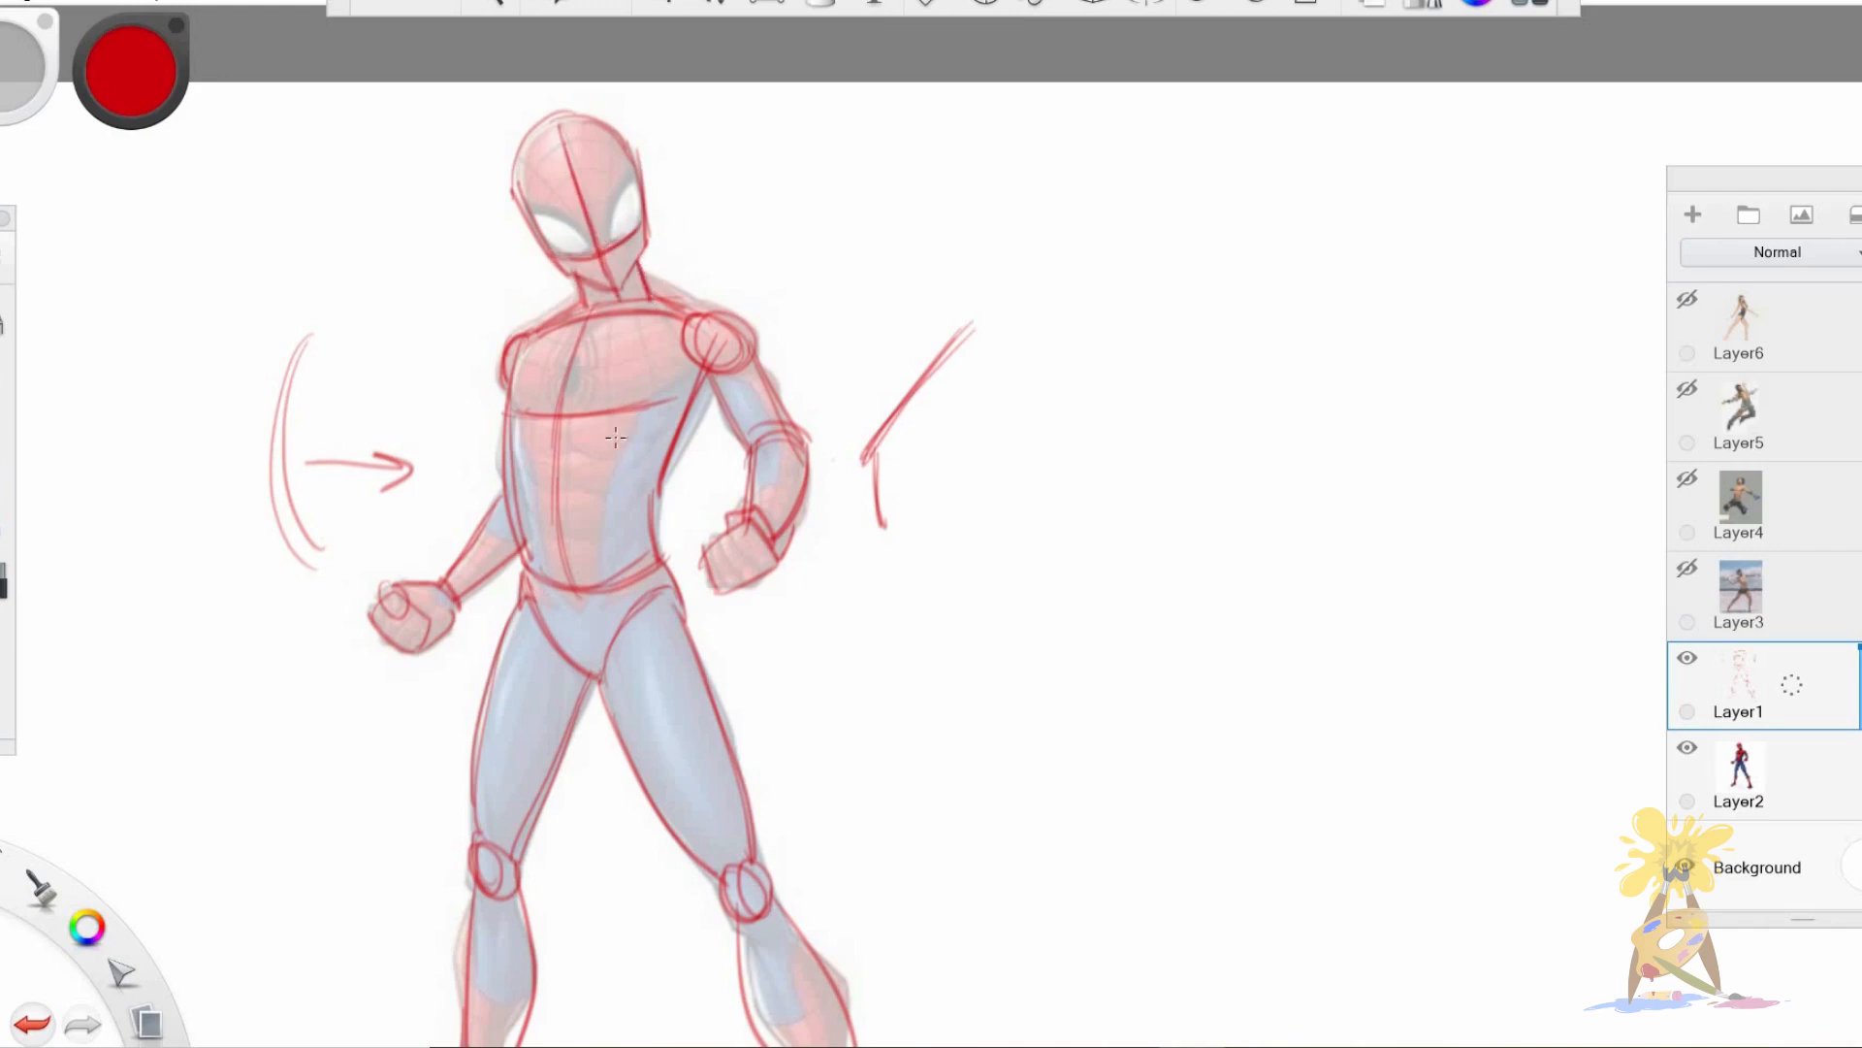
# Move the red construction sketch off the reference onto the empty canvas beside Spider-Man.
pyautogui.press('space')
pyautogui.moveTo(818, 585)
pyautogui.mouseDown()
pyautogui.moveTo(767, 686)
pyautogui.moveTo(688, 525)
pyautogui.mouseUp()
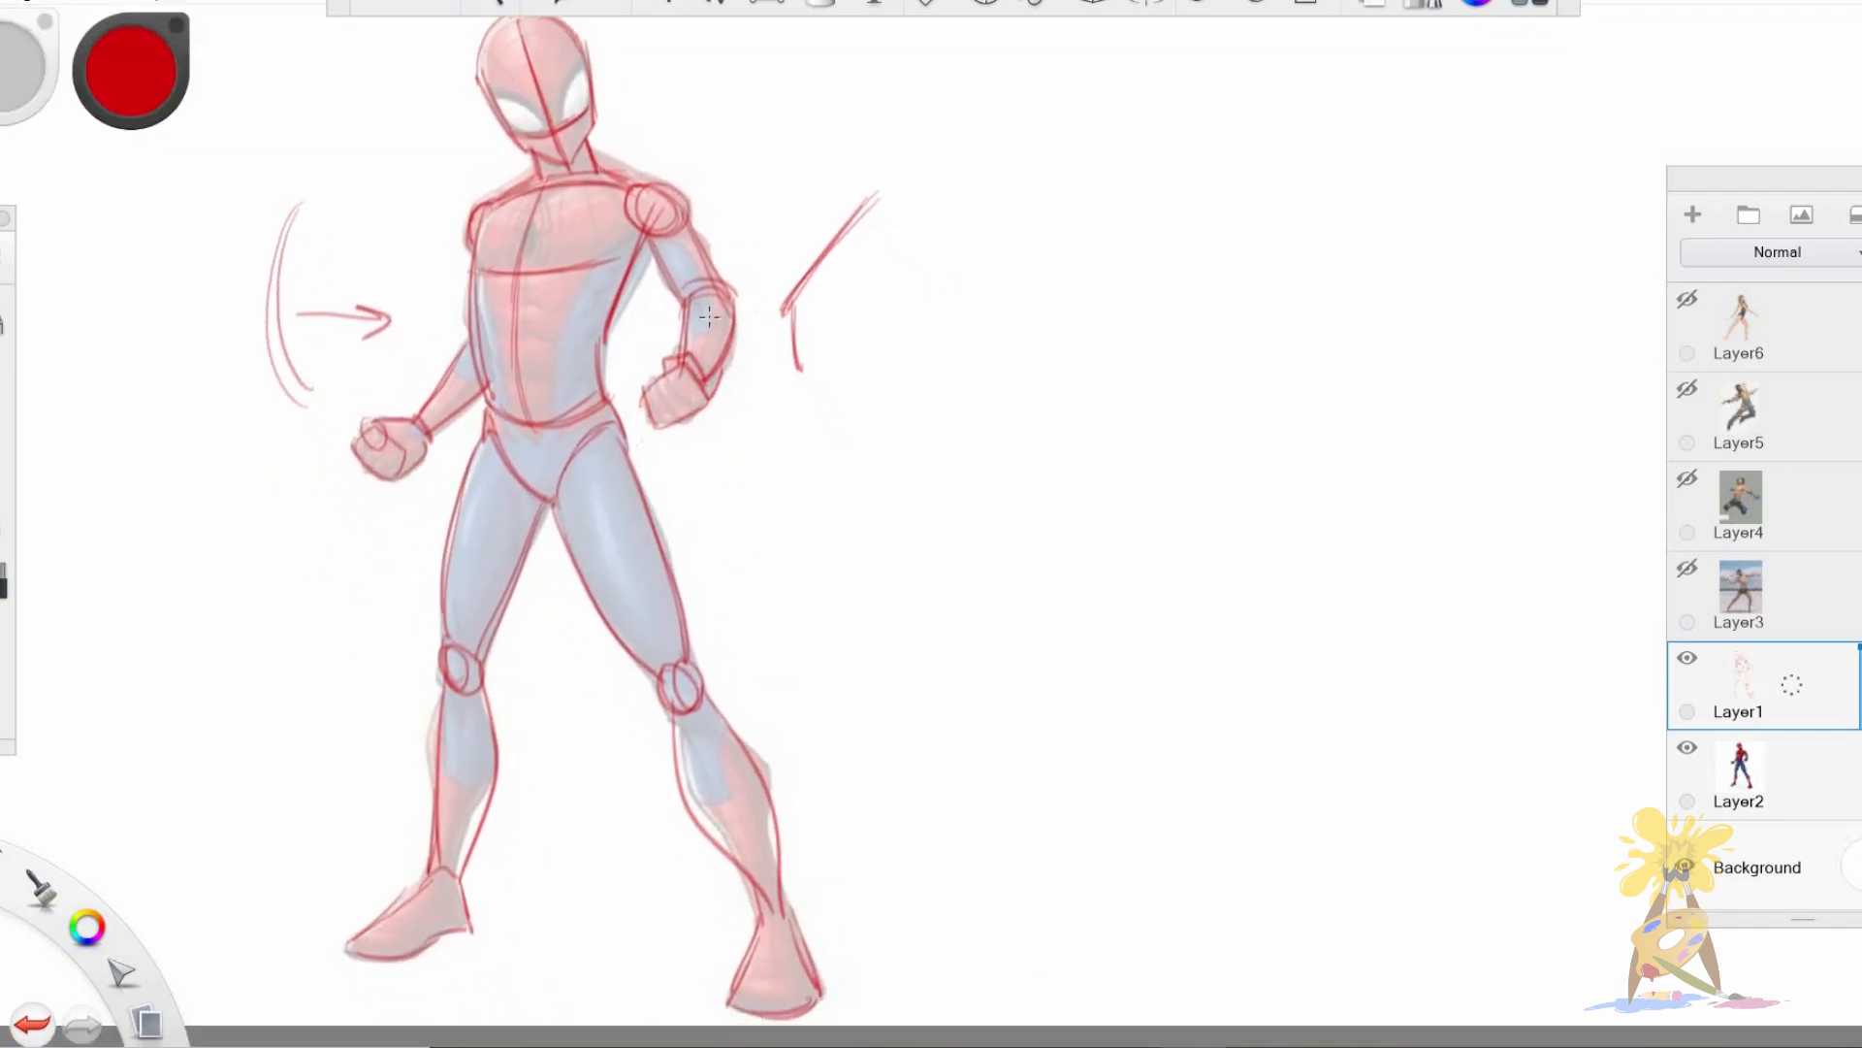
pyautogui.press('v')
pyautogui.moveTo(538, 581)
pyautogui.mouseDown()
pyautogui.moveTo(1183, 571)
pyautogui.moveTo(1189, 586)
pyautogui.mouseUp()
pyautogui.press('space')
pyautogui.moveTo(813, 714); pyautogui.dragTo(678, 716)
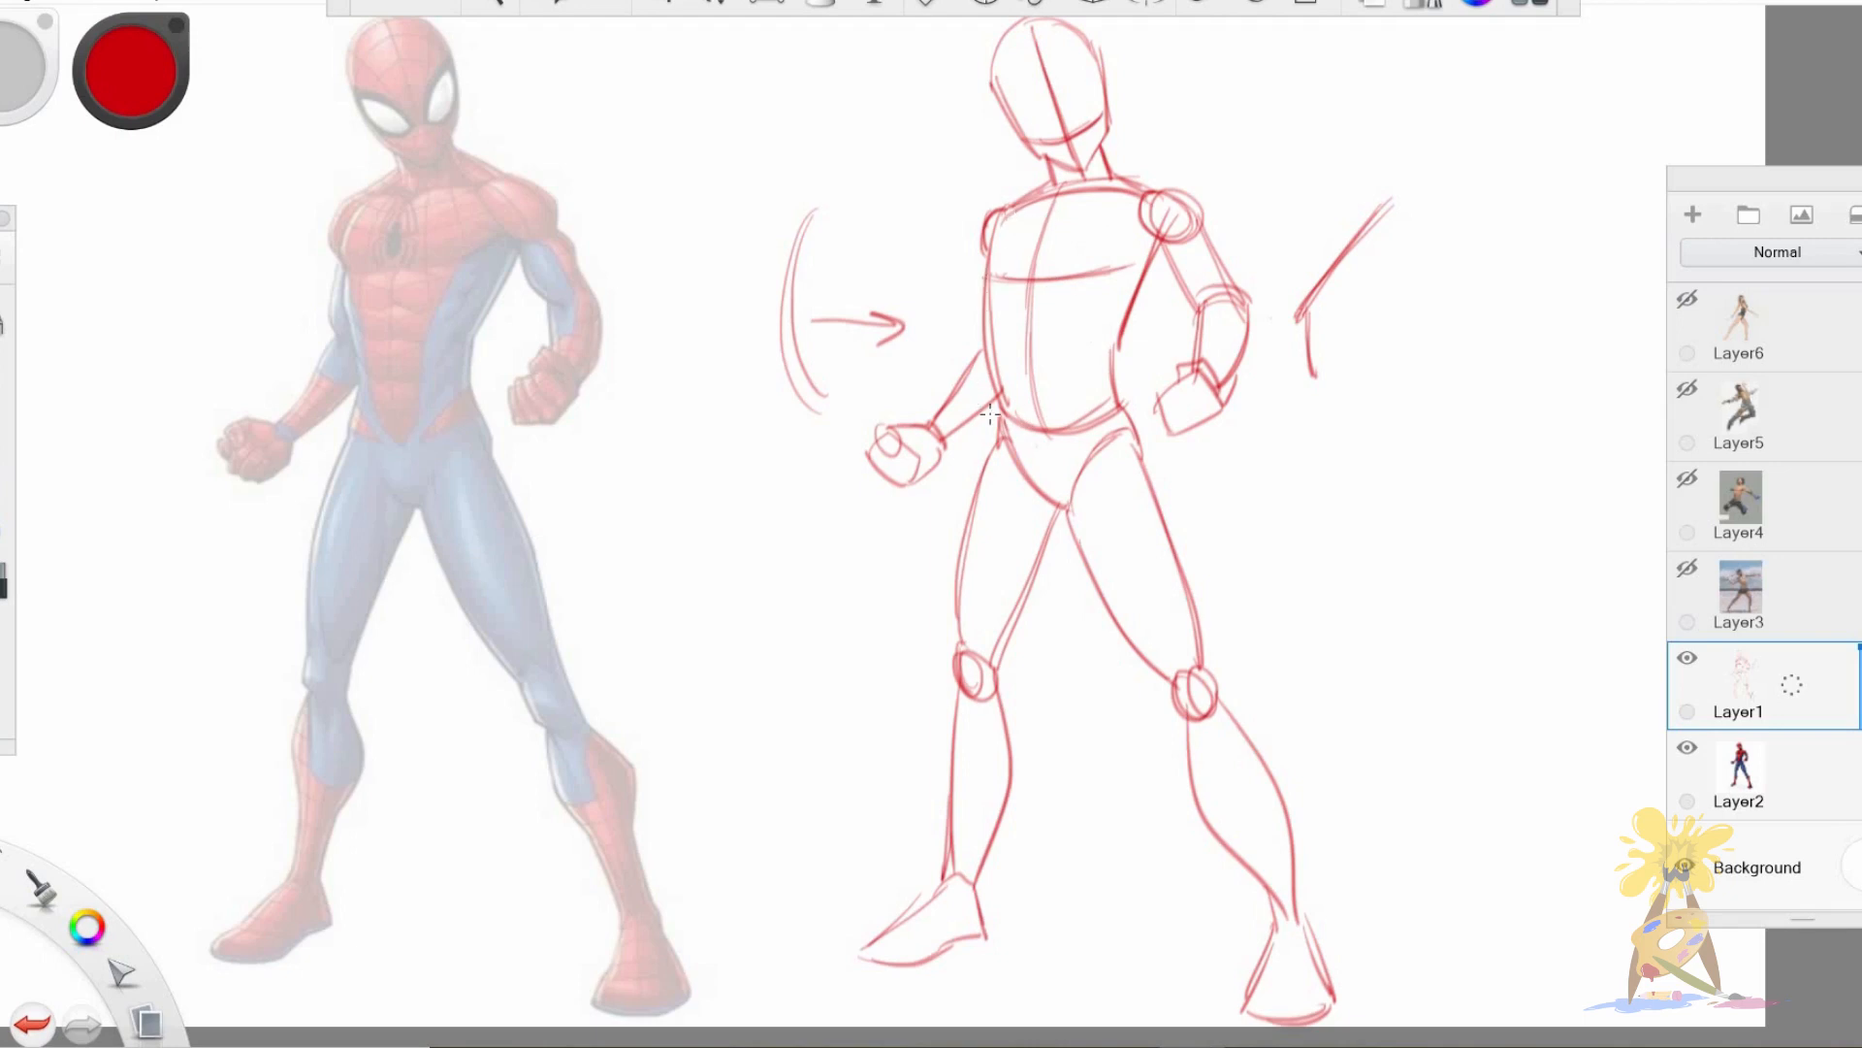
pyautogui.moveTo(1008, 198); pyautogui.dragTo(1030, 184)
# Show the javelin thrower photo on Layer3 at reduced opacity, and hide Layer1 and Layer2.
pyautogui.click(1688, 567)
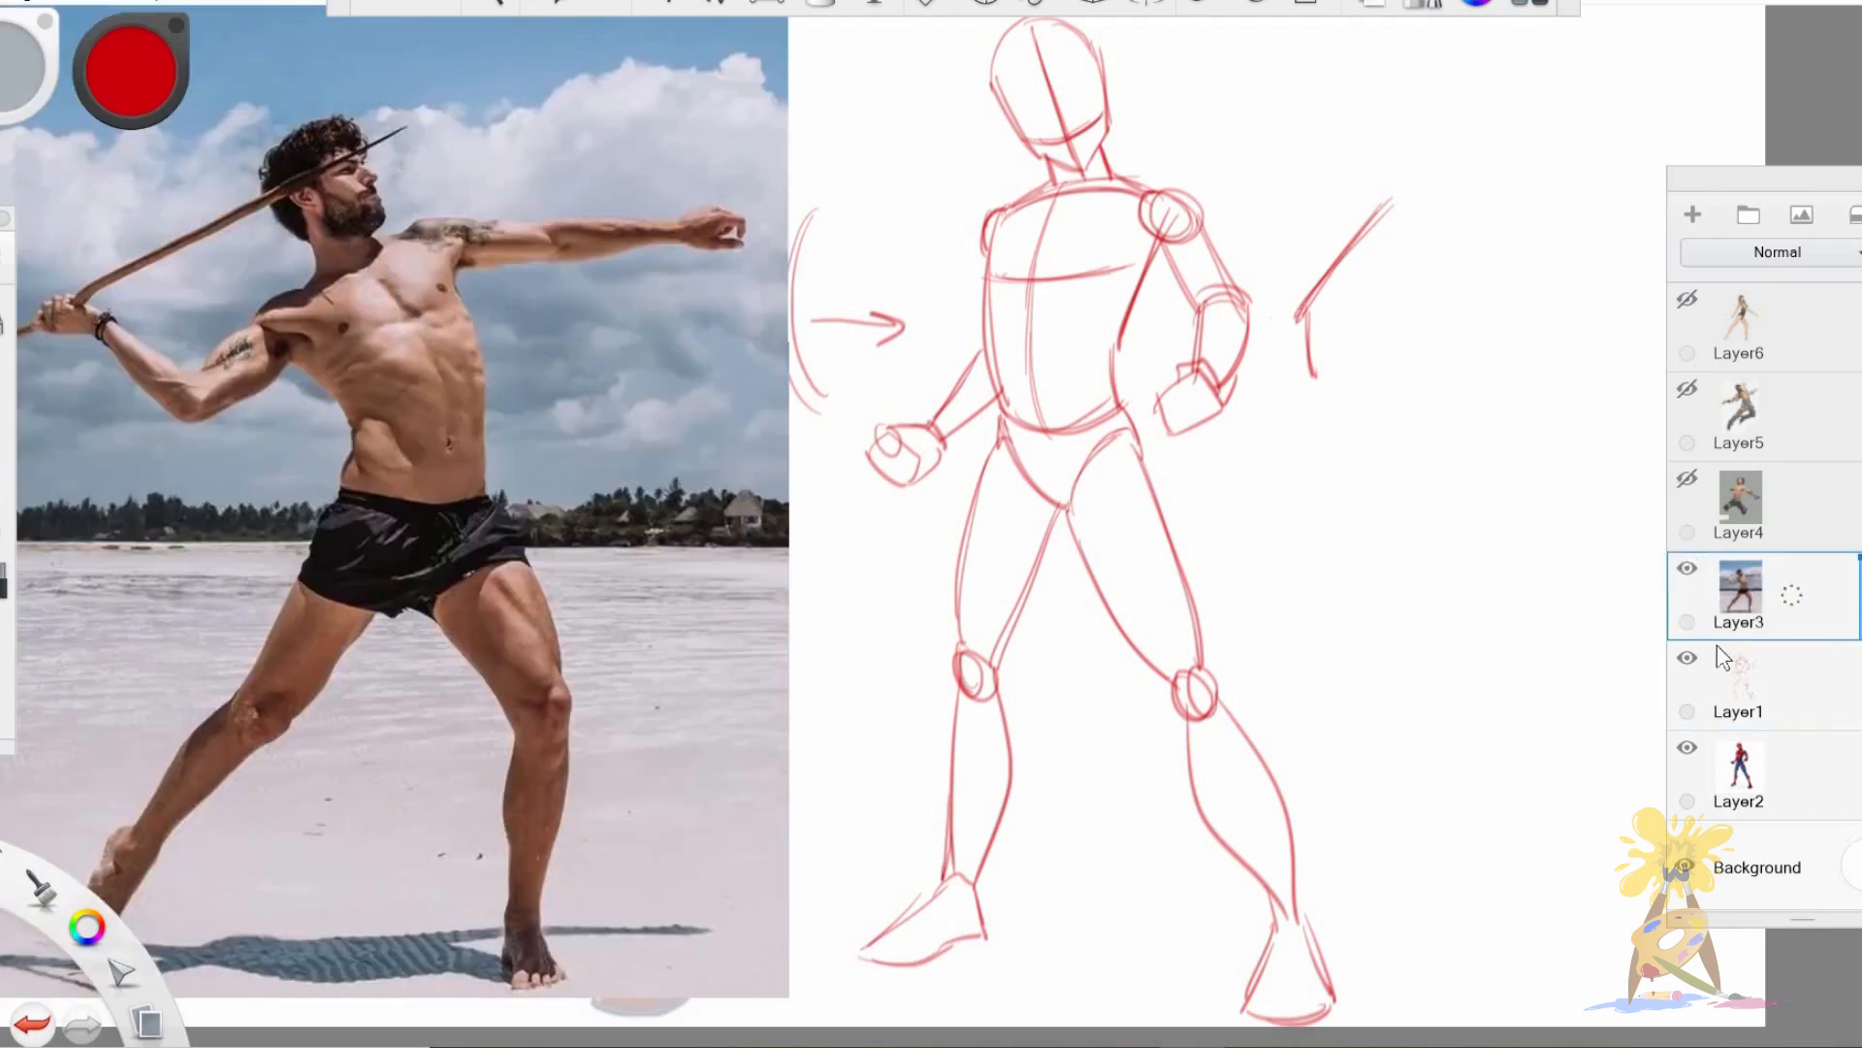
pyautogui.click(1687, 657)
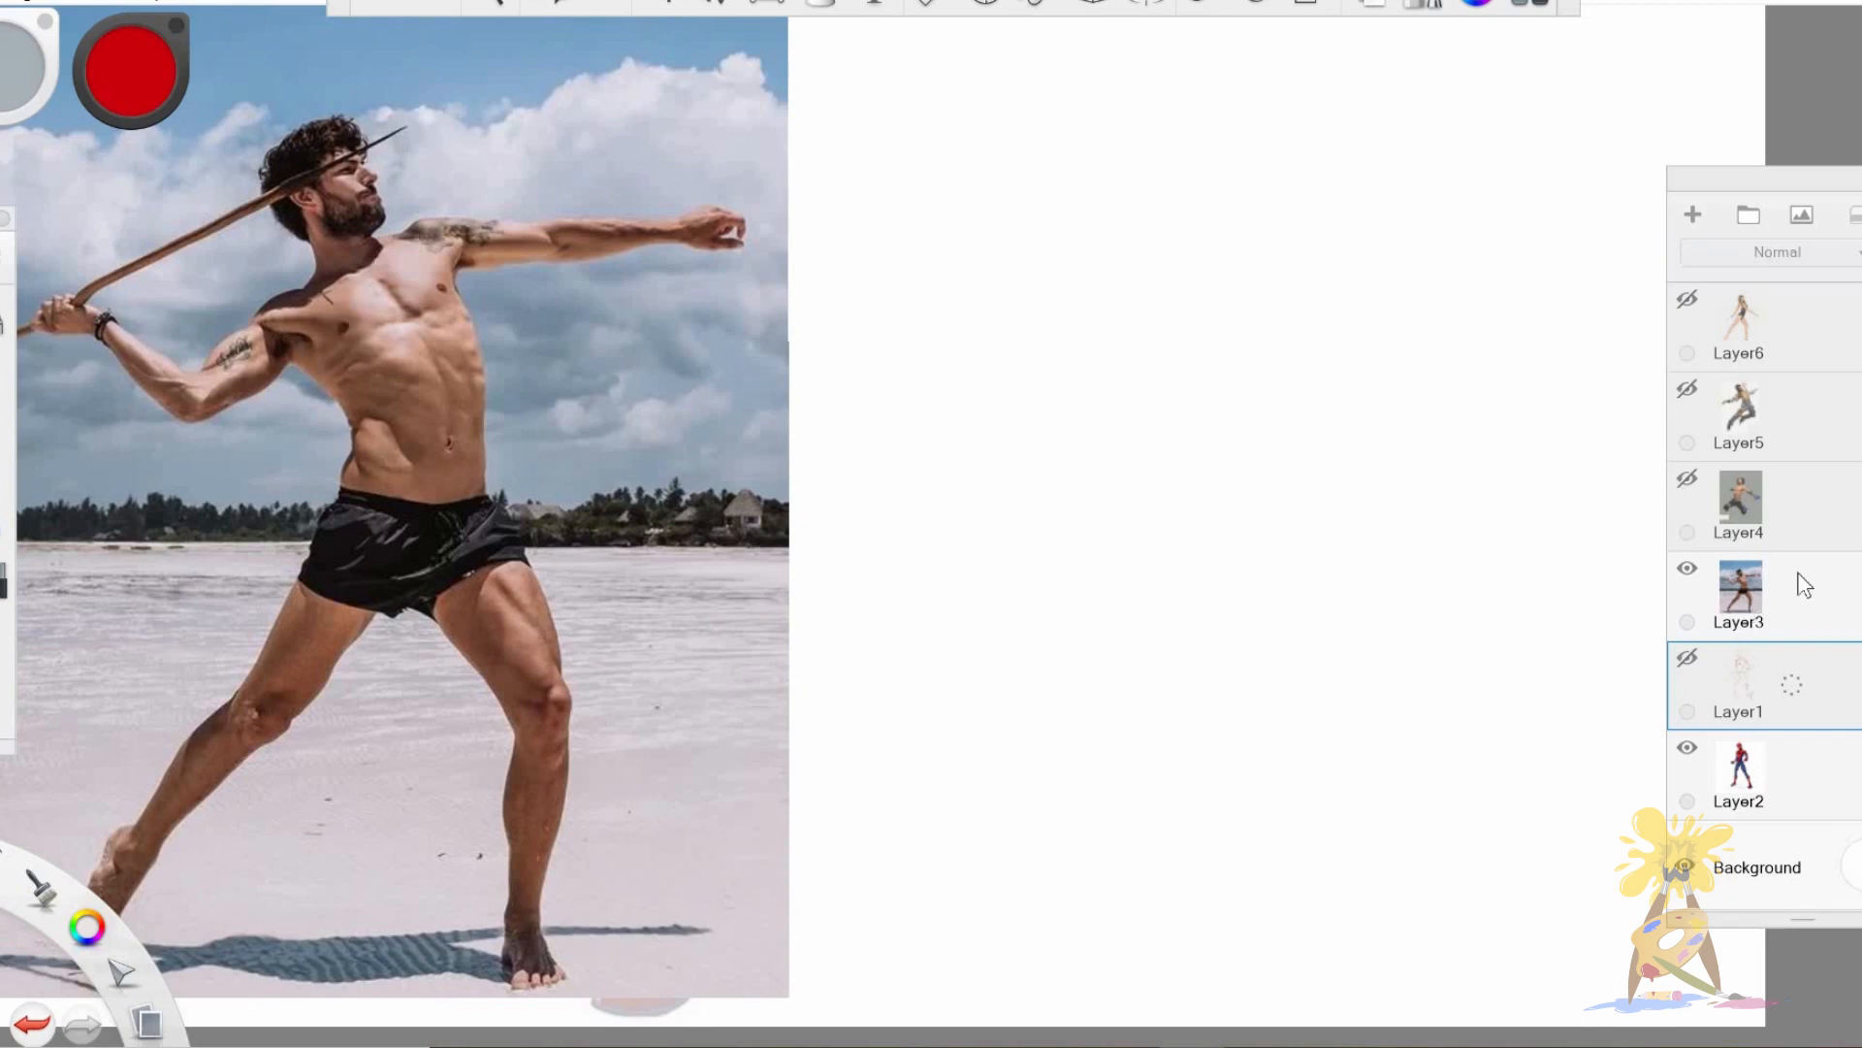
pyautogui.click(1850, 615)
pyautogui.click(1688, 748)
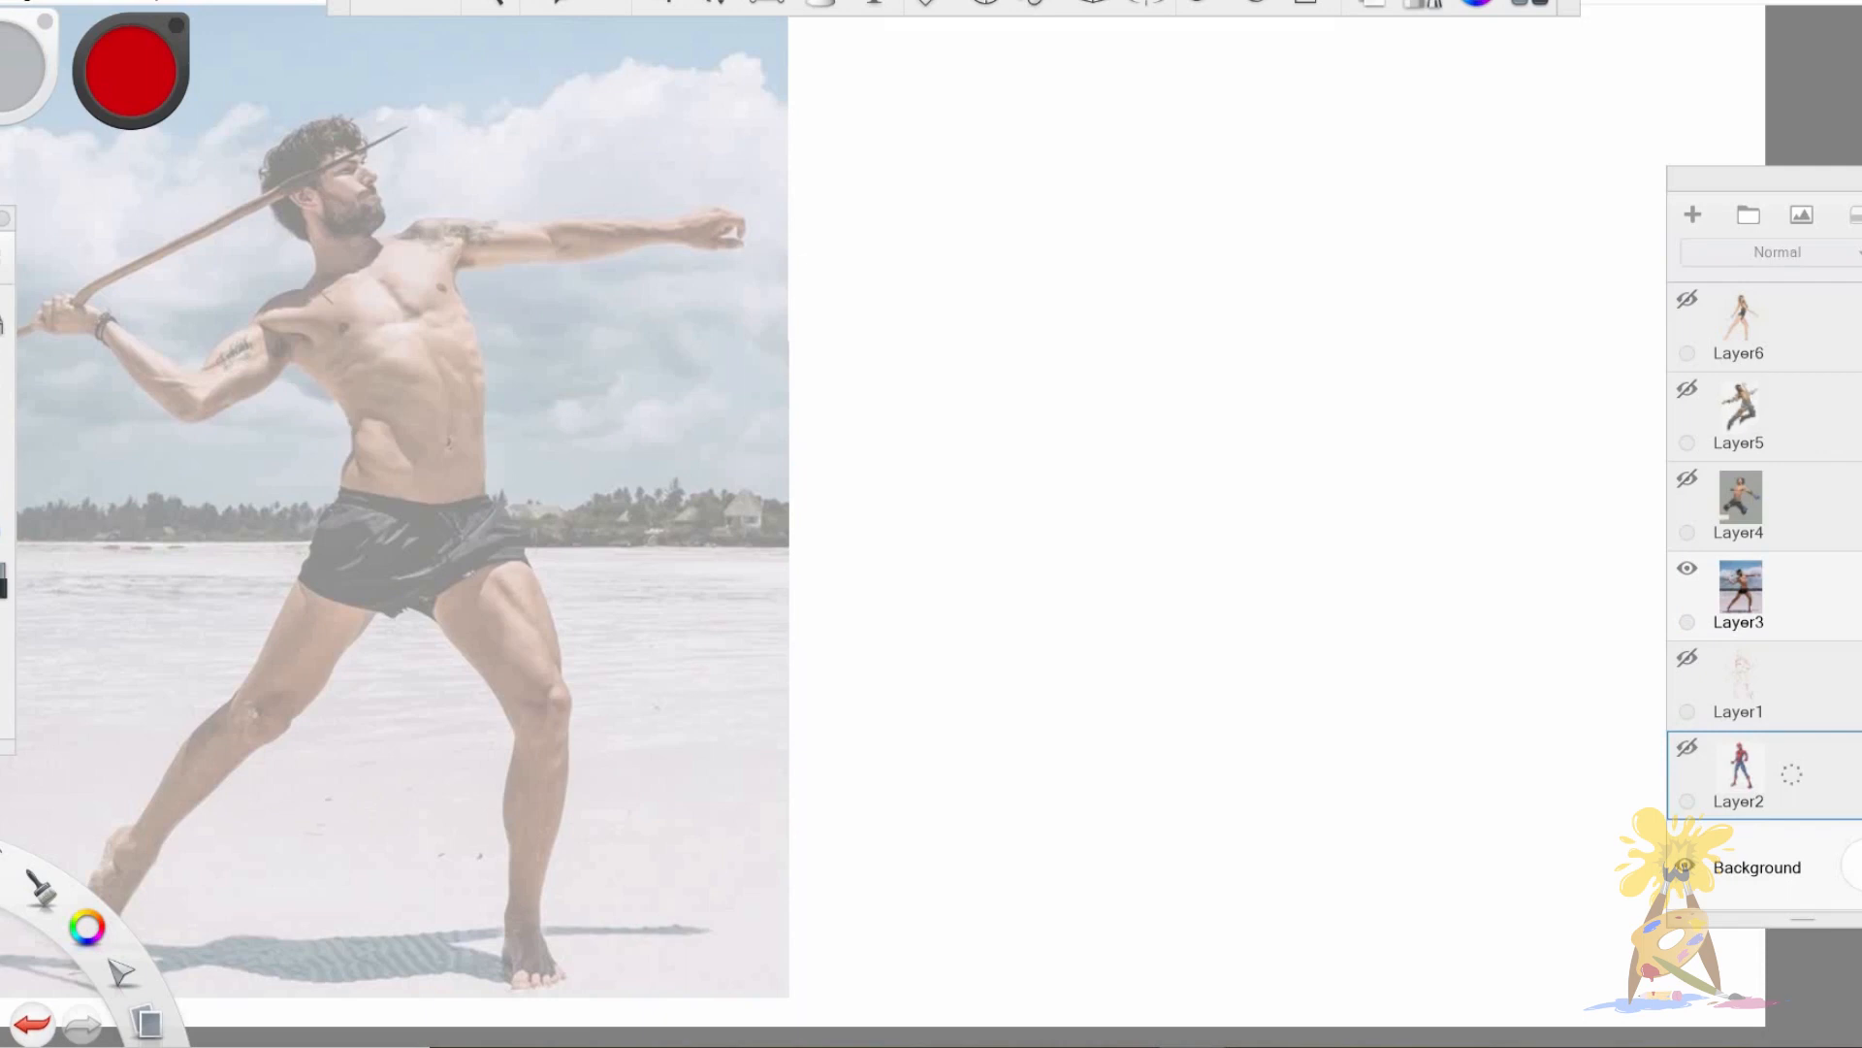
# Preview the jumping Spider-Man picture on Layer9 and hide it again.
pyautogui.scroll(3, 1766, 596)
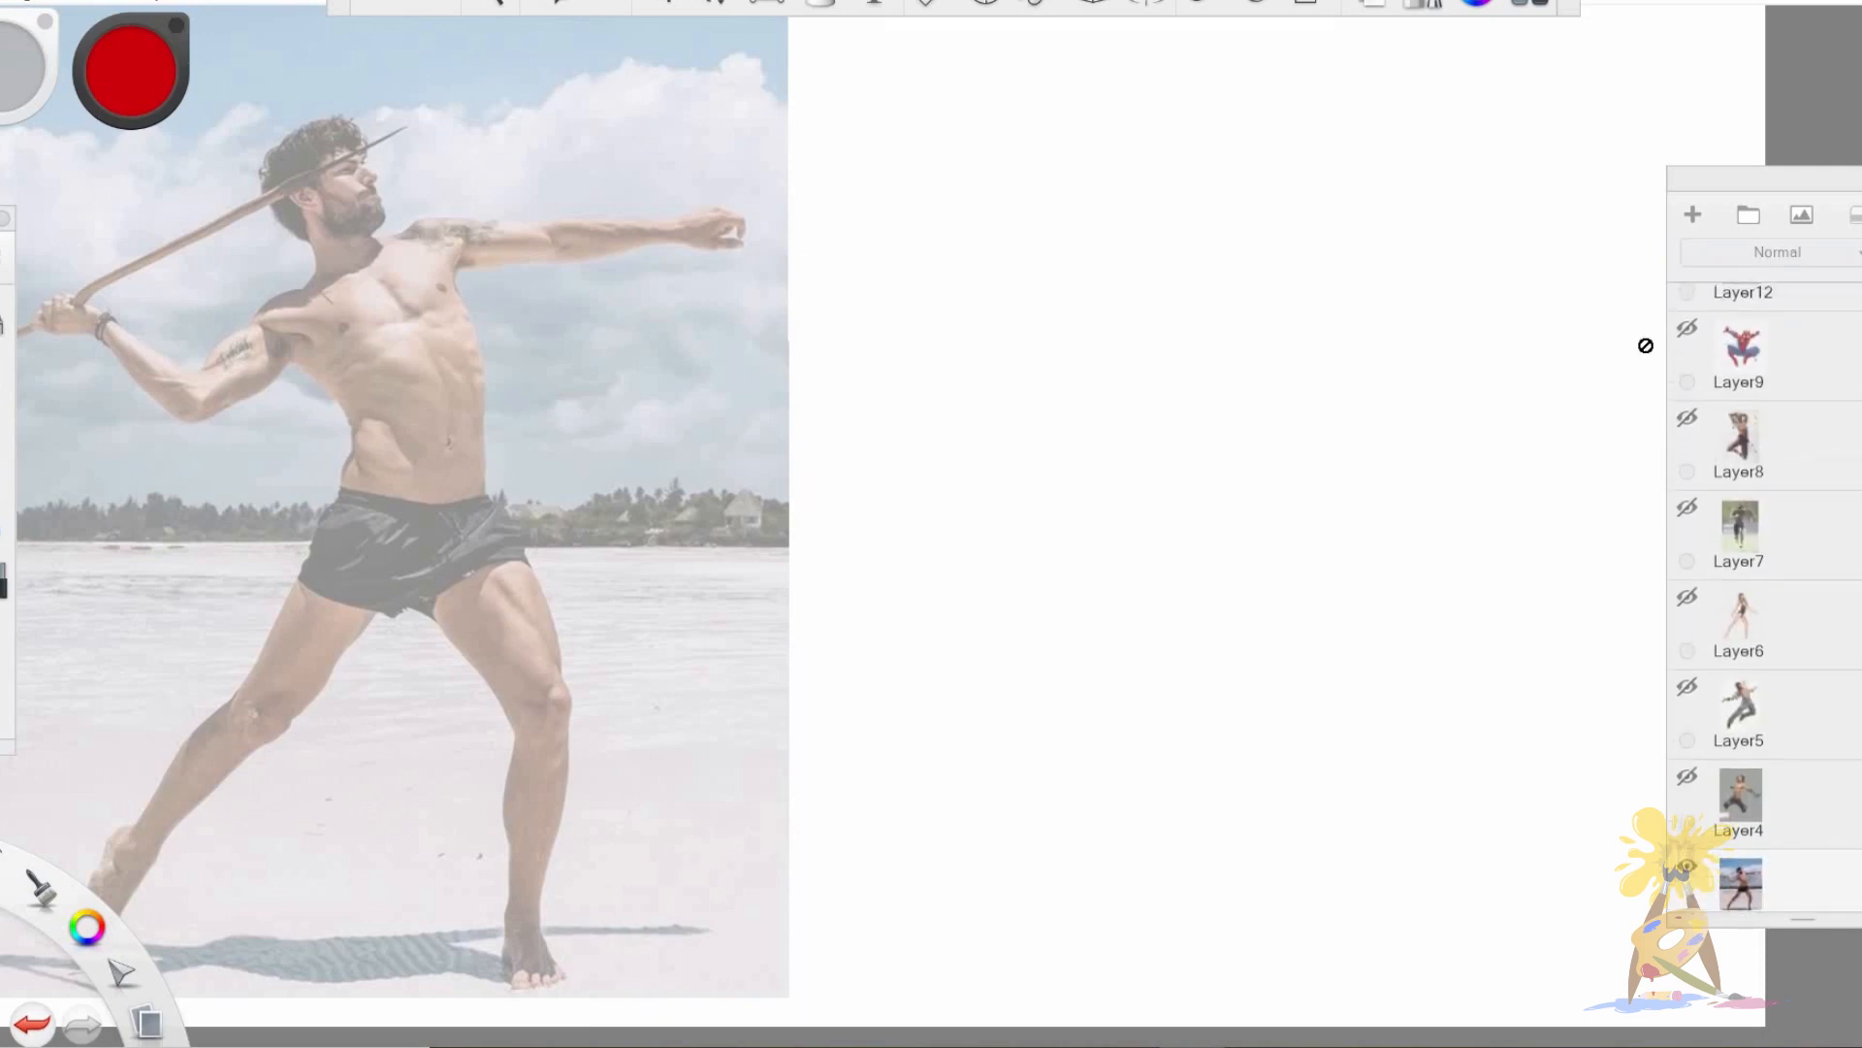
pyautogui.moveTo(1719, 353); pyautogui.dragTo(1588, 402)
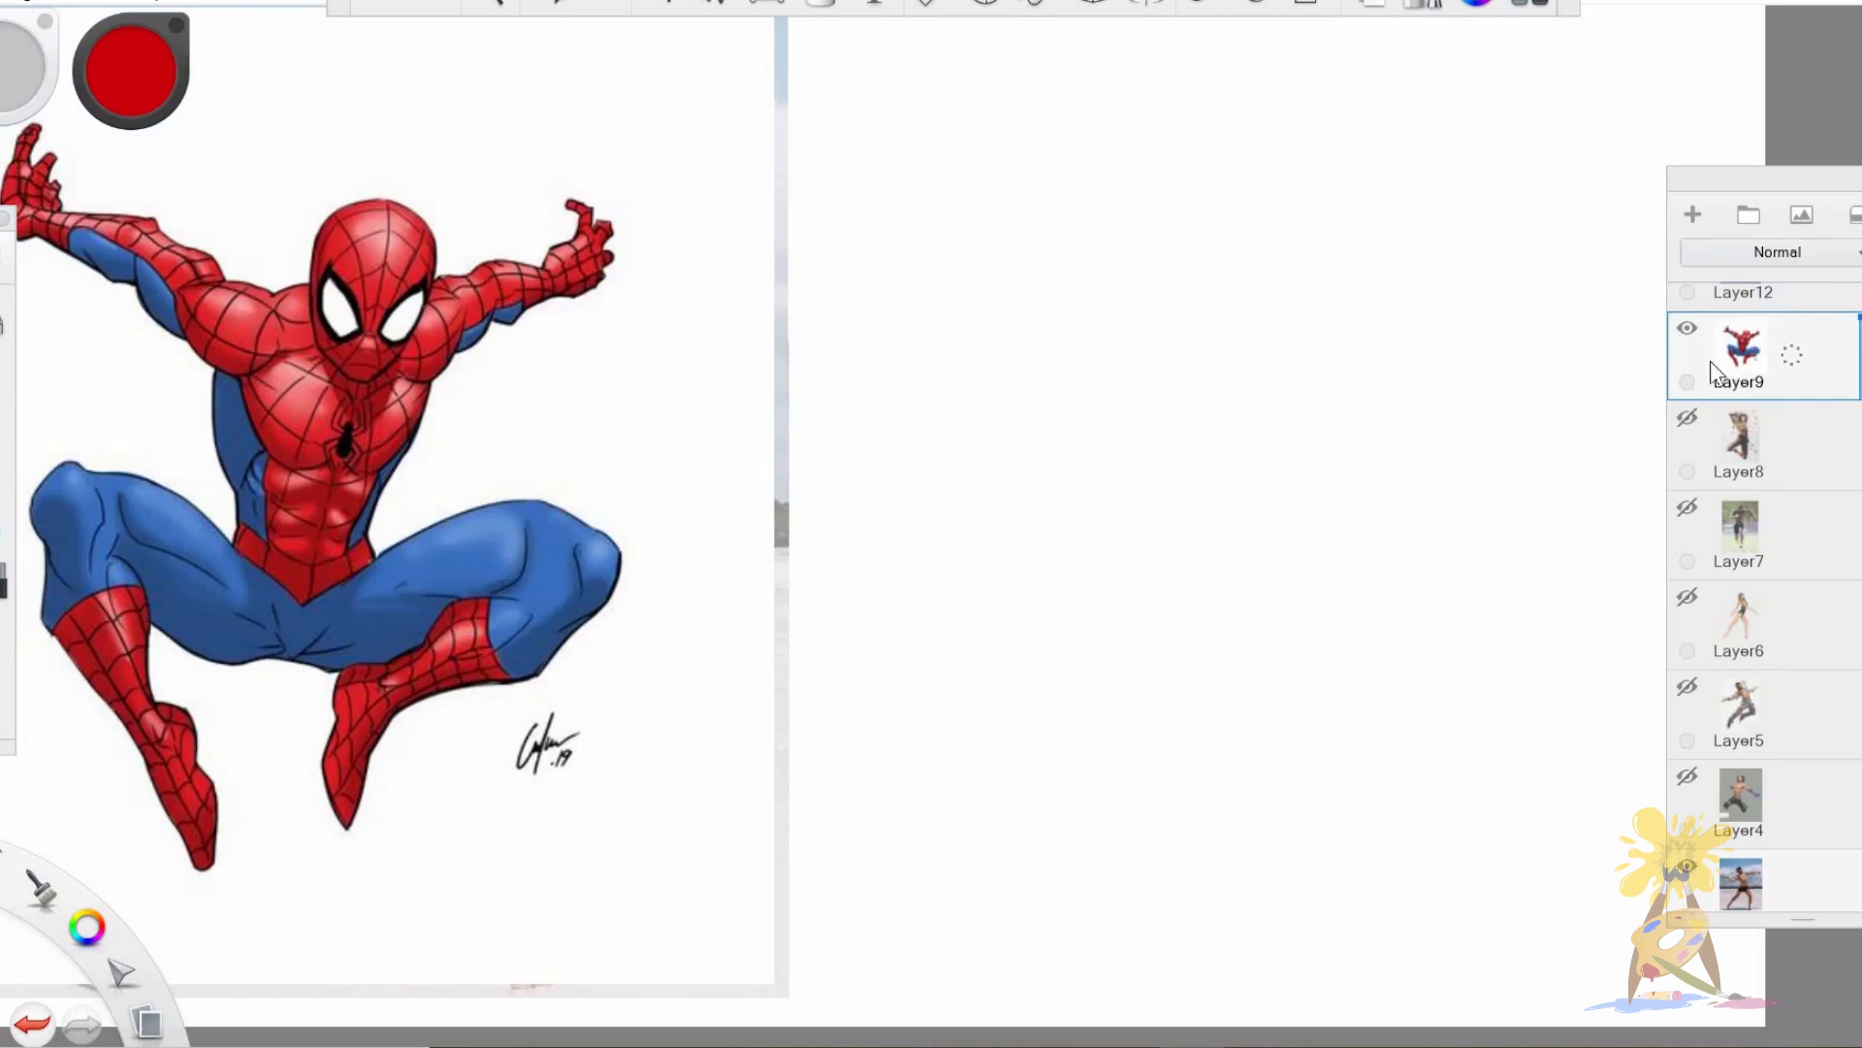
pyautogui.moveTo(1710, 363); pyautogui.dragTo(1591, 381)
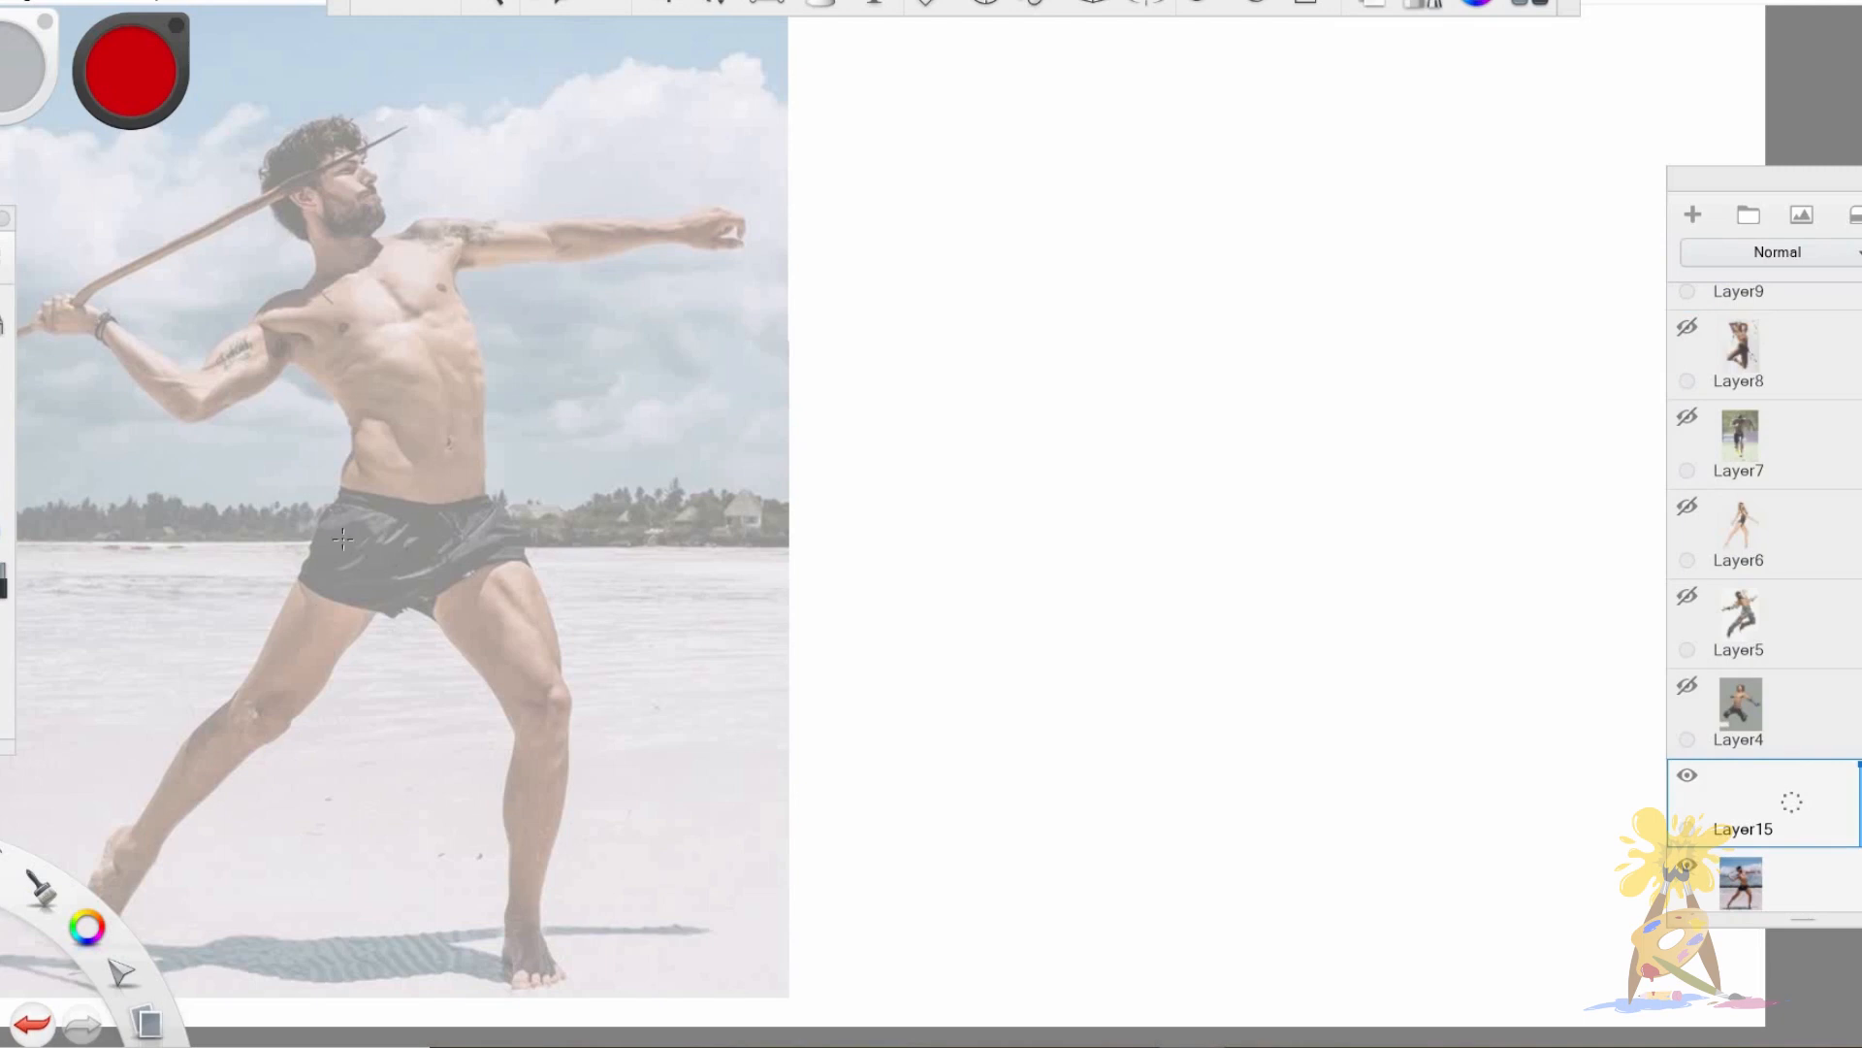
# Fade the javelin photo further and draw the curved torso centre line on Layer15 from the neck to the waist.
pyautogui.click(1806, 883)
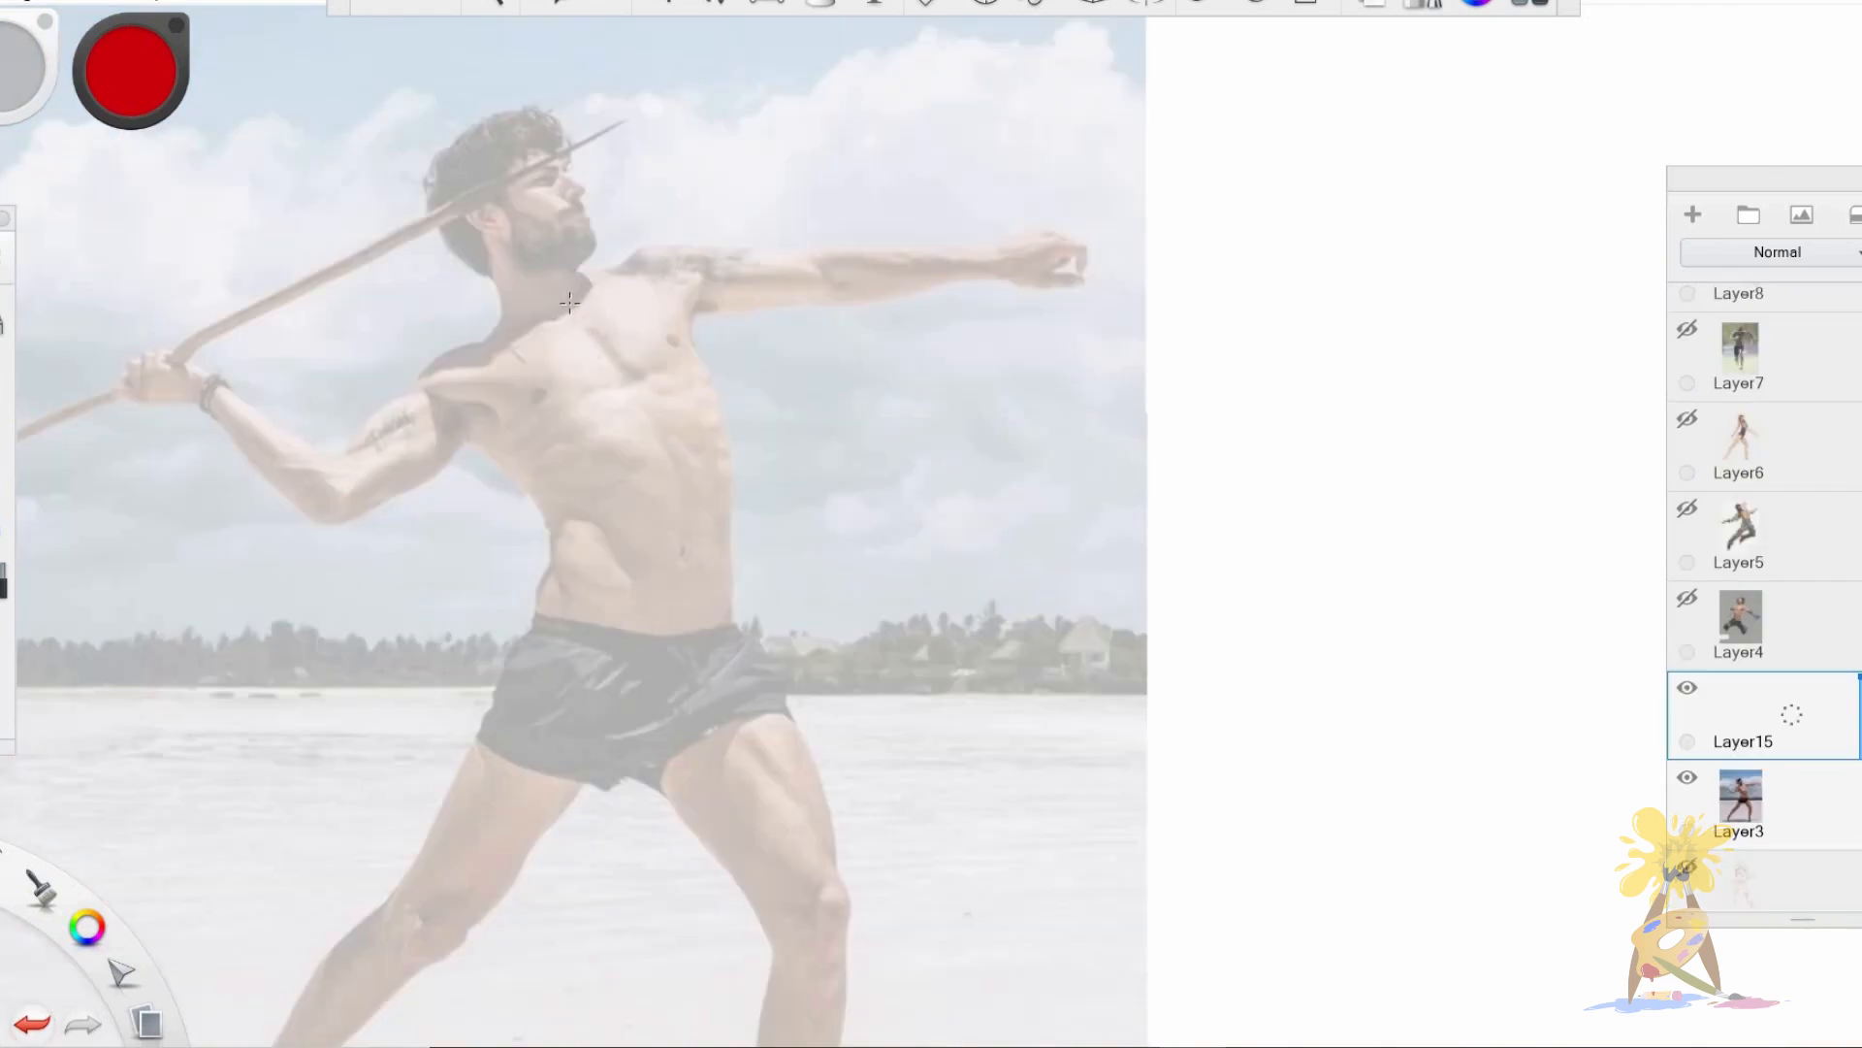
pyautogui.moveTo(559, 288)
pyautogui.mouseDown()
pyautogui.moveTo(621, 368)
pyautogui.moveTo(670, 495)
pyautogui.mouseUp()
pyautogui.moveTo(645, 428); pyautogui.dragTo(674, 561)
pyautogui.moveTo(668, 490); pyautogui.dragTo(682, 631)
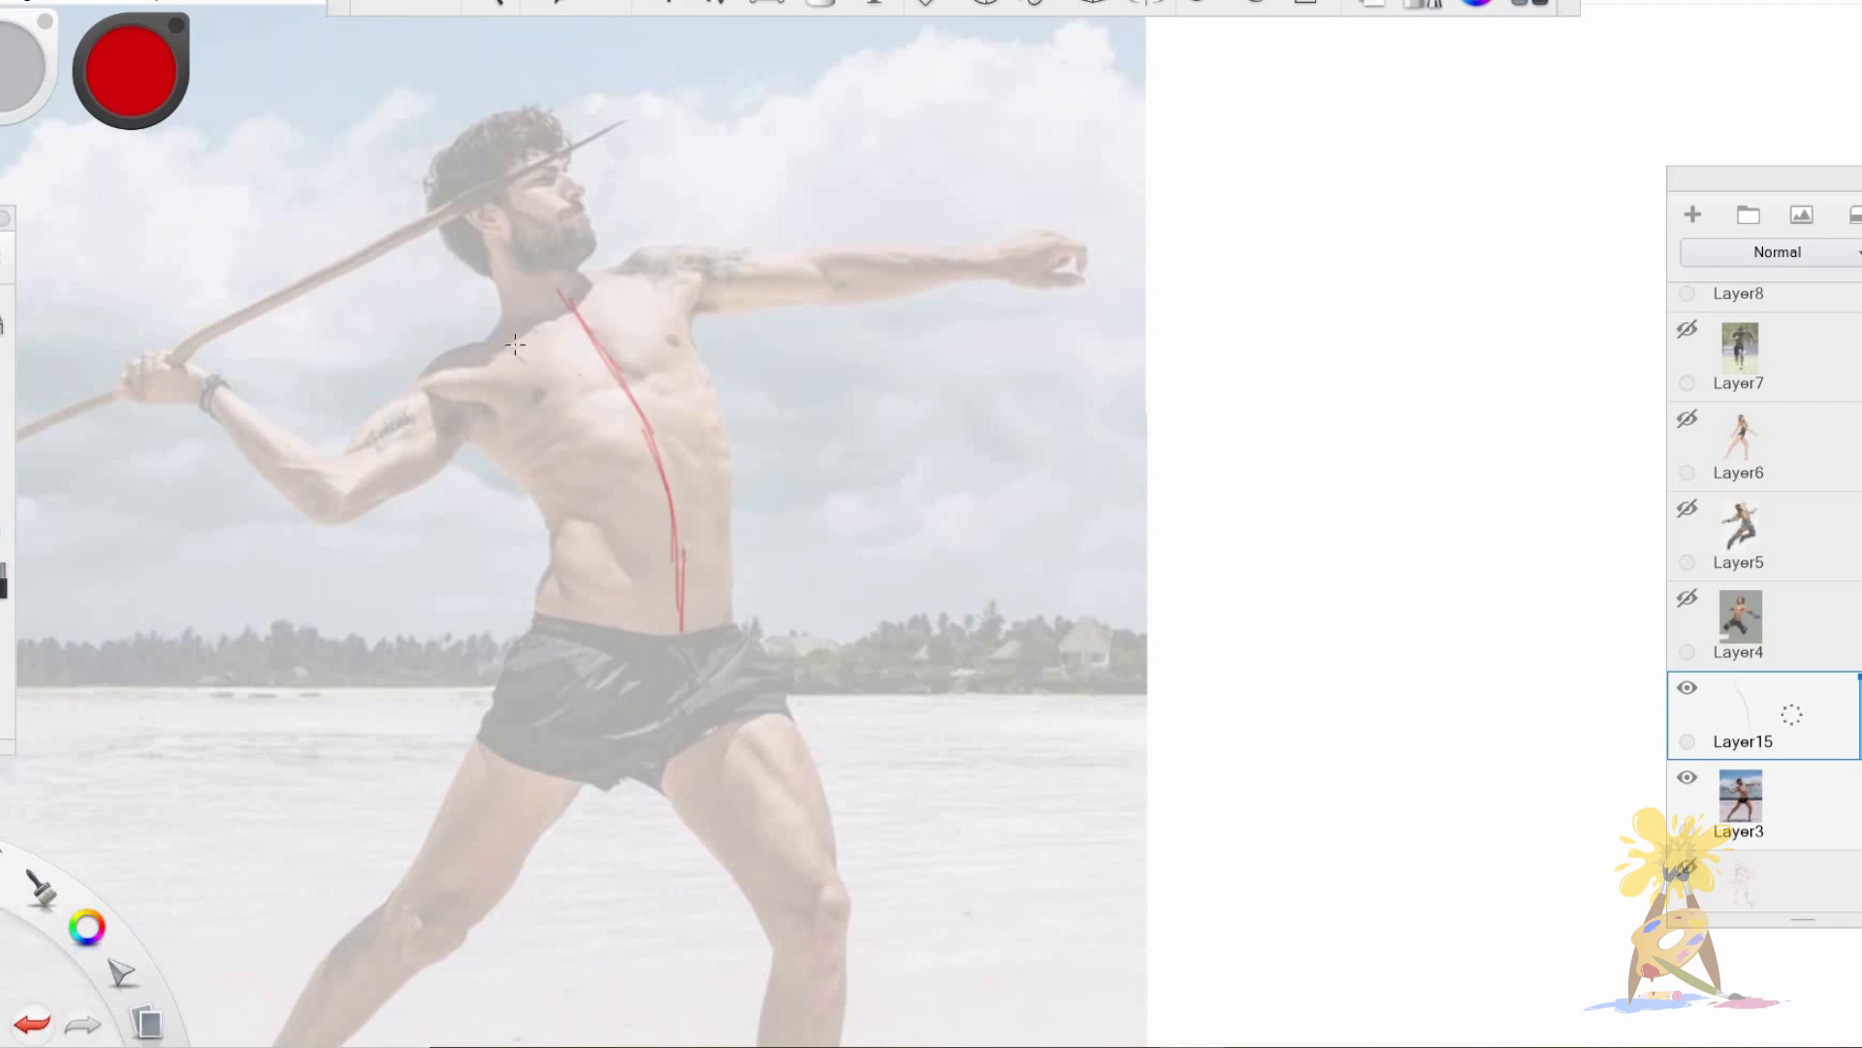
# Outline the javelin thrower's torso with the shoulder line, both sides and a curved waistline.
pyautogui.moveTo(635, 280)
pyautogui.mouseDown()
pyautogui.moveTo(453, 366)
pyautogui.moveTo(730, 438)
pyautogui.mouseUp()
pyautogui.moveTo(659, 291); pyautogui.dragTo(734, 449)
pyautogui.moveTo(456, 405)
pyautogui.mouseDown()
pyautogui.moveTo(568, 528)
pyautogui.moveTo(549, 603)
pyautogui.mouseUp()
pyautogui.moveTo(543, 610); pyautogui.dragTo(729, 620)
pyautogui.moveTo(722, 439); pyautogui.dragTo(726, 621)
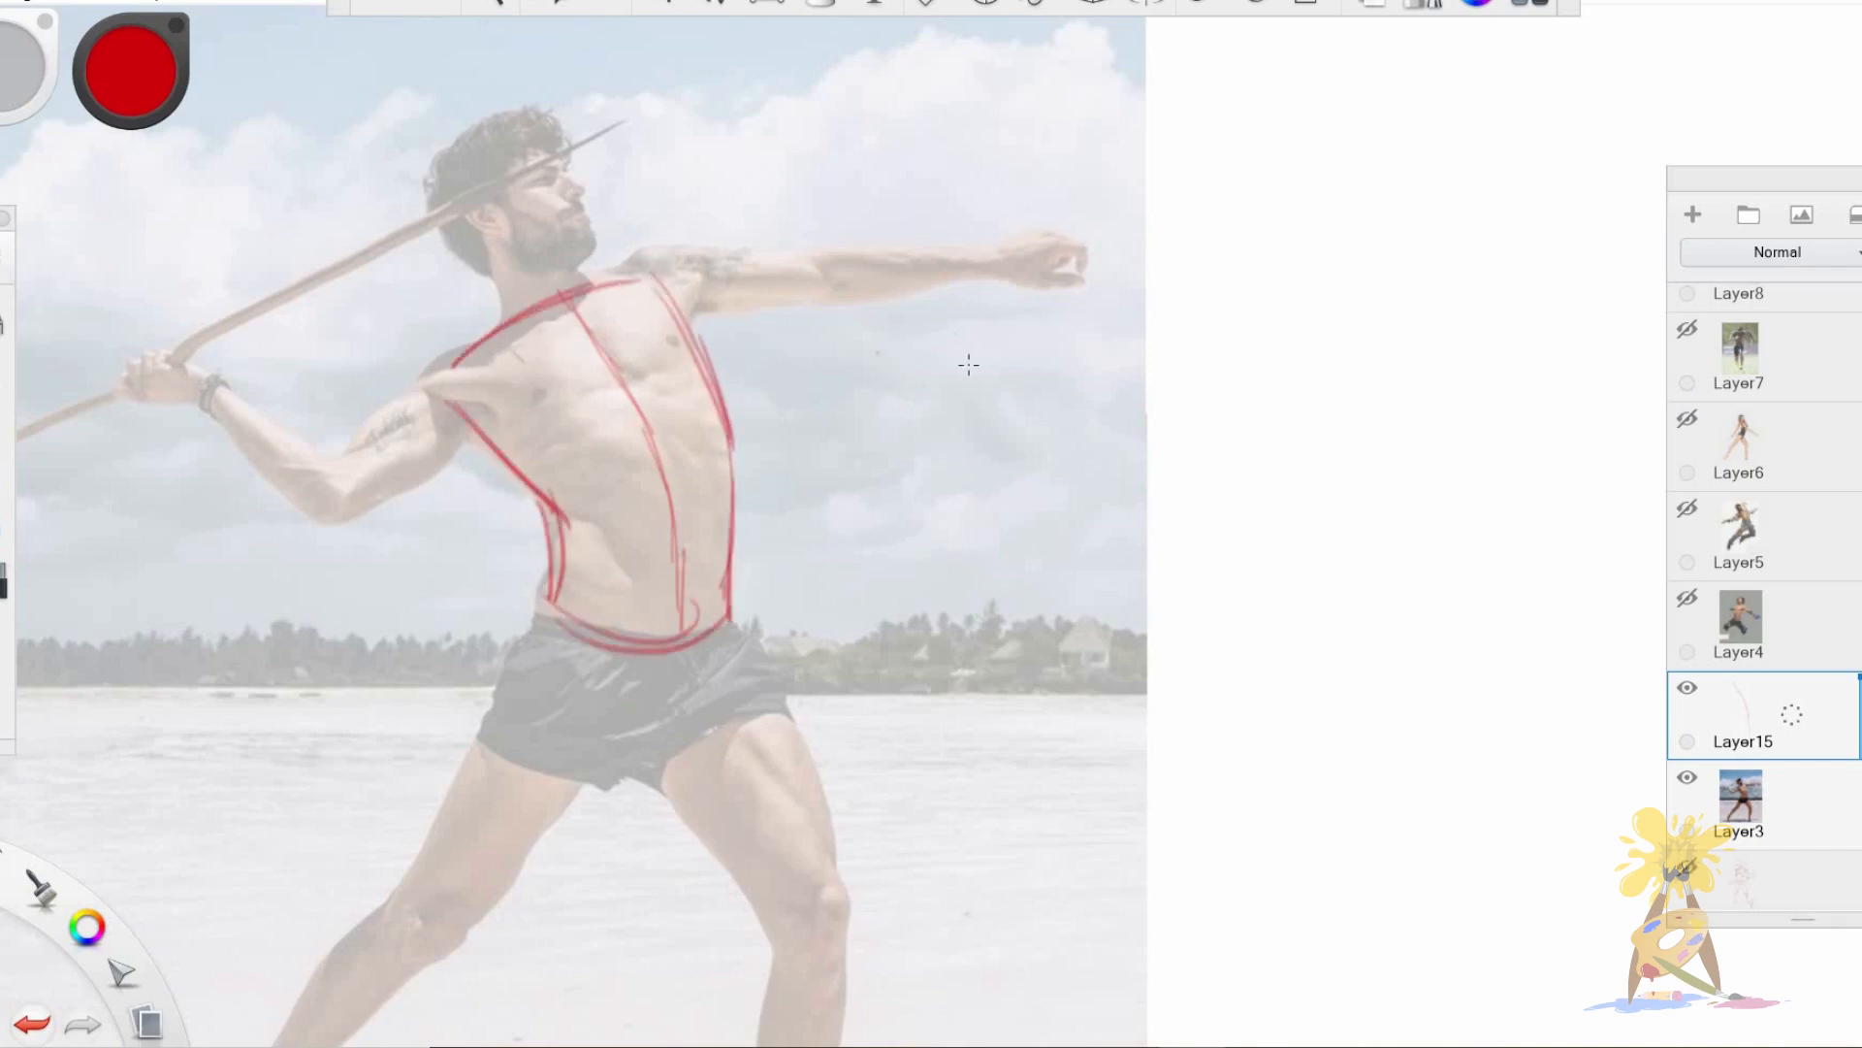
pyautogui.moveTo(1175, 336)
pyautogui.mouseDown()
pyautogui.moveTo(1303, 296)
pyautogui.moveTo(1361, 485)
pyautogui.mouseUp()
pyautogui.moveTo(1116, 369); pyautogui.dragTo(1215, 505)
pyautogui.moveTo(1164, 445); pyautogui.dragTo(1191, 574)
pyautogui.moveTo(1199, 490)
pyautogui.mouseDown()
pyautogui.moveTo(1198, 588)
pyautogui.moveTo(1329, 630)
pyautogui.mouseUp()
pyautogui.moveTo(1214, 631)
pyautogui.mouseDown()
pyautogui.moveTo(1310, 643)
pyautogui.moveTo(1336, 616)
pyautogui.mouseUp()
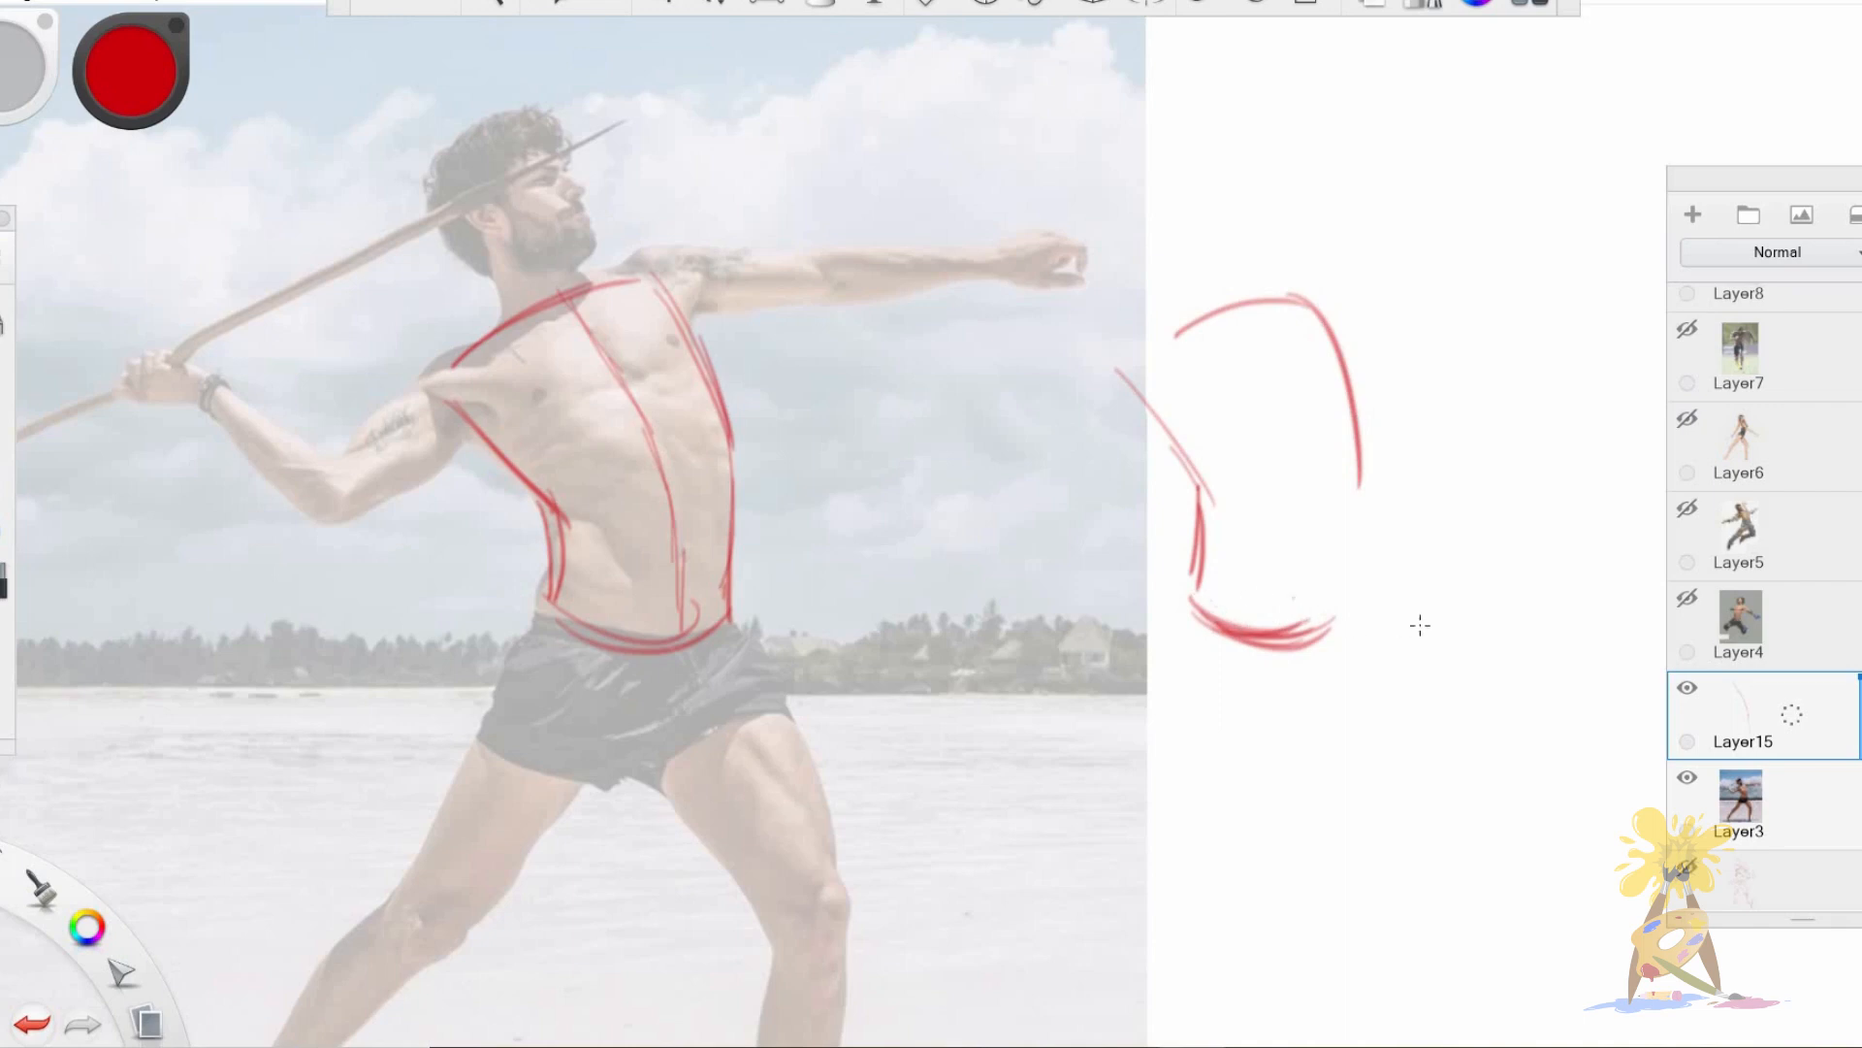
pyautogui.moveTo(1540, 595)
pyautogui.mouseDown()
pyautogui.moveTo(1376, 609)
pyautogui.moveTo(1511, 549)
pyautogui.mouseUp()
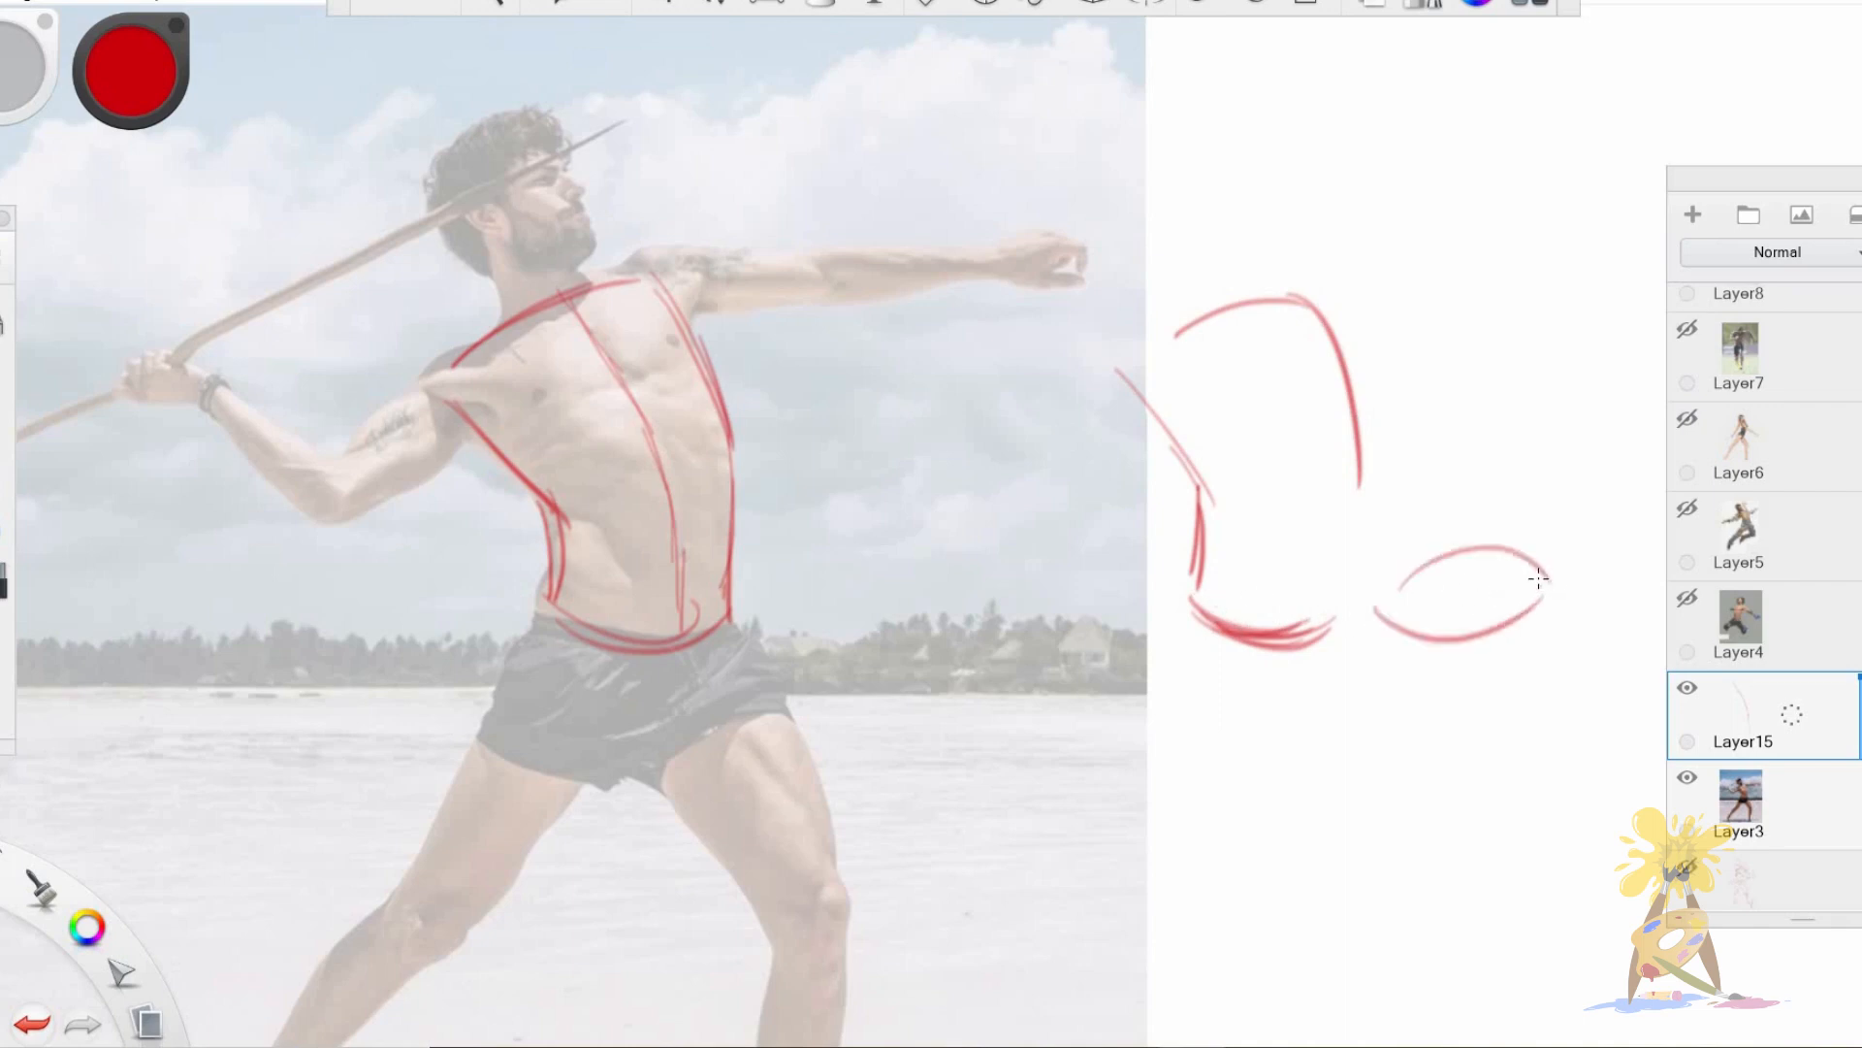
pyautogui.hotkey('ctrl', 'z')
pyautogui.hotkey('ctrl', 'z')
pyautogui.moveTo(1370, 481); pyautogui.dragTo(1344, 603)
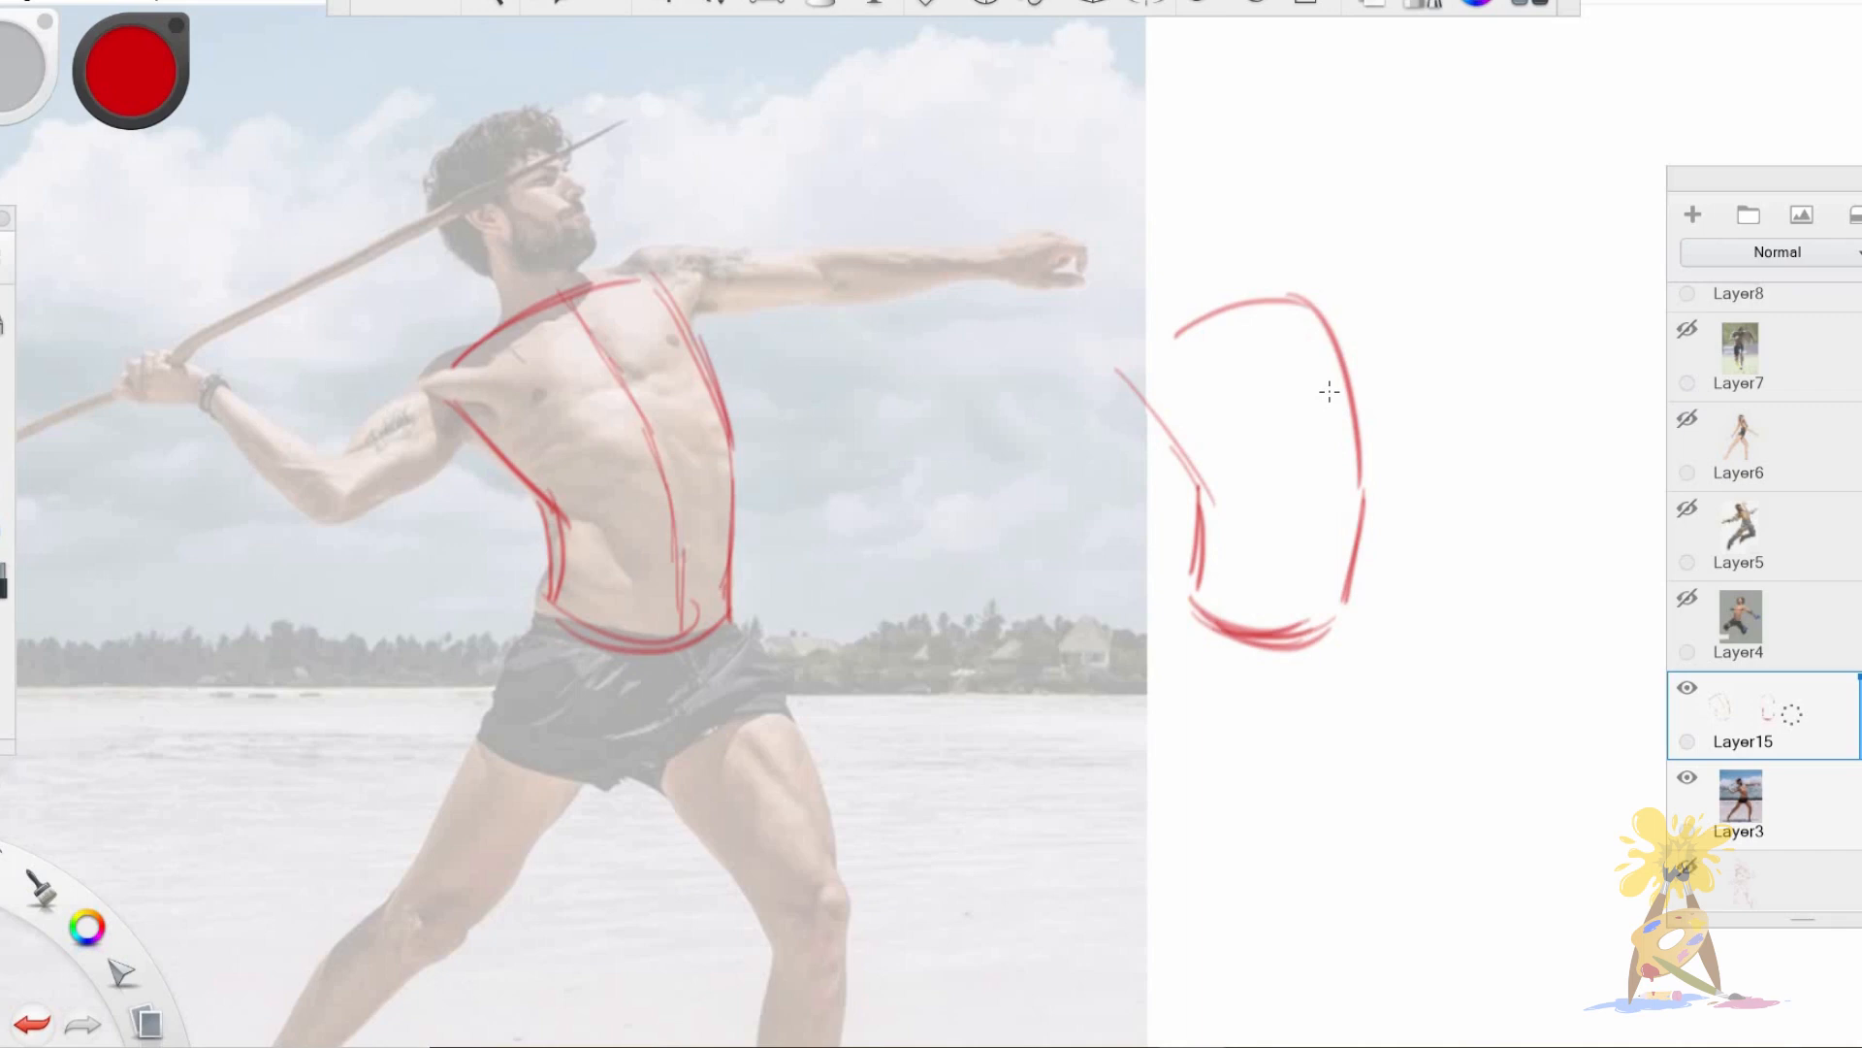
pyautogui.hotkey('ctrl', 'z')
pyautogui.hotkey('ctrl', 'z')
pyautogui.hotkey('ctrl', 'z')
pyautogui.hotkey('ctrl', 'z')
pyautogui.hotkey('ctrl', 'z')
pyautogui.hotkey('ctrl', 'z')
pyautogui.hotkey('ctrl', 'z')
pyautogui.hotkey('ctrl', 'z')
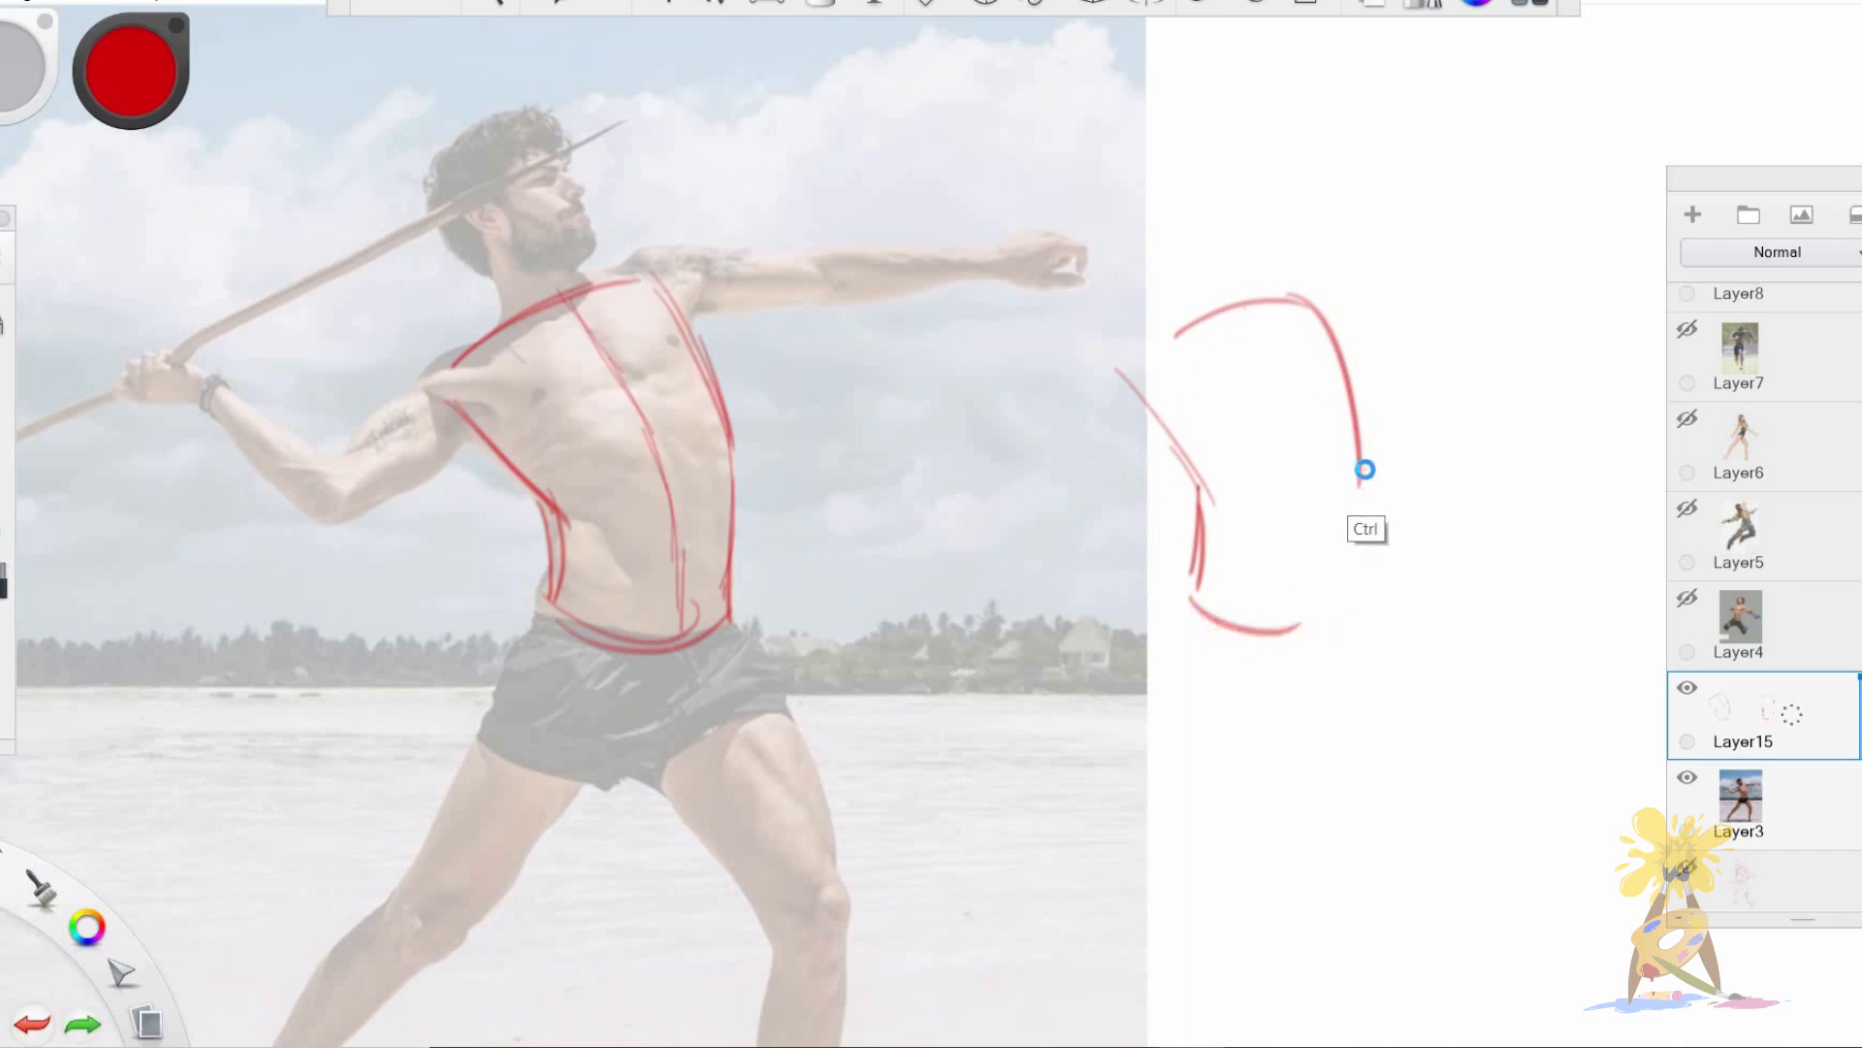
pyautogui.hotkey('ctrl', 'z')
pyautogui.hotkey('ctrl', 'z')
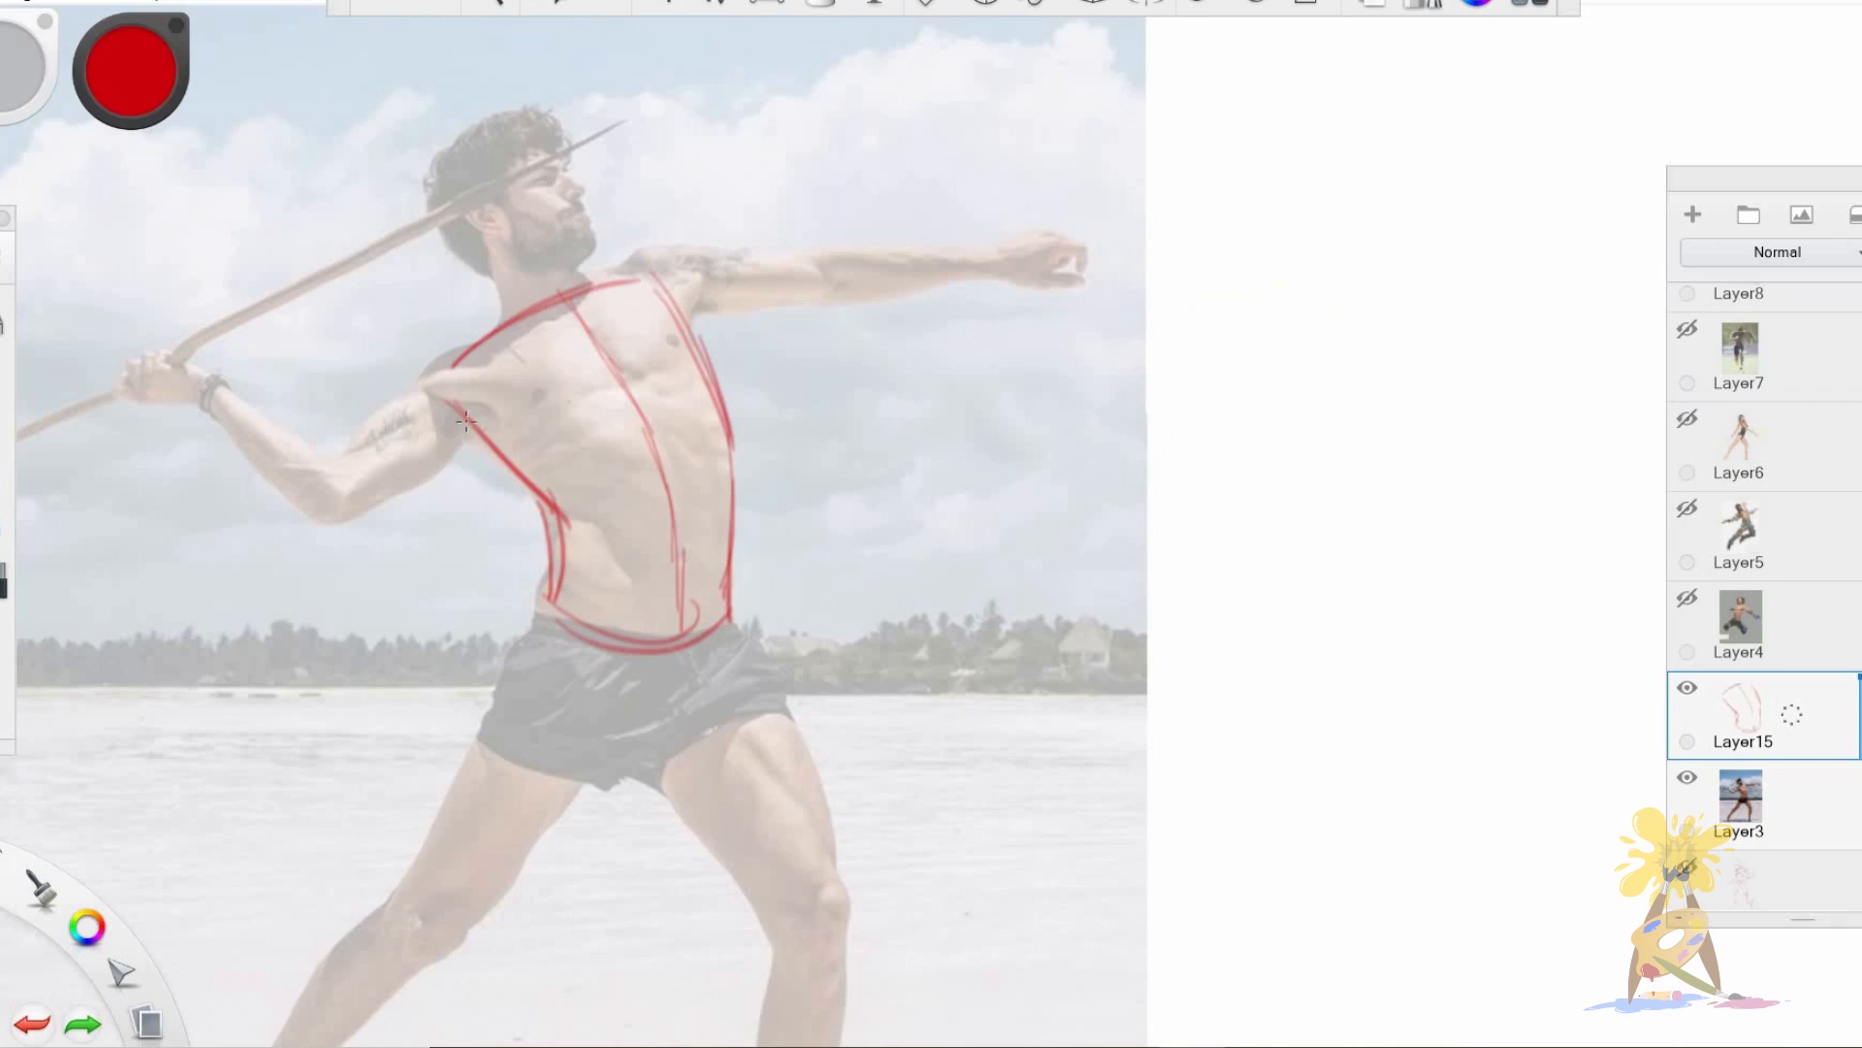
# Draw the curved chest line across the thrower's torso and the rib cage arch over the abdomen.
pyautogui.moveTo(433, 405); pyautogui.dragTo(503, 450)
pyautogui.moveTo(695, 376); pyautogui.dragTo(499, 446)
pyautogui.moveTo(531, 434); pyautogui.dragTo(706, 379)
pyautogui.moveTo(468, 415); pyautogui.dragTo(687, 375)
pyautogui.moveTo(685, 281); pyautogui.dragTo(703, 344)
pyautogui.moveTo(588, 609)
pyautogui.mouseDown()
pyautogui.moveTo(677, 441)
pyautogui.moveTo(720, 490)
pyautogui.mouseUp()
pyautogui.moveTo(664, 437)
pyautogui.mouseDown()
pyautogui.moveTo(592, 524)
pyautogui.moveTo(706, 464)
pyautogui.moveTo(726, 499)
pyautogui.mouseUp()
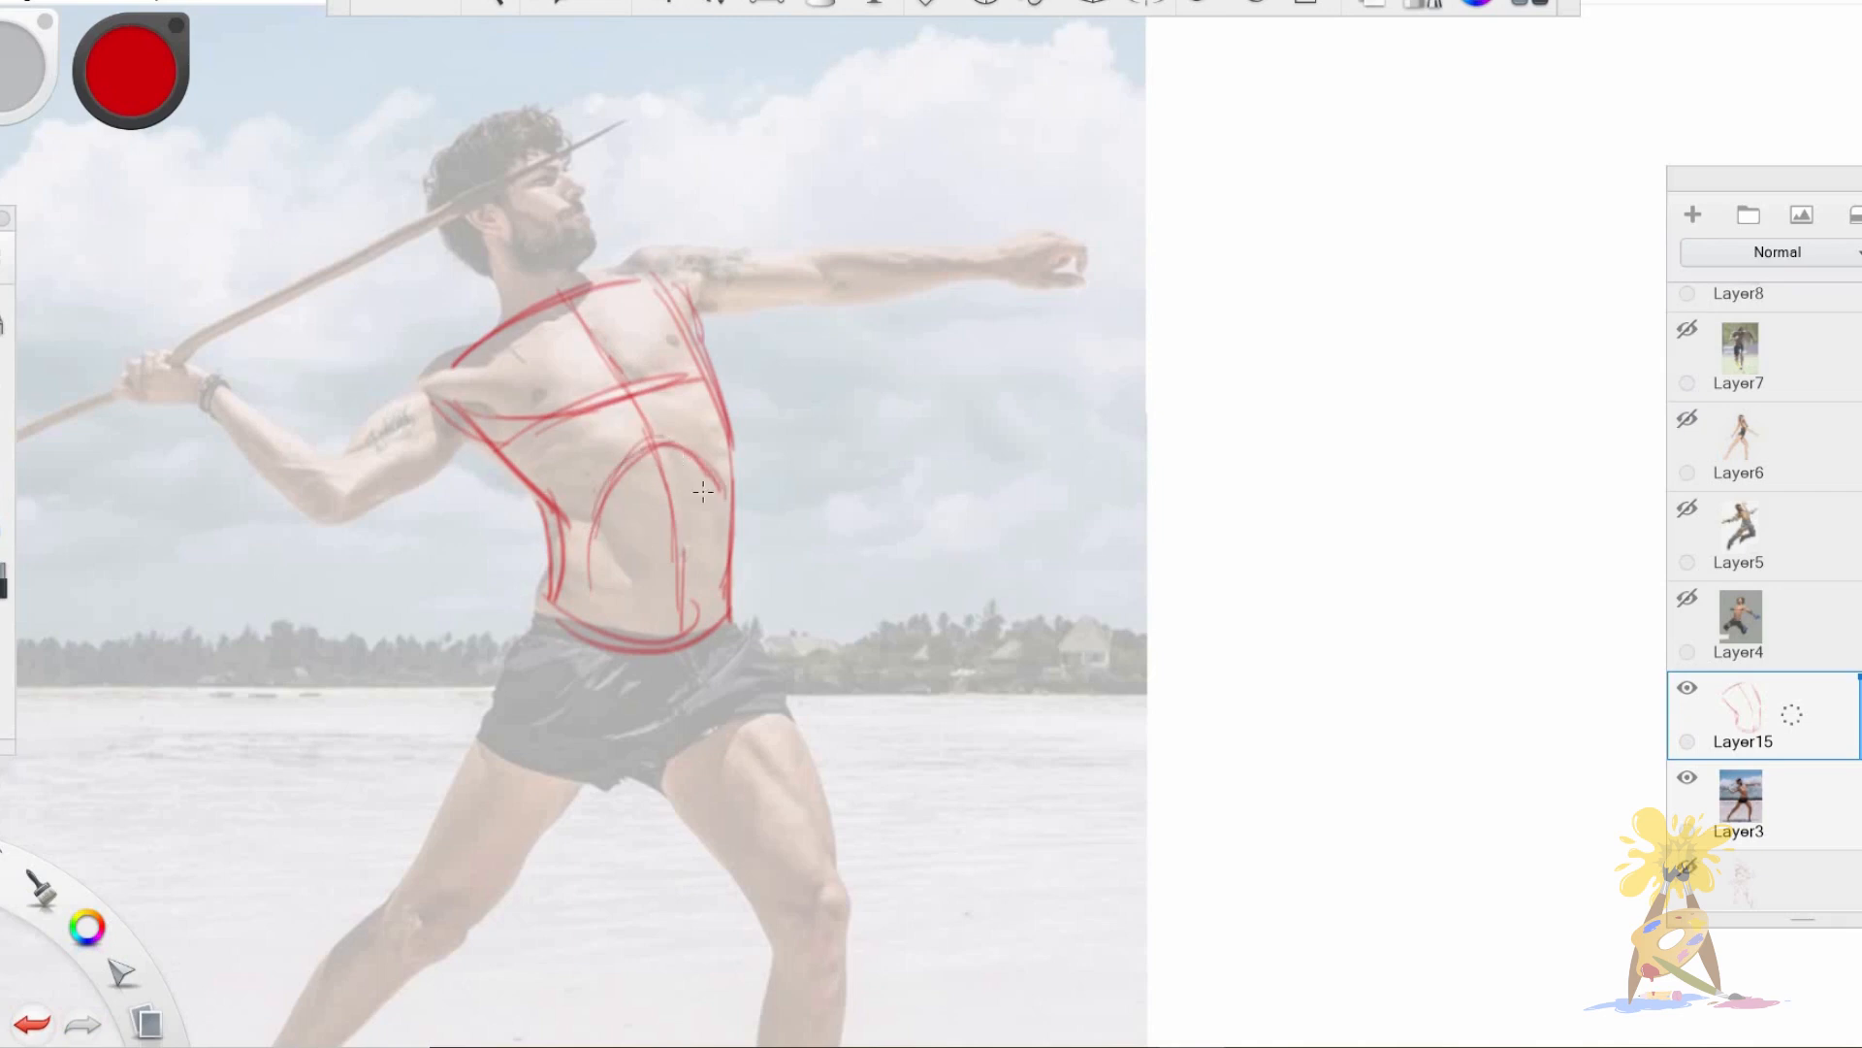
# Outline the thrower's pelvis as a V shape below the waistline.
pyautogui.moveTo(625, 642)
pyautogui.mouseDown()
pyautogui.moveTo(567, 621)
pyautogui.moveTo(628, 761)
pyautogui.mouseUp()
pyautogui.moveTo(548, 650); pyautogui.dragTo(640, 755)
pyautogui.moveTo(729, 621); pyautogui.dragTo(651, 755)
pyautogui.moveTo(652, 756); pyautogui.dragTo(678, 654)
# Outline both of the thrower's thighs from the hips to the knees.
pyautogui.moveTo(531, 560)
pyautogui.mouseDown()
pyautogui.moveTo(451, 795)
pyautogui.moveTo(602, 698)
pyautogui.mouseUp()
pyautogui.moveTo(490, 807); pyautogui.dragTo(648, 642)
pyautogui.moveTo(648, 642)
pyautogui.mouseDown()
pyautogui.moveTo(573, 745)
pyautogui.moveTo(487, 812)
pyautogui.mouseUp()
pyautogui.moveTo(754, 532); pyautogui.dragTo(836, 781)
pyautogui.moveTo(762, 533)
pyautogui.mouseDown()
pyautogui.moveTo(824, 640)
pyautogui.moveTo(858, 768)
pyautogui.mouseUp()
pyautogui.moveTo(690, 669); pyautogui.dragTo(813, 823)
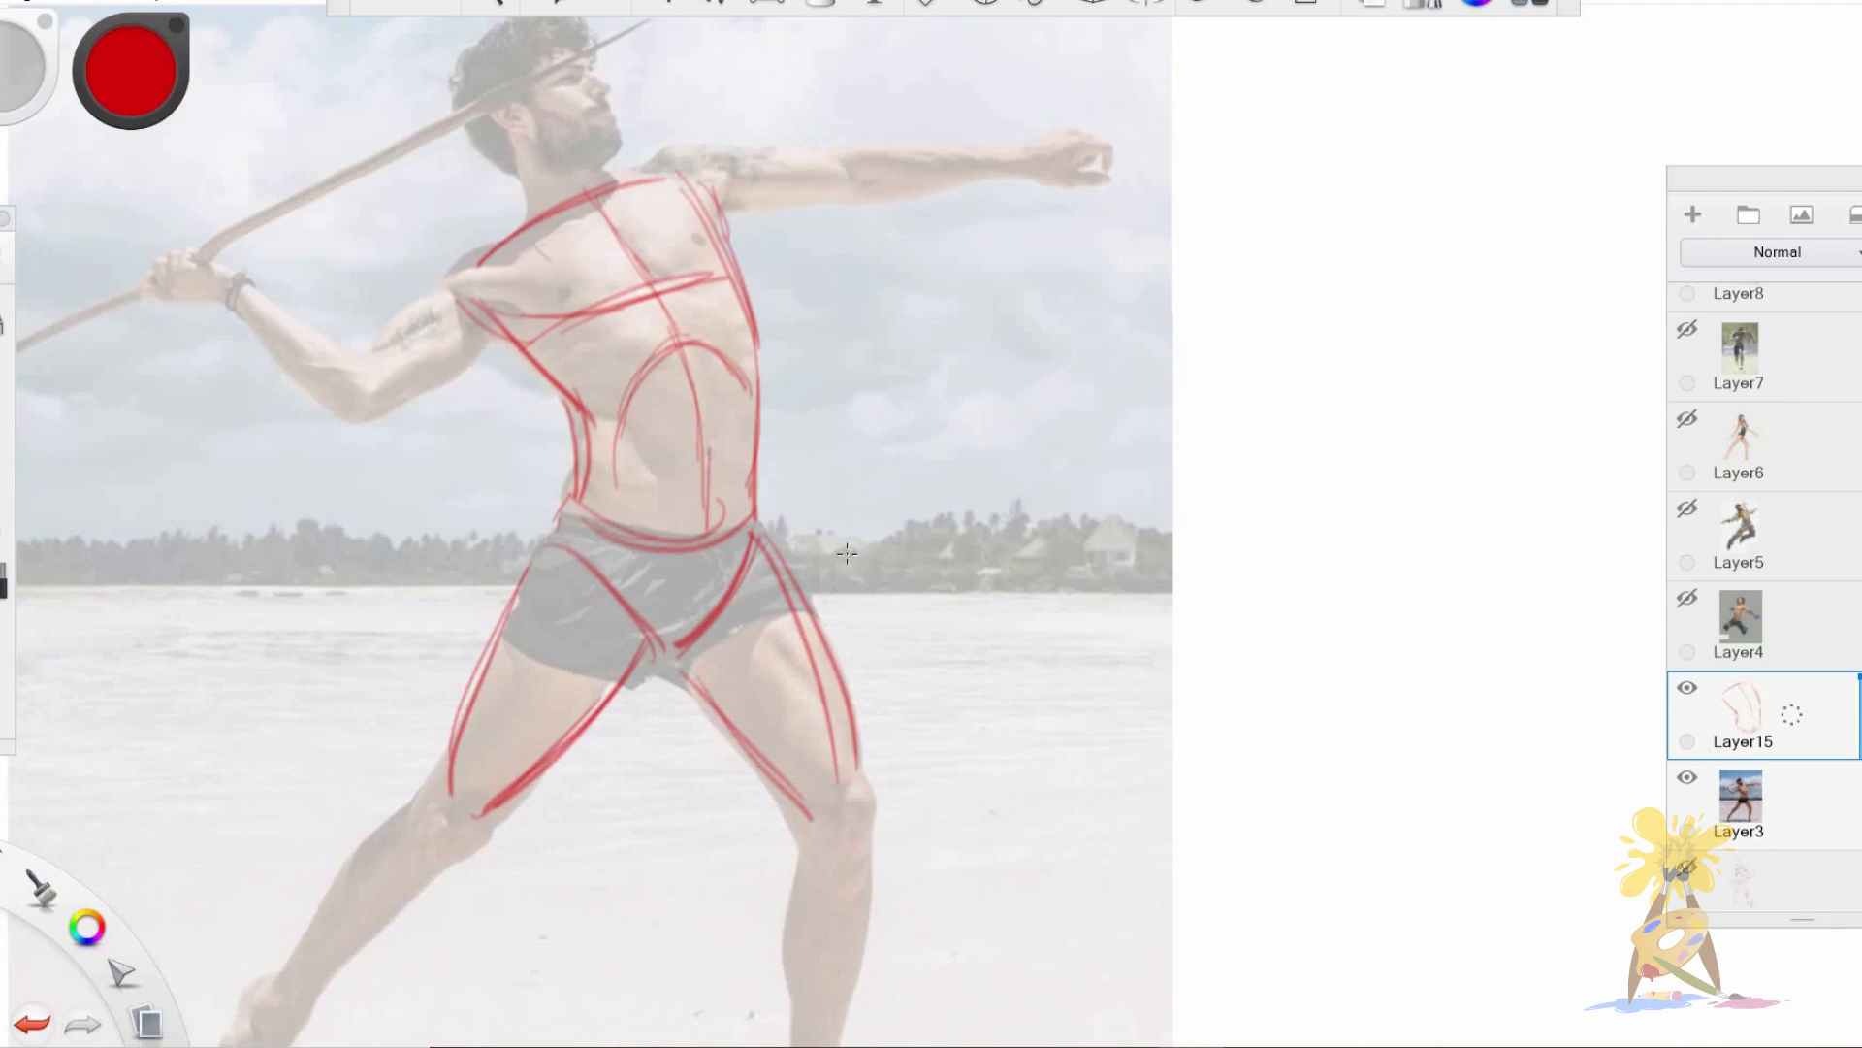
# Add curved cross-contour lines around both thighs and draw the knee circles.
pyautogui.press('space')
pyautogui.moveTo(881, 716); pyautogui.dragTo(863, 585)
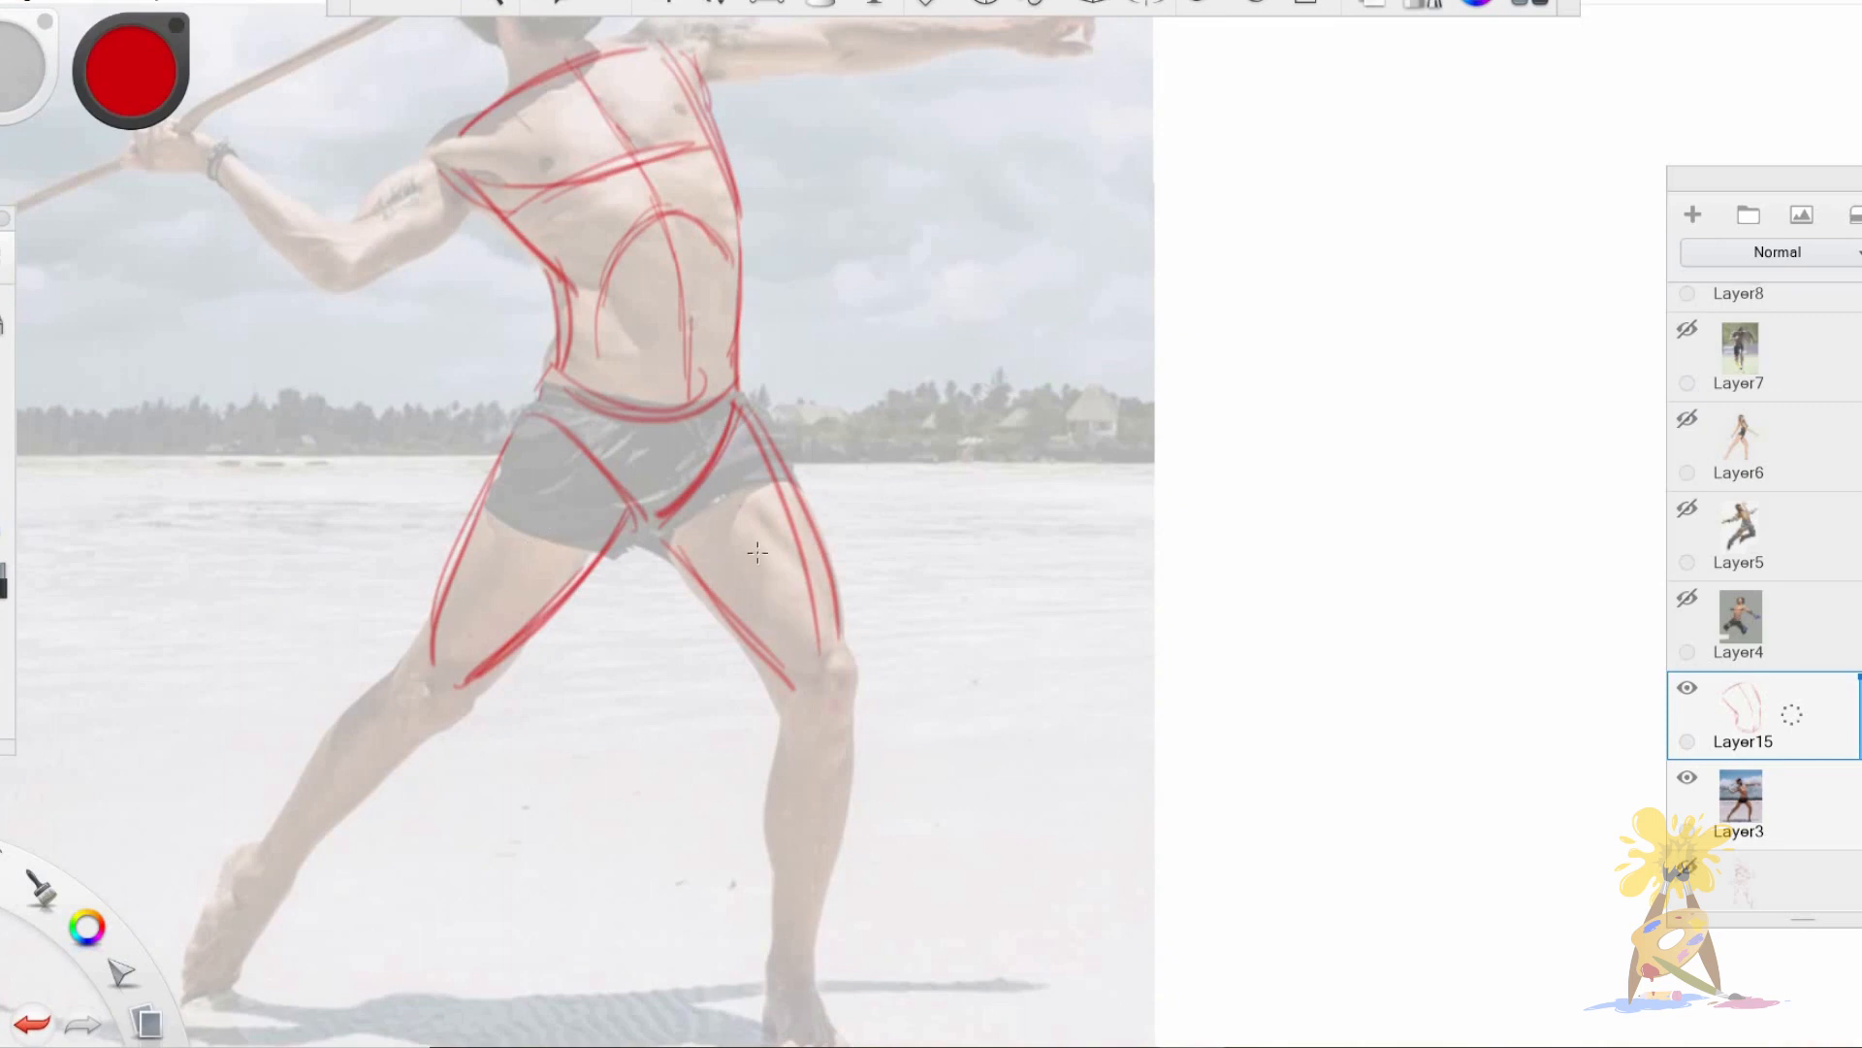
pyautogui.moveTo(719, 626)
pyautogui.mouseDown()
pyautogui.moveTo(803, 510)
pyautogui.moveTo(813, 526)
pyautogui.mouseUp()
pyautogui.moveTo(465, 512); pyautogui.dragTo(579, 582)
pyautogui.moveTo(477, 528); pyautogui.dragTo(580, 585)
pyautogui.moveTo(439, 669)
pyautogui.mouseDown()
pyautogui.moveTo(400, 703)
pyautogui.moveTo(444, 671)
pyautogui.mouseUp()
pyautogui.moveTo(819, 667)
pyautogui.mouseDown()
pyautogui.moveTo(817, 718)
pyautogui.moveTo(759, 773)
pyautogui.moveTo(786, 884)
pyautogui.mouseUp()
pyautogui.moveTo(784, 677); pyautogui.dragTo(787, 884)
pyautogui.moveTo(852, 719); pyautogui.dragTo(797, 1026)
pyautogui.press('space')
pyautogui.moveTo(928, 817); pyautogui.dragTo(952, 692)
pyautogui.hotkey('ctrl', 'z')
pyautogui.hotkey('ctrl', 'z')
pyautogui.hotkey('ctrl', 'z')
pyautogui.hotkey('ctrl', 'z')
# Outline the thrower's front lower leg from the knee to the ankle and sketch the foot.
pyautogui.moveTo(815, 553); pyautogui.dragTo(809, 753)
pyautogui.moveTo(877, 587); pyautogui.dragTo(834, 858)
pyautogui.moveTo(780, 679)
pyautogui.mouseDown()
pyautogui.moveTo(793, 904)
pyautogui.moveTo(860, 909)
pyautogui.mouseUp()
pyautogui.moveTo(798, 838)
pyautogui.mouseDown()
pyautogui.moveTo(793, 914)
pyautogui.moveTo(878, 933)
pyautogui.moveTo(836, 846)
pyautogui.mouseUp()
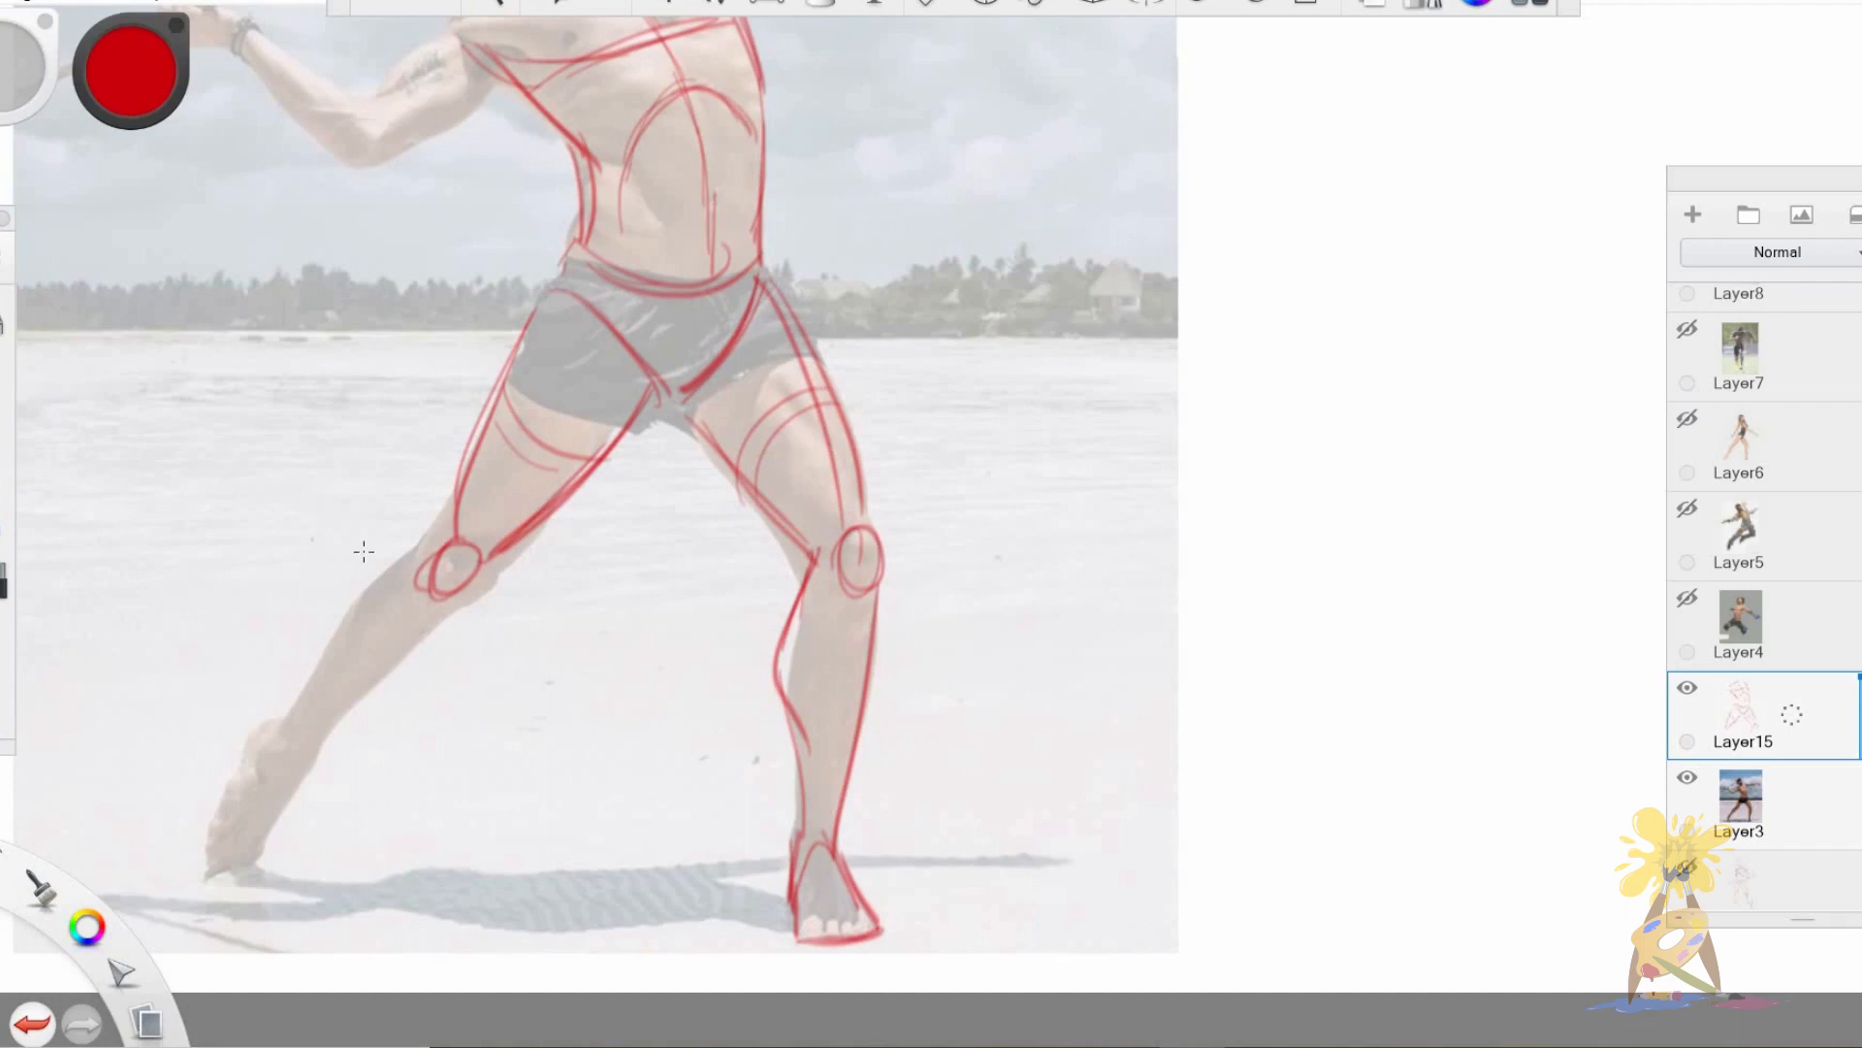
# Outline the thrower's back lower leg from the knee to the ankle and sketch the back foot.
pyautogui.moveTo(427, 539); pyautogui.dragTo(274, 735)
pyautogui.moveTo(466, 599); pyautogui.dragTo(291, 766)
pyautogui.moveTo(444, 553)
pyautogui.mouseDown()
pyautogui.moveTo(424, 597)
pyautogui.moveTo(281, 720)
pyautogui.mouseUp()
pyautogui.moveTo(452, 530); pyautogui.dragTo(347, 642)
pyautogui.moveTo(280, 720); pyautogui.dragTo(211, 871)
pyautogui.moveTo(316, 747)
pyautogui.mouseDown()
pyautogui.moveTo(265, 842)
pyautogui.moveTo(271, 872)
pyautogui.mouseUp()
pyautogui.moveTo(263, 835)
pyautogui.mouseDown()
pyautogui.moveTo(267, 873)
pyautogui.moveTo(250, 852)
pyautogui.mouseUp()
pyautogui.moveTo(307, 670)
pyautogui.mouseDown()
pyautogui.moveTo(267, 746)
pyautogui.moveTo(277, 719)
pyautogui.mouseUp()
# Sketch a loose pelvis V with both thighs in the blank area beside the thrower photo.
pyautogui.moveTo(559, 290)
pyautogui.mouseDown()
pyautogui.moveTo(444, 560)
pyautogui.moveTo(535, 531)
pyautogui.moveTo(622, 427)
pyautogui.mouseUp()
pyautogui.moveTo(1289, 279)
pyautogui.mouseDown()
pyautogui.moveTo(1389, 317)
pyautogui.moveTo(1324, 415)
pyautogui.mouseUp()
pyautogui.moveTo(1334, 412); pyautogui.dragTo(1421, 330)
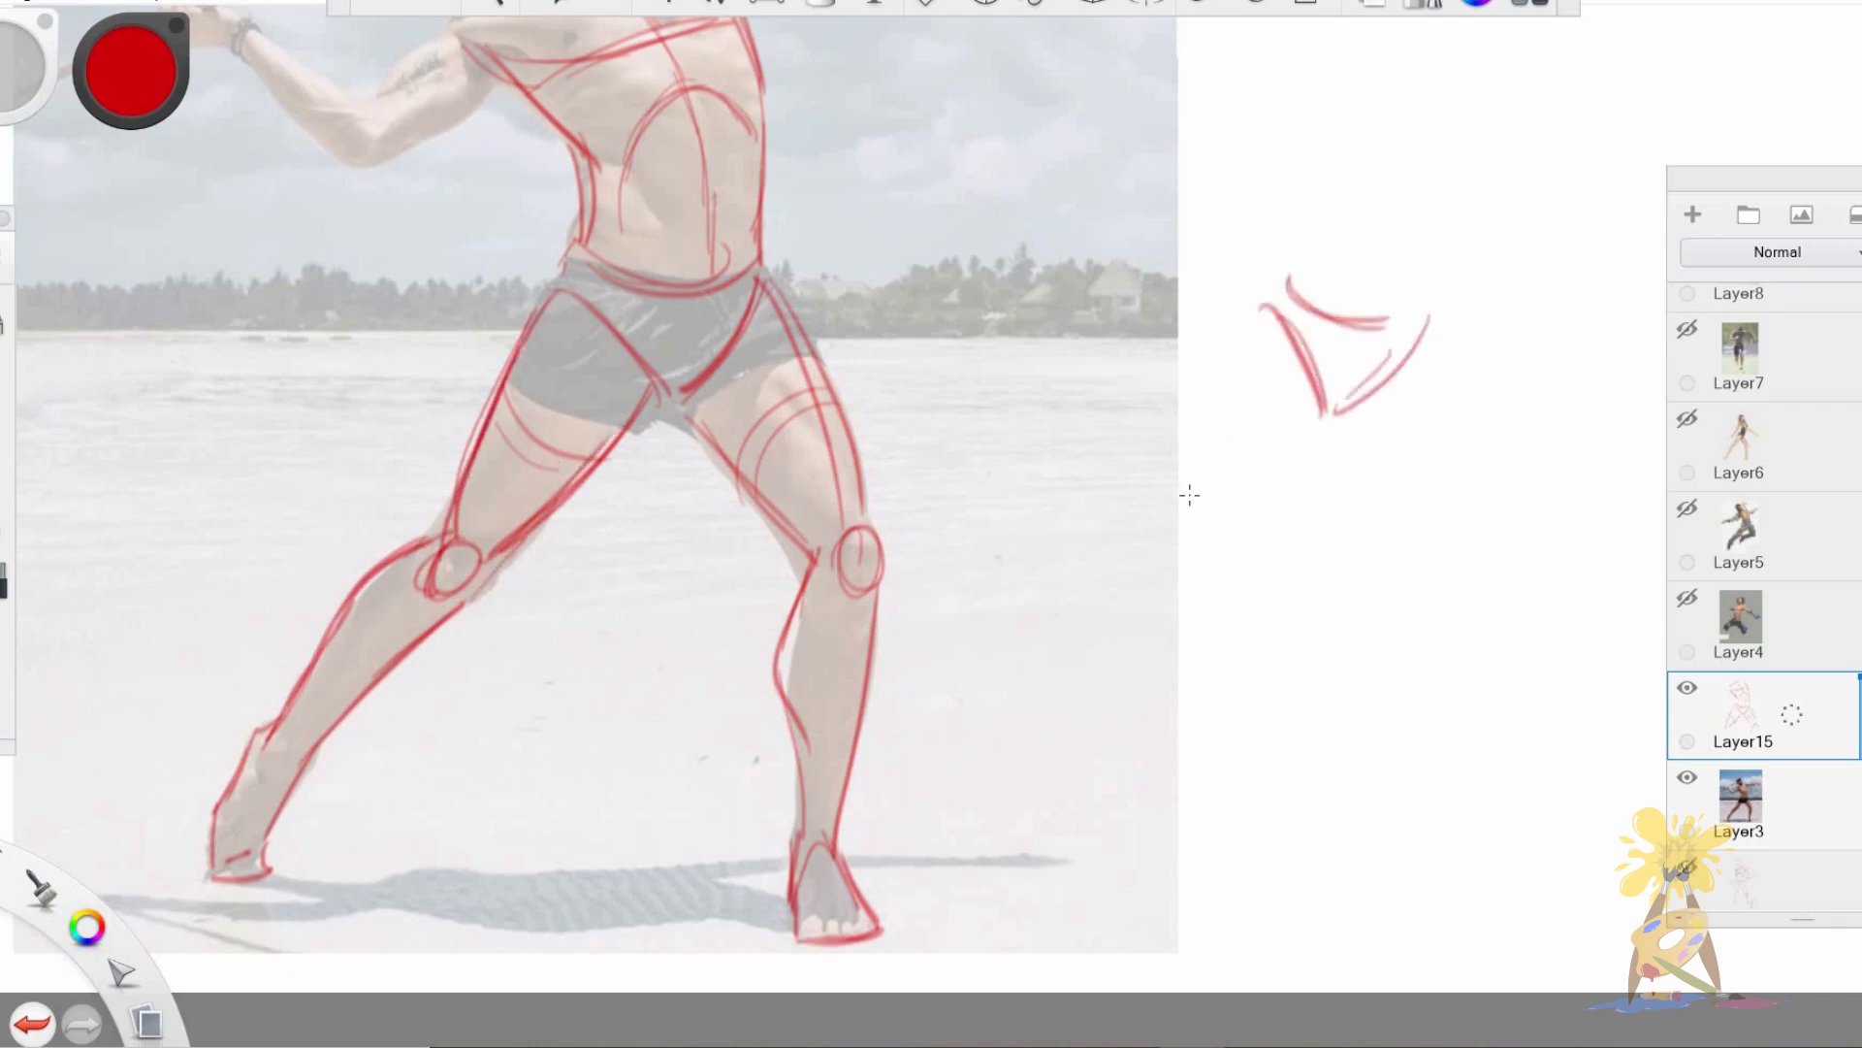
pyautogui.moveTo(1276, 281); pyautogui.dragTo(1173, 536)
pyautogui.moveTo(1321, 427); pyautogui.dragTo(1188, 551)
pyautogui.moveTo(1426, 328); pyautogui.dragTo(1487, 570)
pyautogui.moveTo(1329, 422); pyautogui.dragTo(1466, 581)
pyautogui.moveTo(1440, 325); pyautogui.dragTo(1485, 573)
# Extend the loose side sketch with both lower legs, showing the calf curves below the knees.
pyautogui.moveTo(1153, 510); pyautogui.dragTo(1059, 728)
pyautogui.moveTo(1208, 538); pyautogui.dragTo(1091, 760)
pyautogui.moveTo(1436, 555)
pyautogui.mouseDown()
pyautogui.moveTo(1416, 682)
pyautogui.moveTo(1447, 801)
pyautogui.mouseUp()
pyautogui.moveTo(1488, 570); pyautogui.dragTo(1449, 802)
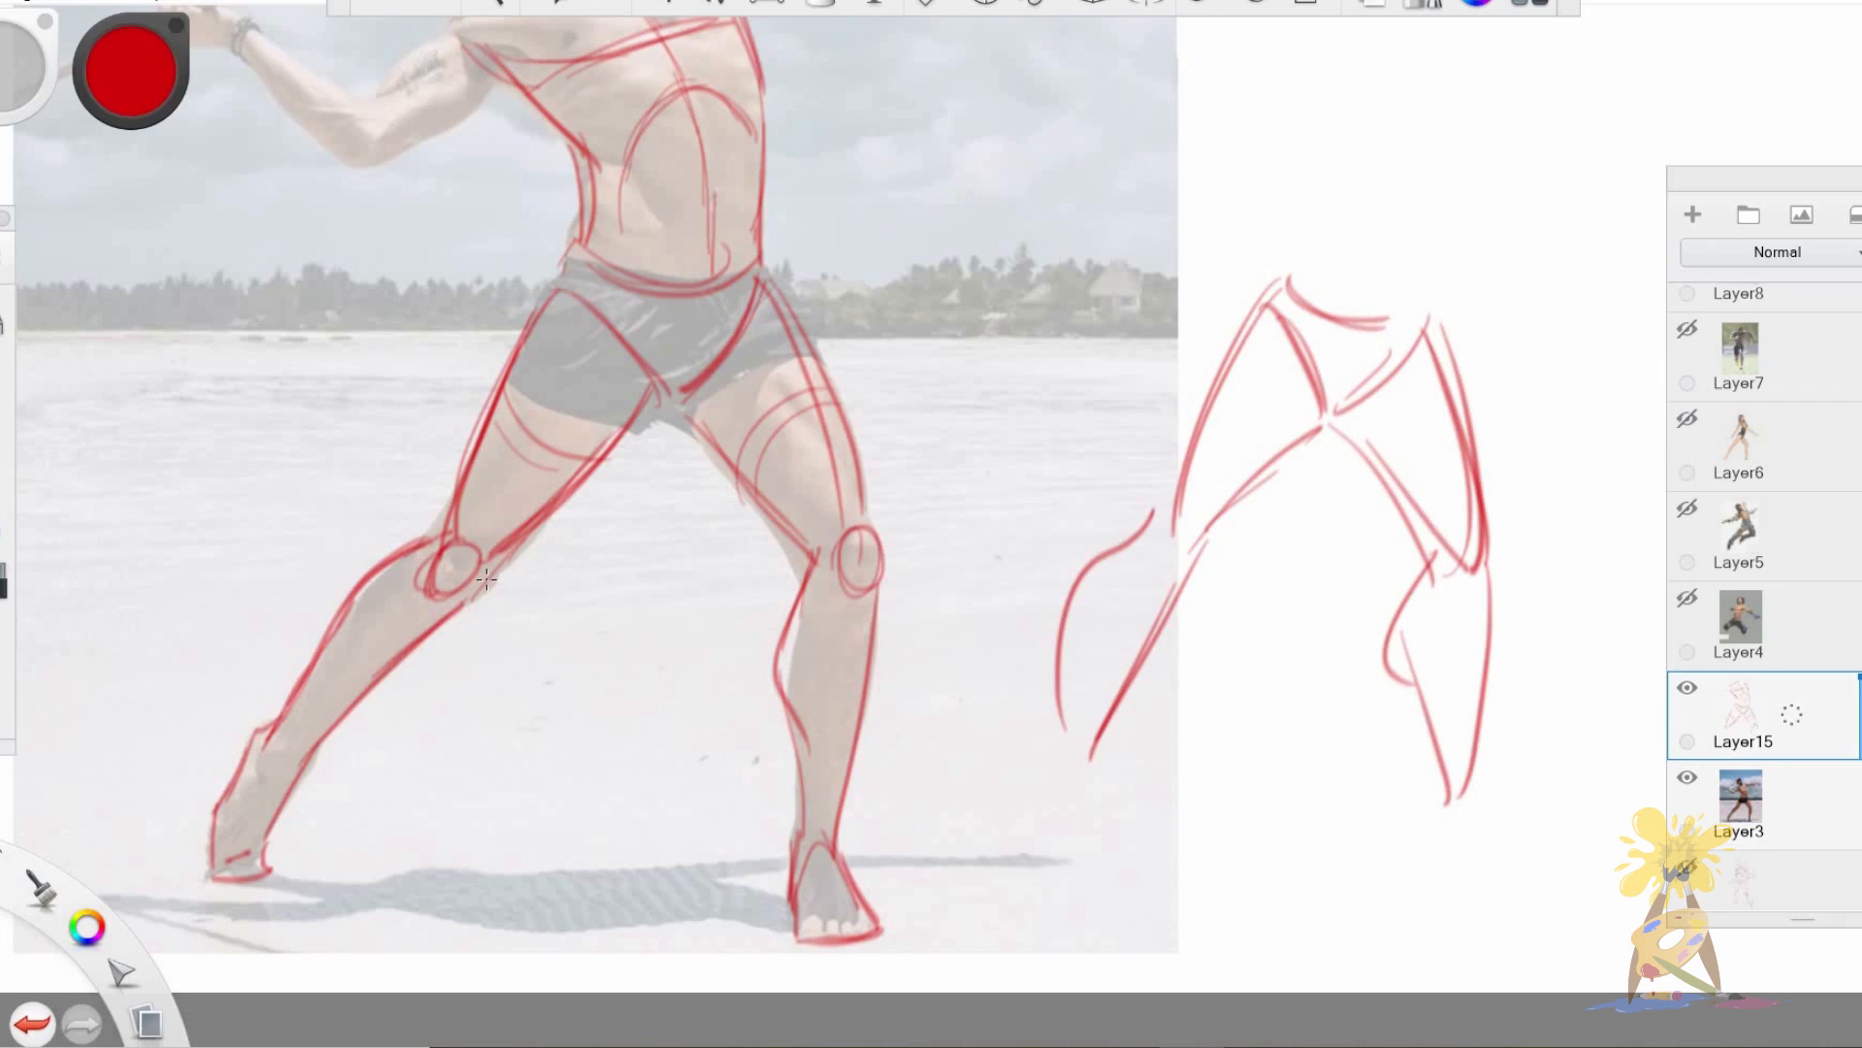
pyautogui.moveTo(279, 442)
pyautogui.mouseDown()
pyautogui.moveTo(161, 655)
pyautogui.moveTo(173, 609)
pyautogui.mouseUp()
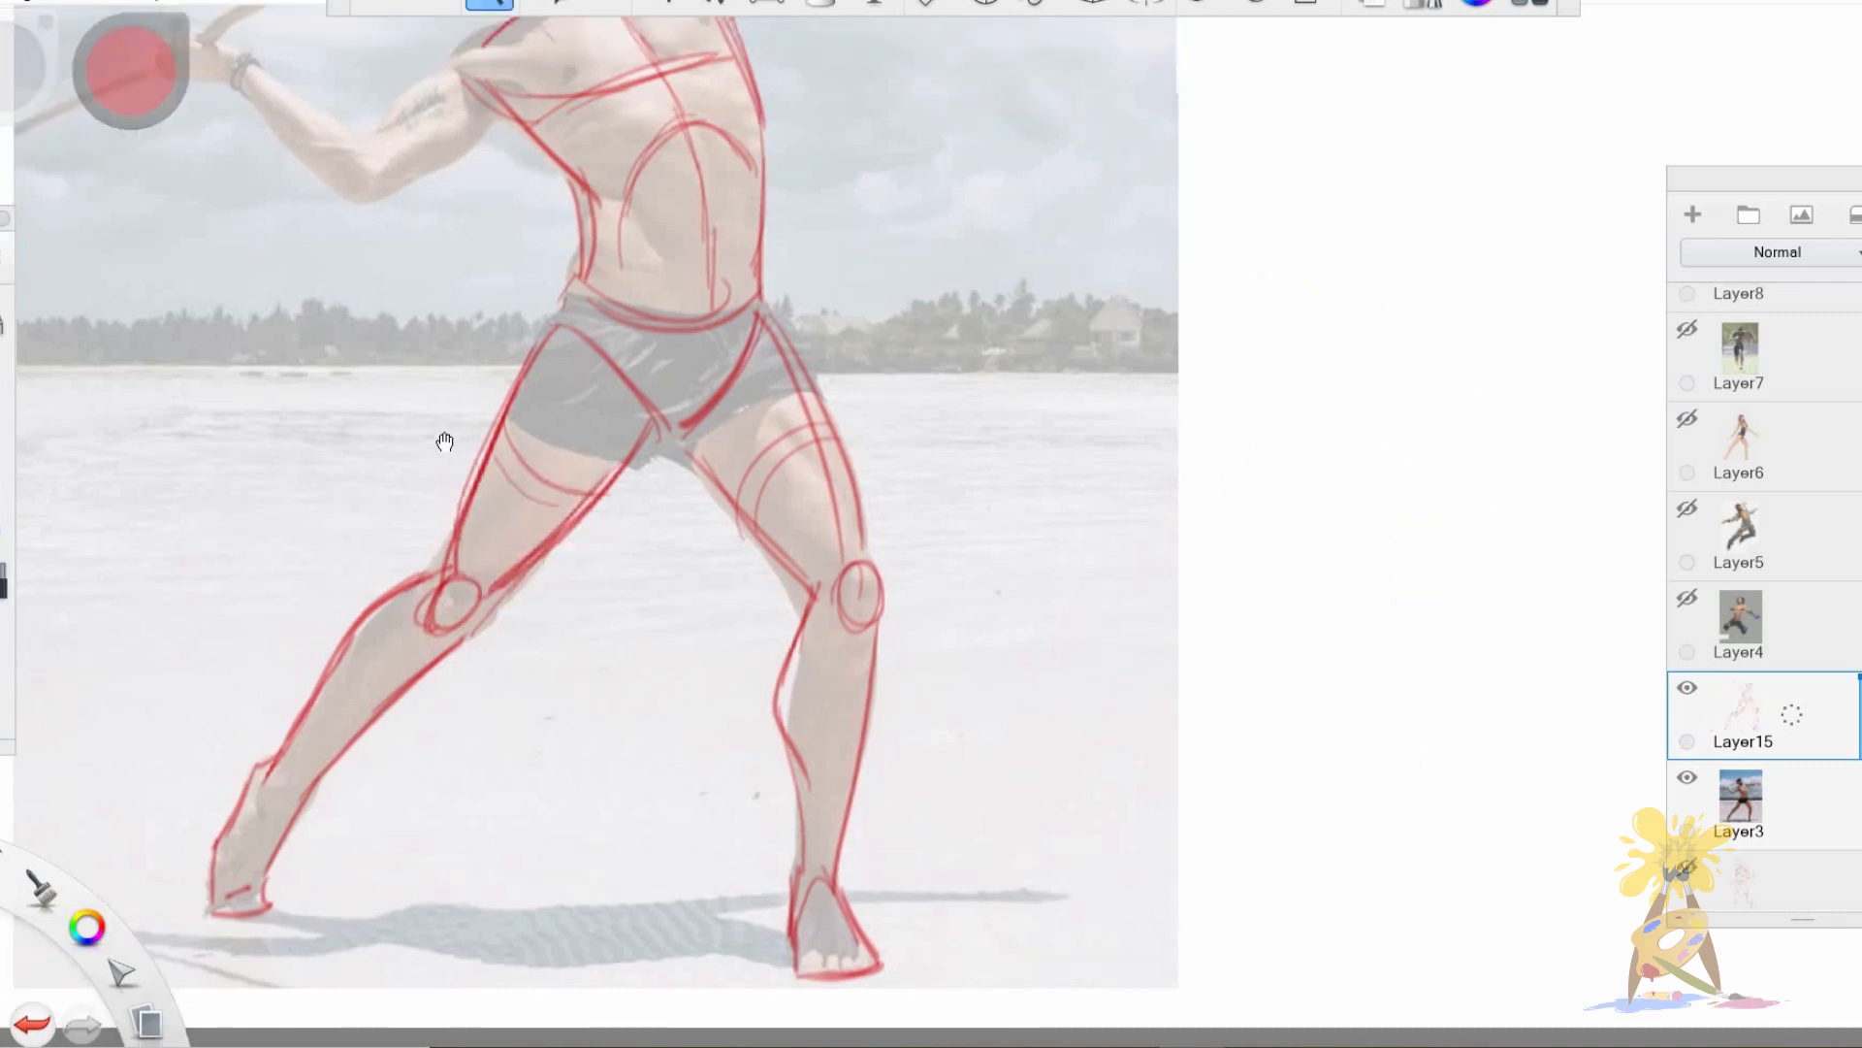
# Draw rounded shoulder joints at both upper corners of the thrower's torso.
pyautogui.moveTo(661, 528)
pyautogui.mouseDown()
pyautogui.moveTo(714, 533)
pyautogui.moveTo(747, 566)
pyautogui.moveTo(697, 528)
pyautogui.moveTo(817, 663)
pyautogui.mouseUp()
pyautogui.press('space')
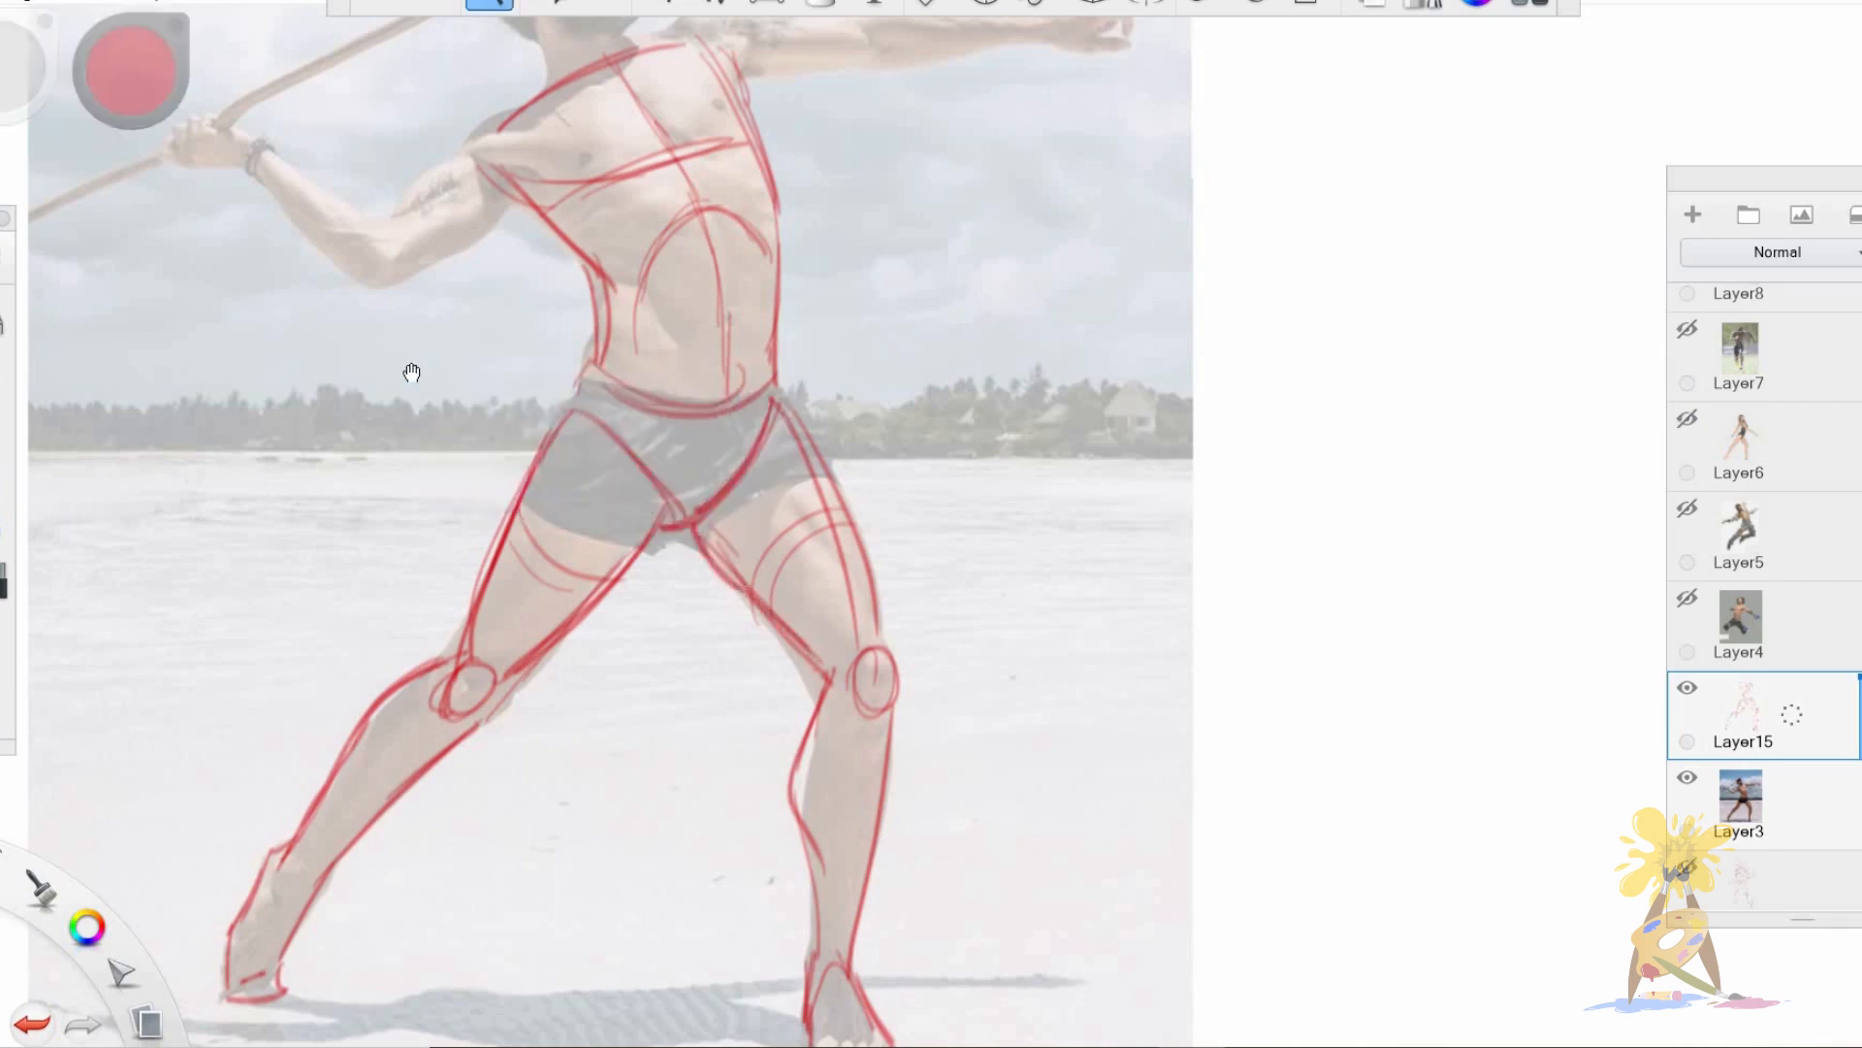
pyautogui.moveTo(412, 372); pyautogui.dragTo(435, 561)
pyautogui.moveTo(621, 543); pyautogui.dragTo(587, 594)
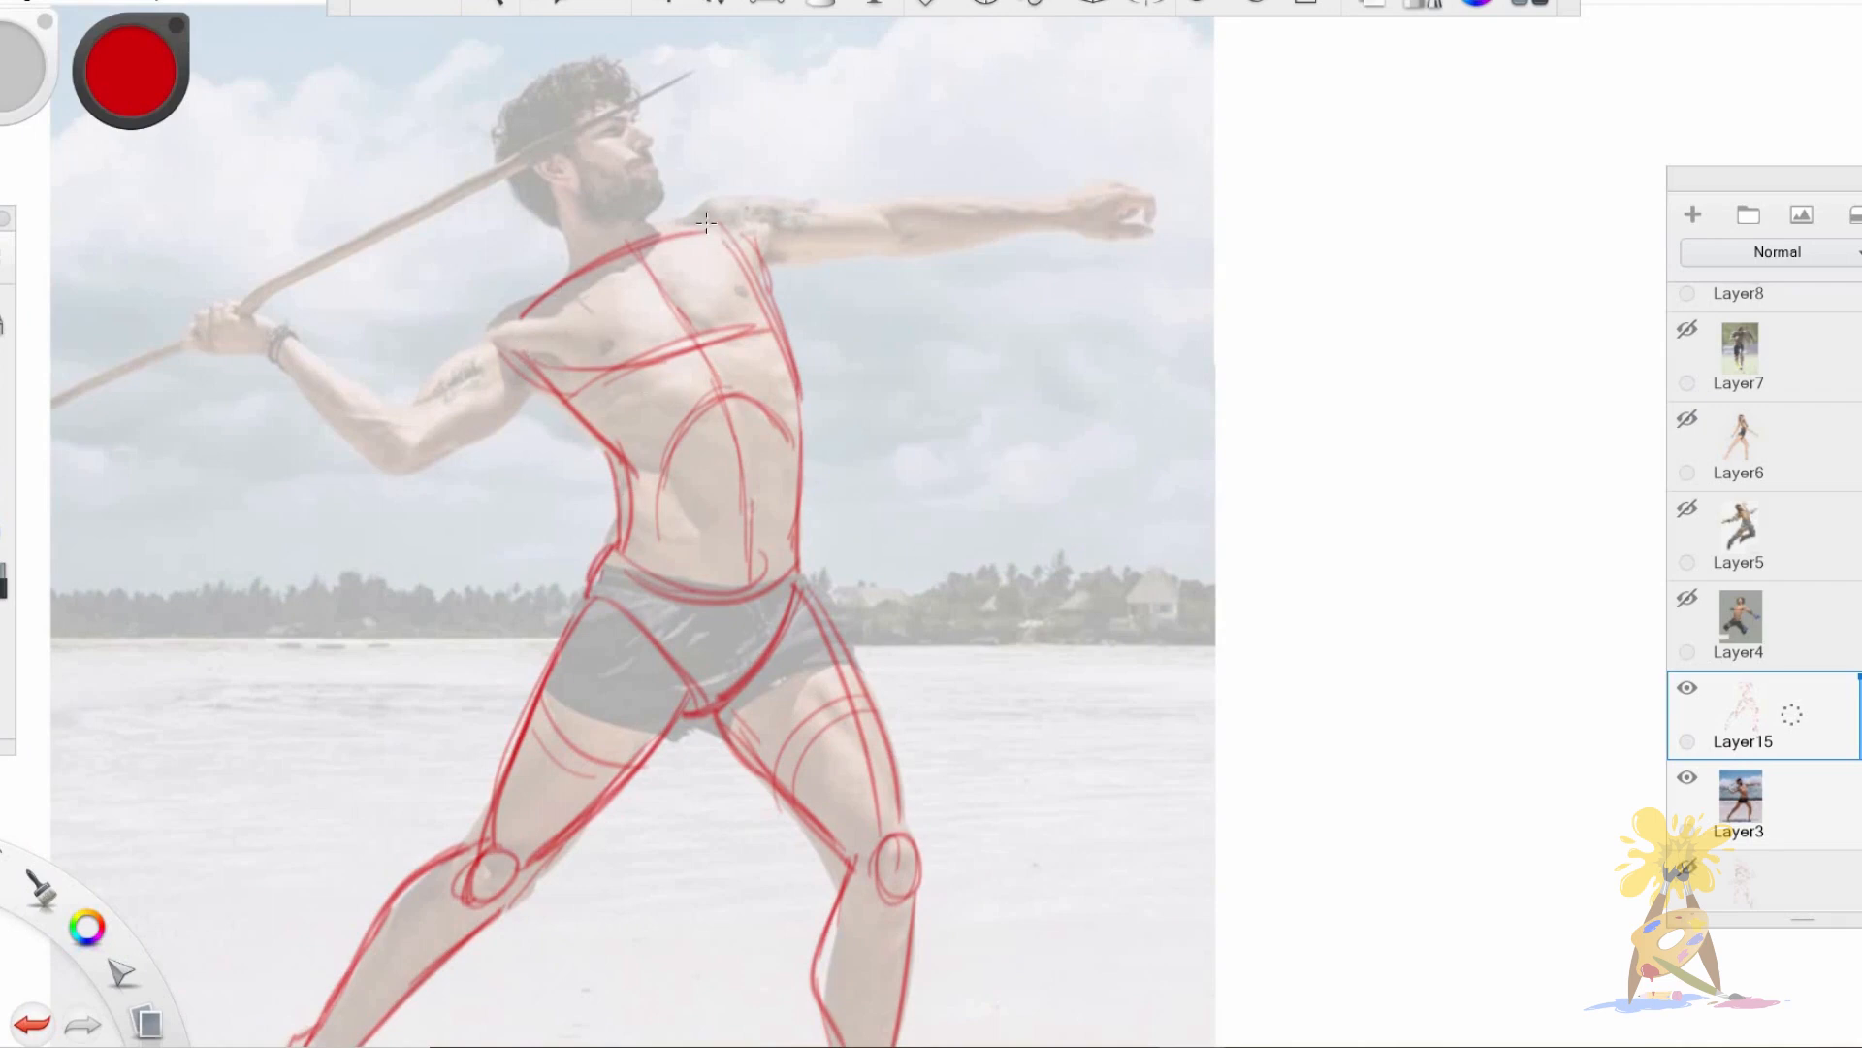
pyautogui.moveTo(698, 229)
pyautogui.mouseDown()
pyautogui.moveTo(778, 237)
pyautogui.moveTo(725, 223)
pyautogui.mouseUp()
pyautogui.moveTo(558, 316)
pyautogui.mouseDown()
pyautogui.moveTo(496, 359)
pyautogui.moveTo(571, 330)
pyautogui.mouseUp()
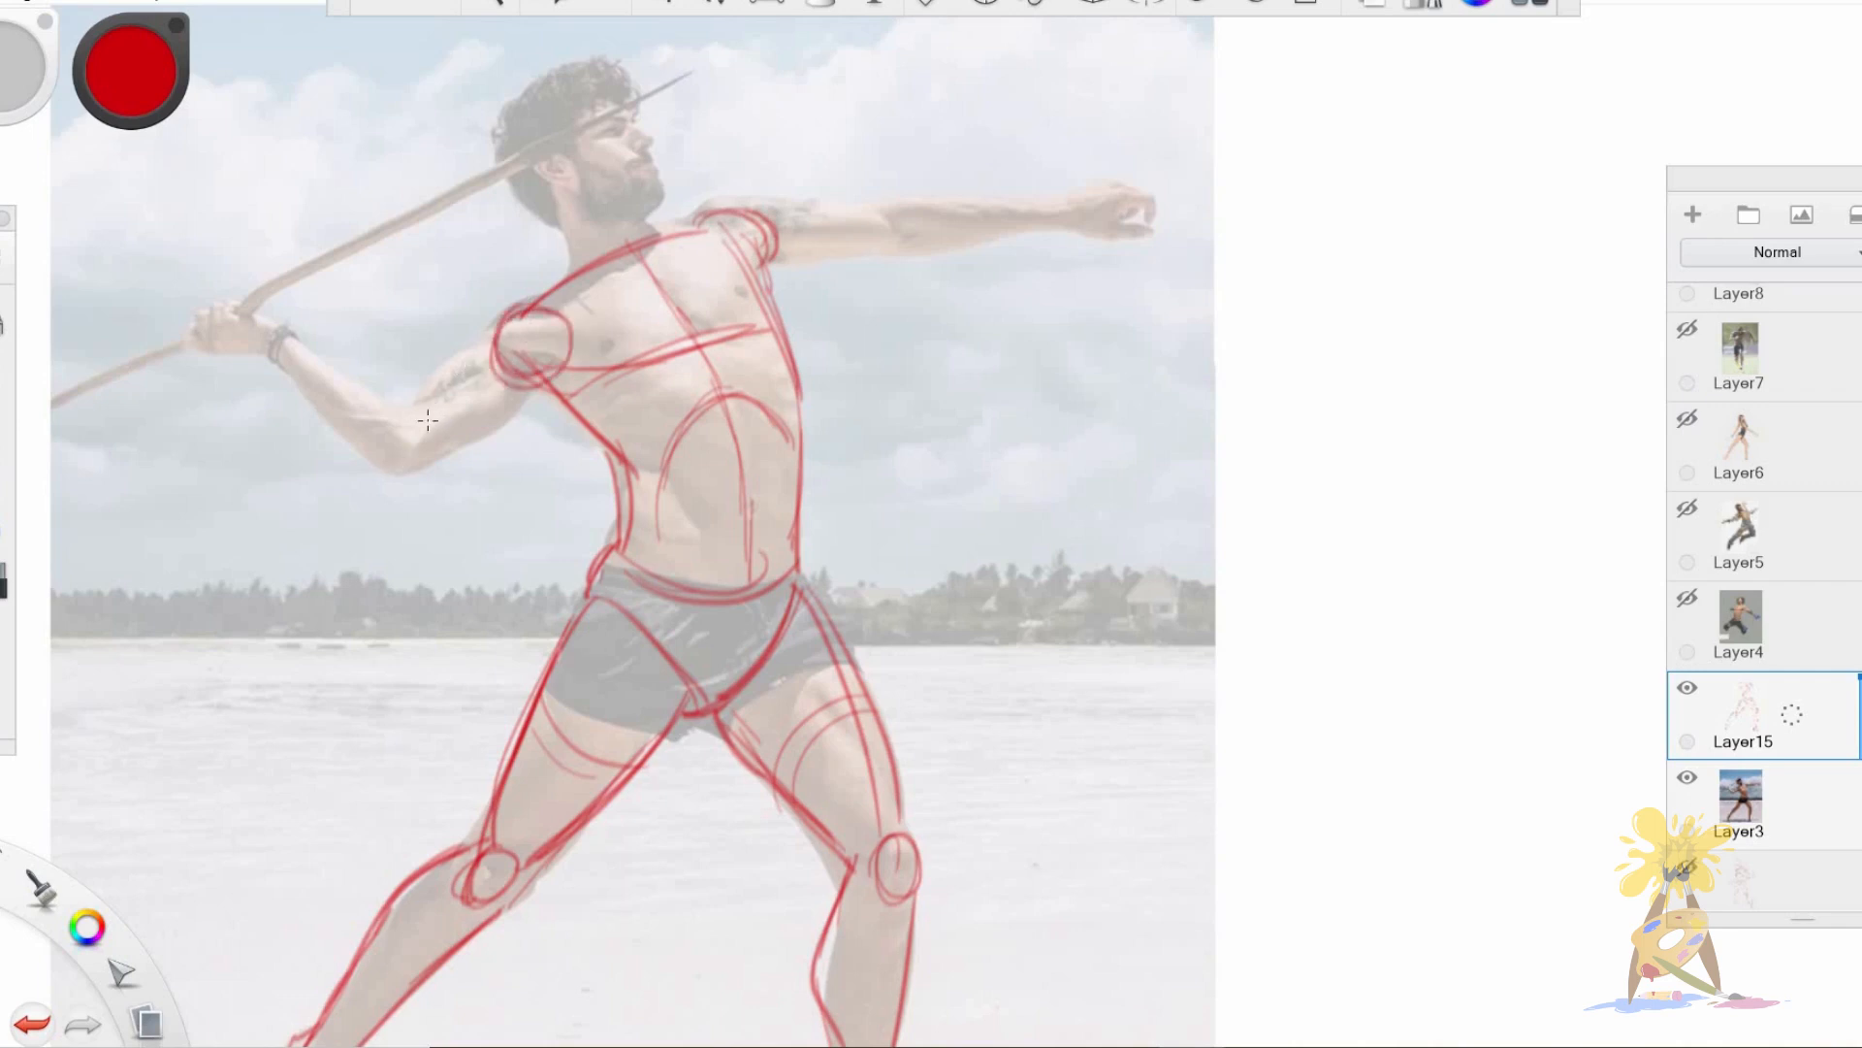
# Outline the upper arm and forearm of the thrower's bent throwing arm.
pyautogui.moveTo(405, 421); pyautogui.dragTo(512, 325)
pyautogui.moveTo(417, 468)
pyautogui.mouseDown()
pyautogui.moveTo(559, 378)
pyautogui.moveTo(543, 393)
pyautogui.mouseUp()
pyautogui.moveTo(282, 328); pyautogui.dragTo(413, 422)
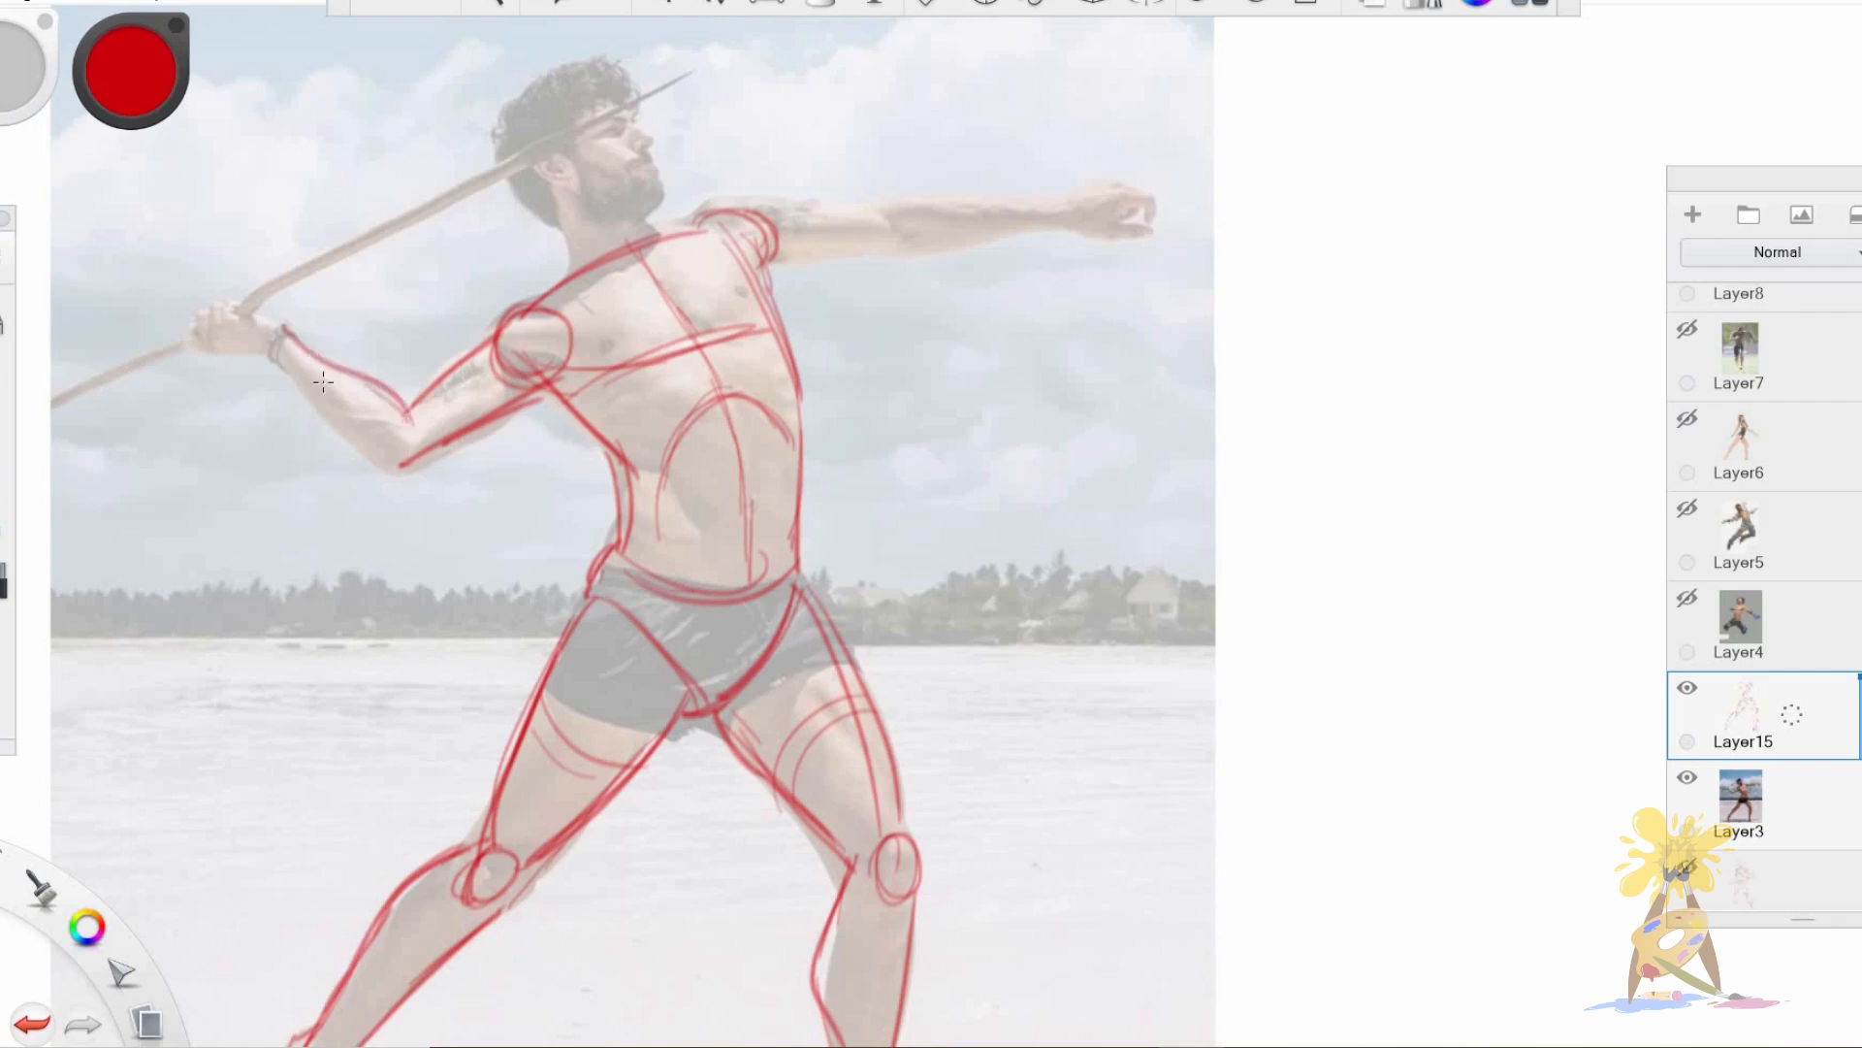
pyautogui.moveTo(276, 346); pyautogui.dragTo(402, 472)
# Outline the thrower's outstretched arm from the shoulder through the elbow to the hand.
pyautogui.moveTo(688, 229); pyautogui.dragTo(887, 212)
pyautogui.moveTo(762, 212); pyautogui.dragTo(886, 213)
pyautogui.moveTo(768, 274); pyautogui.dragTo(1056, 213)
pyautogui.moveTo(882, 254)
pyautogui.mouseDown()
pyautogui.moveTo(1067, 227)
pyautogui.moveTo(1145, 185)
pyautogui.moveTo(1128, 209)
pyautogui.moveTo(1168, 229)
pyautogui.mouseUp()
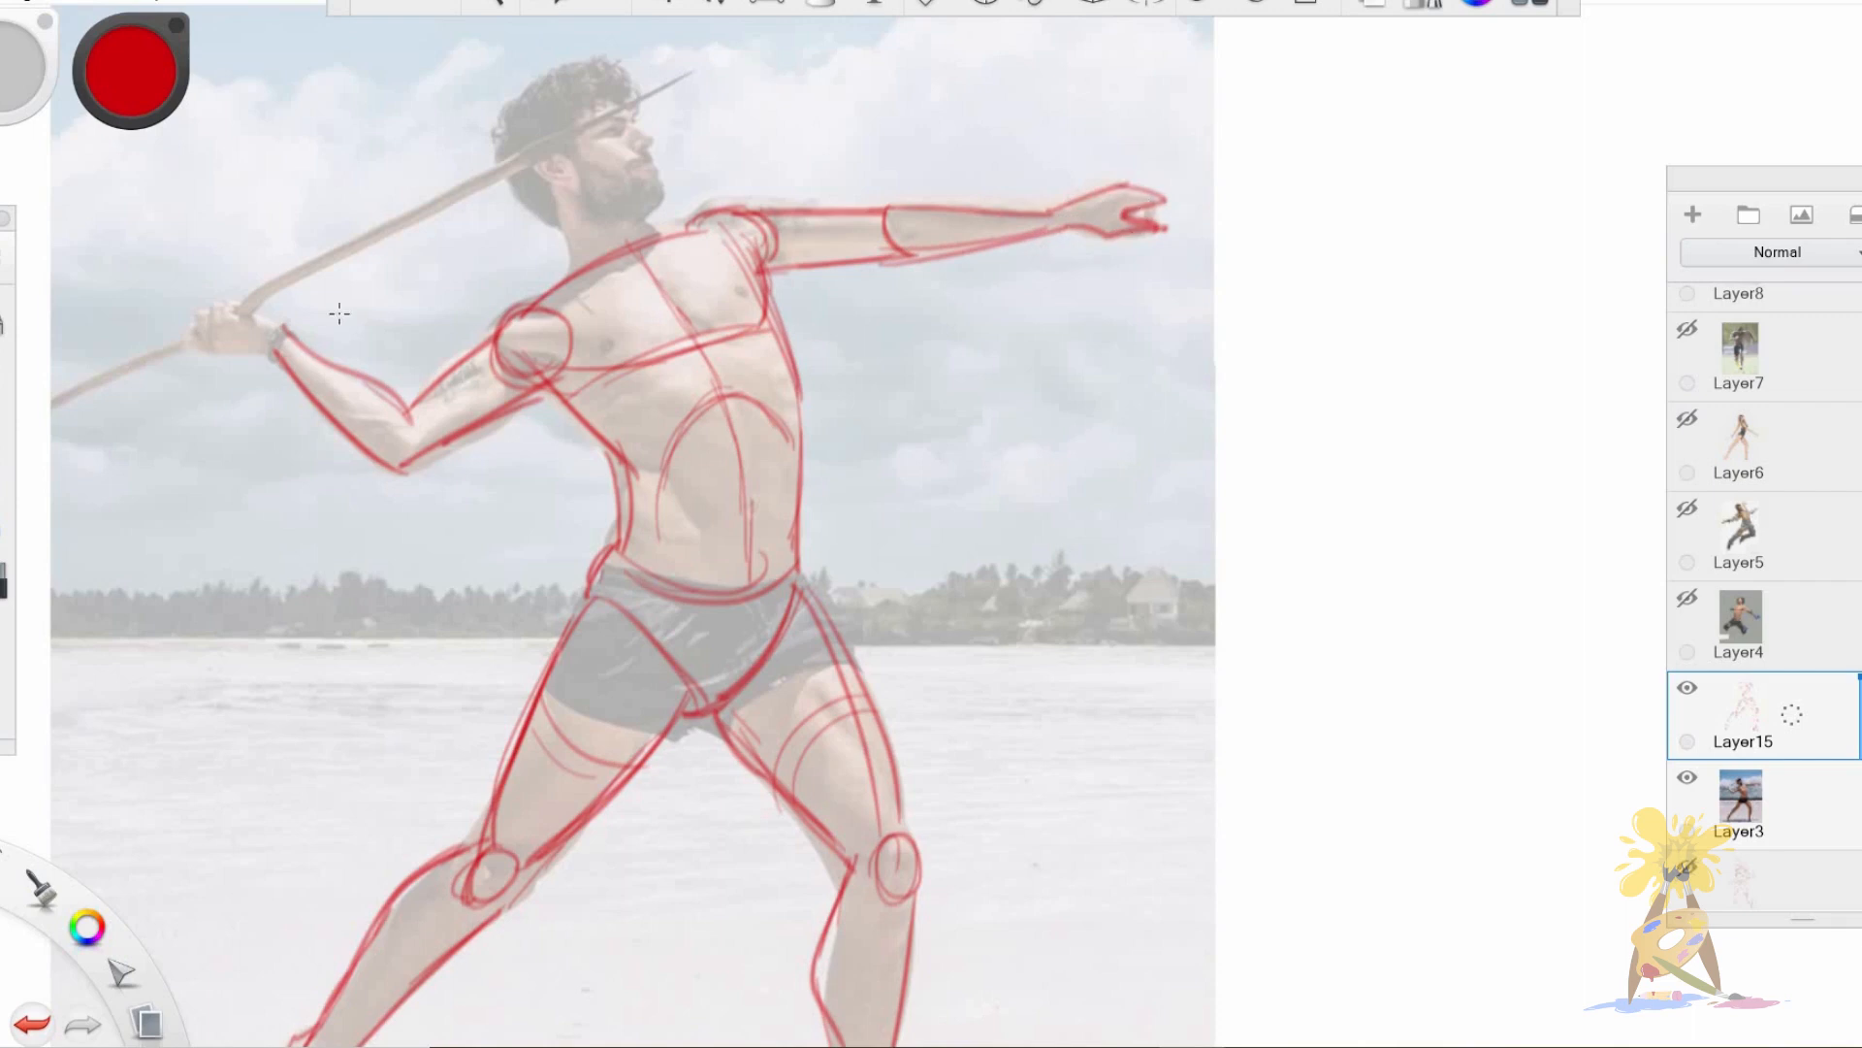
# Outline the wrist and fist of the thrower's hand gripping the javelin.
pyautogui.moveTo(292, 335); pyautogui.dragTo(260, 313)
pyautogui.moveTo(254, 316); pyautogui.dragTo(188, 321)
pyautogui.moveTo(195, 310)
pyautogui.mouseDown()
pyautogui.moveTo(208, 349)
pyautogui.moveTo(183, 335)
pyautogui.moveTo(207, 355)
pyautogui.moveTo(278, 358)
pyautogui.mouseUp()
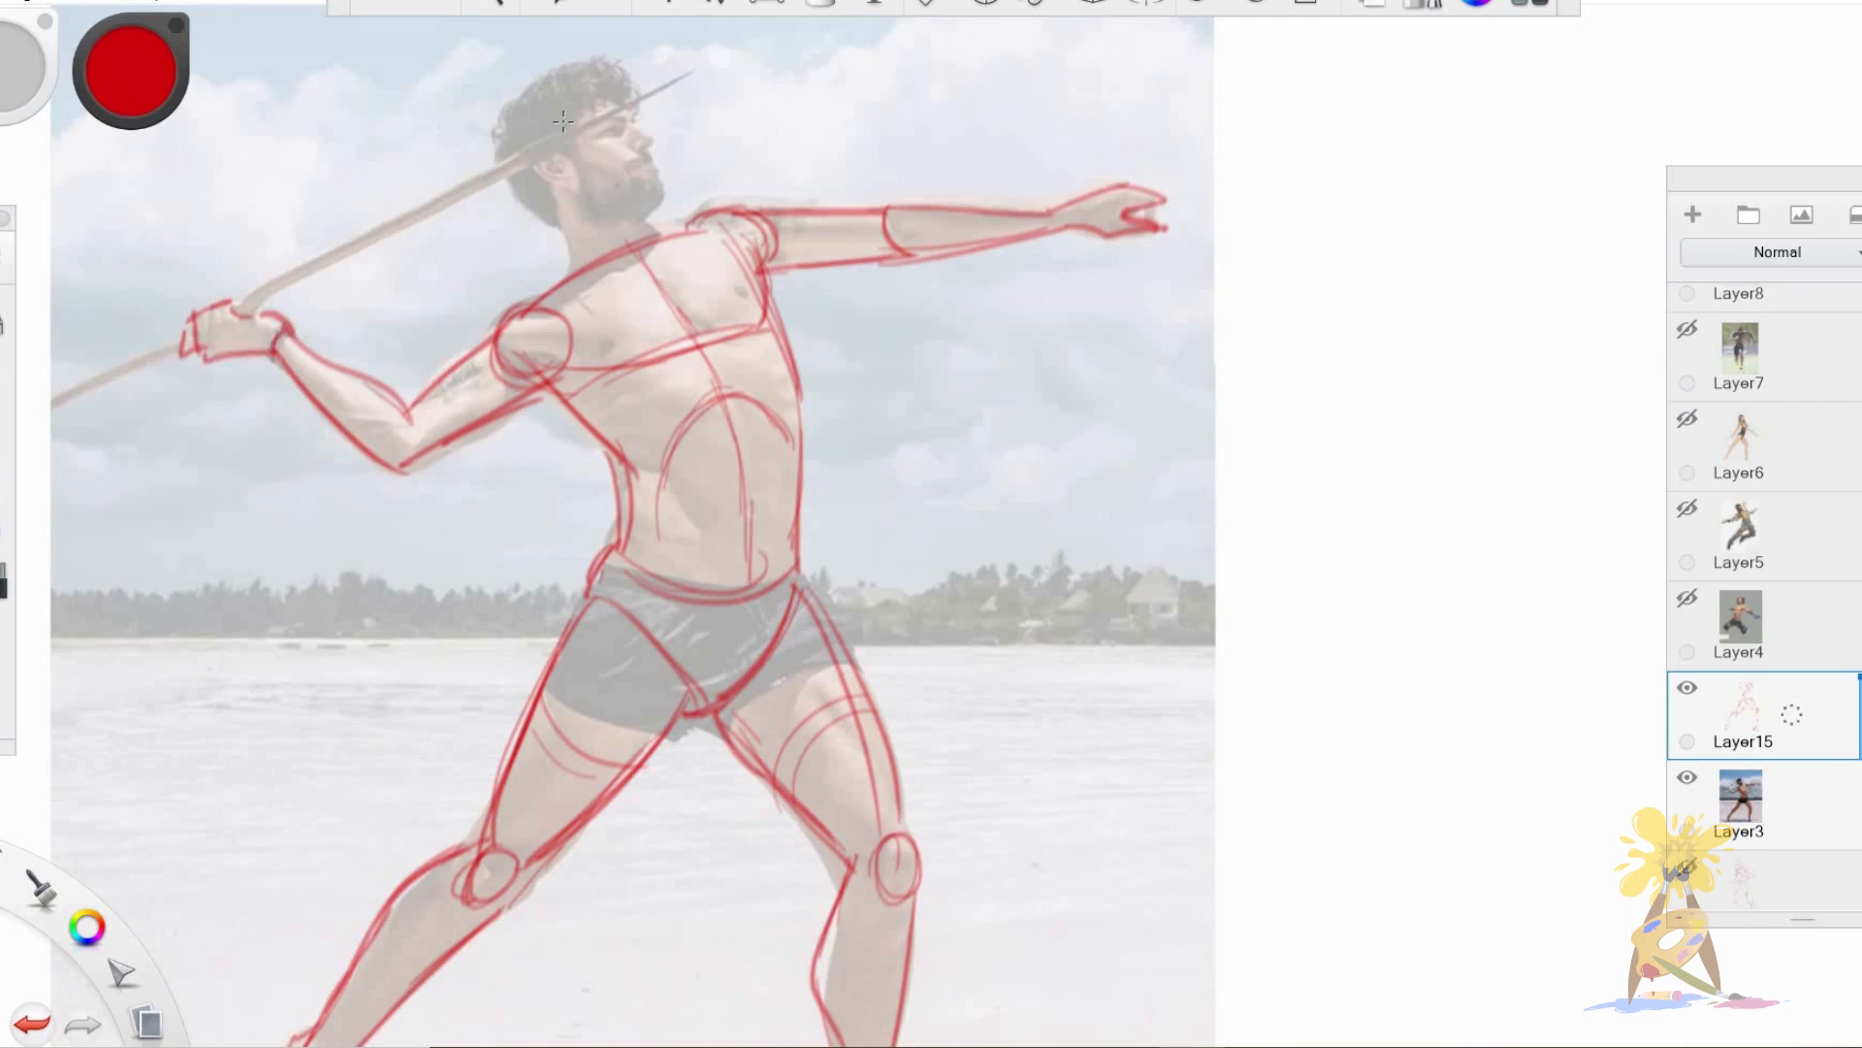
# Draw the thrower's neck, the angular face and jaw line, and the rounded skull.
pyautogui.moveTo(553, 197); pyautogui.dragTo(579, 284)
pyautogui.moveTo(640, 221)
pyautogui.mouseDown()
pyautogui.moveTo(658, 239)
pyautogui.moveTo(591, 270)
pyautogui.moveTo(662, 237)
pyautogui.mouseUp()
pyautogui.moveTo(608, 97)
pyautogui.mouseDown()
pyautogui.moveTo(667, 192)
pyautogui.moveTo(629, 211)
pyautogui.moveTo(664, 199)
pyautogui.mouseUp()
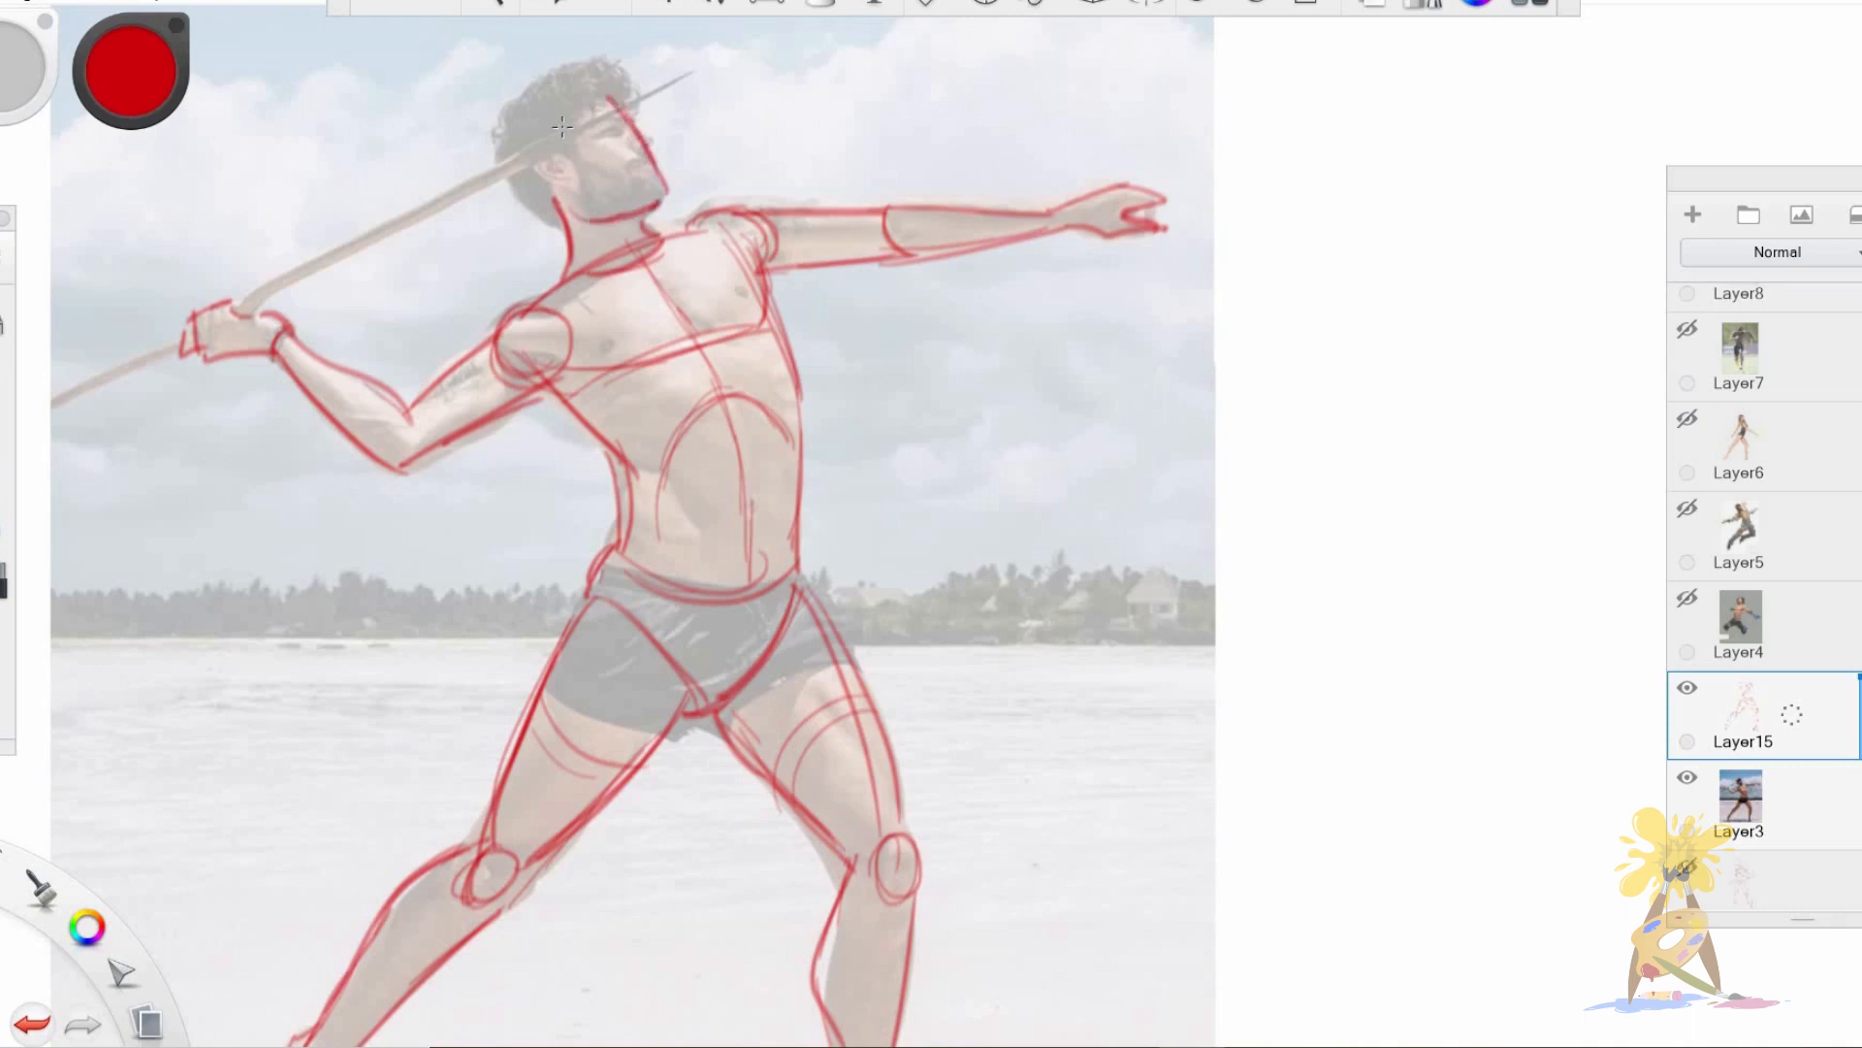
pyautogui.moveTo(508, 114); pyautogui.dragTo(562, 212)
pyautogui.moveTo(509, 153)
pyautogui.mouseDown()
pyautogui.moveTo(559, 210)
pyautogui.moveTo(586, 81)
pyautogui.moveTo(623, 106)
pyautogui.moveTo(508, 153)
pyautogui.moveTo(558, 212)
pyautogui.moveTo(569, 273)
pyautogui.mouseUp()
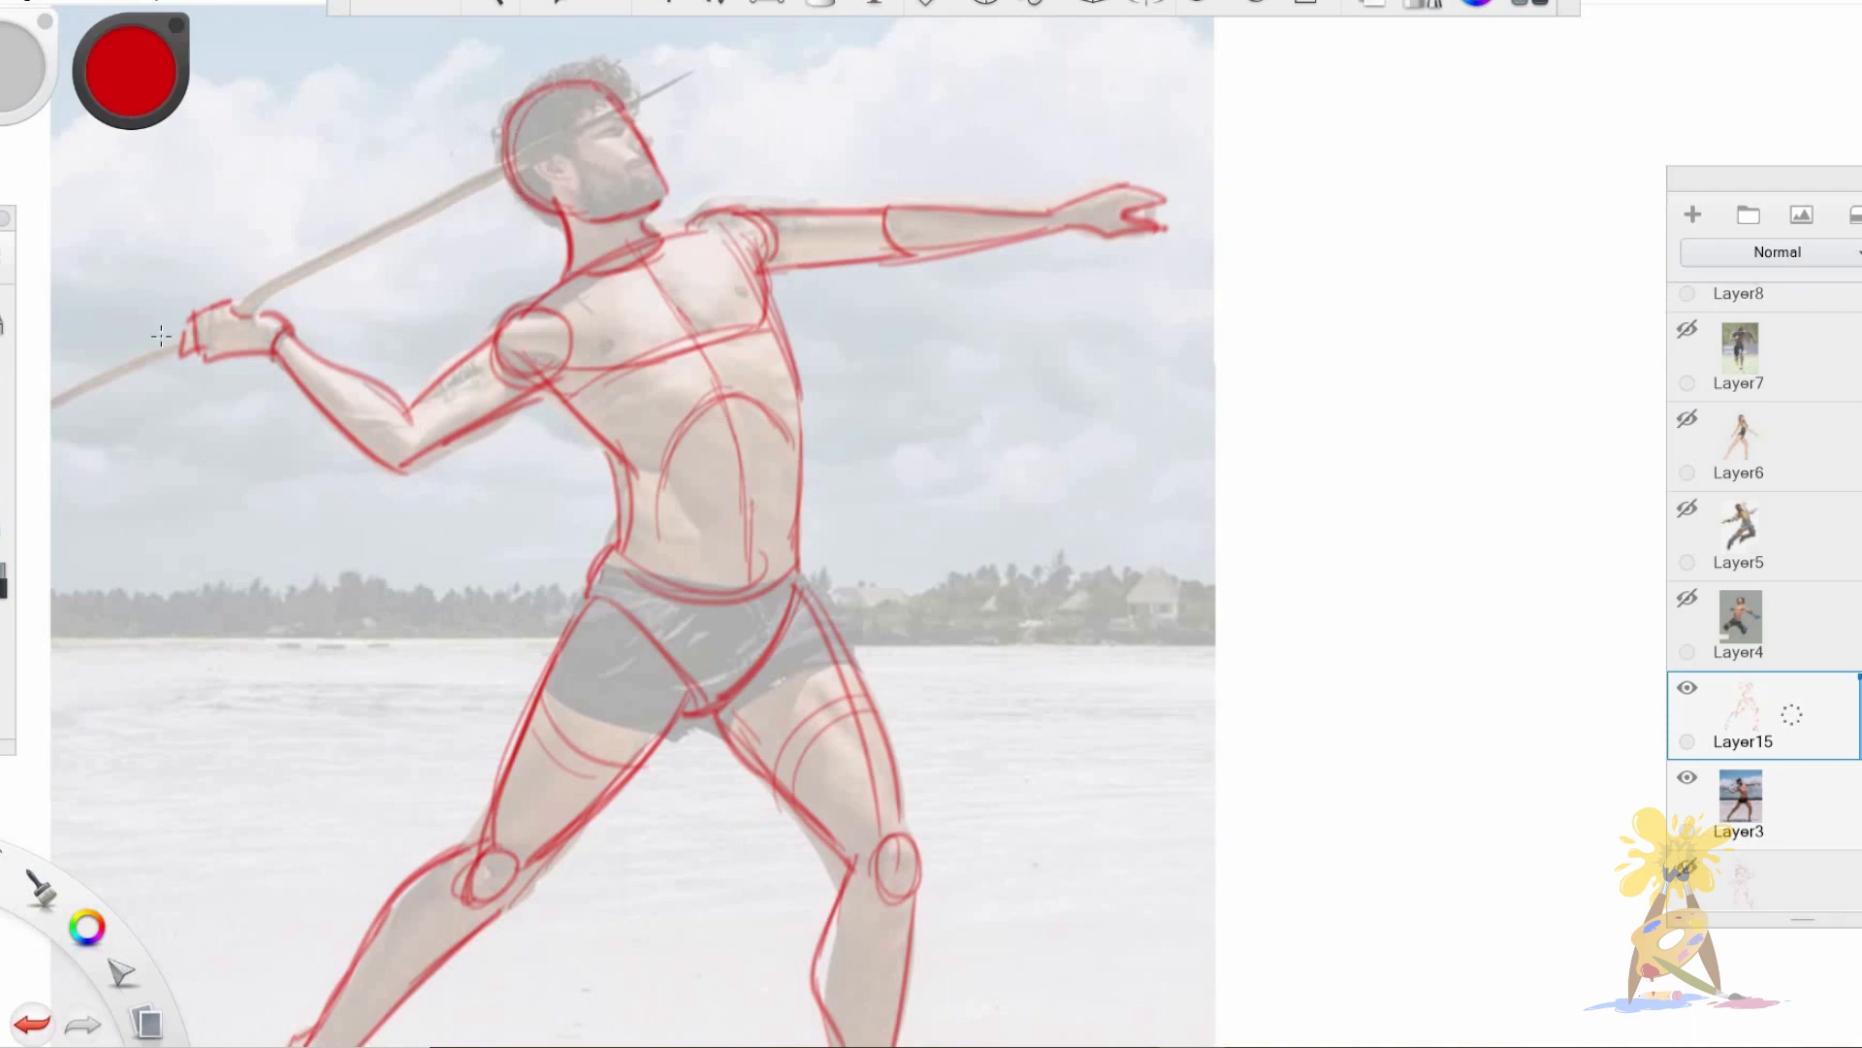
# Draw the javelin shaft through the fist and across the head, and reinforce the throwing arm's shoulder lines.
pyautogui.moveTo(43, 414); pyautogui.dragTo(430, 209)
pyautogui.moveTo(273, 295); pyautogui.dragTo(683, 78)
pyautogui.moveTo(516, 310); pyautogui.dragTo(572, 280)
pyautogui.moveTo(416, 398); pyautogui.dragTo(495, 340)
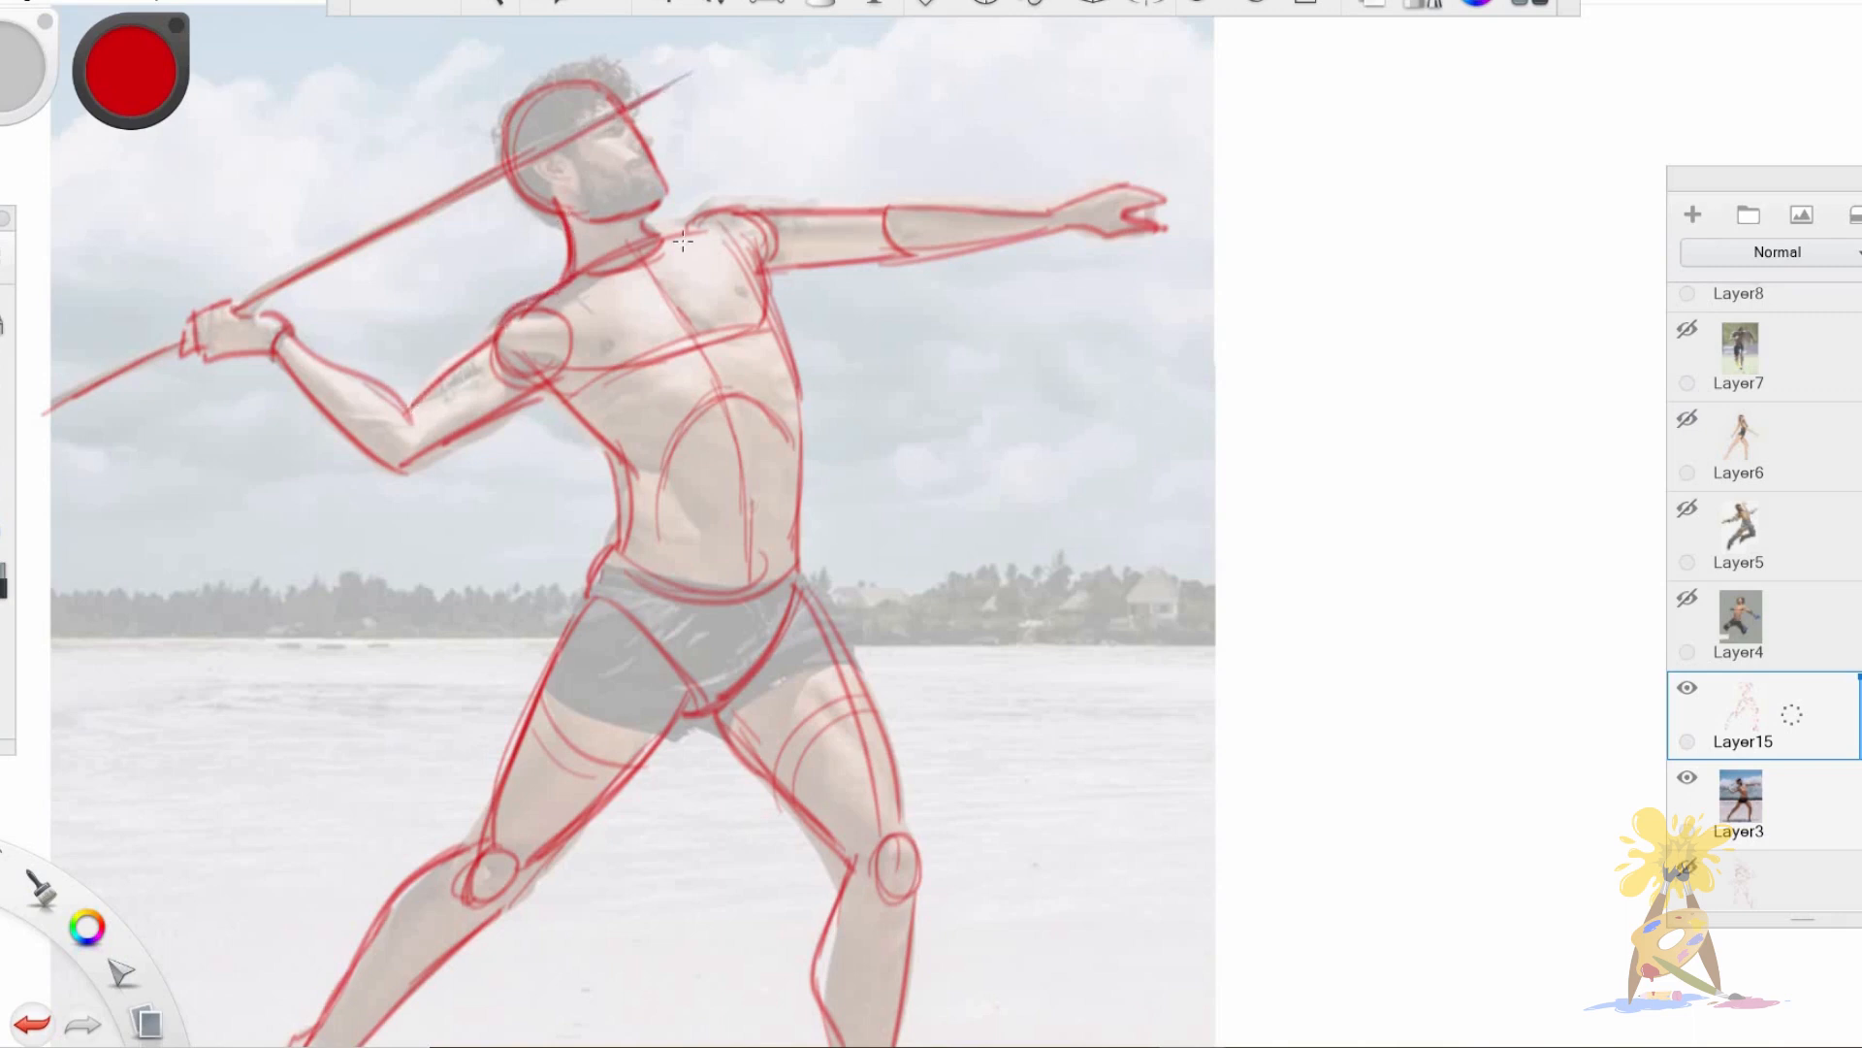
# Reinforce the contours of the thrower's torso, waistline and outstretched arm.
pyautogui.moveTo(658, 233); pyautogui.dragTo(695, 227)
pyautogui.moveTo(389, 465)
pyautogui.mouseDown()
pyautogui.moveTo(417, 469)
pyautogui.moveTo(536, 396)
pyautogui.moveTo(641, 478)
pyautogui.moveTo(620, 553)
pyautogui.mouseUp()
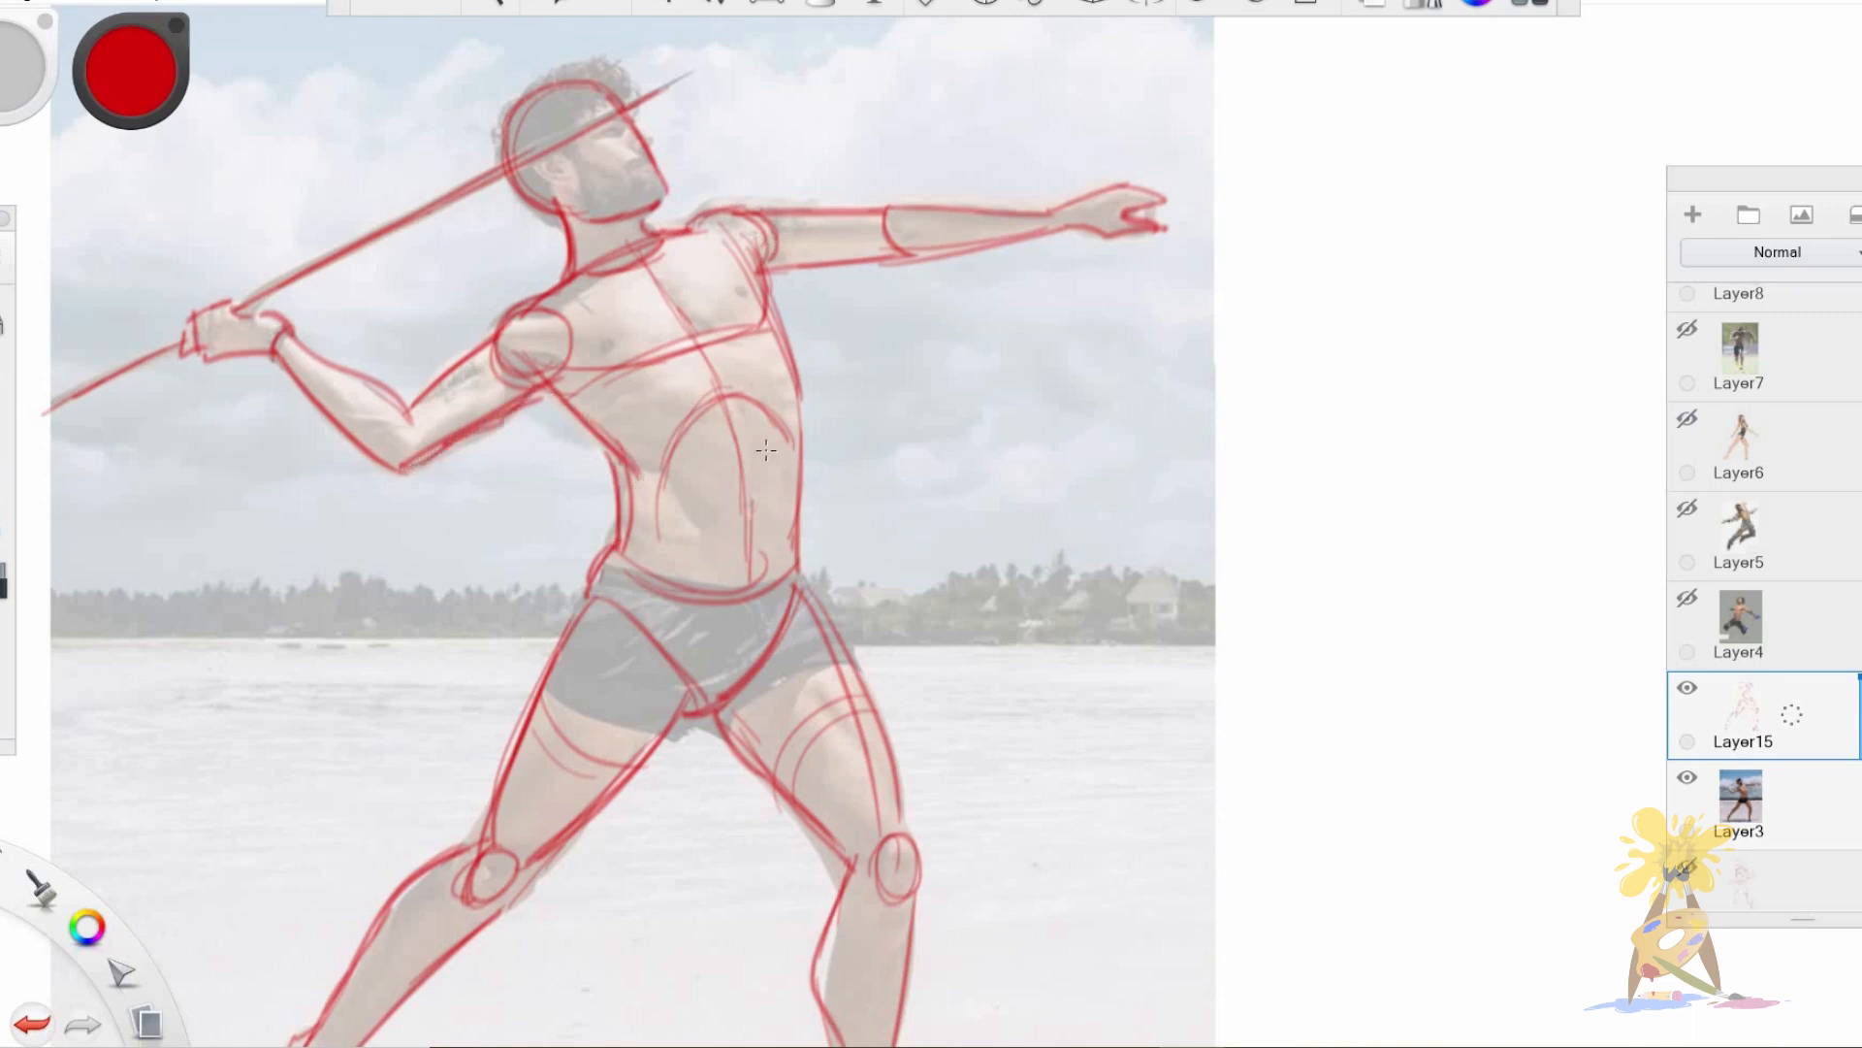
pyautogui.moveTo(771, 301)
pyautogui.mouseDown()
pyautogui.moveTo(800, 387)
pyautogui.moveTo(797, 562)
pyautogui.mouseUp()
pyautogui.moveTo(793, 473); pyautogui.dragTo(796, 563)
pyautogui.moveTo(617, 563); pyautogui.dragTo(780, 579)
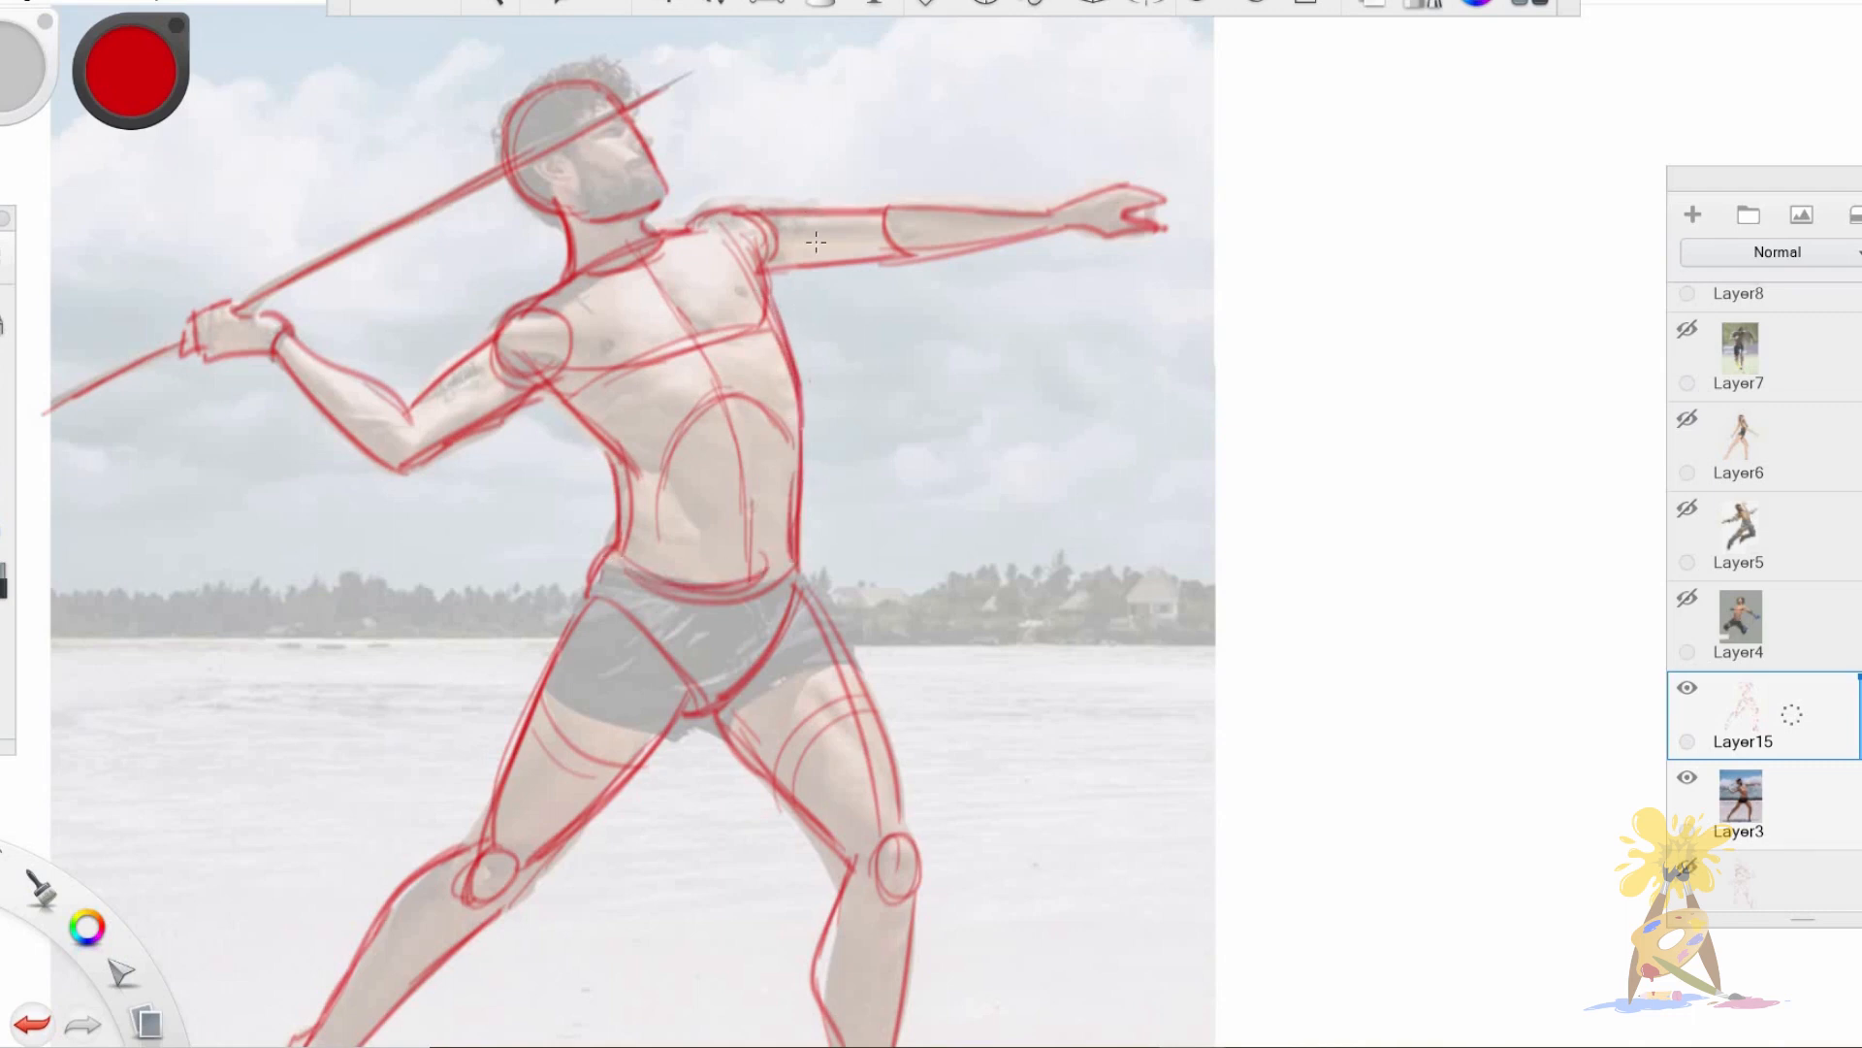
pyautogui.moveTo(766, 242)
pyautogui.mouseDown()
pyautogui.moveTo(761, 291)
pyautogui.moveTo(781, 271)
pyautogui.moveTo(1067, 229)
pyautogui.mouseUp()
pyautogui.moveTo(879, 209); pyautogui.dragTo(1060, 204)
# Move the finished thrower drawing off the photo into the blank area beside it.
pyautogui.press('space')
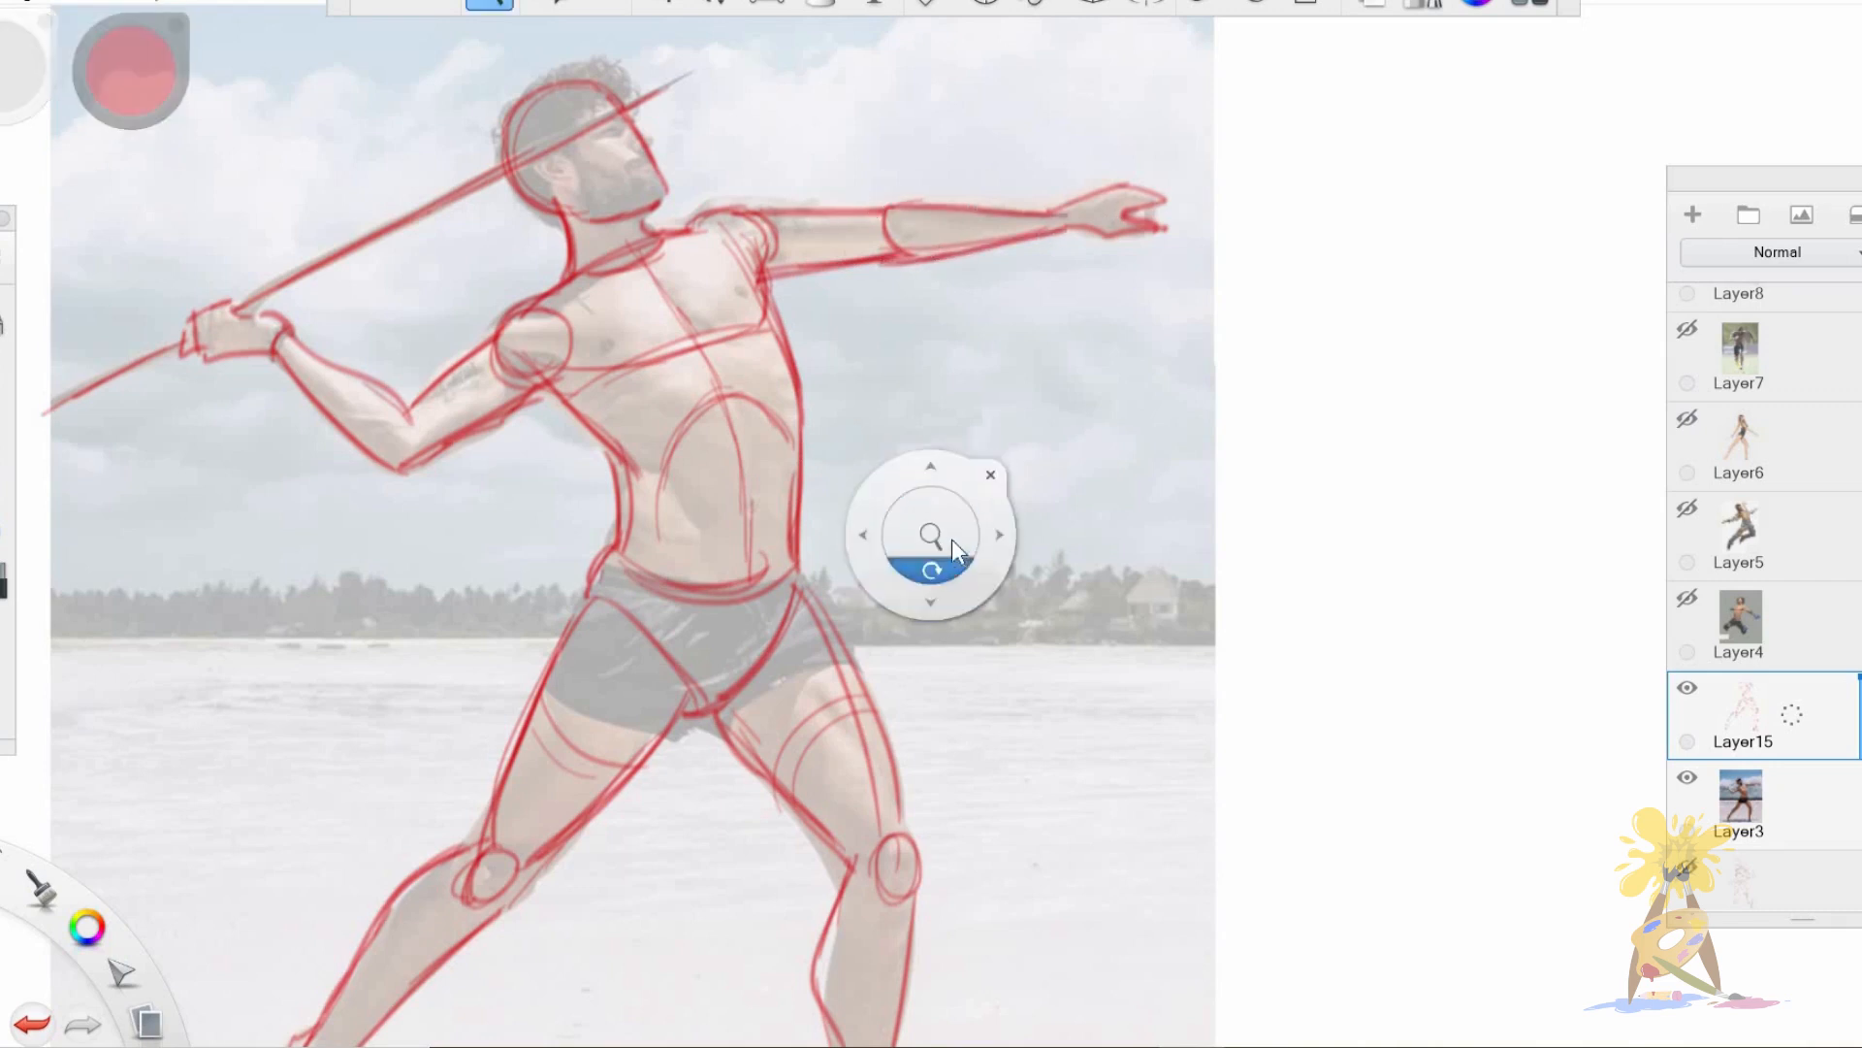
pyautogui.moveTo(804, 567); pyautogui.dragTo(796, 594)
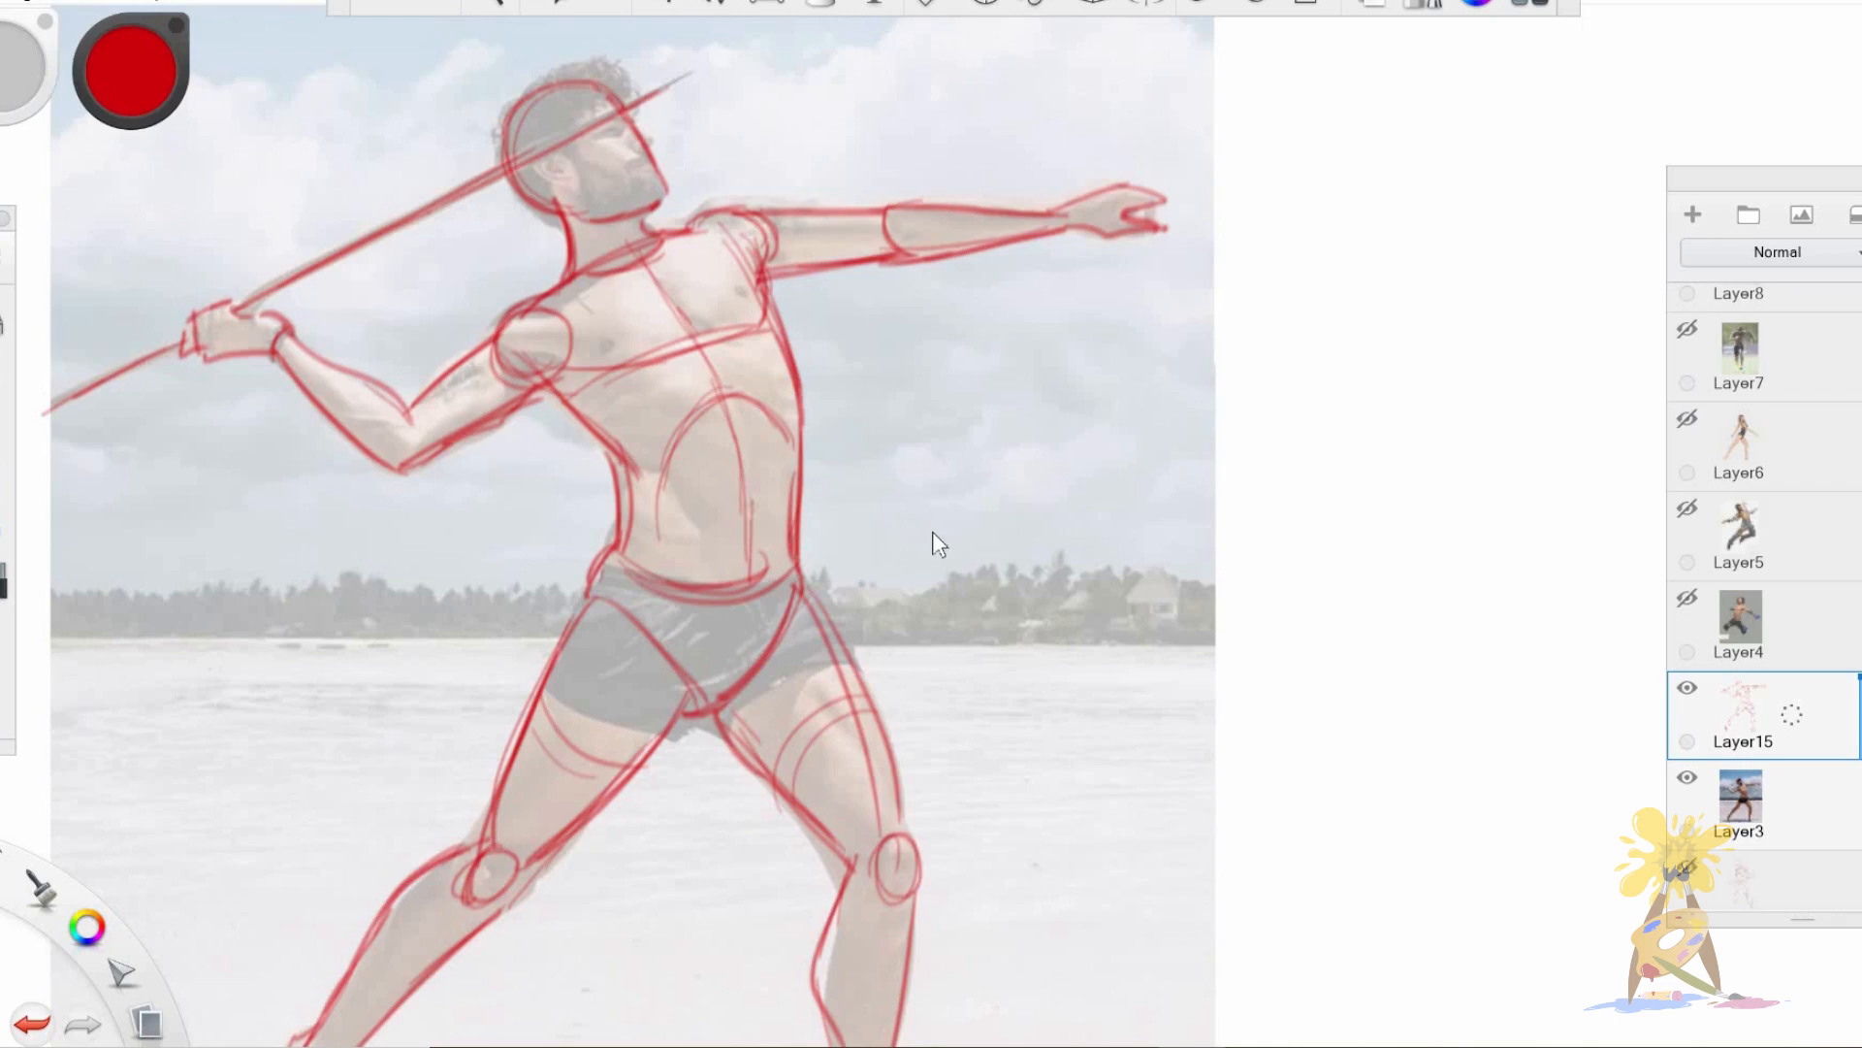
pyautogui.press('space')
pyautogui.moveTo(930, 526); pyautogui.dragTo(873, 544)
pyautogui.moveTo(861, 611); pyautogui.dragTo(829, 512)
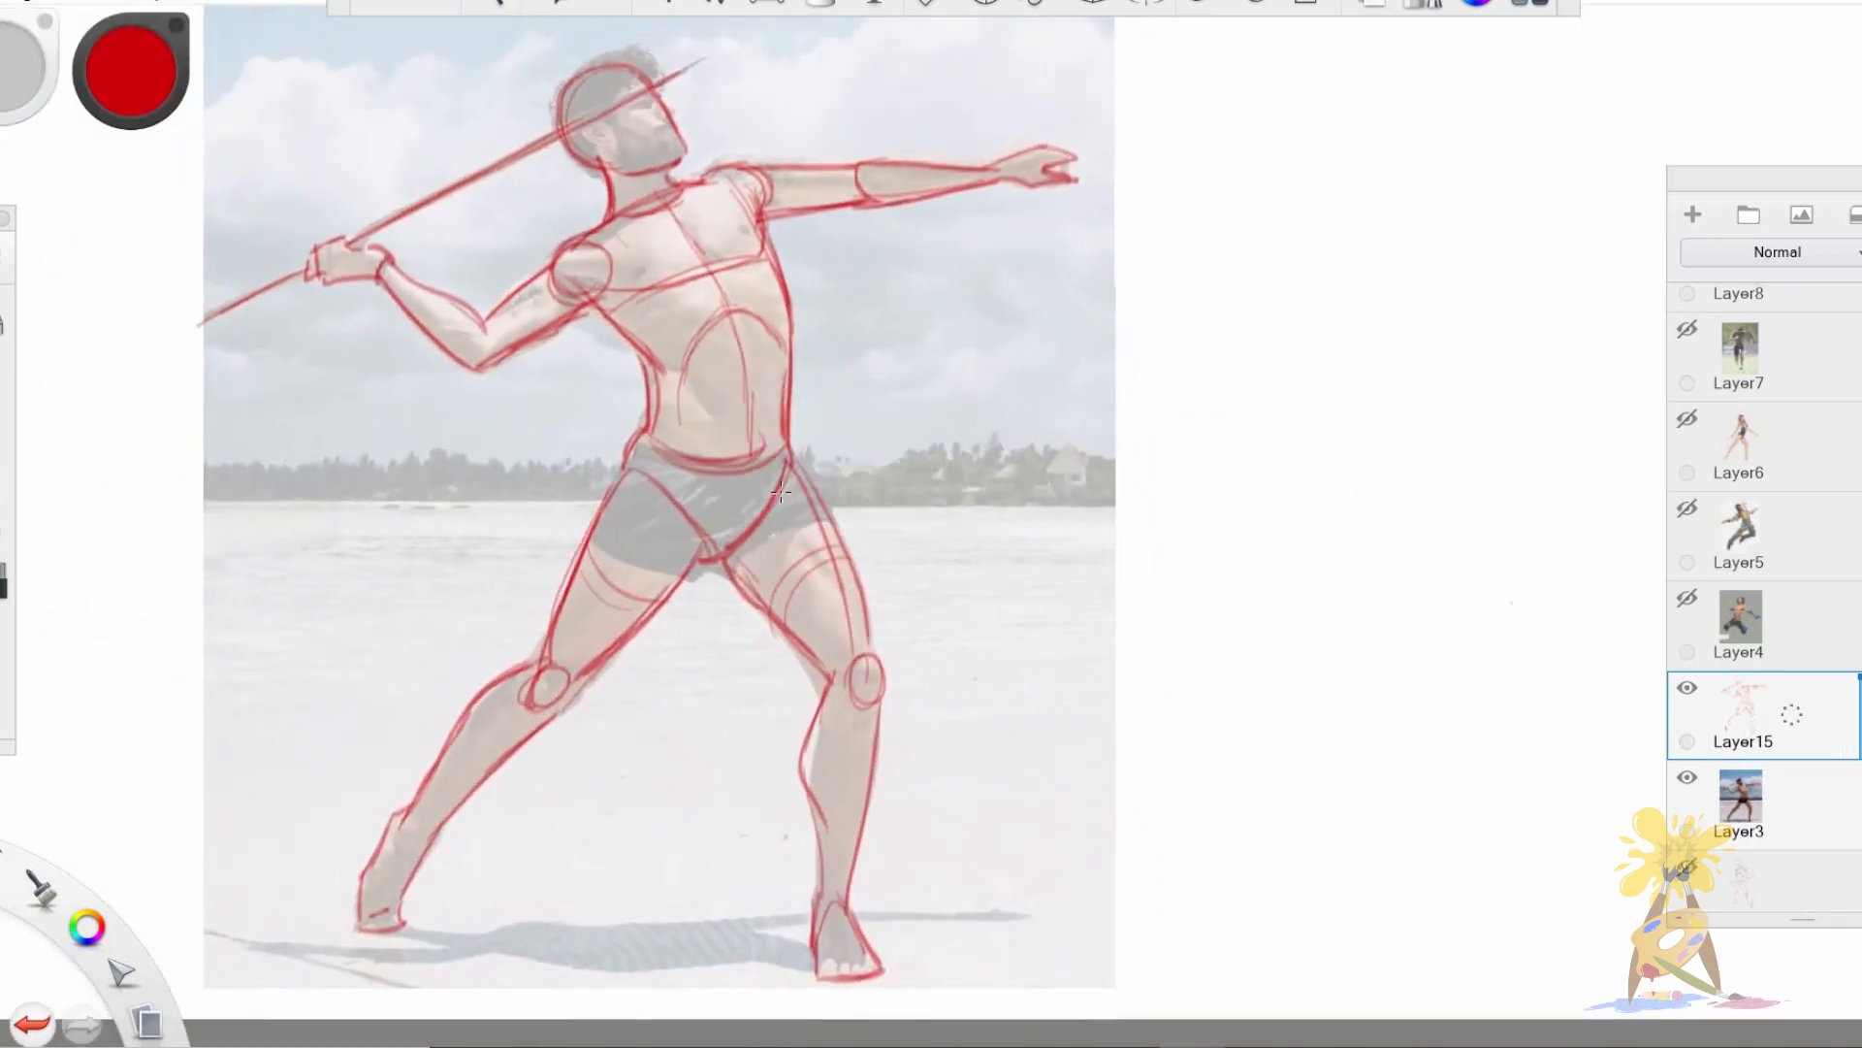
pyautogui.press('v')
pyautogui.moveTo(671, 590)
pyautogui.mouseDown()
pyautogui.moveTo(1394, 550)
pyautogui.moveTo(673, 595)
pyautogui.mouseUp()
pyautogui.press('space')
pyautogui.moveTo(964, 706)
pyautogui.mouseDown()
pyautogui.moveTo(867, 744)
pyautogui.moveTo(663, 761)
pyautogui.mouseUp()
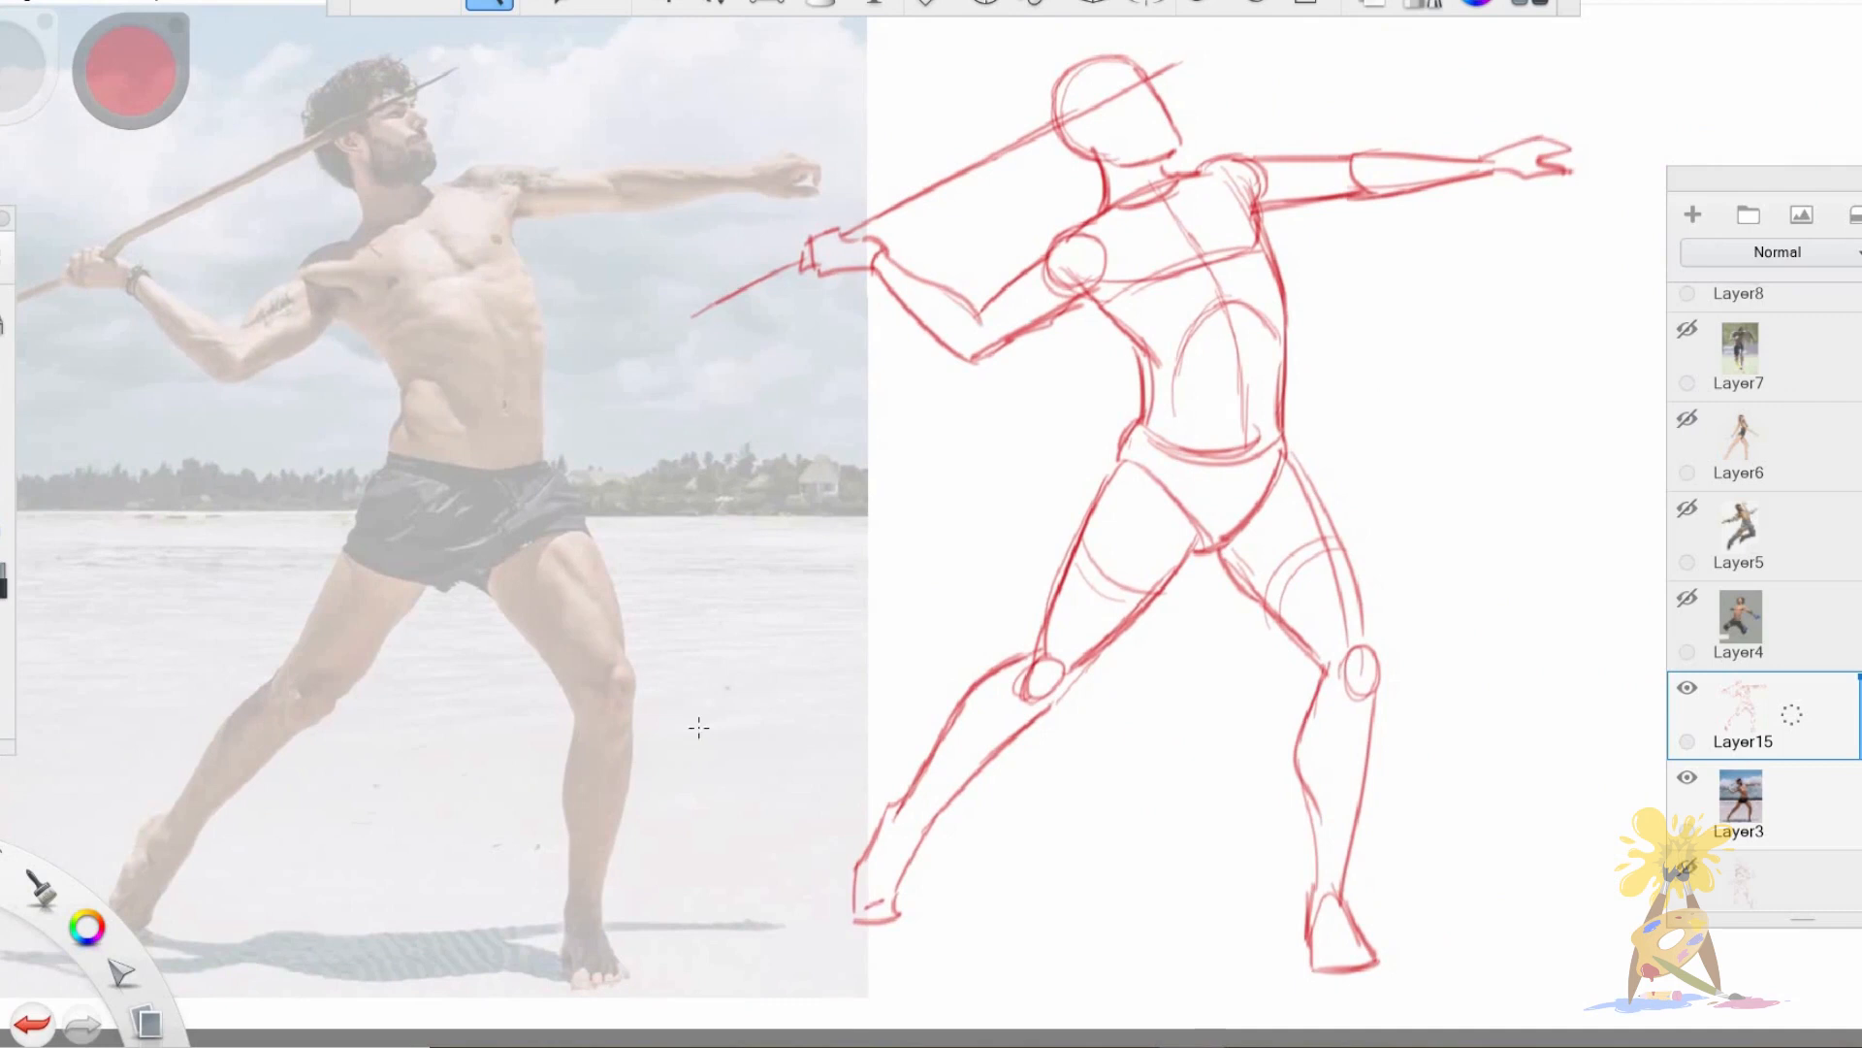
pyautogui.press('v')
pyautogui.moveTo(1060, 769); pyautogui.dragTo(1052, 762)
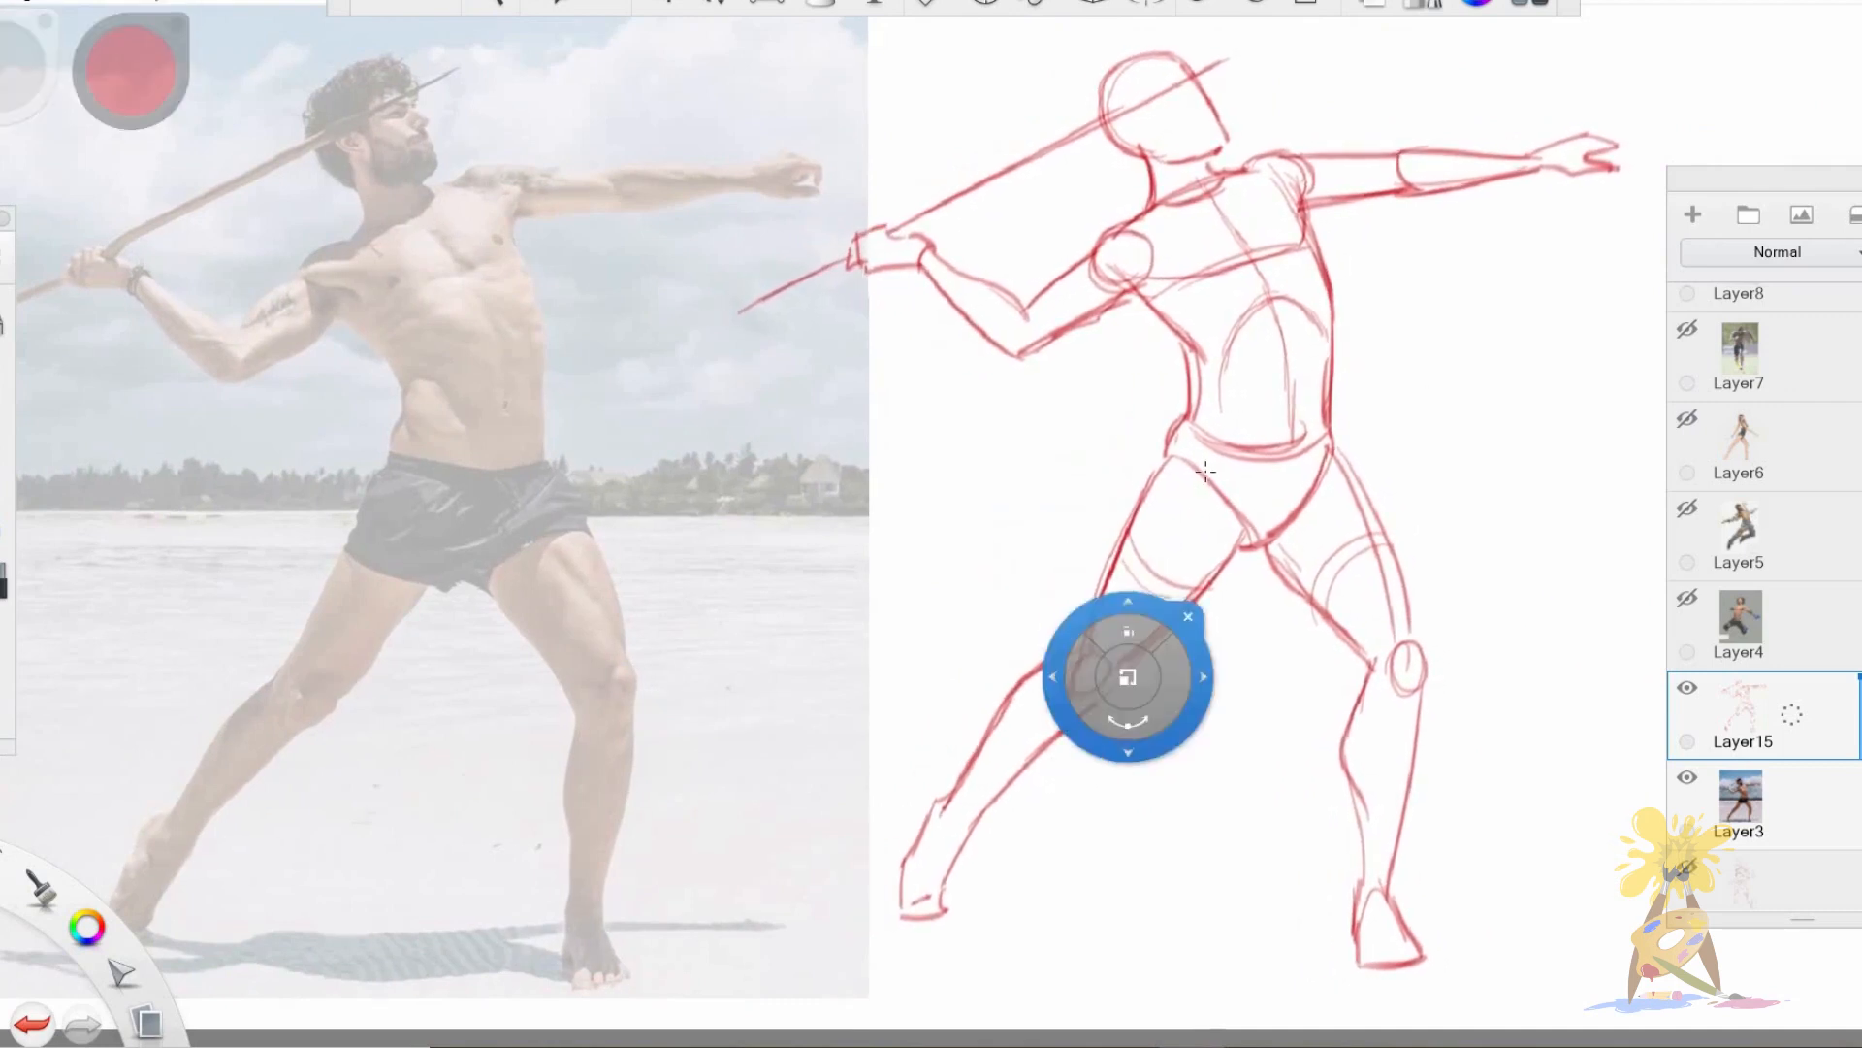
pyautogui.press('Escape')
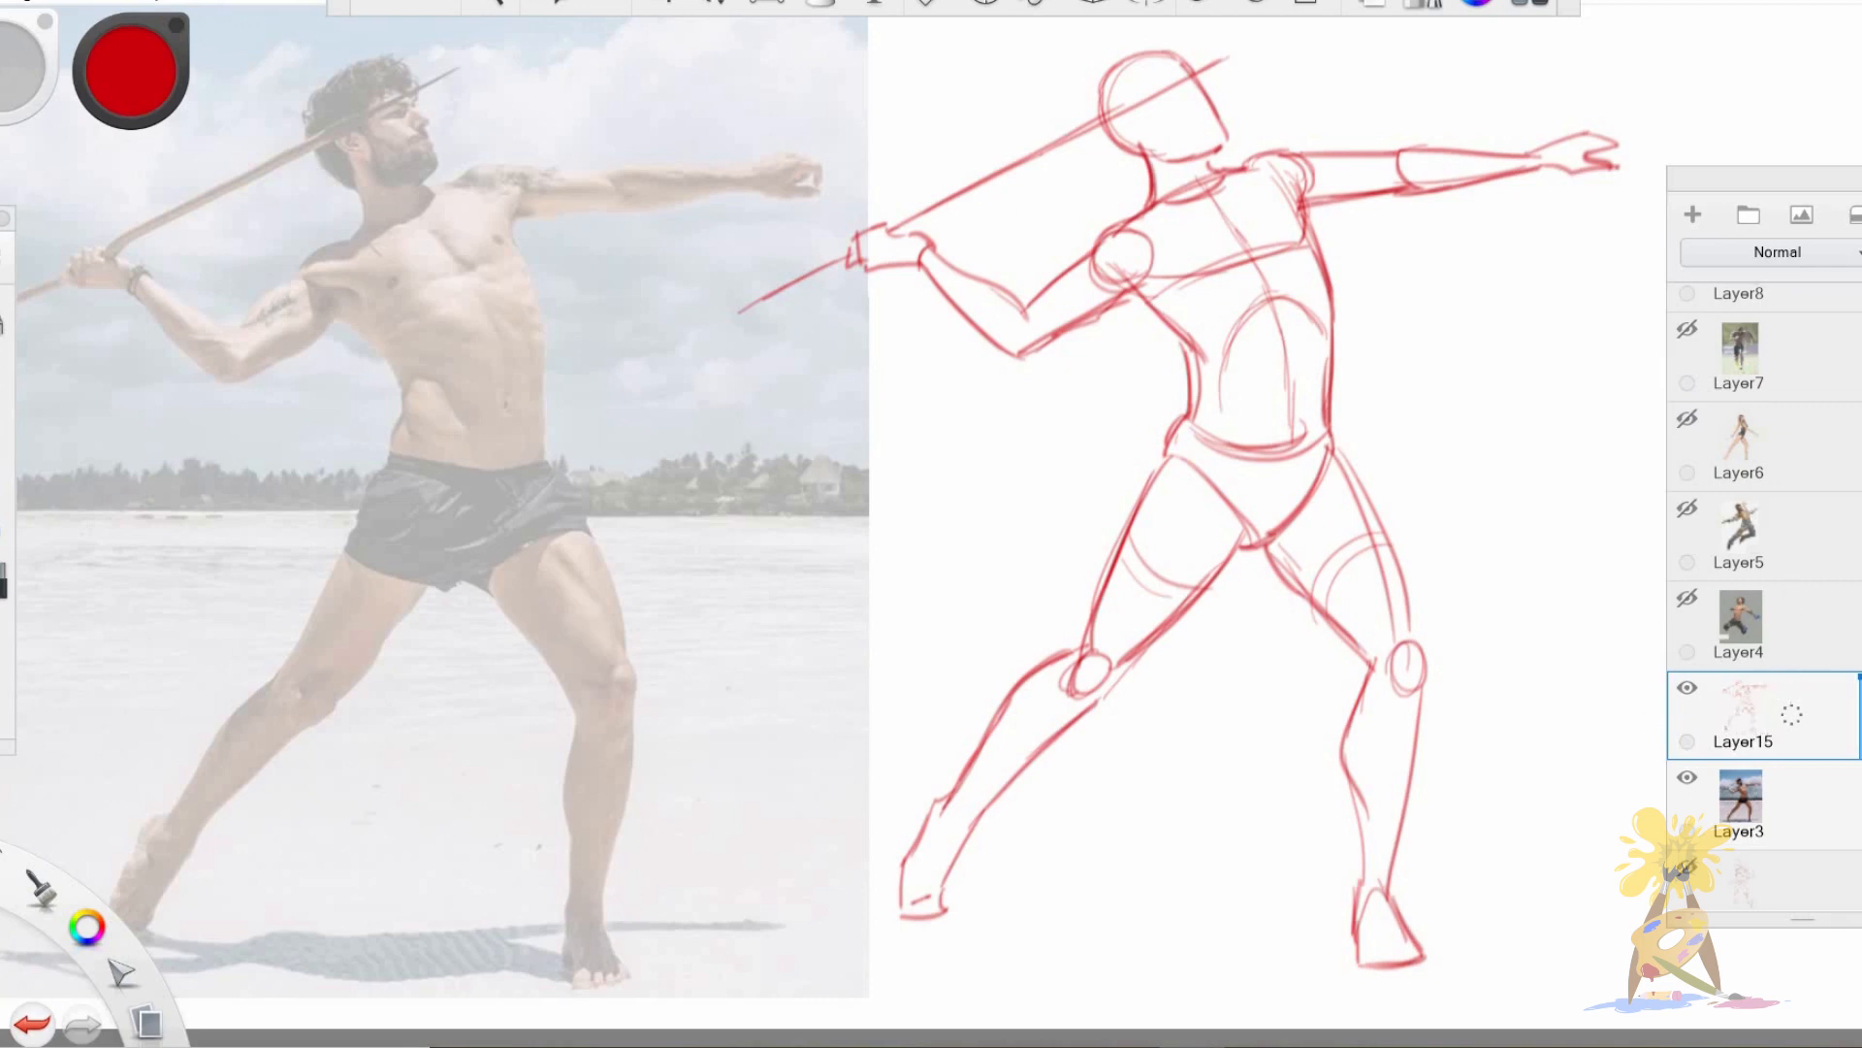
# Replace the visible thrower layers with the wrestler image in Layer4 and add a drawing layer above it.
pyautogui.scroll(2, 1746, 679)
pyautogui.moveTo(1743, 813)
pyautogui.mouseDown()
pyautogui.moveTo(1736, 877)
pyautogui.moveTo(1637, 876)
pyautogui.mouseUp()
pyautogui.moveTo(1751, 716); pyautogui.dragTo(1638, 729)
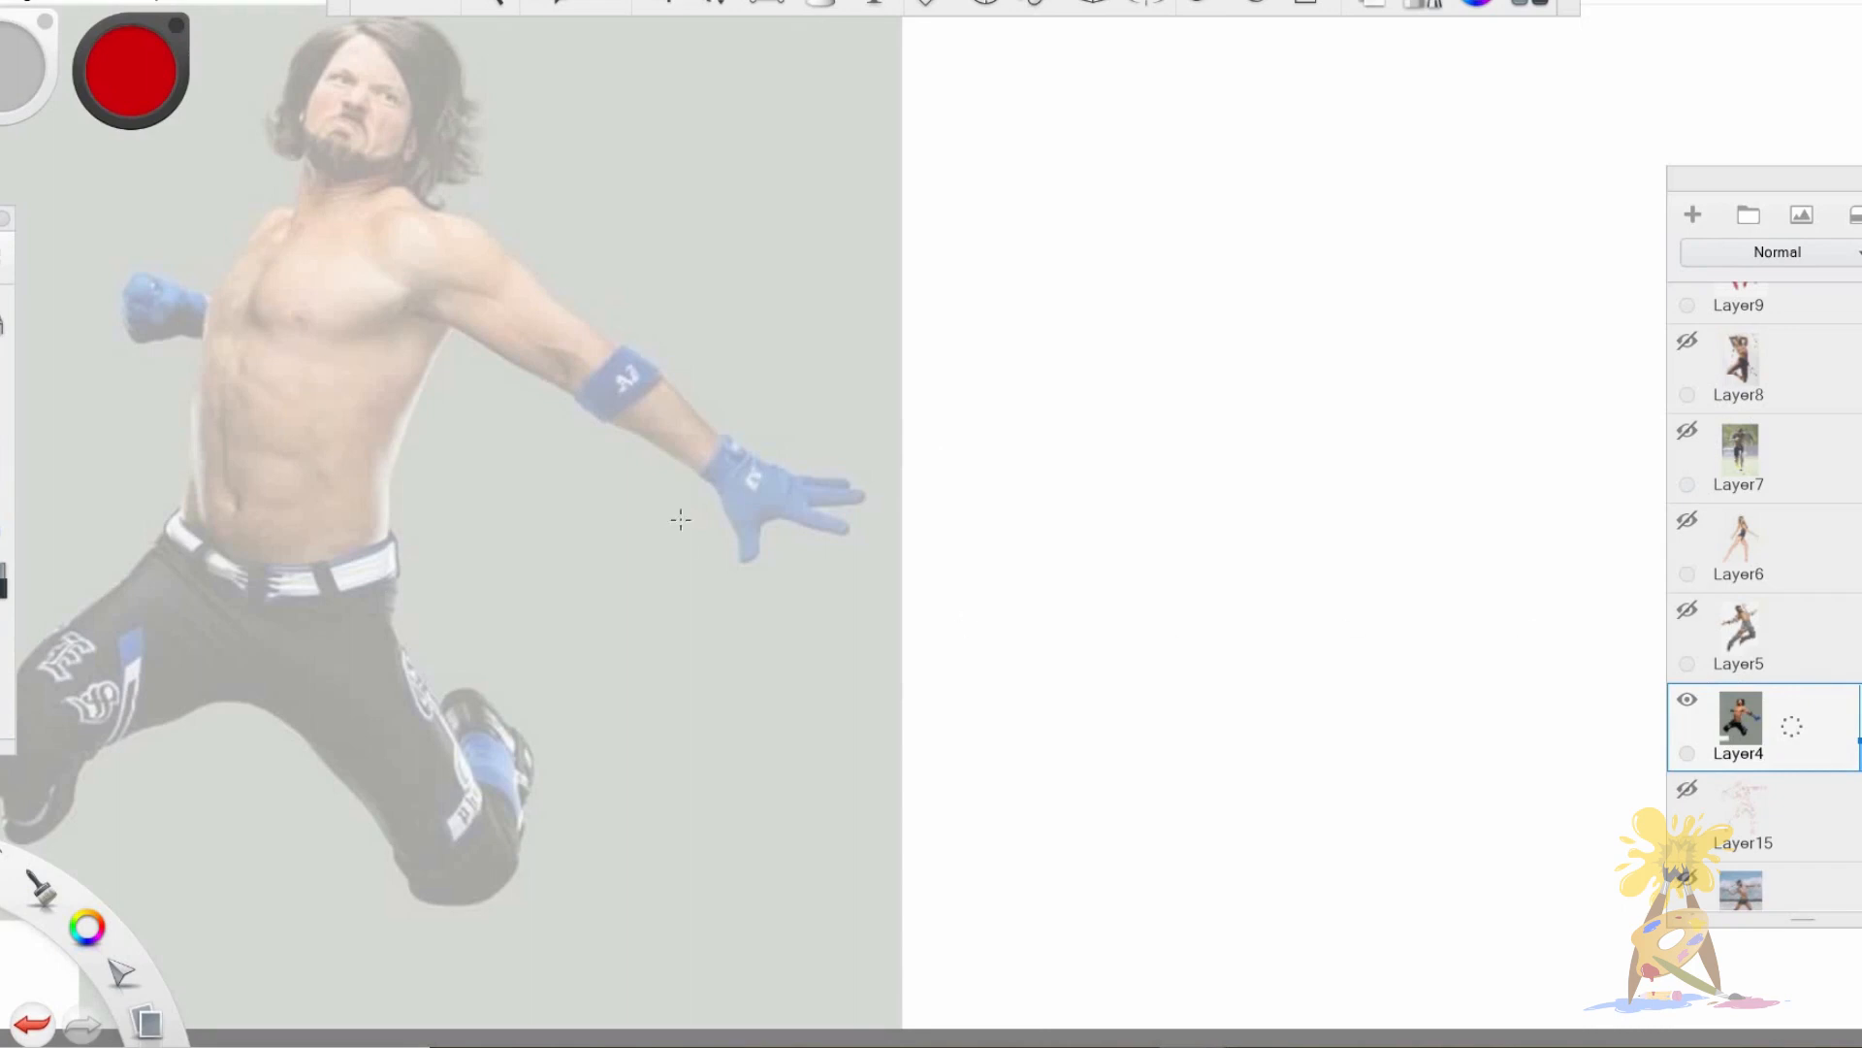
pyautogui.press('space')
pyautogui.moveTo(410, 669); pyautogui.dragTo(561, 657)
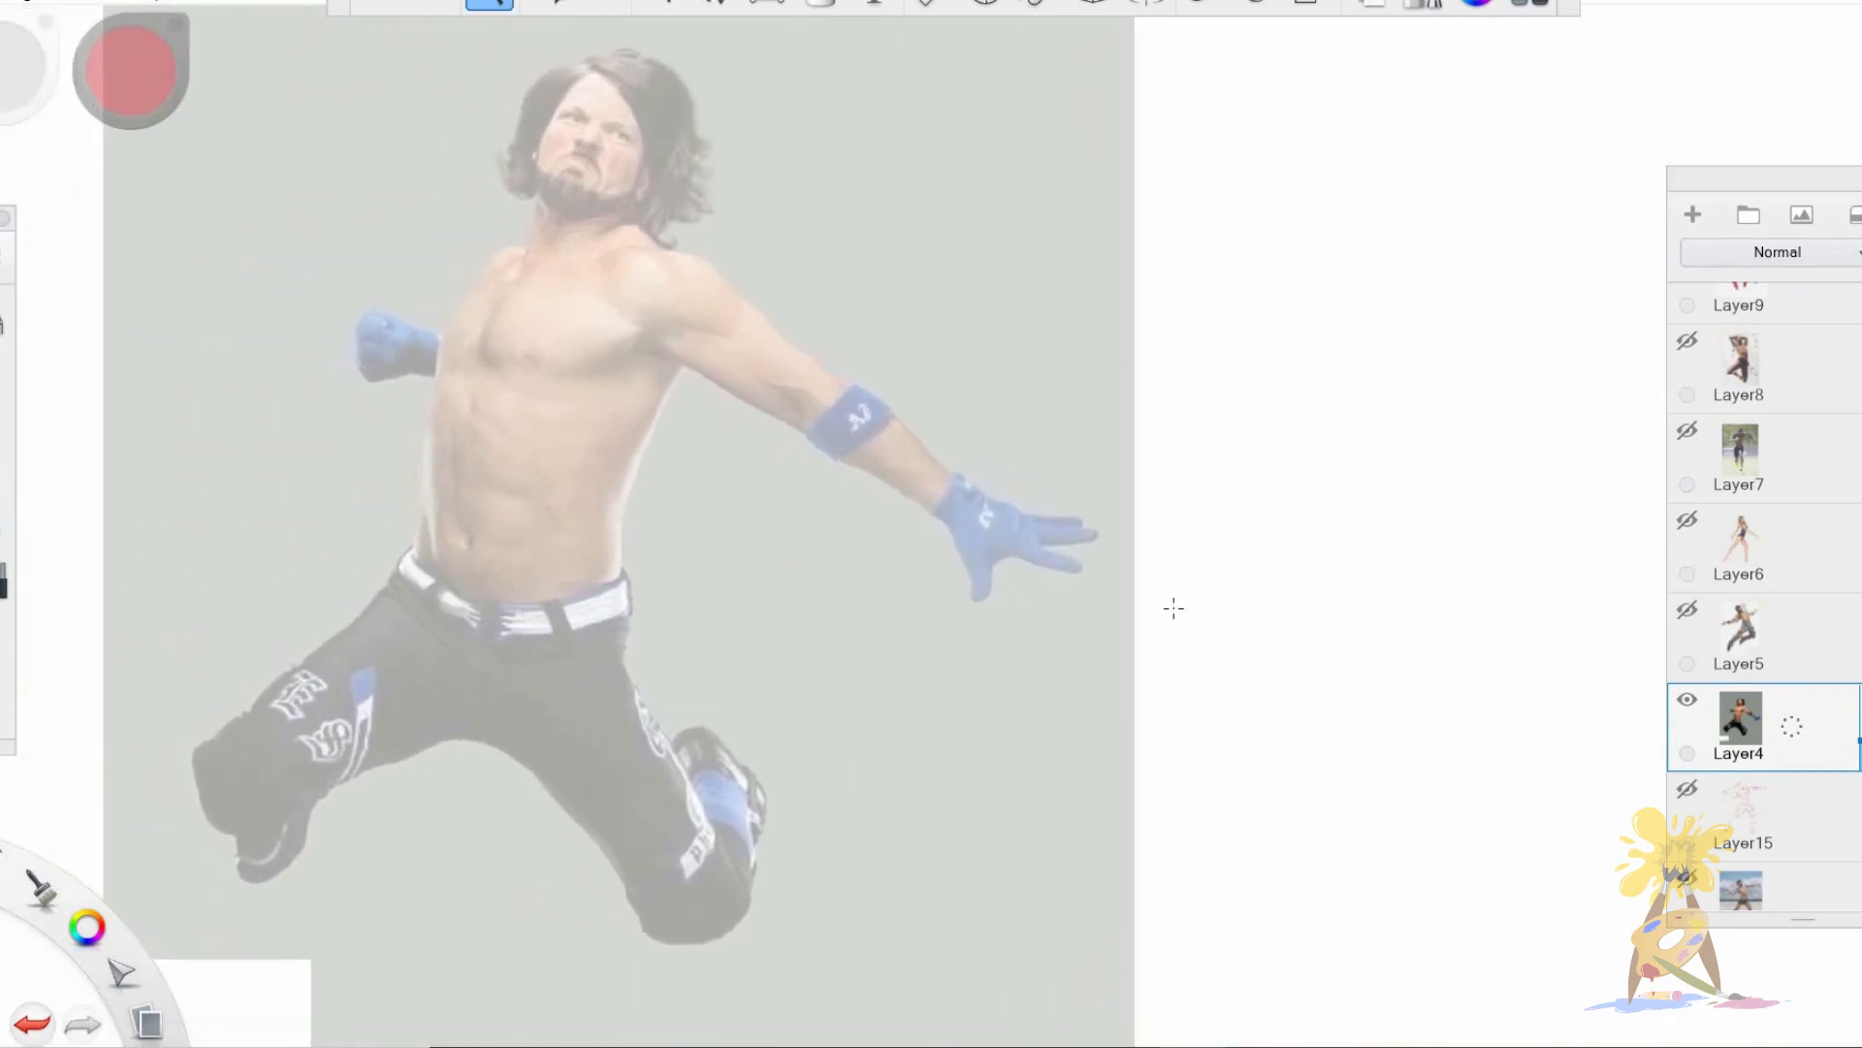
pyautogui.click(1693, 215)
# Outline the leaping wrestler's torso from the shoulders down both sides to the belt line.
pyautogui.moveTo(509, 250)
pyautogui.mouseDown()
pyautogui.moveTo(416, 529)
pyautogui.moveTo(461, 554)
pyautogui.mouseUp()
pyautogui.moveTo(442, 361); pyautogui.dragTo(548, 386)
pyautogui.moveTo(706, 340); pyautogui.dragTo(603, 499)
pyautogui.moveTo(621, 456); pyautogui.dragTo(606, 582)
pyautogui.moveTo(412, 543); pyautogui.dragTo(587, 582)
pyautogui.moveTo(485, 260)
pyautogui.mouseDown()
pyautogui.moveTo(634, 248)
pyautogui.moveTo(714, 369)
pyautogui.moveTo(419, 534)
pyautogui.mouseUp()
# Outline the wrestler's outstretched arm down to the gloved fingers, and sketch the fist on the far side.
pyautogui.moveTo(693, 260)
pyautogui.mouseDown()
pyautogui.moveTo(626, 354)
pyautogui.moveTo(698, 364)
pyautogui.mouseUp()
pyautogui.moveTo(684, 262); pyautogui.dragTo(820, 378)
pyautogui.moveTo(679, 364); pyautogui.dragTo(790, 422)
pyautogui.moveTo(814, 373); pyautogui.dragTo(933, 487)
pyautogui.moveTo(776, 417)
pyautogui.mouseDown()
pyautogui.moveTo(946, 509)
pyautogui.moveTo(977, 602)
pyautogui.mouseUp()
pyautogui.moveTo(956, 485); pyautogui.dragTo(1078, 516)
pyautogui.moveTo(1010, 534)
pyautogui.mouseDown()
pyautogui.moveTo(1084, 575)
pyautogui.moveTo(980, 601)
pyautogui.mouseUp()
pyautogui.moveTo(994, 553); pyautogui.dragTo(1072, 581)
pyautogui.moveTo(815, 370); pyautogui.dragTo(955, 485)
pyautogui.moveTo(415, 320); pyautogui.dragTo(396, 383)
pyautogui.moveTo(401, 340); pyautogui.dragTo(425, 333)
# Draw the wrestler's head with a centre line, an eye line, the jaw and the neck.
pyautogui.moveTo(586, 169); pyautogui.dragTo(582, 54)
pyautogui.moveTo(550, 124); pyautogui.dragTo(650, 165)
pyautogui.moveTo(563, 82); pyautogui.dragTo(529, 194)
pyautogui.moveTo(529, 194); pyautogui.dragTo(625, 214)
pyautogui.moveTo(538, 189)
pyautogui.mouseDown()
pyautogui.moveTo(524, 244)
pyautogui.moveTo(650, 228)
pyautogui.mouseUp()
pyautogui.moveTo(676, 160); pyautogui.dragTo(638, 221)
# Outline the wrestler's pelvis as a V and the thigh of the leg below the outstretched arm.
pyautogui.moveTo(401, 575); pyautogui.dragTo(468, 747)
pyautogui.moveTo(597, 613); pyautogui.dragTo(497, 729)
pyautogui.moveTo(611, 621); pyautogui.dragTo(706, 849)
pyautogui.moveTo(504, 708); pyautogui.dragTo(674, 943)
pyautogui.moveTo(621, 640); pyautogui.dragTo(708, 846)
# Outline the wrestler's other thigh, sketch the bent lower legs and close the crotch line.
pyautogui.moveTo(412, 557); pyautogui.dragTo(199, 766)
pyautogui.moveTo(464, 734); pyautogui.dragTo(254, 819)
pyautogui.moveTo(209, 742)
pyautogui.mouseDown()
pyautogui.moveTo(242, 826)
pyautogui.moveTo(238, 883)
pyautogui.mouseUp()
pyautogui.moveTo(672, 762)
pyautogui.mouseDown()
pyautogui.moveTo(743, 844)
pyautogui.moveTo(621, 917)
pyautogui.moveTo(781, 805)
pyautogui.mouseUp()
pyautogui.moveTo(446, 723); pyautogui.dragTo(500, 745)
# Add the wrestler's chest line and reinforce both sides of the waist.
pyautogui.moveTo(577, 393); pyautogui.dragTo(689, 371)
pyautogui.moveTo(428, 367); pyautogui.dragTo(526, 382)
pyautogui.moveTo(624, 468); pyautogui.dragTo(608, 561)
pyautogui.moveTo(436, 458)
pyautogui.mouseDown()
pyautogui.moveTo(559, 506)
pyautogui.moveTo(424, 580)
pyautogui.mouseUp()
# Move the wrestler drawing into the blank area beside the reference image.
pyautogui.press('space')
pyautogui.moveTo(941, 536); pyautogui.dragTo(768, 602)
pyautogui.press('v')
pyautogui.moveTo(649, 614); pyautogui.dragTo(1339, 611)
# Replace the visible wrestler layers with the dancer image in Layer6 and add a drawing layer above it.
pyautogui.click(1687, 699)
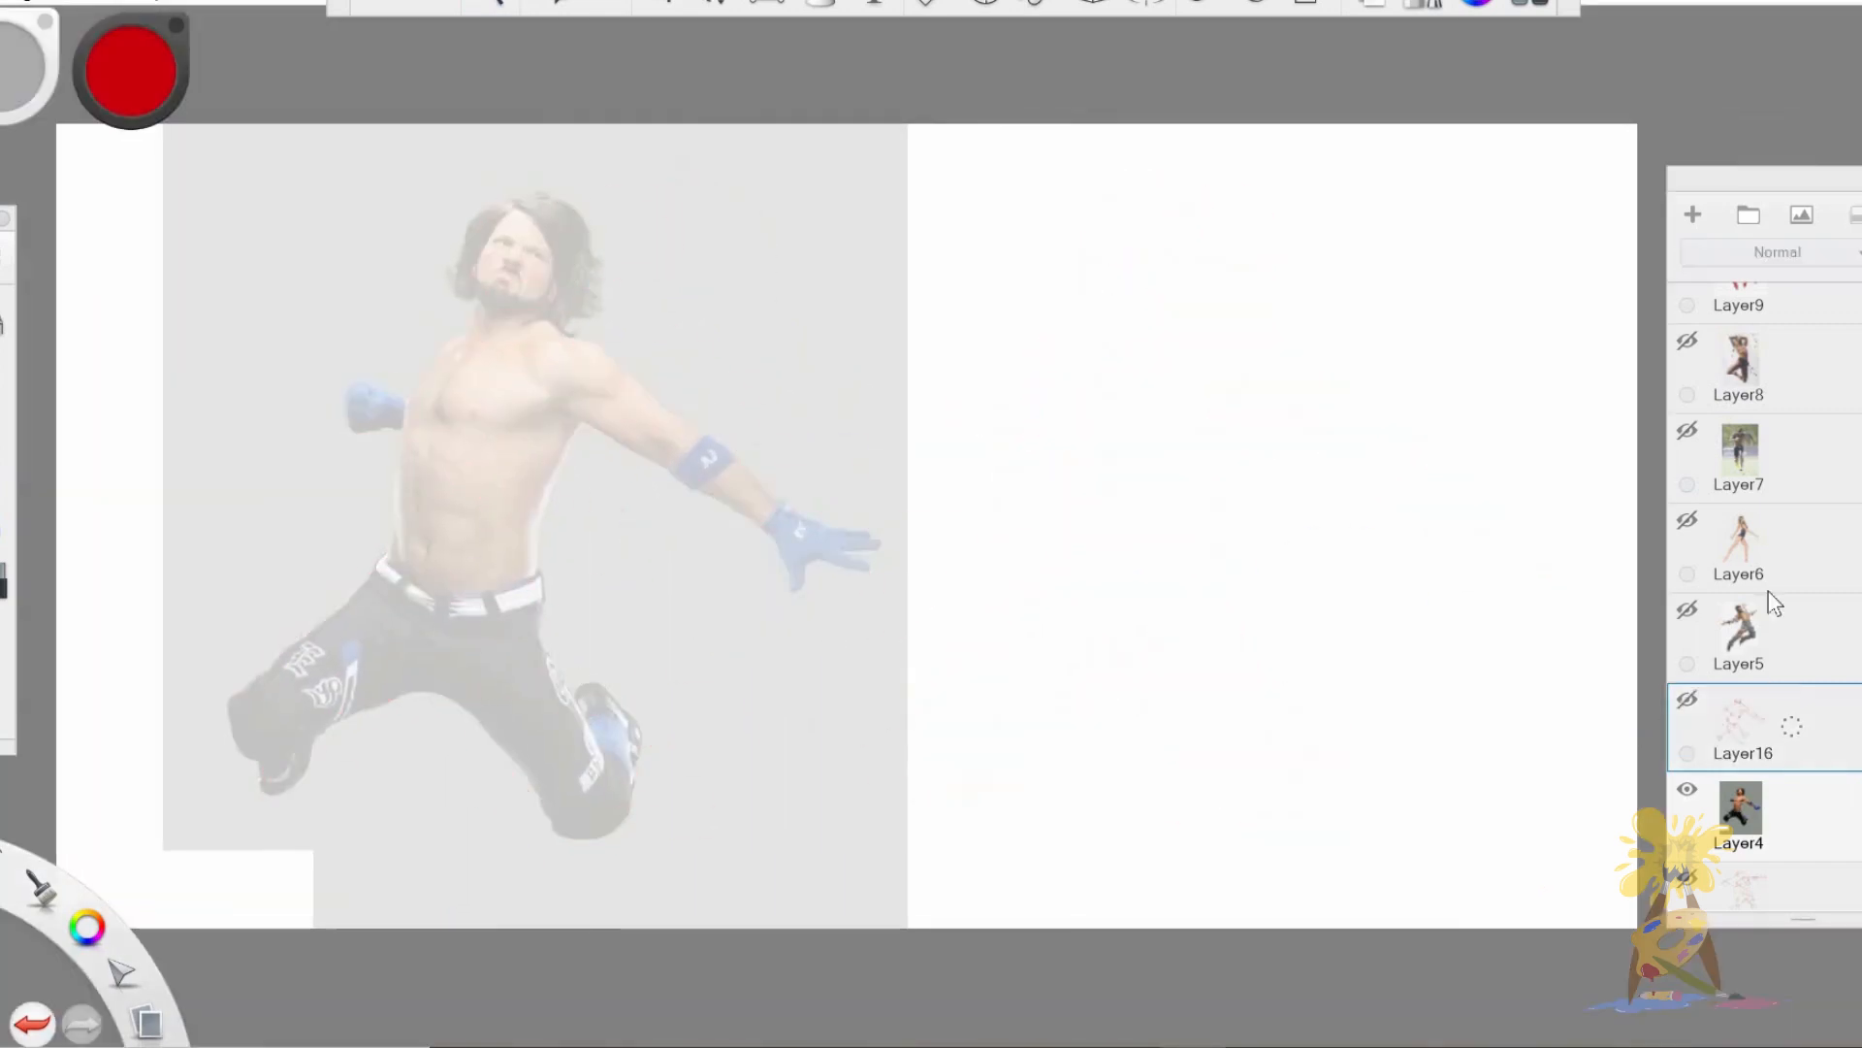
pyautogui.click(1687, 520)
pyautogui.click(1687, 788)
pyautogui.moveTo(1828, 552); pyautogui.dragTo(1858, 652)
pyautogui.click(1839, 626)
pyautogui.click(1827, 553)
# Outline the dancer's torso with a lengthwise contour line, a curved chest line and an oval shoulder joint.
pyautogui.press('space')
pyautogui.moveTo(616, 541); pyautogui.dragTo(561, 415)
pyautogui.moveTo(453, 309)
pyautogui.mouseDown()
pyautogui.moveTo(524, 510)
pyautogui.moveTo(480, 567)
pyautogui.mouseUp()
pyautogui.hotkey('ctrl', 'z')
pyautogui.moveTo(483, 570); pyautogui.dragTo(596, 644)
pyautogui.moveTo(445, 292)
pyautogui.mouseDown()
pyautogui.moveTo(625, 331)
pyautogui.moveTo(594, 633)
pyautogui.mouseUp()
pyautogui.moveTo(644, 549); pyautogui.dragTo(603, 636)
pyautogui.moveTo(472, 293); pyautogui.dragTo(529, 487)
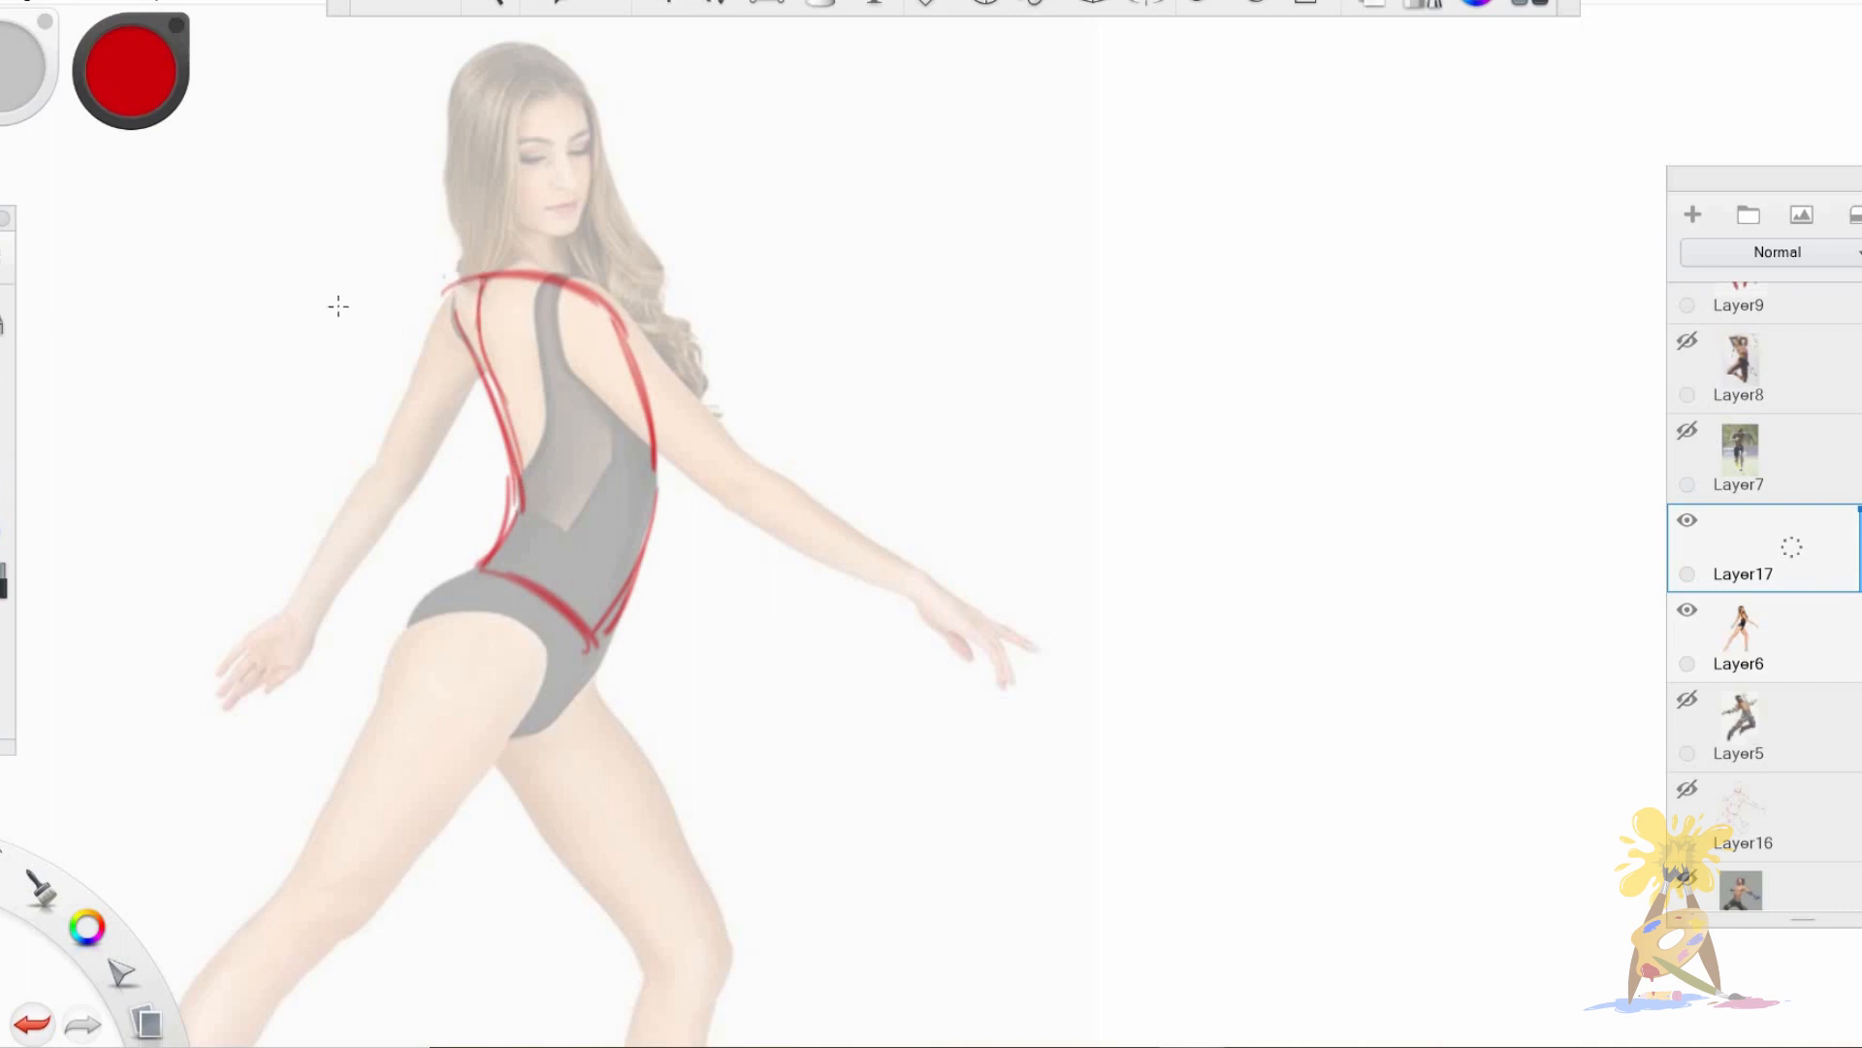
pyautogui.hotkey('ctrl', 'z')
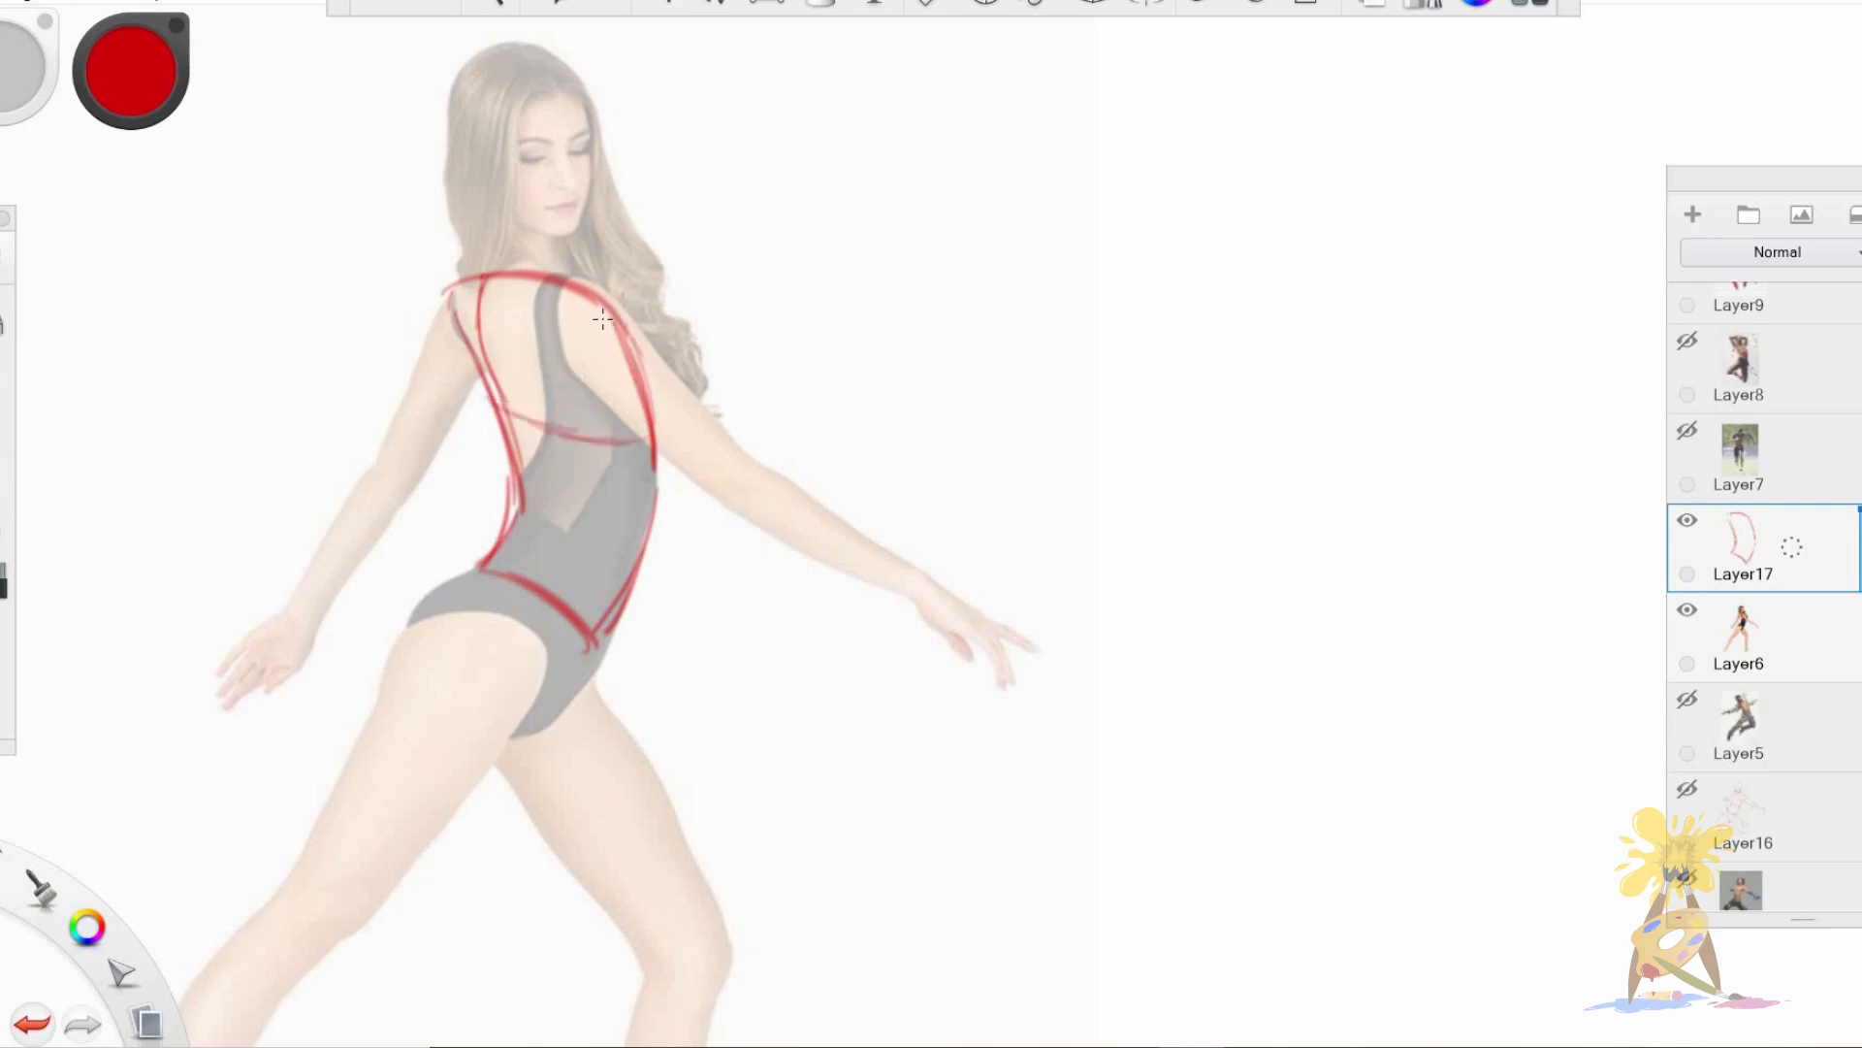
pyautogui.moveTo(587, 288)
pyautogui.mouseDown()
pyautogui.moveTo(611, 379)
pyautogui.moveTo(597, 291)
pyautogui.moveTo(626, 349)
pyautogui.moveTo(591, 310)
pyautogui.mouseUp()
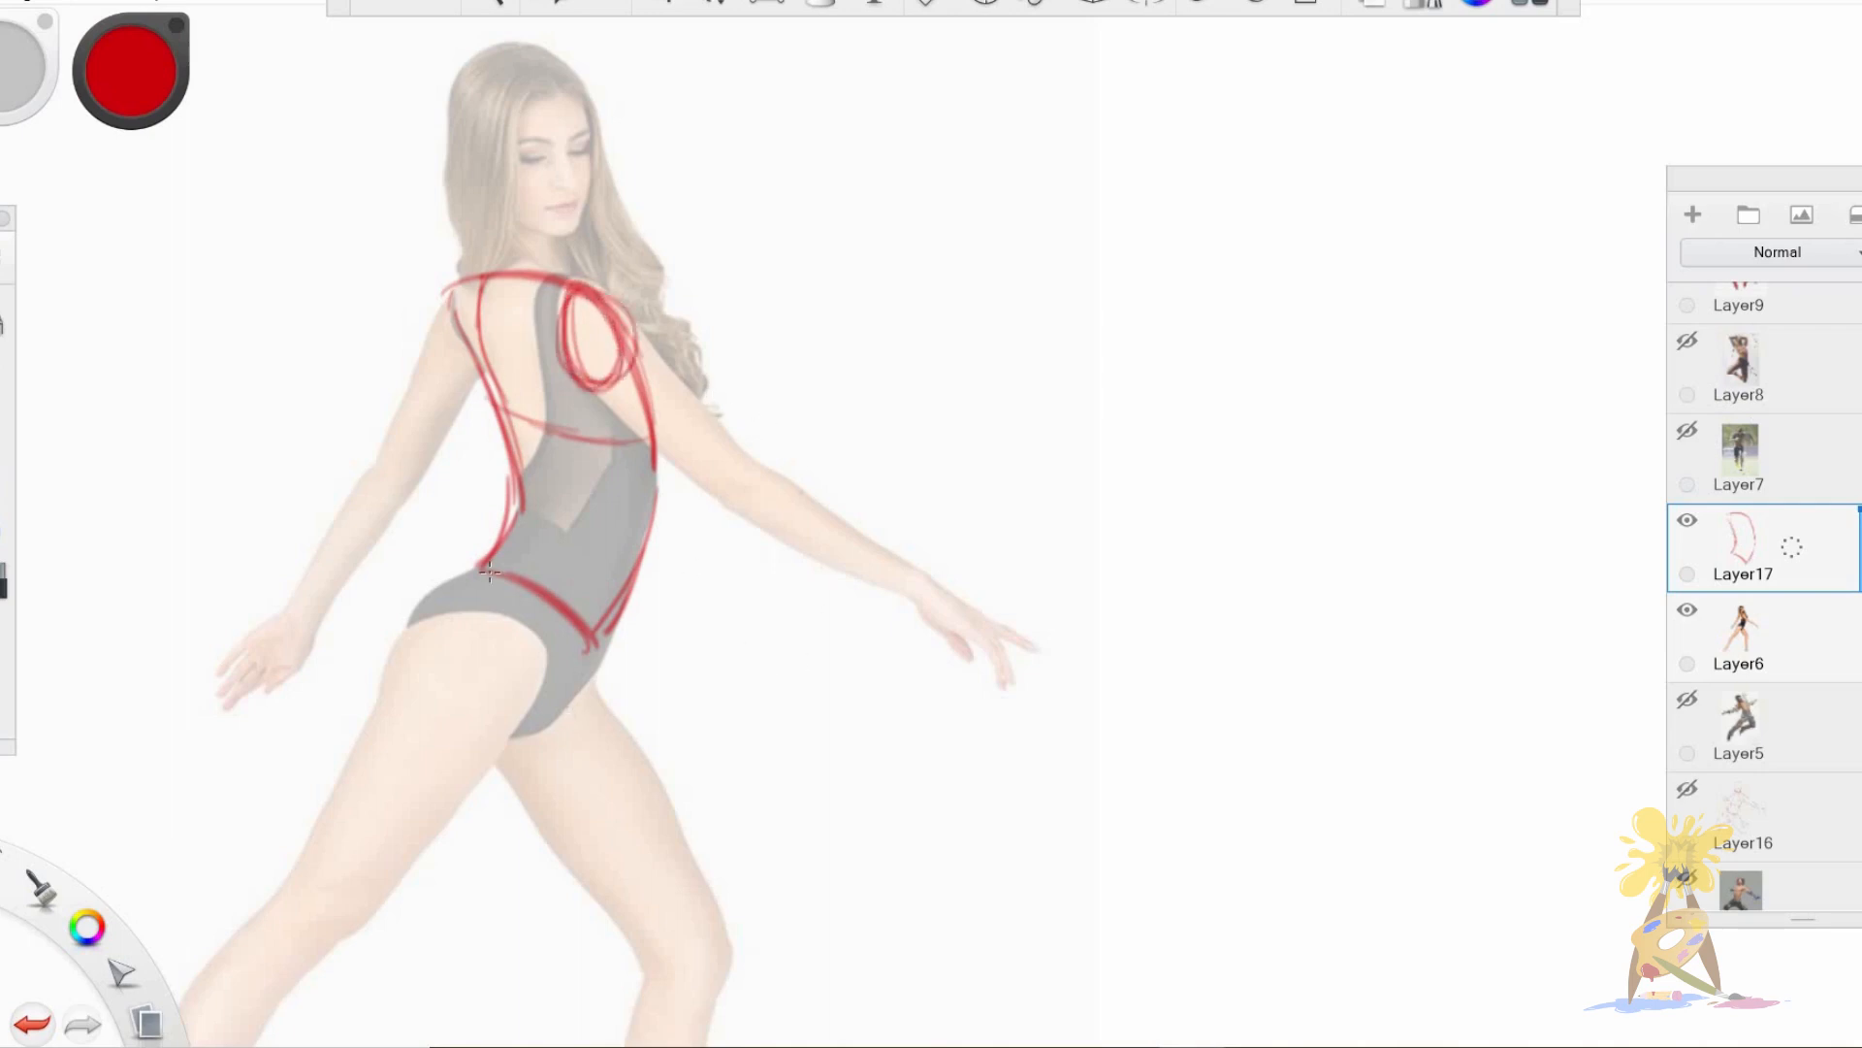
# Draw the dancer's pelvis around the leg opening and outline the thigh of the extended leg.
pyautogui.moveTo(408, 648); pyautogui.dragTo(544, 642)
pyautogui.moveTo(516, 720); pyautogui.dragTo(489, 613)
pyautogui.press('space')
pyautogui.moveTo(773, 614)
pyautogui.mouseDown()
pyautogui.moveTo(693, 665)
pyautogui.moveTo(739, 475)
pyautogui.mouseUp()
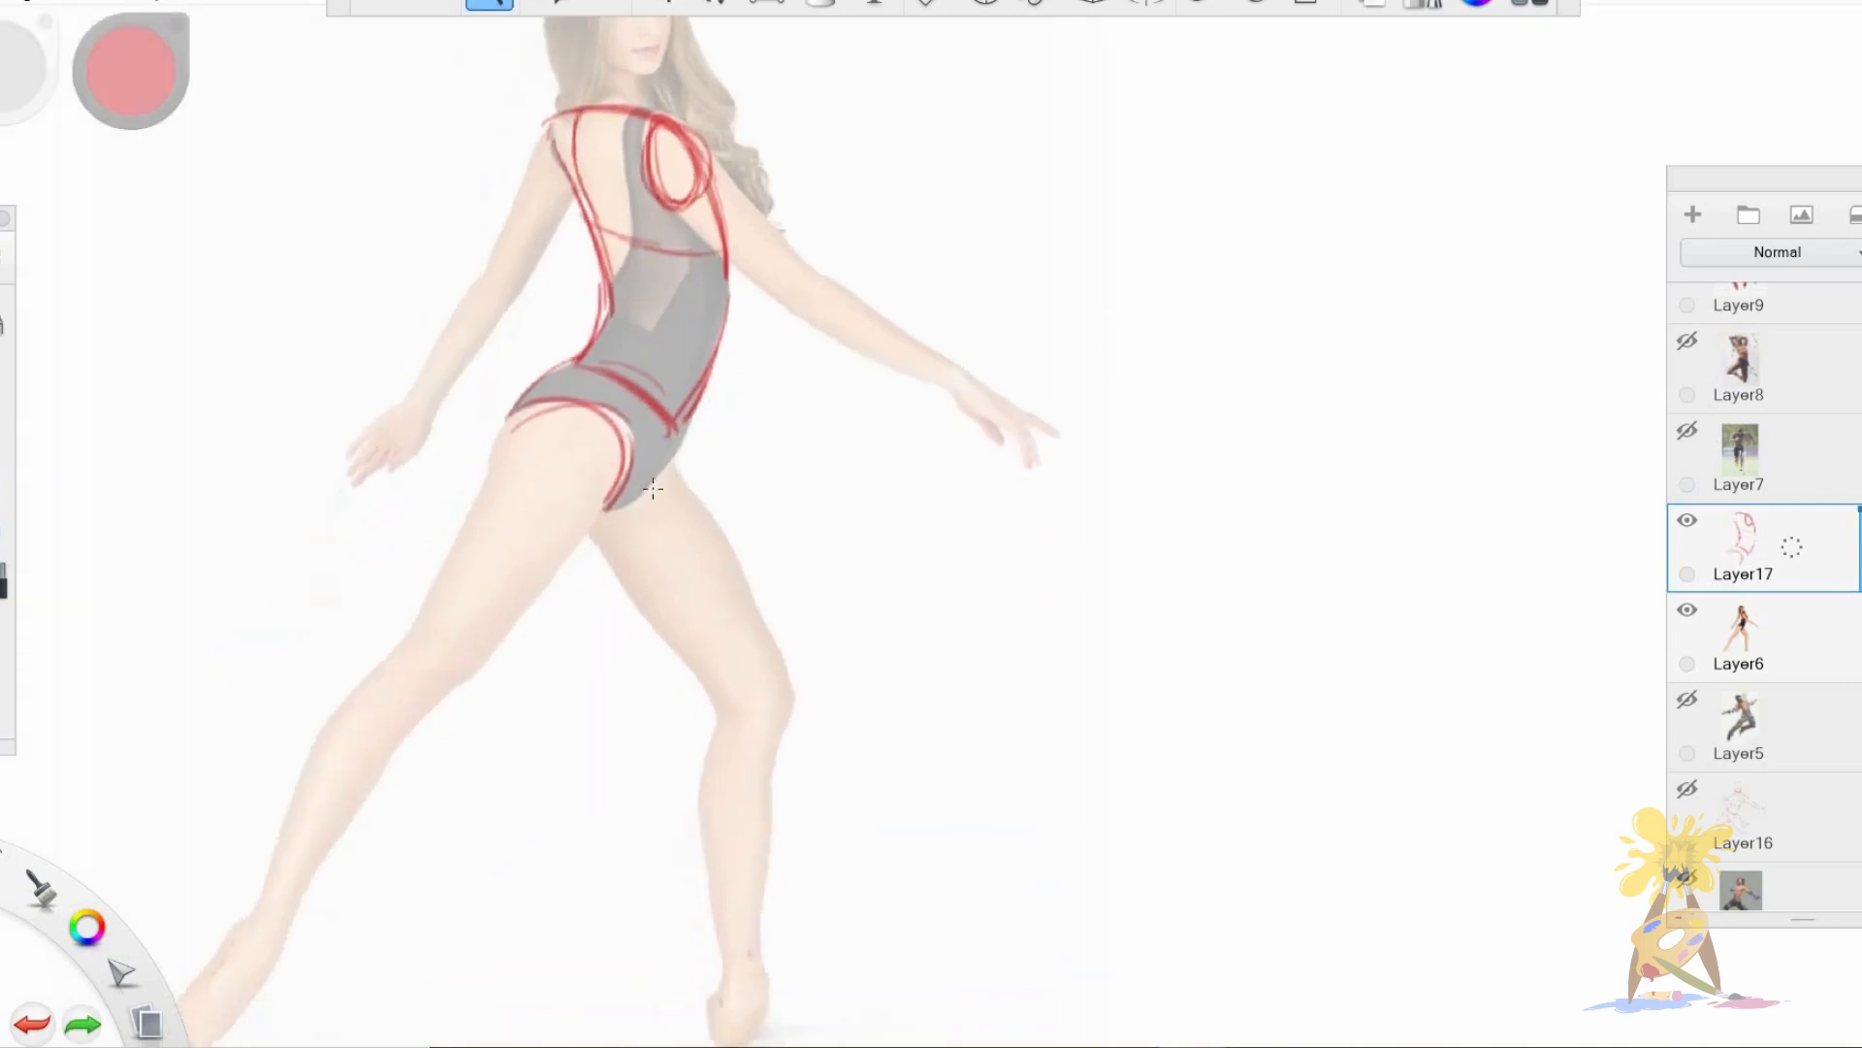
pyautogui.moveTo(431, 612); pyautogui.dragTo(509, 417)
pyautogui.hotkey('ctrl', 'z')
pyautogui.moveTo(425, 612); pyautogui.dragTo(509, 417)
pyautogui.moveTo(611, 485)
pyautogui.mouseDown()
pyautogui.moveTo(464, 659)
pyautogui.moveTo(333, 701)
pyautogui.mouseUp()
# Outline the dancer's extended lower leg and pointed foot, redoing the unsatisfactory strokes.
pyautogui.moveTo(291, 850); pyautogui.dragTo(312, 746)
pyautogui.moveTo(334, 701); pyautogui.dragTo(273, 890)
pyautogui.moveTo(274, 918); pyautogui.dragTo(482, 658)
pyautogui.press('space')
pyautogui.moveTo(337, 907); pyautogui.dragTo(409, 791)
pyautogui.moveTo(319, 800); pyautogui.dragTo(242, 912)
pyautogui.moveTo(230, 917); pyautogui.dragTo(356, 785)
pyautogui.hotkey('ctrl', 'z')
pyautogui.hotkey('ctrl', 'z')
pyautogui.hotkey('ctrl', 'z')
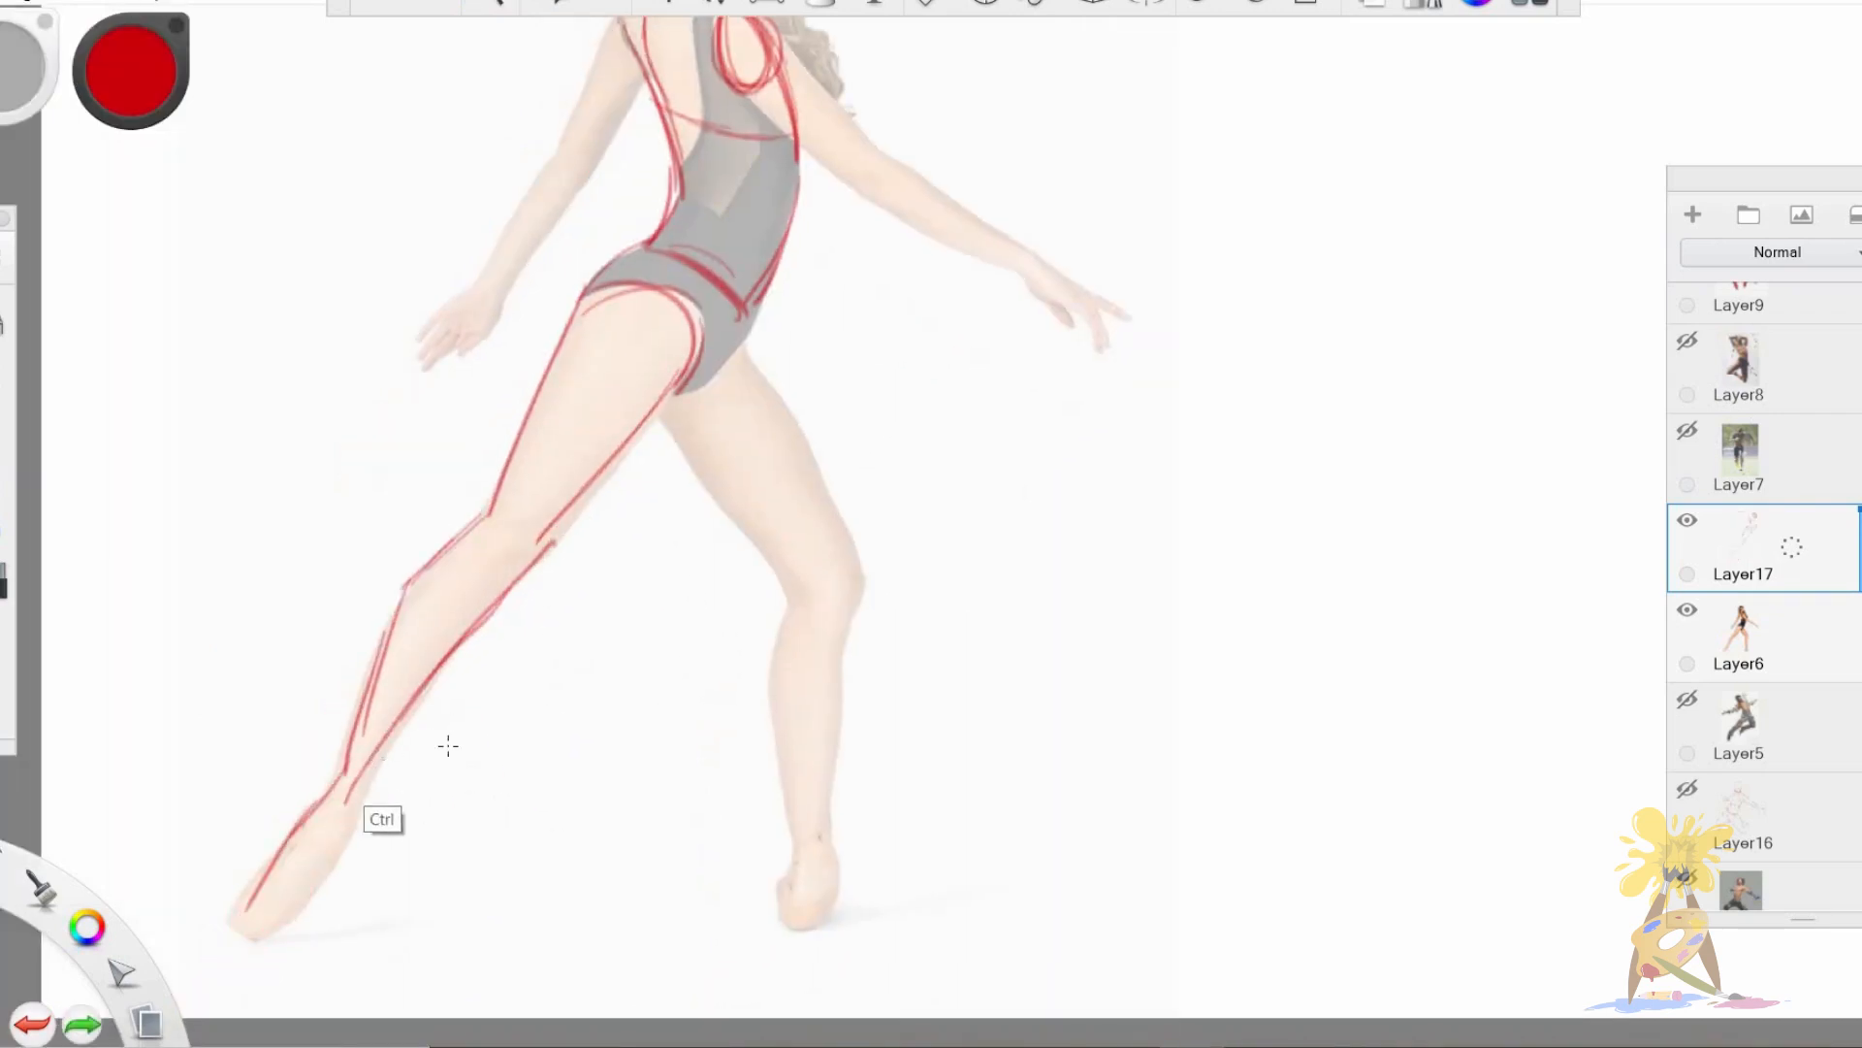
pyautogui.moveTo(538, 548)
pyautogui.mouseDown()
pyautogui.moveTo(347, 798)
pyautogui.moveTo(339, 856)
pyautogui.mouseUp()
# Outline the thigh of the dancer's supporting leg and close the lower edge of the pelvis.
pyautogui.moveTo(667, 409); pyautogui.dragTo(800, 590)
pyautogui.moveTo(735, 344); pyautogui.dragTo(832, 580)
pyautogui.moveTo(759, 351); pyautogui.dragTo(847, 586)
pyautogui.moveTo(672, 400); pyautogui.dragTo(755, 330)
# Outline the dancer's supporting lower leg from the knee to the ankle and sketch the foot.
pyautogui.moveTo(798, 594); pyautogui.dragTo(780, 851)
pyautogui.moveTo(845, 584); pyautogui.dragTo(800, 883)
pyautogui.hotkey('ctrl', 'z')
pyautogui.moveTo(849, 610); pyautogui.dragTo(825, 846)
pyautogui.moveTo(789, 817)
pyautogui.mouseDown()
pyautogui.moveTo(782, 882)
pyautogui.moveTo(807, 928)
pyautogui.mouseUp()
pyautogui.moveTo(828, 847); pyautogui.dragTo(823, 893)
pyautogui.moveTo(641, 535); pyautogui.dragTo(638, 599)
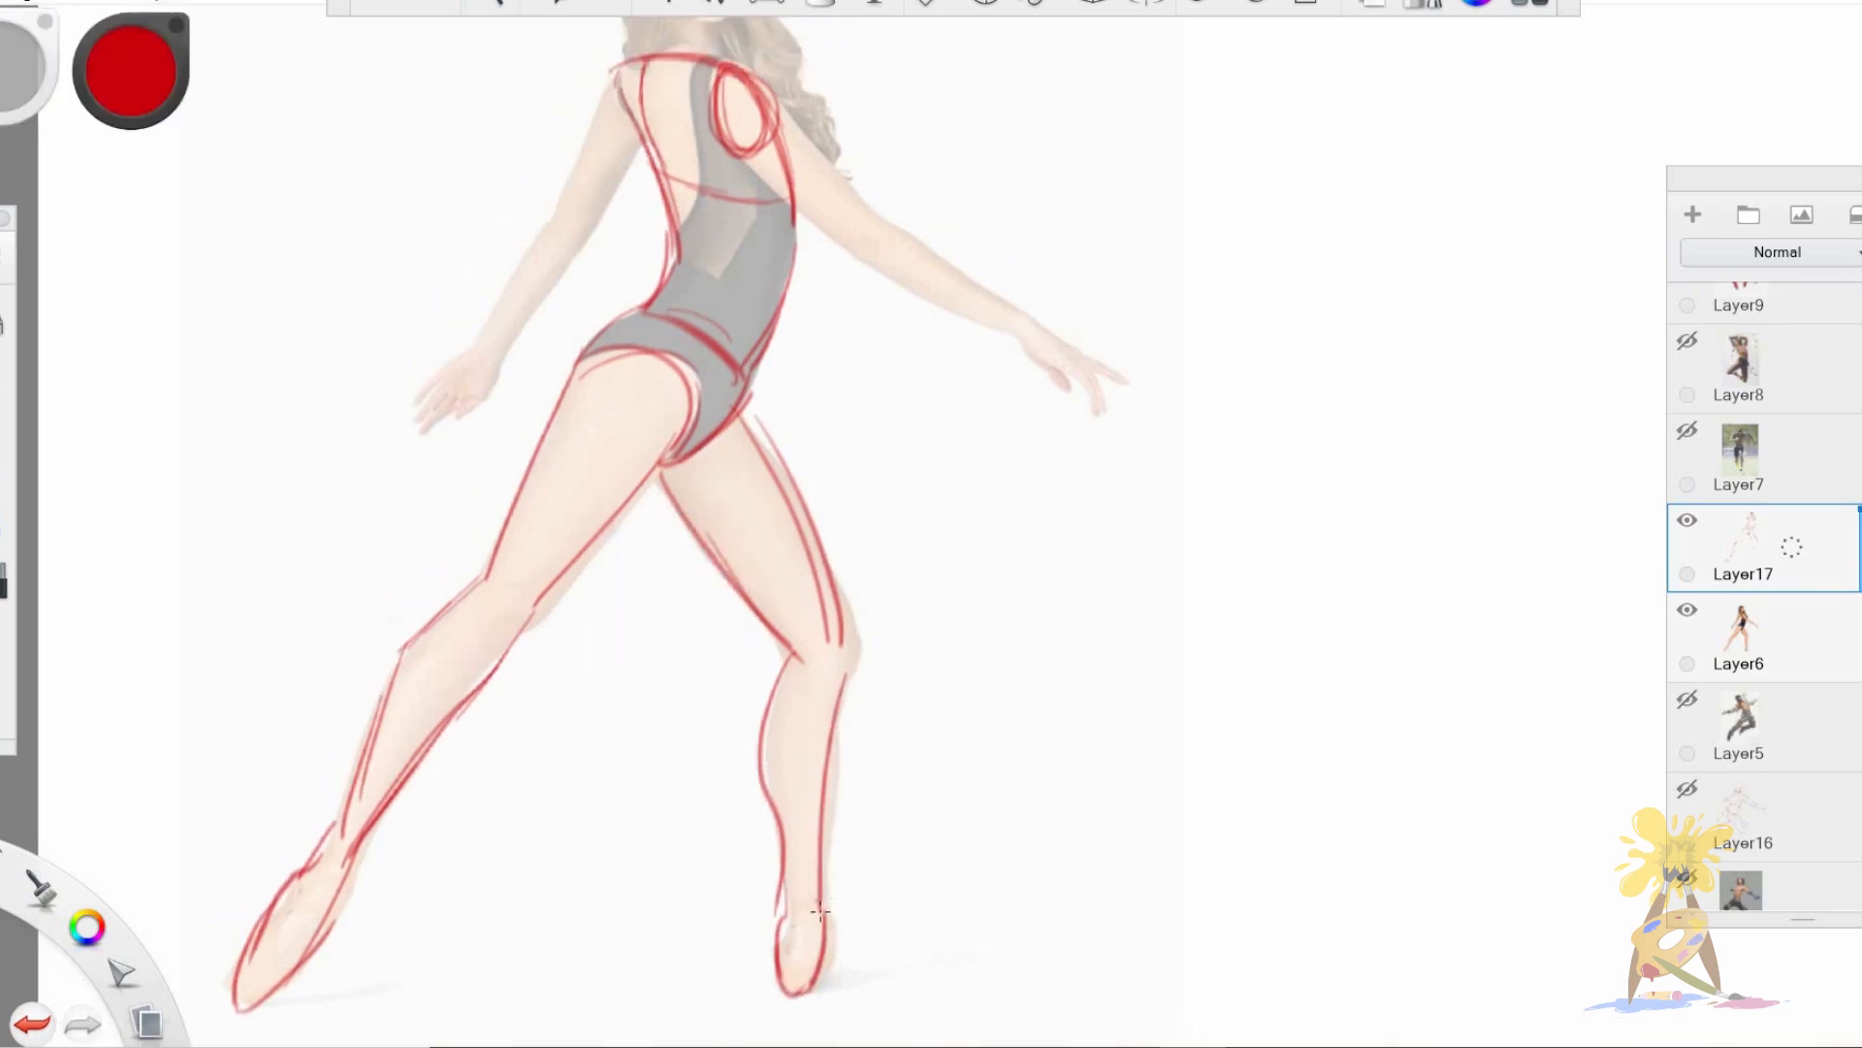
# Outline the dancer's backward-lowered arm from the shoulder through the forearm and sketch its hand.
pyautogui.press('space')
pyautogui.moveTo(712, 344); pyautogui.dragTo(681, 565)
pyautogui.moveTo(591, 291); pyautogui.dragTo(524, 447)
pyautogui.moveTo(614, 354); pyautogui.dragTo(458, 560)
pyautogui.moveTo(555, 461); pyautogui.dragTo(452, 594)
pyautogui.moveTo(394, 657); pyautogui.dragTo(436, 621)
pyautogui.moveTo(464, 585); pyautogui.dragTo(436, 645)
# Outline the dancer's outstretched arm along both edges and sketch the fingers of its hand.
pyautogui.moveTo(743, 322); pyautogui.dragTo(838, 429)
pyautogui.moveTo(720, 377); pyautogui.dragTo(803, 461)
pyautogui.moveTo(831, 427); pyautogui.dragTo(1003, 532)
pyautogui.moveTo(803, 460); pyautogui.dragTo(1071, 603)
pyautogui.moveTo(1016, 545)
pyautogui.mouseDown()
pyautogui.moveTo(1093, 601)
pyautogui.moveTo(1068, 626)
pyautogui.mouseUp()
pyautogui.moveTo(990, 558); pyautogui.dragTo(1067, 636)
# Draw the dancer's head with an eye line and jaw, and connect it to the shoulders with the neck.
pyautogui.moveTo(613, 83)
pyautogui.mouseDown()
pyautogui.moveTo(640, 204)
pyautogui.moveTo(669, 68)
pyautogui.mouseUp()
pyautogui.moveTo(660, 80)
pyautogui.mouseDown()
pyautogui.moveTo(695, 167)
pyautogui.moveTo(607, 164)
pyautogui.moveTo(695, 170)
pyautogui.mouseUp()
pyautogui.moveTo(713, 147); pyautogui.dragTo(690, 258)
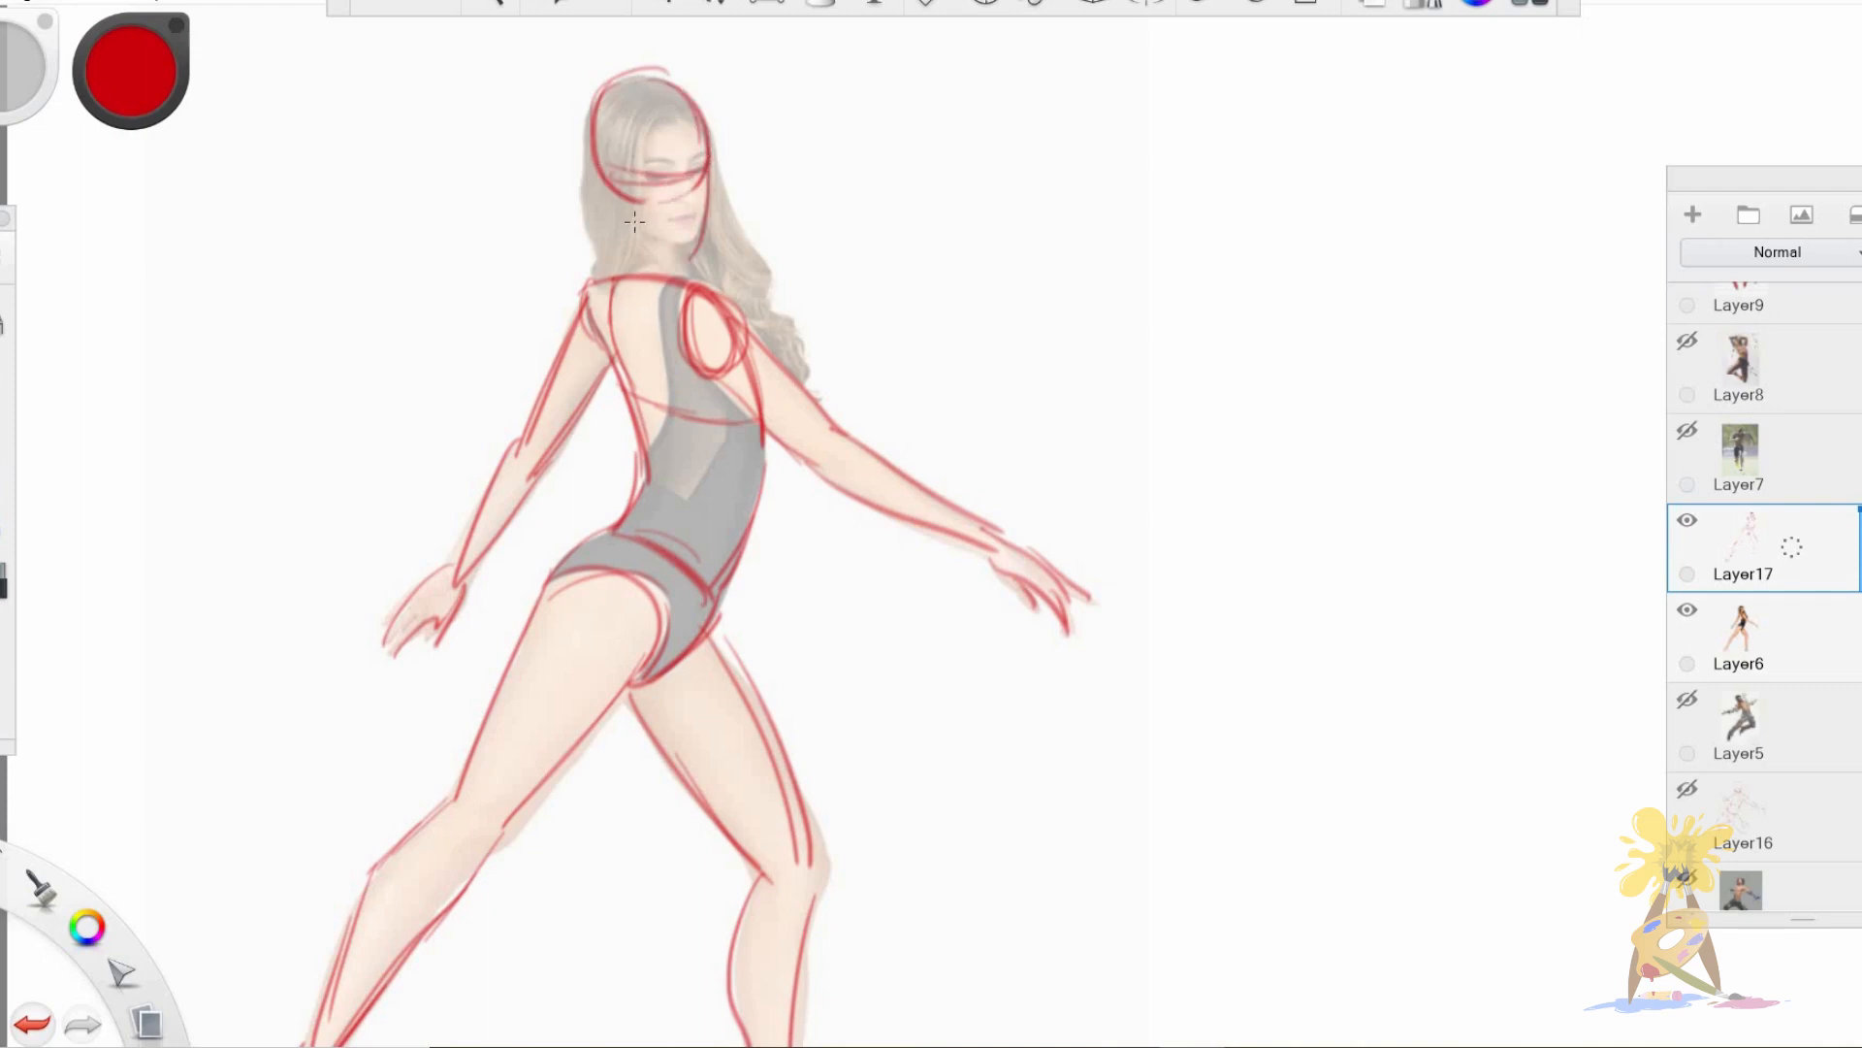
pyautogui.moveTo(589, 118); pyautogui.dragTo(621, 260)
pyautogui.moveTo(598, 97); pyautogui.dragTo(598, 281)
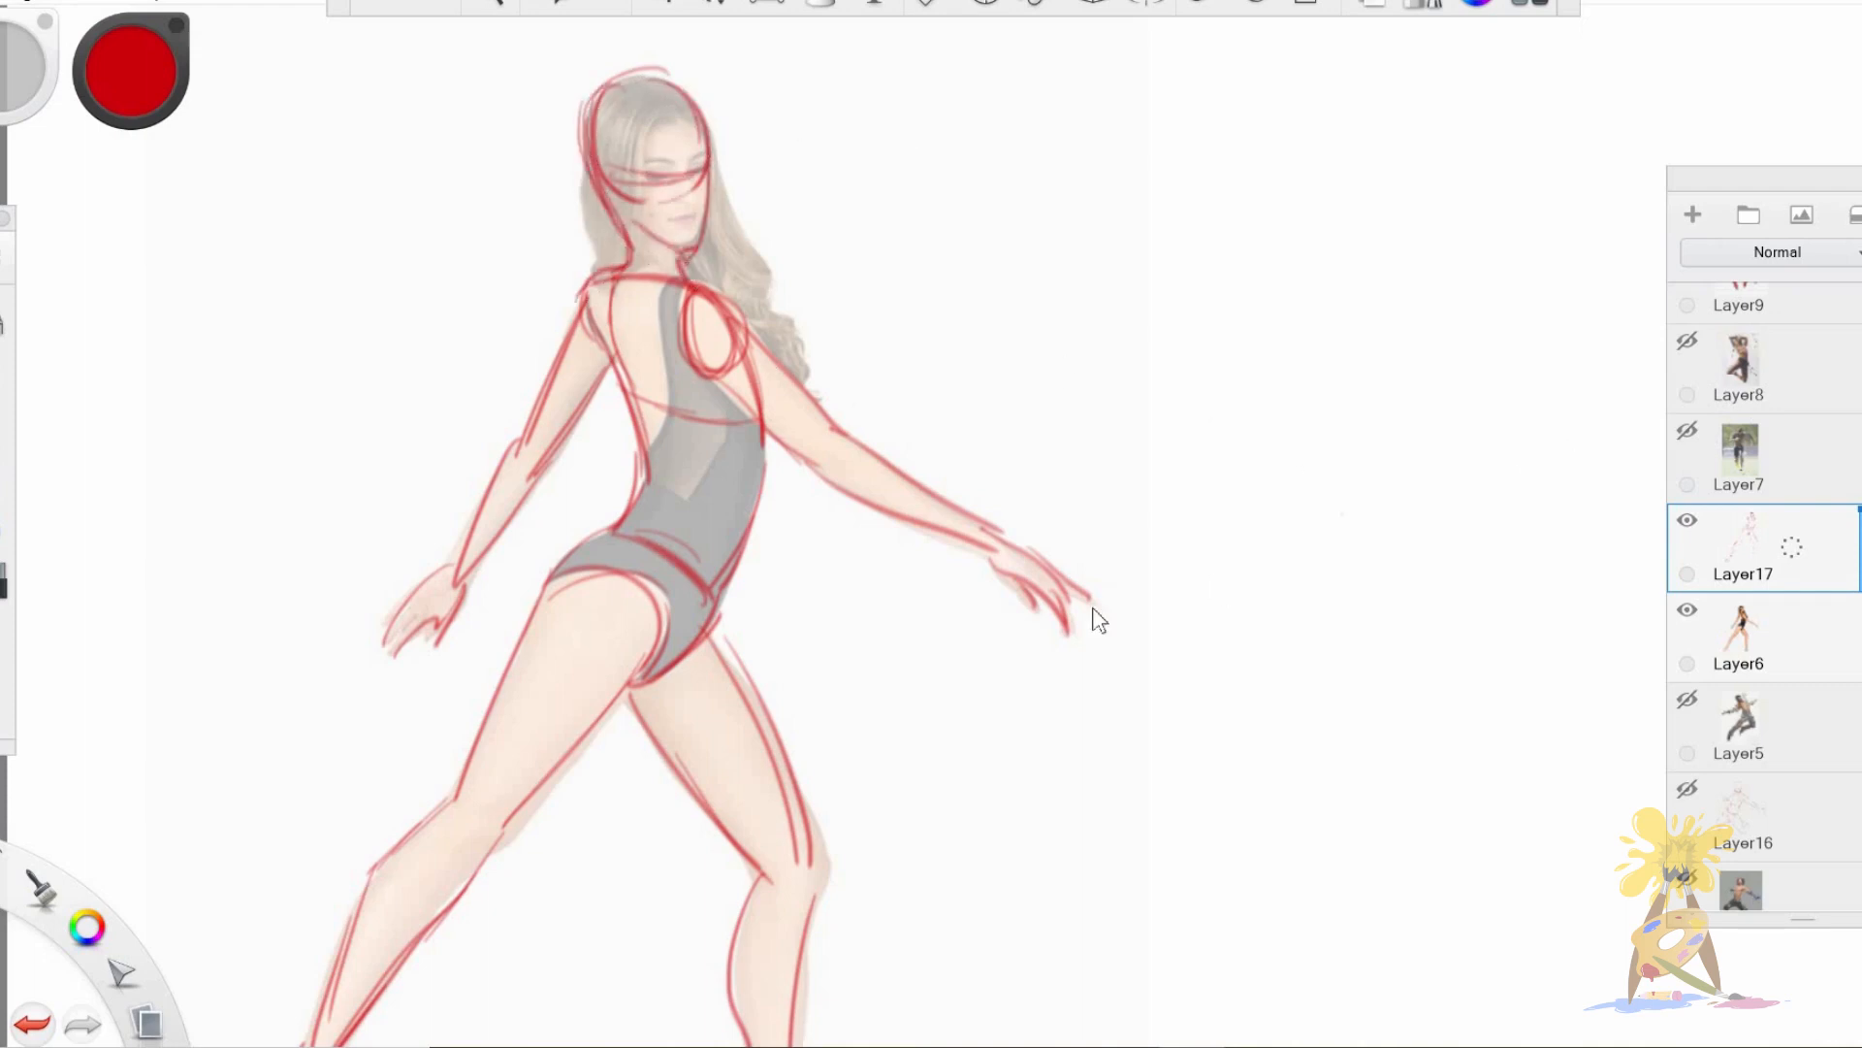
# Move the finished dancer drawing off the photo onto the blank canvas area beside it.
pyautogui.press('space')
pyautogui.moveTo(1068, 669); pyautogui.dragTo(907, 623)
pyautogui.moveTo(943, 537); pyautogui.dragTo(900, 585)
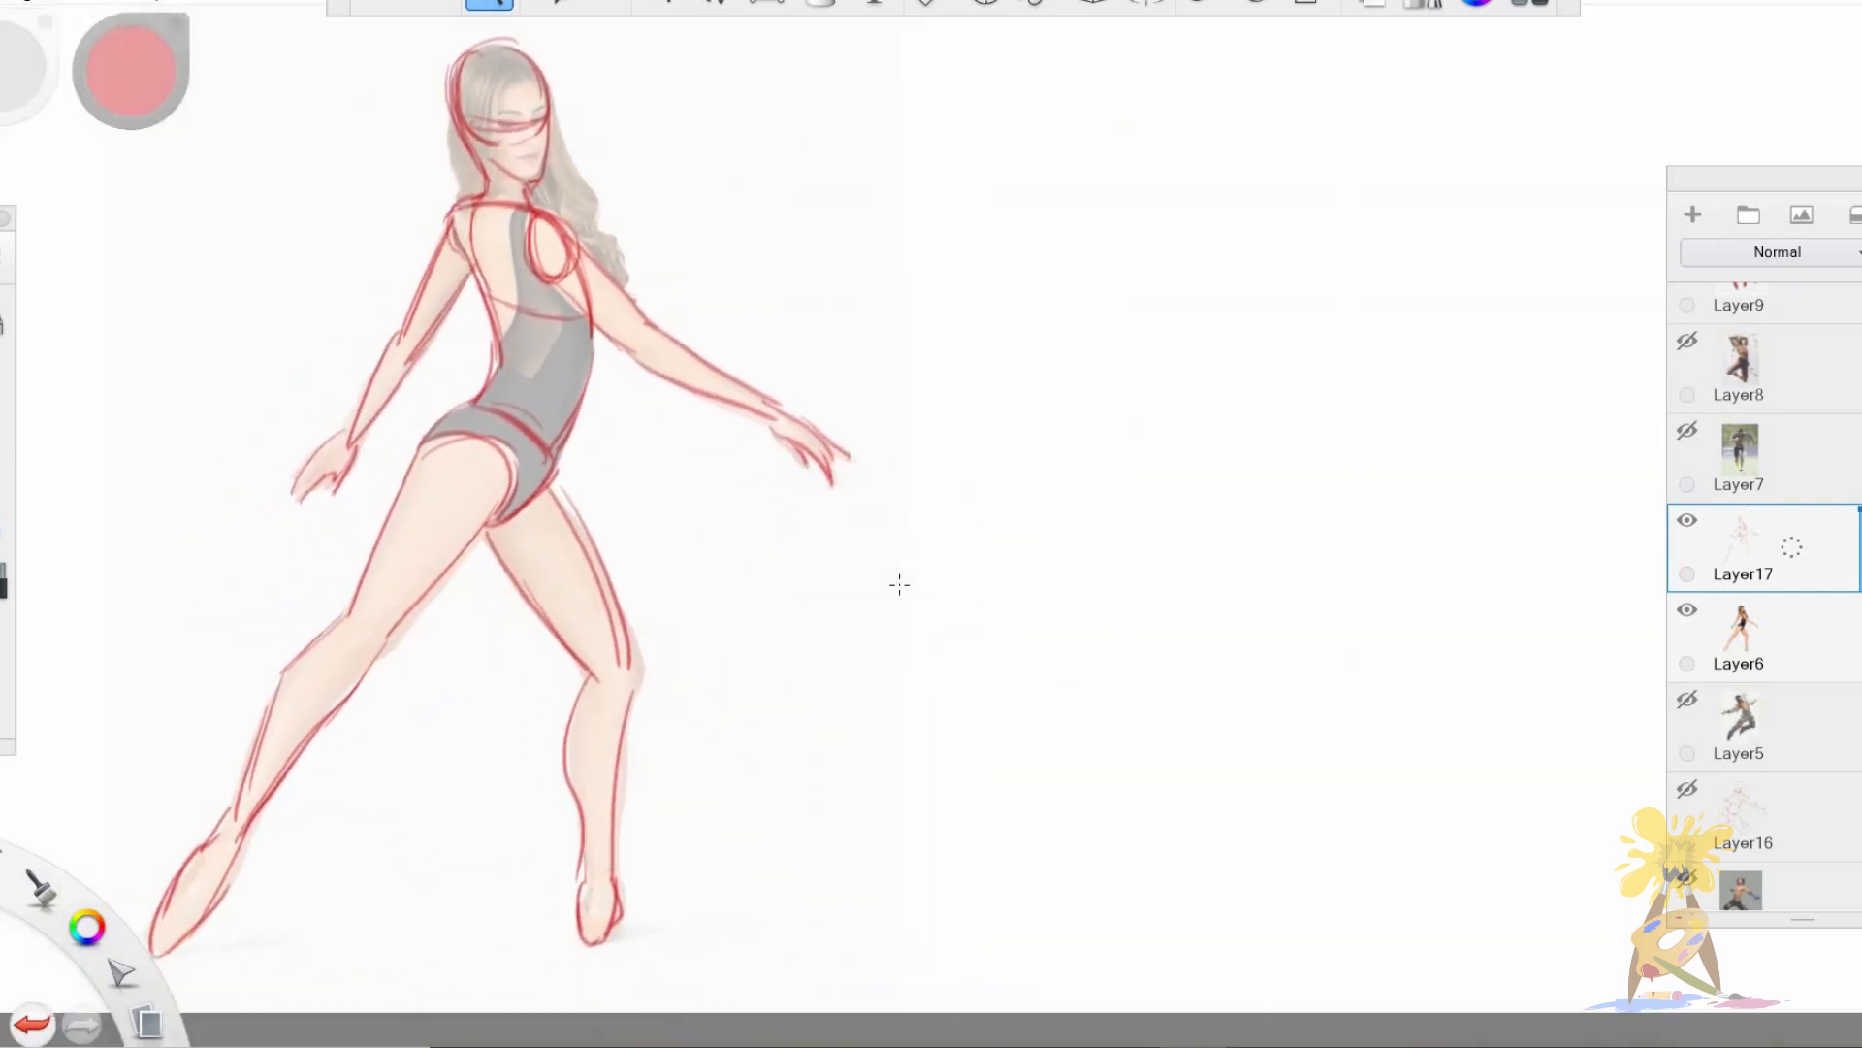
pyautogui.press('v')
pyautogui.moveTo(670, 763); pyautogui.dragTo(1423, 762)
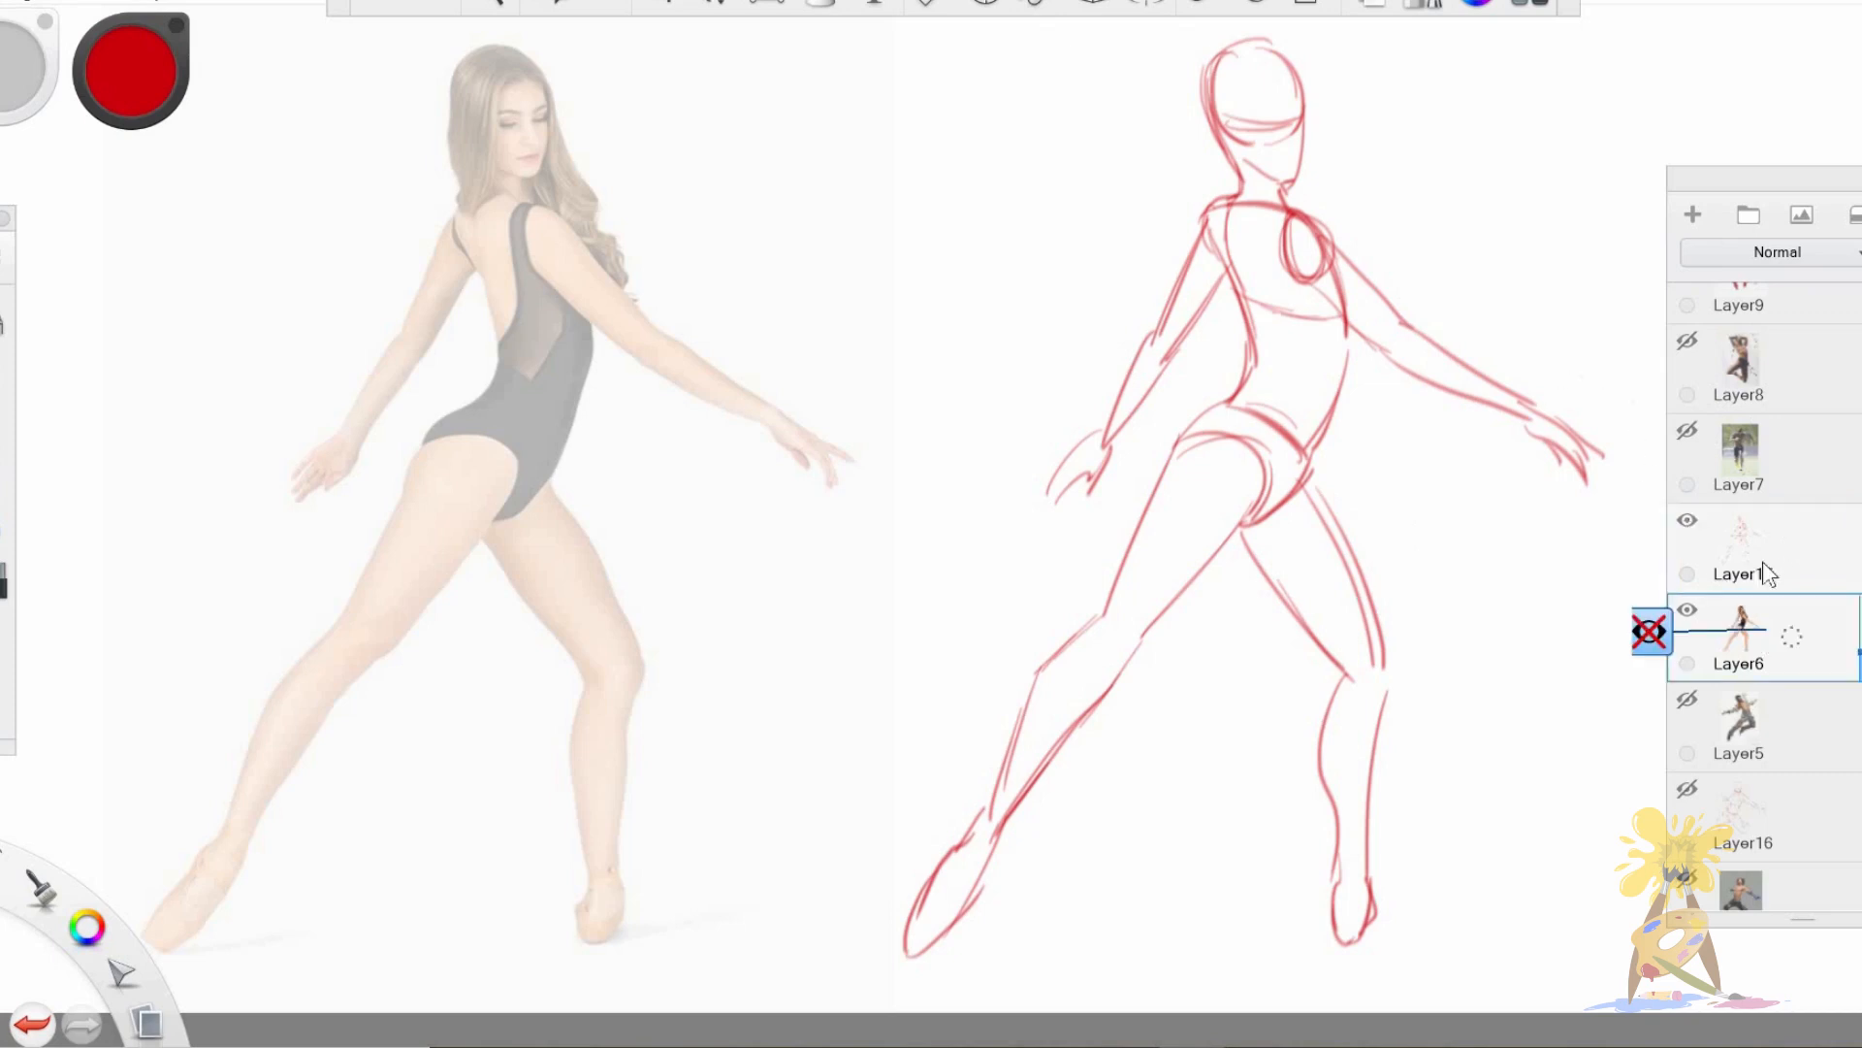
# Hide the dancer's drawing and photo, show the sprinter photo on Layer7 and fade it strongly.
pyautogui.click(1688, 609)
pyautogui.click(1688, 520)
pyautogui.click(1708, 456)
pyautogui.click(1688, 430)
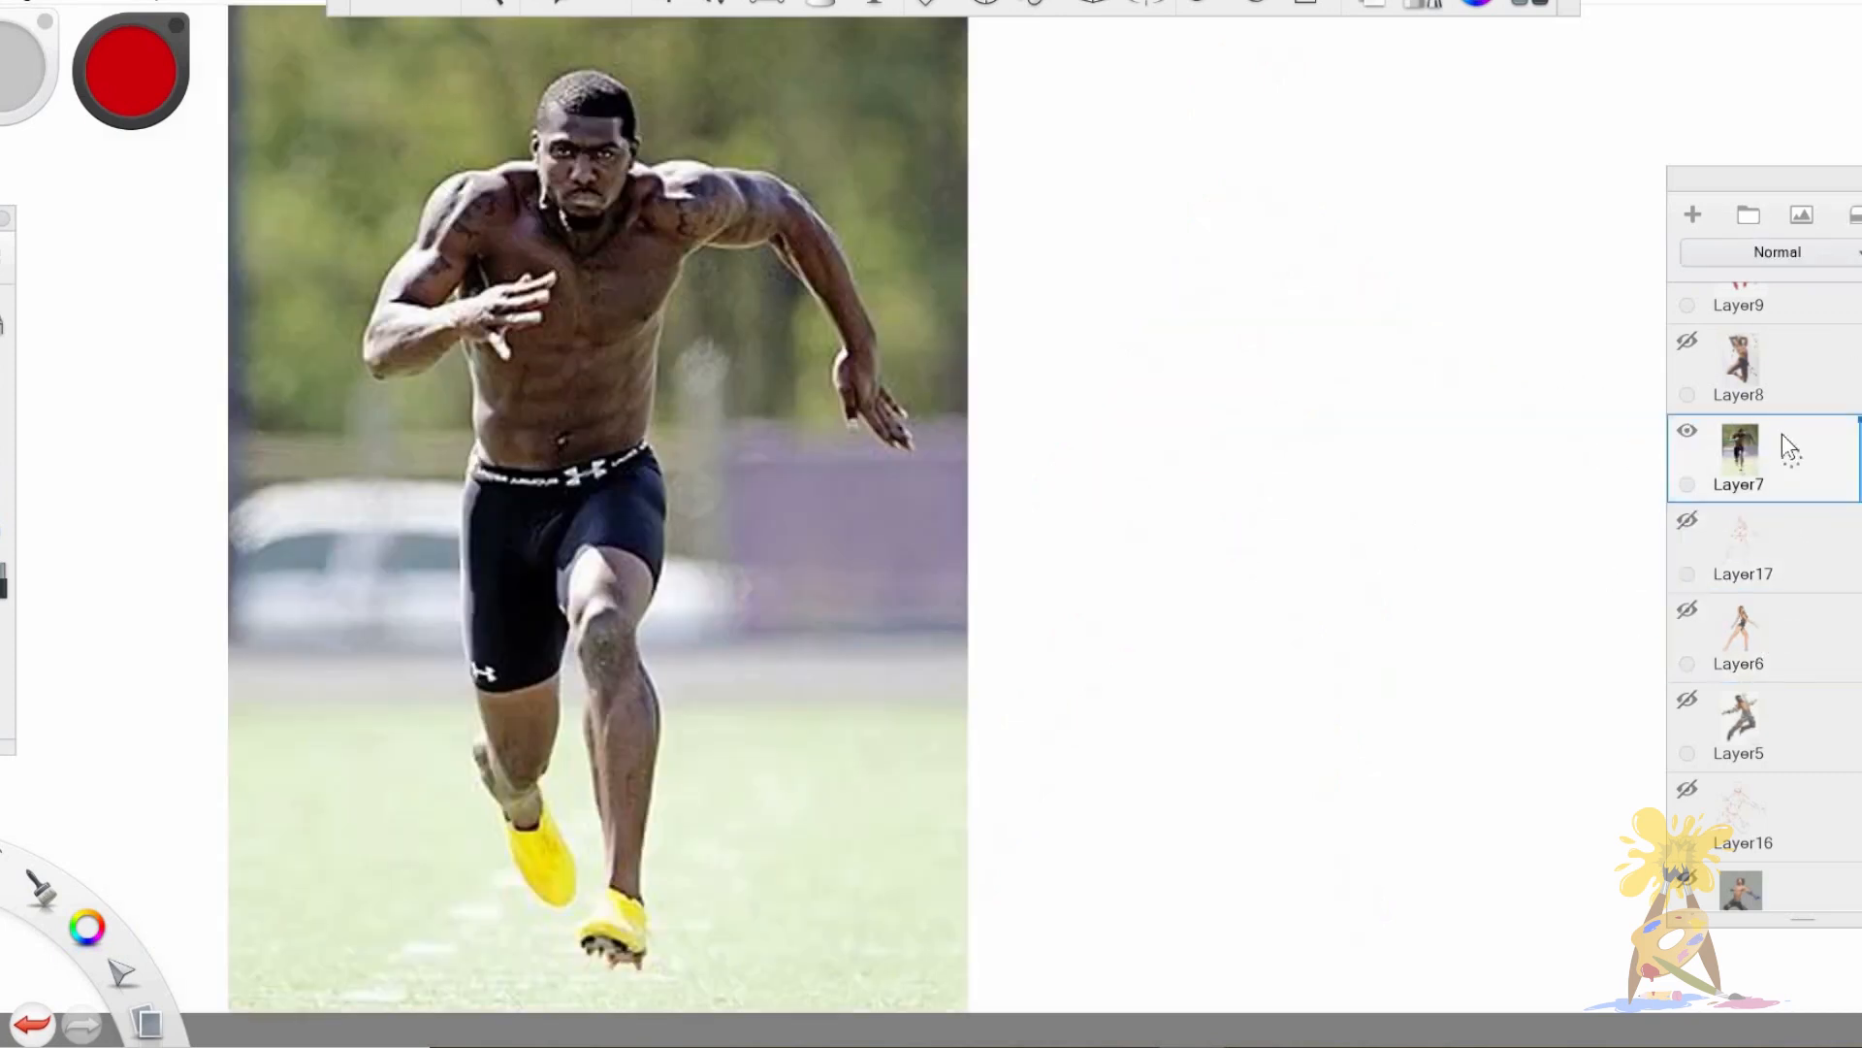
pyautogui.moveTo(1859, 420); pyautogui.dragTo(1860, 482)
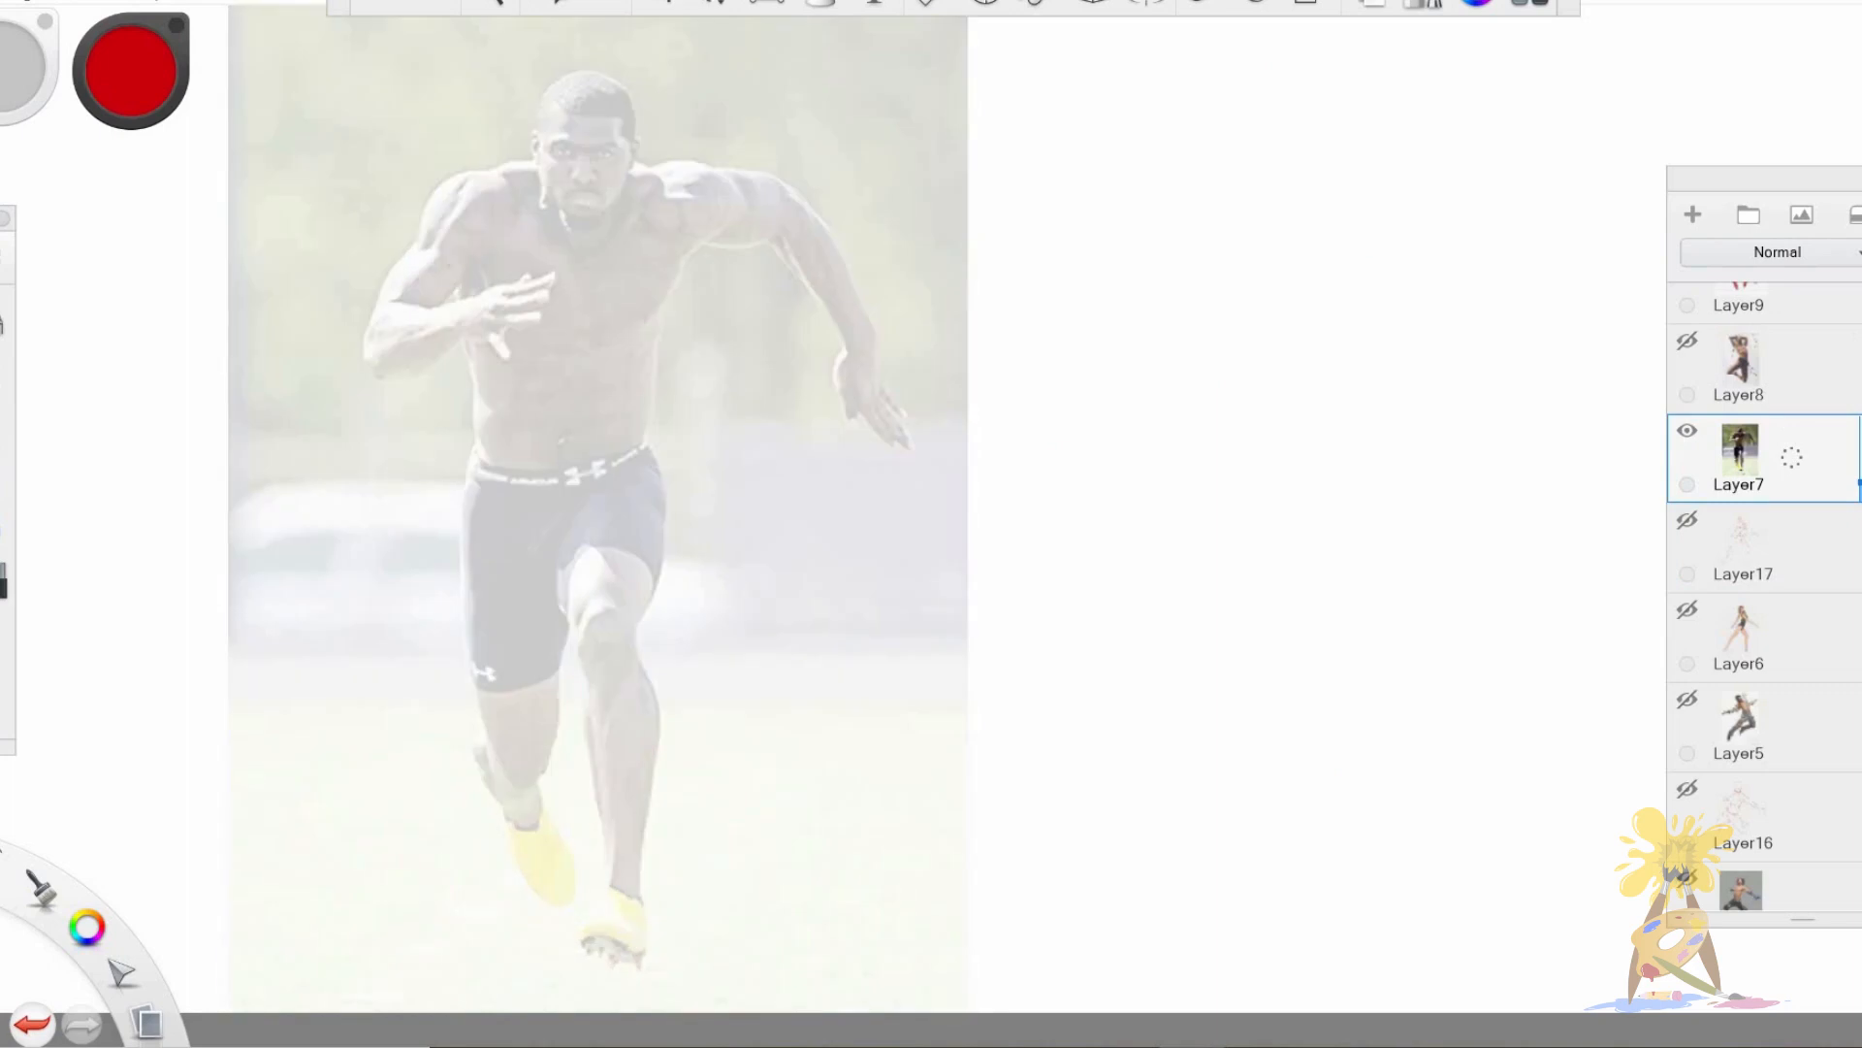
# On a new layer, draw the sprinter's torso with centre line, chest and waist curves and oval shoulders.
pyautogui.click(1693, 214)
pyautogui.moveTo(479, 213); pyautogui.dragTo(485, 444)
pyautogui.moveTo(454, 203)
pyautogui.mouseDown()
pyautogui.moveTo(665, 225)
pyautogui.moveTo(632, 448)
pyautogui.mouseUp()
pyautogui.moveTo(485, 455); pyautogui.dragTo(632, 448)
pyautogui.moveTo(490, 335); pyautogui.dragTo(626, 342)
pyautogui.moveTo(487, 464); pyautogui.dragTo(619, 461)
pyautogui.moveTo(577, 221); pyautogui.dragTo(580, 451)
pyautogui.moveTo(490, 184)
pyautogui.mouseDown()
pyautogui.moveTo(456, 250)
pyautogui.moveTo(431, 243)
pyautogui.mouseUp()
pyautogui.moveTo(679, 180); pyautogui.dragTo(715, 209)
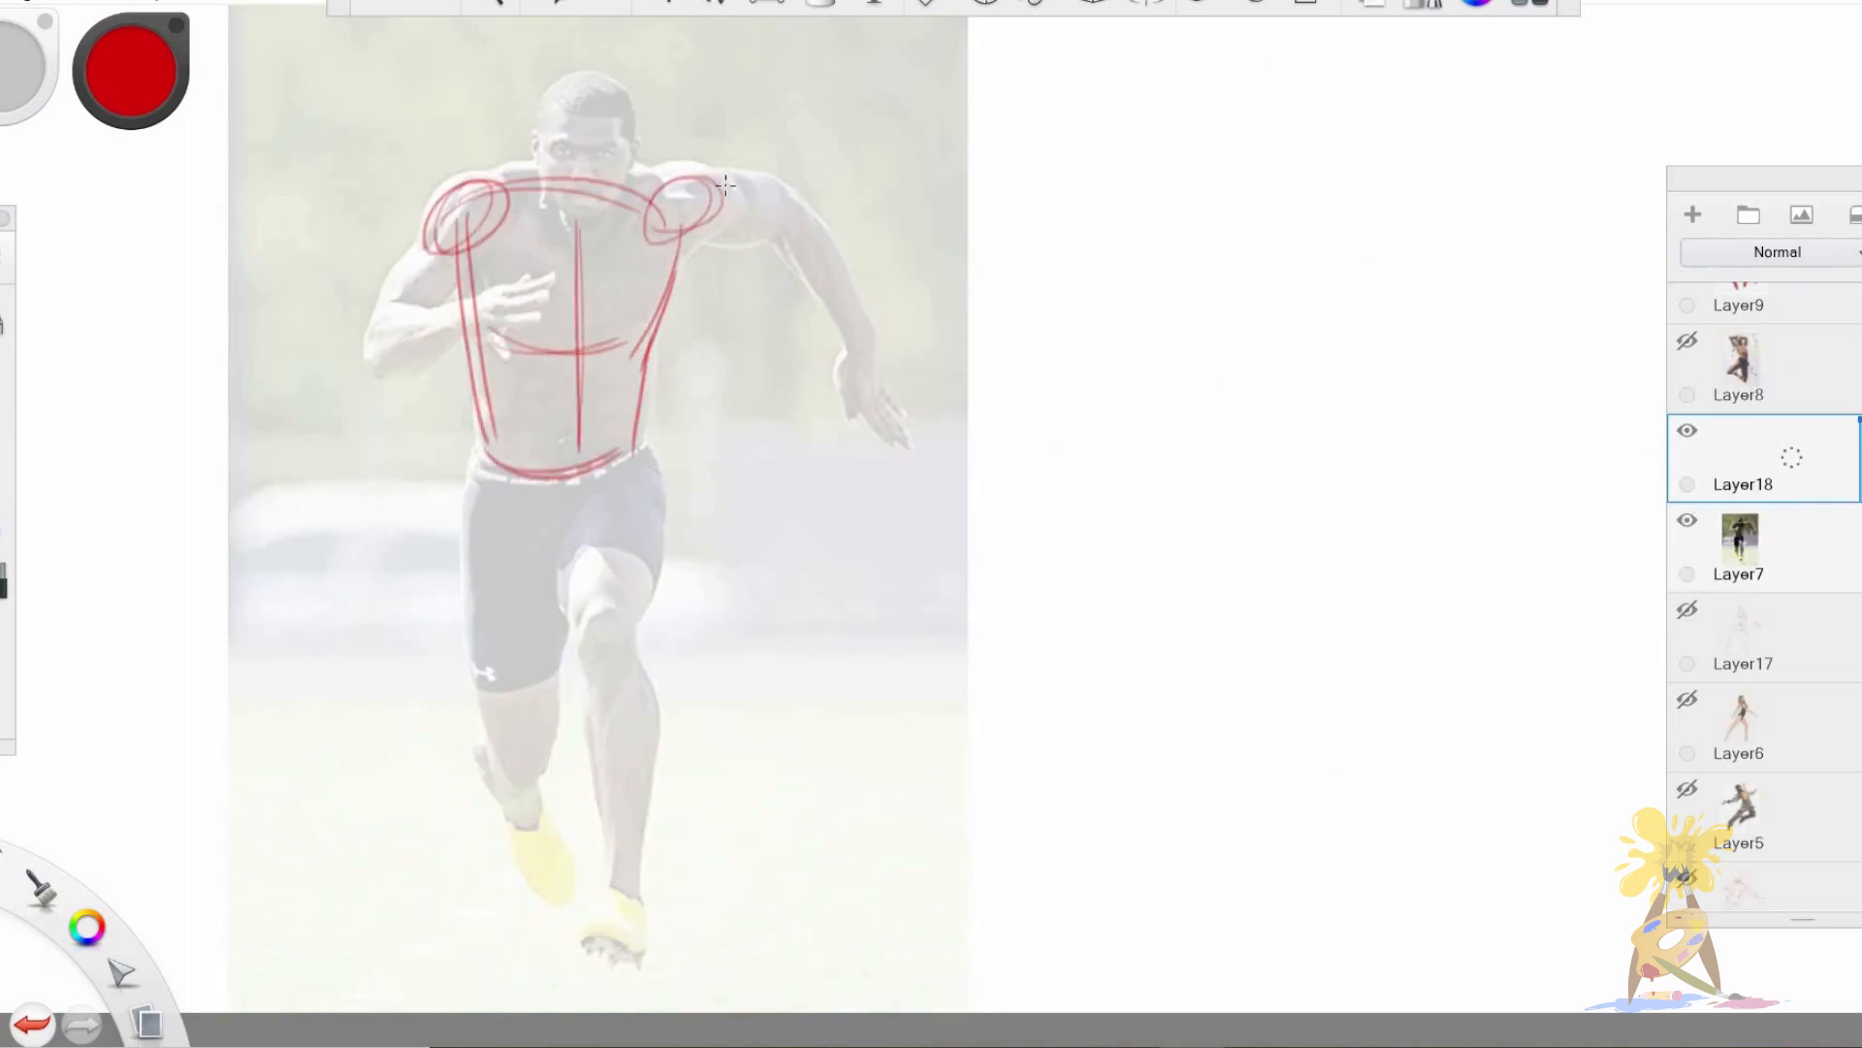
# Outline the sprinter's arm swung outward and the other arm bent across the chest with its hand.
pyautogui.moveTo(652, 273); pyautogui.dragTo(766, 236)
pyautogui.moveTo(669, 260)
pyautogui.mouseDown()
pyautogui.moveTo(769, 239)
pyautogui.moveTo(873, 369)
pyautogui.moveTo(771, 240)
pyautogui.mouseUp()
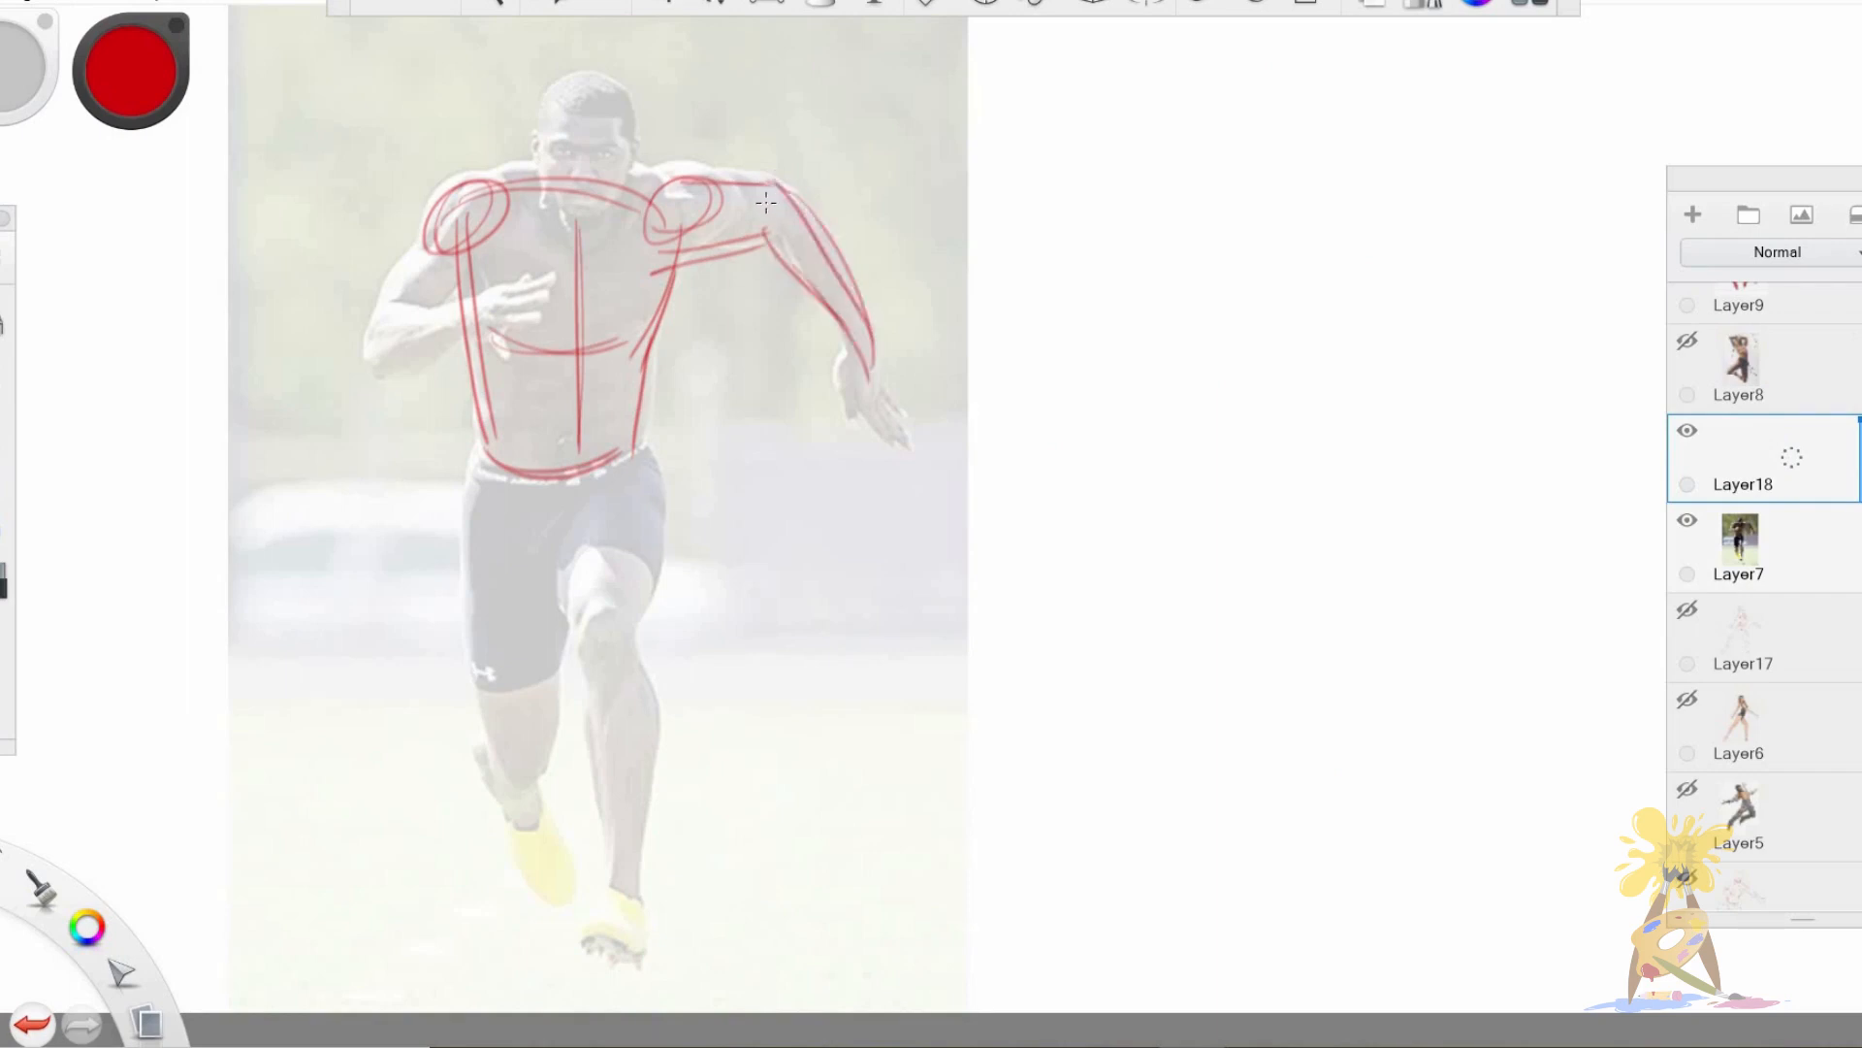
pyautogui.moveTo(443, 204)
pyautogui.mouseDown()
pyautogui.moveTo(361, 341)
pyautogui.moveTo(504, 309)
pyautogui.mouseUp()
pyautogui.moveTo(398, 301); pyautogui.dragTo(577, 276)
pyautogui.moveTo(448, 251); pyautogui.dragTo(489, 315)
# Draw the sprinter's pelvis and the front leg with thigh, knee, shin and foot, redoing unsatisfactory lower-leg strokes.
pyautogui.moveTo(462, 487); pyautogui.dragTo(558, 564)
pyautogui.moveTo(558, 563)
pyautogui.mouseDown()
pyautogui.moveTo(645, 463)
pyautogui.moveTo(626, 615)
pyautogui.mouseUp()
pyautogui.moveTo(594, 504)
pyautogui.mouseDown()
pyautogui.moveTo(580, 651)
pyautogui.moveTo(621, 863)
pyautogui.mouseUp()
pyautogui.moveTo(582, 683); pyautogui.dragTo(586, 718)
pyautogui.moveTo(599, 805); pyautogui.dragTo(618, 901)
pyautogui.hotkey('ctrl', 'z')
# Outline the thigh of the sprinter's trailing leg down to the knee, with a curved contour line across it.
pyautogui.hotkey('ctrl', 'z')
pyautogui.moveTo(628, 643); pyautogui.dragTo(637, 881)
pyautogui.moveTo(579, 672)
pyautogui.mouseDown()
pyautogui.moveTo(602, 898)
pyautogui.moveTo(662, 924)
pyautogui.mouseUp()
pyautogui.moveTo(464, 471); pyautogui.dragTo(492, 728)
pyautogui.moveTo(561, 549); pyautogui.dragTo(544, 766)
pyautogui.moveTo(553, 618); pyautogui.dragTo(466, 585)
pyautogui.moveTo(490, 735)
pyautogui.mouseDown()
pyautogui.moveTo(548, 753)
pyautogui.moveTo(533, 832)
pyautogui.mouseUp()
pyautogui.hotkey('ctrl', 'z')
# Make the sprinter photo slightly more visible and sketch the trailing lower leg and foot on Layer18.
pyautogui.click(1824, 550)
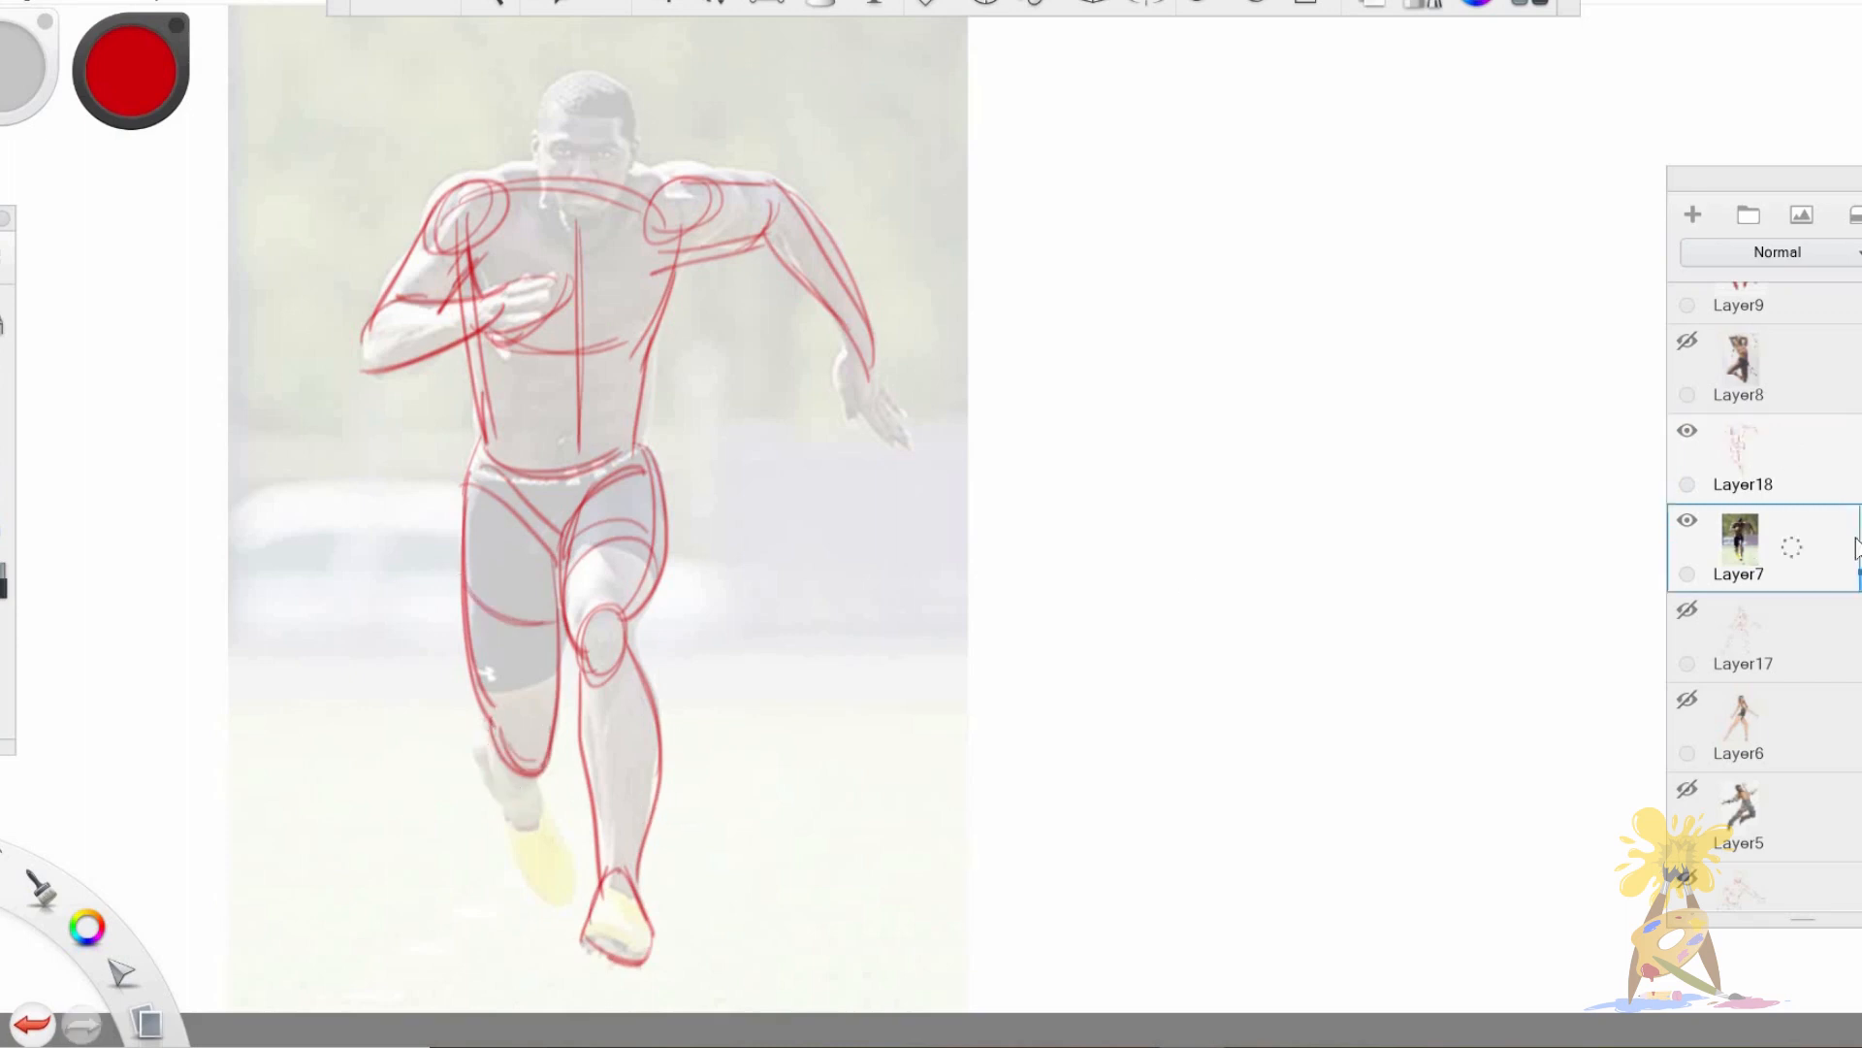
pyautogui.moveTo(1860, 574); pyautogui.dragTo(1860, 566)
pyautogui.click(1804, 477)
pyautogui.moveTo(482, 720)
pyautogui.mouseDown()
pyautogui.moveTo(540, 889)
pyautogui.moveTo(529, 757)
pyautogui.mouseUp()
pyautogui.moveTo(419, 527); pyautogui.dragTo(430, 669)
# Draw the sprinter's head with a vertical centre line, an eye line and the jaw.
pyautogui.moveTo(561, 226); pyautogui.dragTo(588, 353)
pyautogui.moveTo(625, 215); pyautogui.dragTo(550, 267)
pyautogui.moveTo(615, 213); pyautogui.dragTo(637, 324)
pyautogui.moveTo(561, 352)
pyautogui.mouseDown()
pyautogui.moveTo(598, 356)
pyautogui.moveTo(628, 295)
pyautogui.mouseUp()
pyautogui.moveTo(599, 219); pyautogui.dragTo(595, 366)
# Sketch the hand of the sprinter's outward arm and reinforce the contours of both arms and the torso.
pyautogui.moveTo(691, 323); pyautogui.dragTo(656, 380)
pyautogui.moveTo(666, 413); pyautogui.dragTo(789, 375)
pyautogui.moveTo(854, 497)
pyautogui.mouseDown()
pyautogui.moveTo(908, 589)
pyautogui.moveTo(900, 573)
pyautogui.mouseUp()
pyautogui.moveTo(568, 417); pyautogui.dragTo(365, 517)
pyautogui.moveTo(392, 436); pyautogui.dragTo(479, 323)
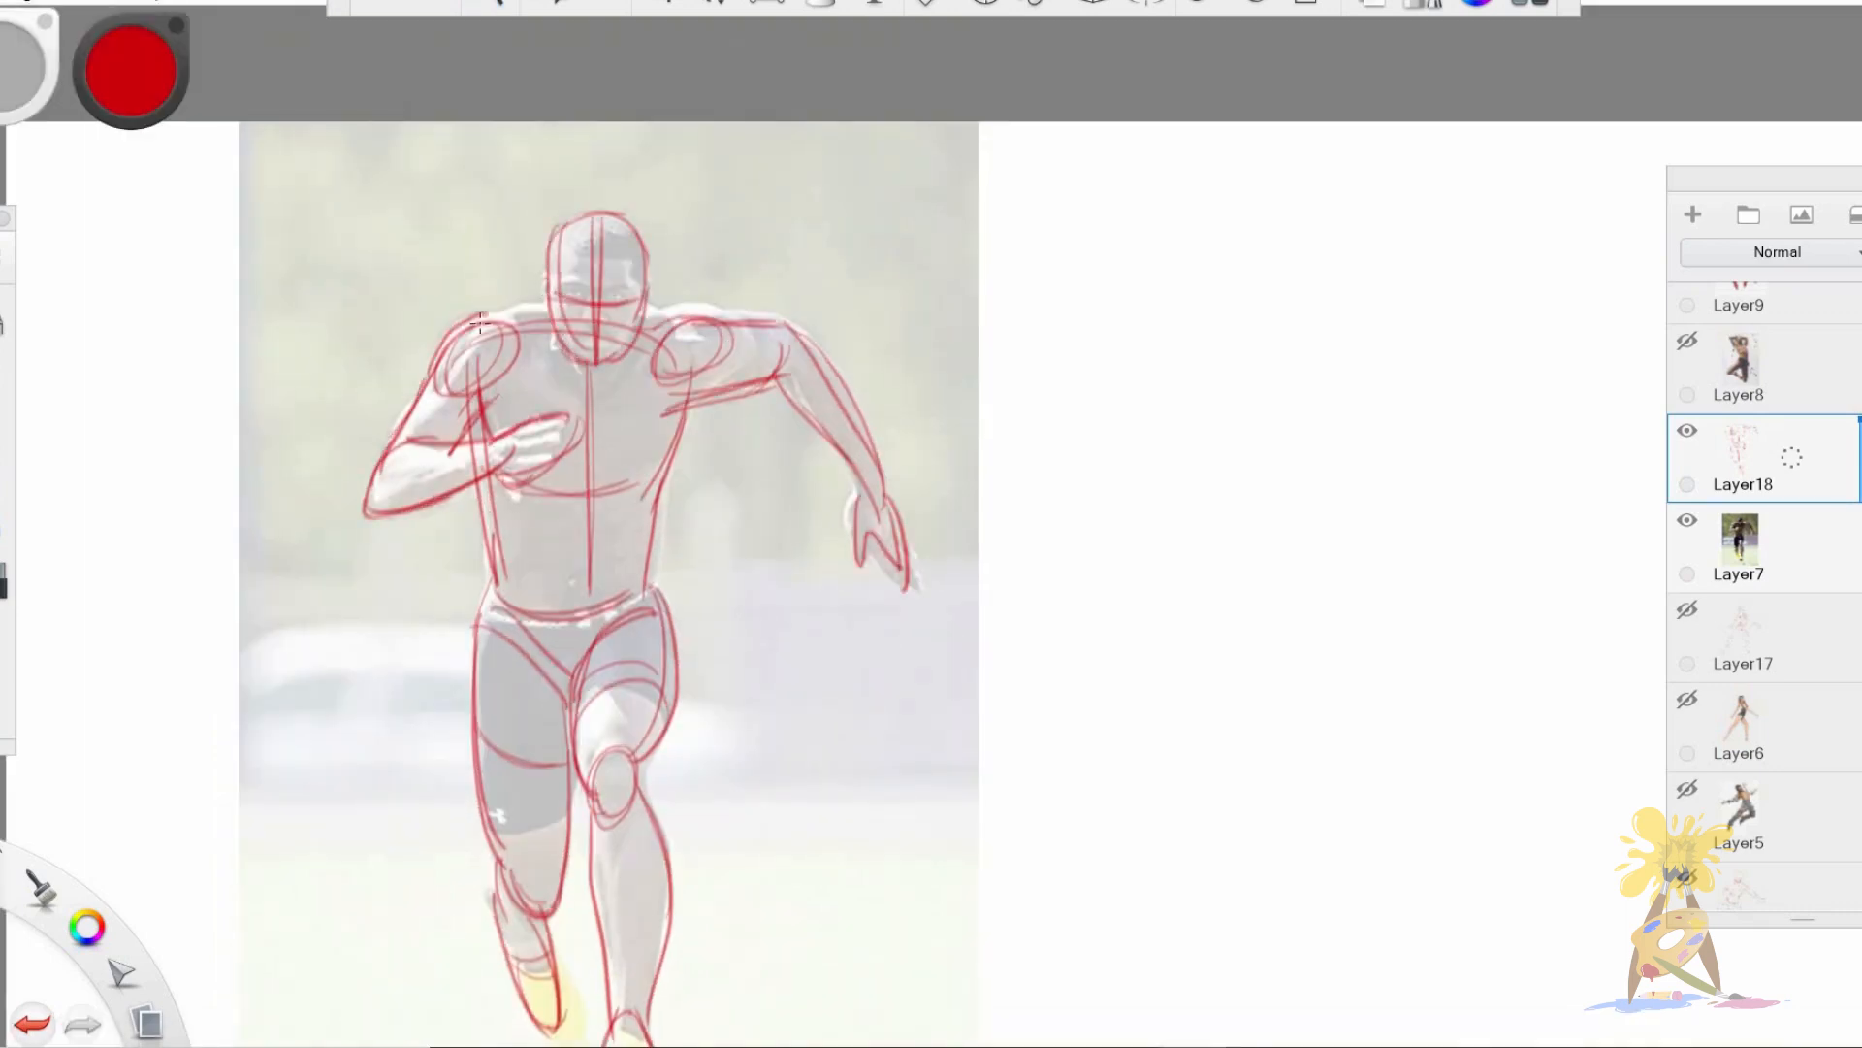
pyautogui.moveTo(500, 557); pyautogui.dragTo(505, 588)
# Move the sprinter drawing onto the blank area beside the photo and fine-tune its placement.
pyautogui.press('v')
pyautogui.moveTo(851, 739)
pyautogui.mouseDown()
pyautogui.moveTo(1013, 710)
pyautogui.moveTo(1580, 708)
pyautogui.mouseUp()
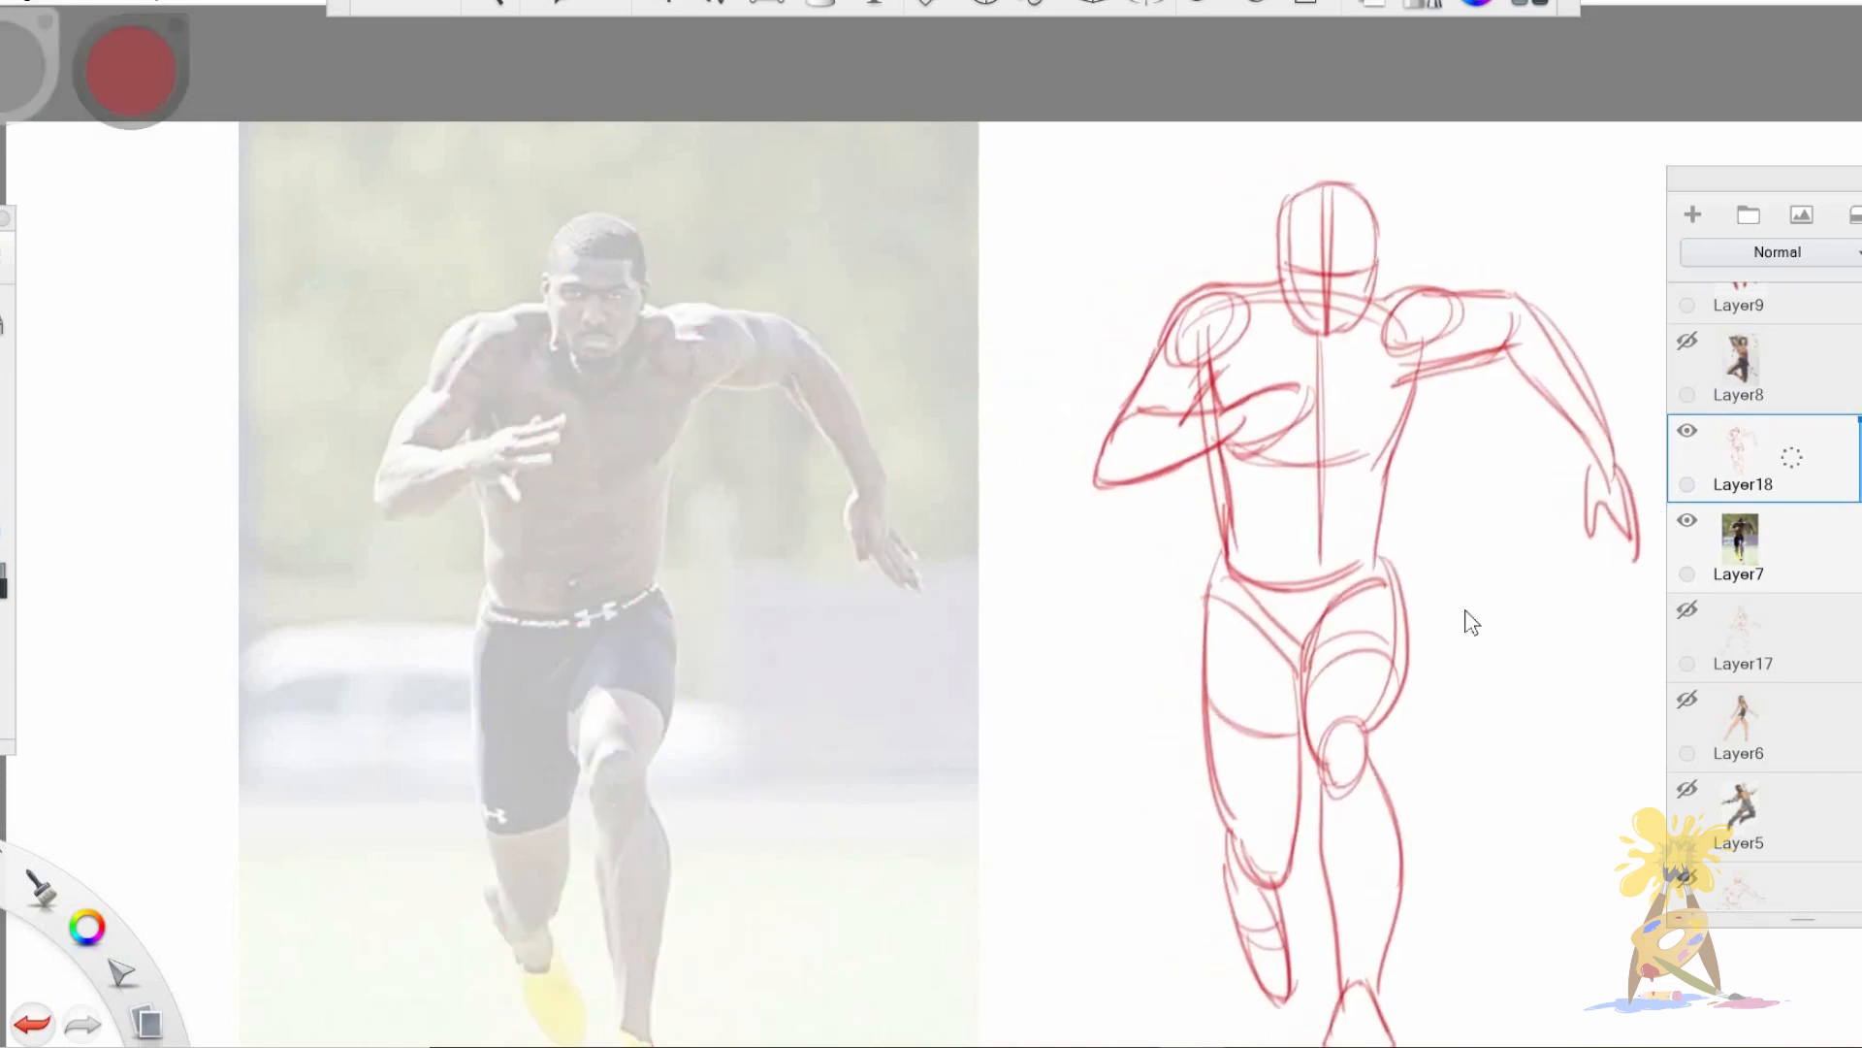
pyautogui.press('space')
pyautogui.moveTo(1088, 648); pyautogui.dragTo(1048, 669)
pyautogui.moveTo(1297, 710); pyautogui.dragTo(1189, 659)
pyautogui.press('v')
pyautogui.moveTo(1136, 791); pyautogui.dragTo(1207, 796)
# Replace the sprinter's layers with the leaping man photo on Layer8, fade it and add a blank layer above.
pyautogui.click(1687, 521)
pyautogui.click(1687, 430)
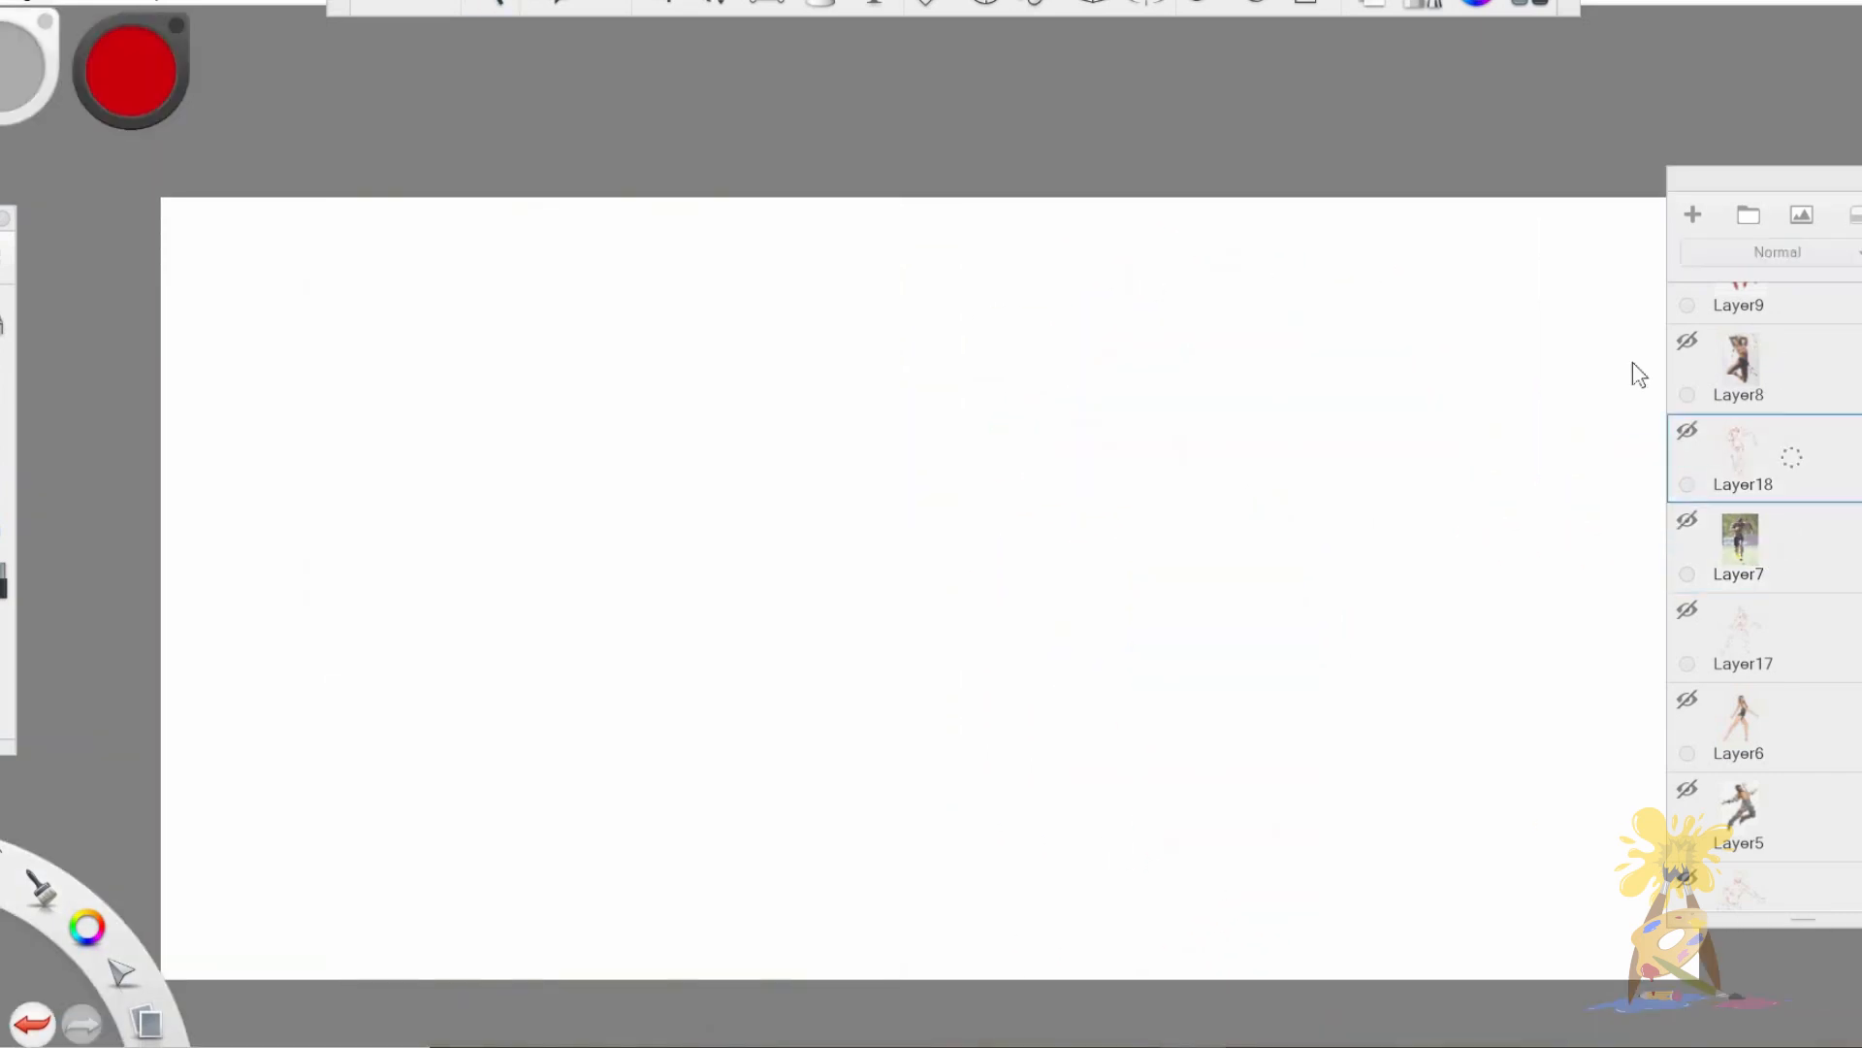
pyautogui.click(1687, 341)
pyautogui.moveTo(1860, 332); pyautogui.dragTo(1860, 394)
pyautogui.moveTo(1792, 367); pyautogui.dragTo(1785, 282)
pyautogui.moveTo(1794, 456); pyautogui.dragTo(1795, 593)
pyautogui.press('space')
pyautogui.moveTo(812, 505); pyautogui.dragTo(873, 485)
pyautogui.moveTo(538, 605); pyautogui.dragTo(689, 607)
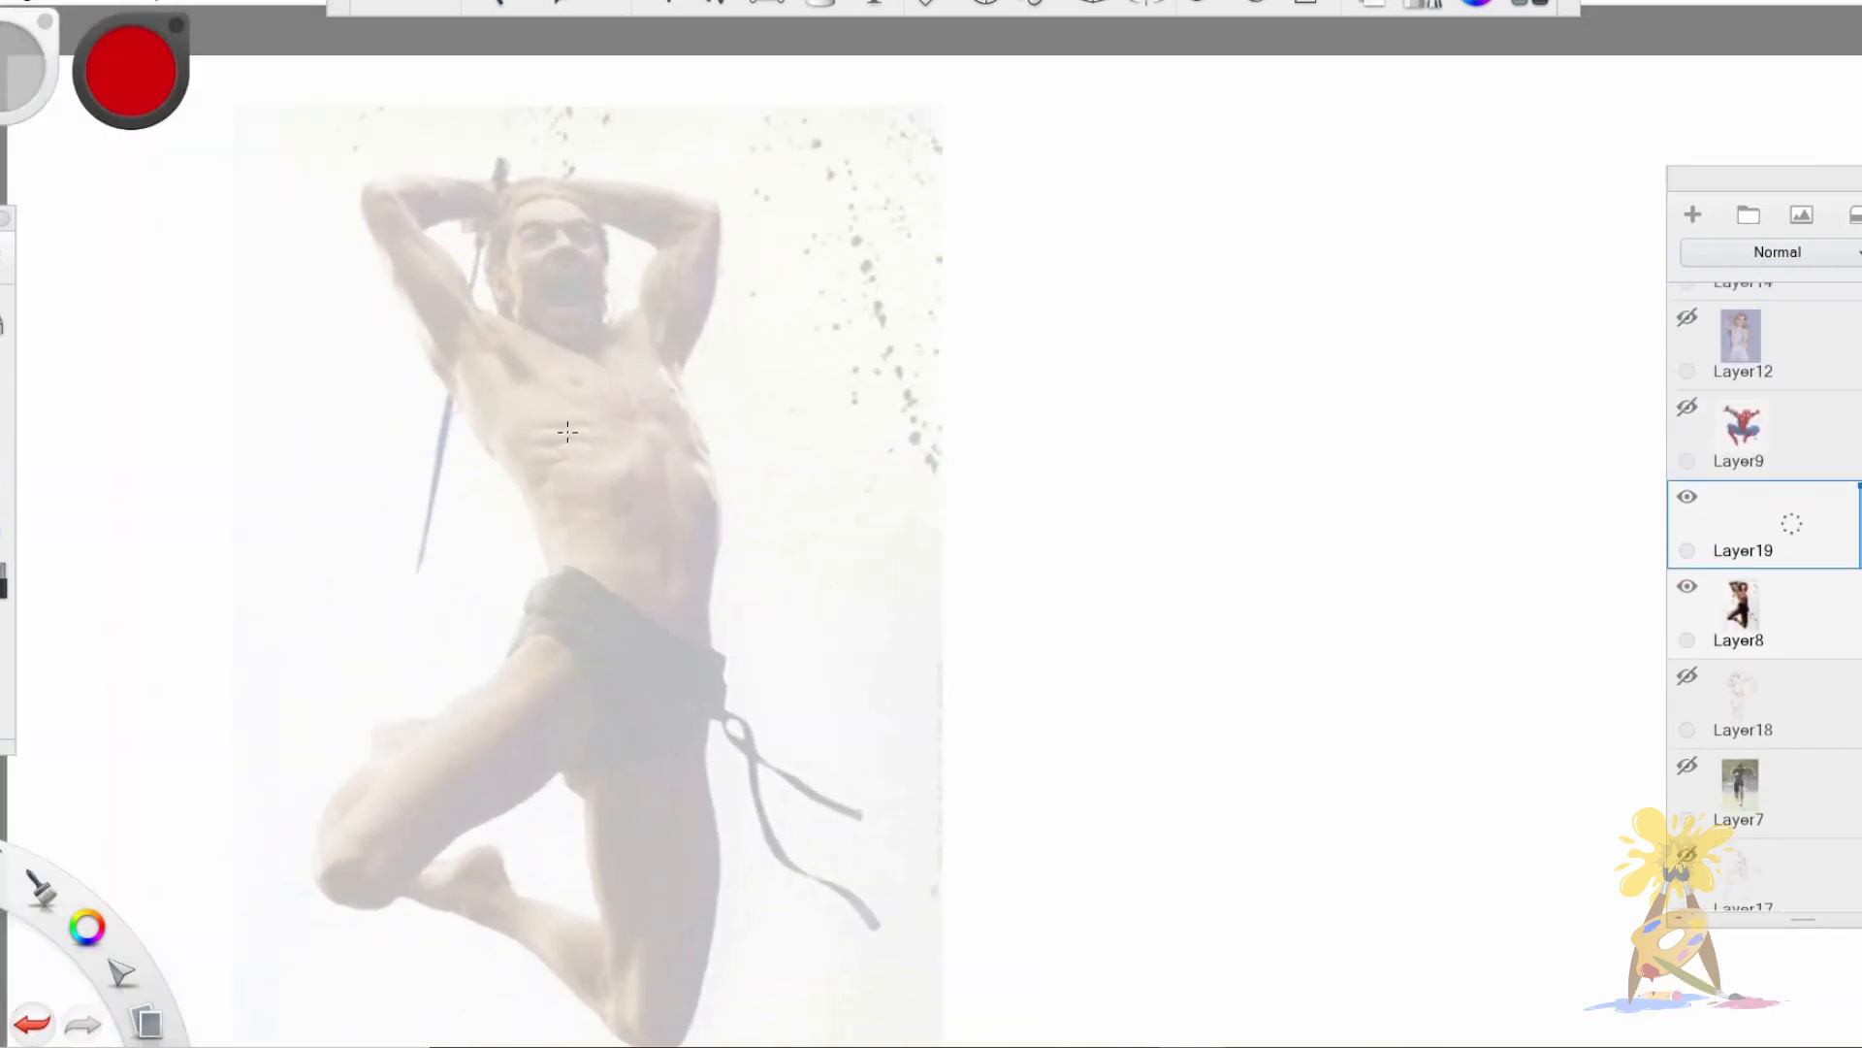
# Draw the leaping man's torso with a curved centre line, rib arch, side contours and an oval waist.
pyautogui.moveTo(603, 353); pyautogui.dragTo(663, 613)
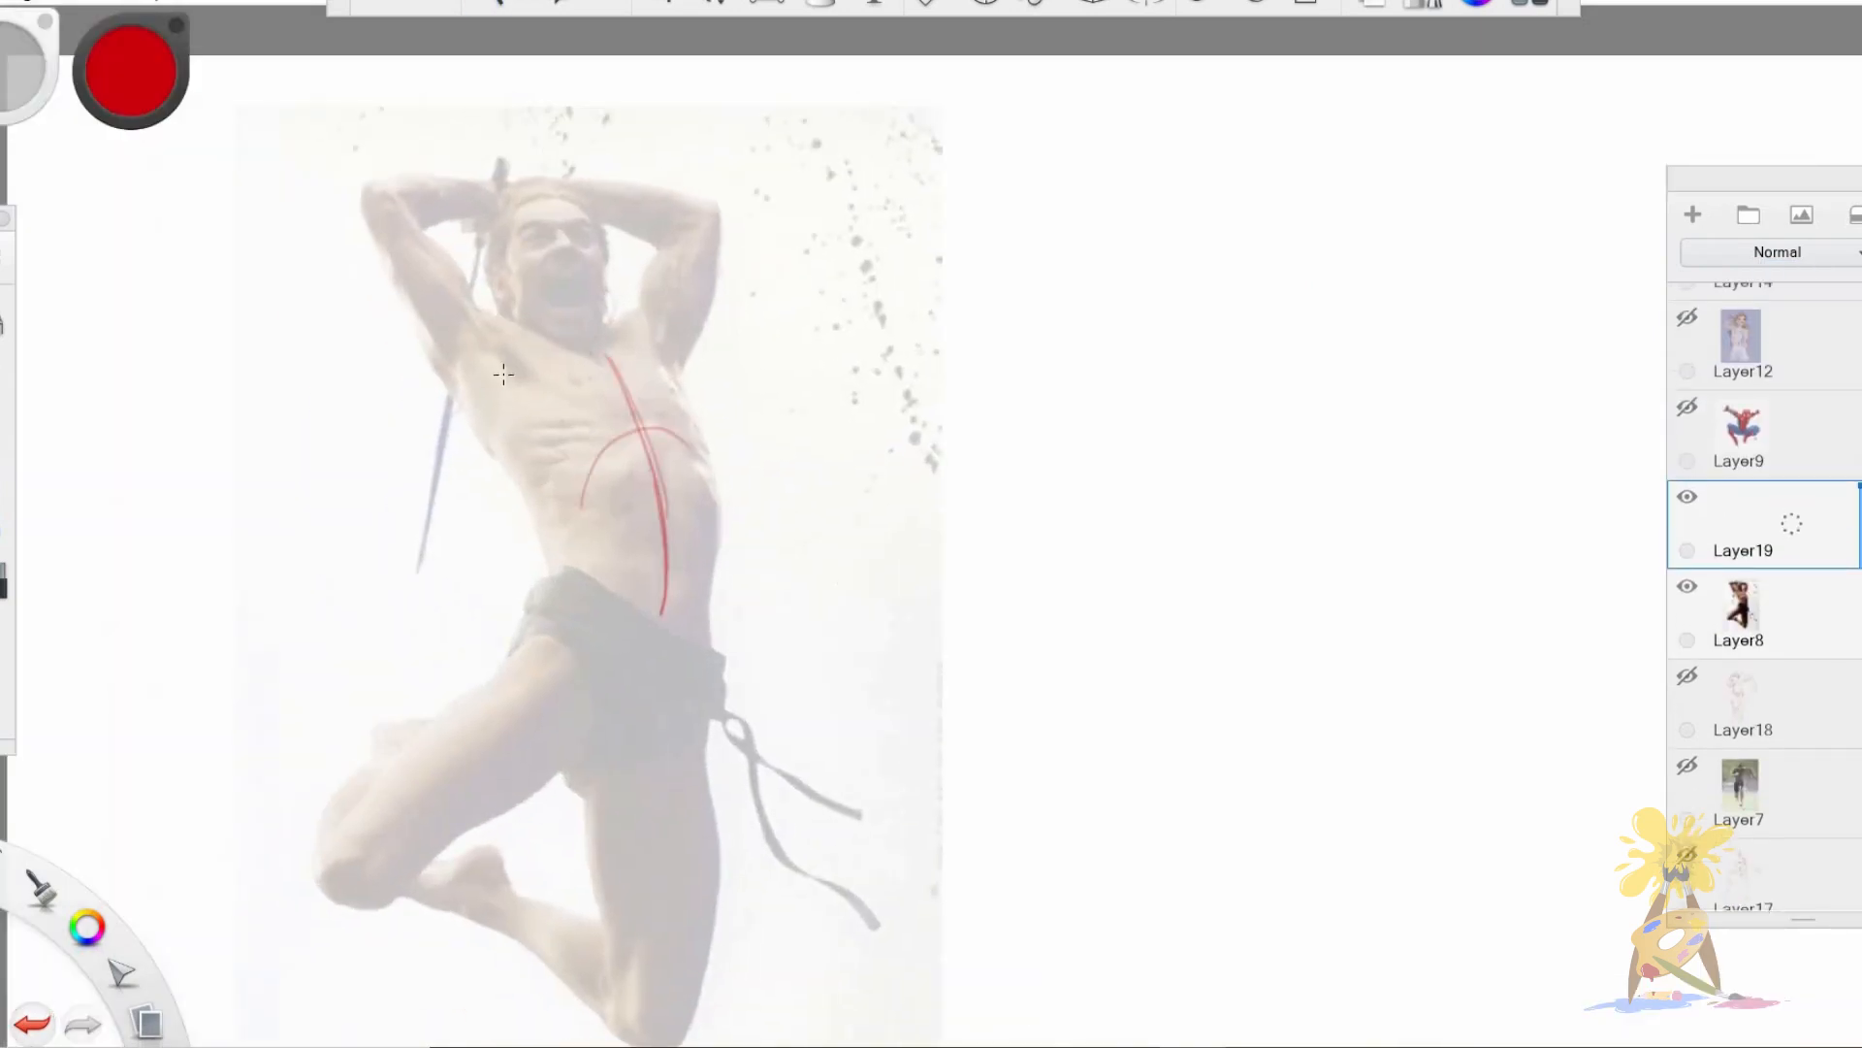
pyautogui.moveTo(465, 407)
pyautogui.mouseDown()
pyautogui.moveTo(553, 590)
pyautogui.moveTo(716, 471)
pyautogui.mouseUp()
pyautogui.moveTo(646, 351); pyautogui.dragTo(713, 643)
pyautogui.moveTo(556, 578); pyautogui.dragTo(704, 642)
pyautogui.hotkey('ctrl', 'z')
pyautogui.moveTo(561, 584); pyautogui.dragTo(713, 644)
# Draw the leaping man's chest line and both raised shoulders.
pyautogui.moveTo(499, 365); pyautogui.dragTo(595, 418)
pyautogui.moveTo(450, 309); pyautogui.dragTo(508, 420)
pyautogui.moveTo(457, 306); pyautogui.dragTo(526, 368)
pyautogui.moveTo(619, 324); pyautogui.dragTo(674, 370)
# Draw the leaping man's tilted head with curved eye line, jaw and centre line.
pyautogui.moveTo(556, 193); pyautogui.dragTo(498, 308)
pyautogui.moveTo(520, 190); pyautogui.dragTo(611, 257)
pyautogui.moveTo(499, 288)
pyautogui.mouseDown()
pyautogui.moveTo(609, 233)
pyautogui.moveTo(609, 326)
pyautogui.mouseUp()
pyautogui.moveTo(532, 322); pyautogui.dragTo(611, 329)
pyautogui.moveTo(544, 196); pyautogui.dragTo(590, 334)
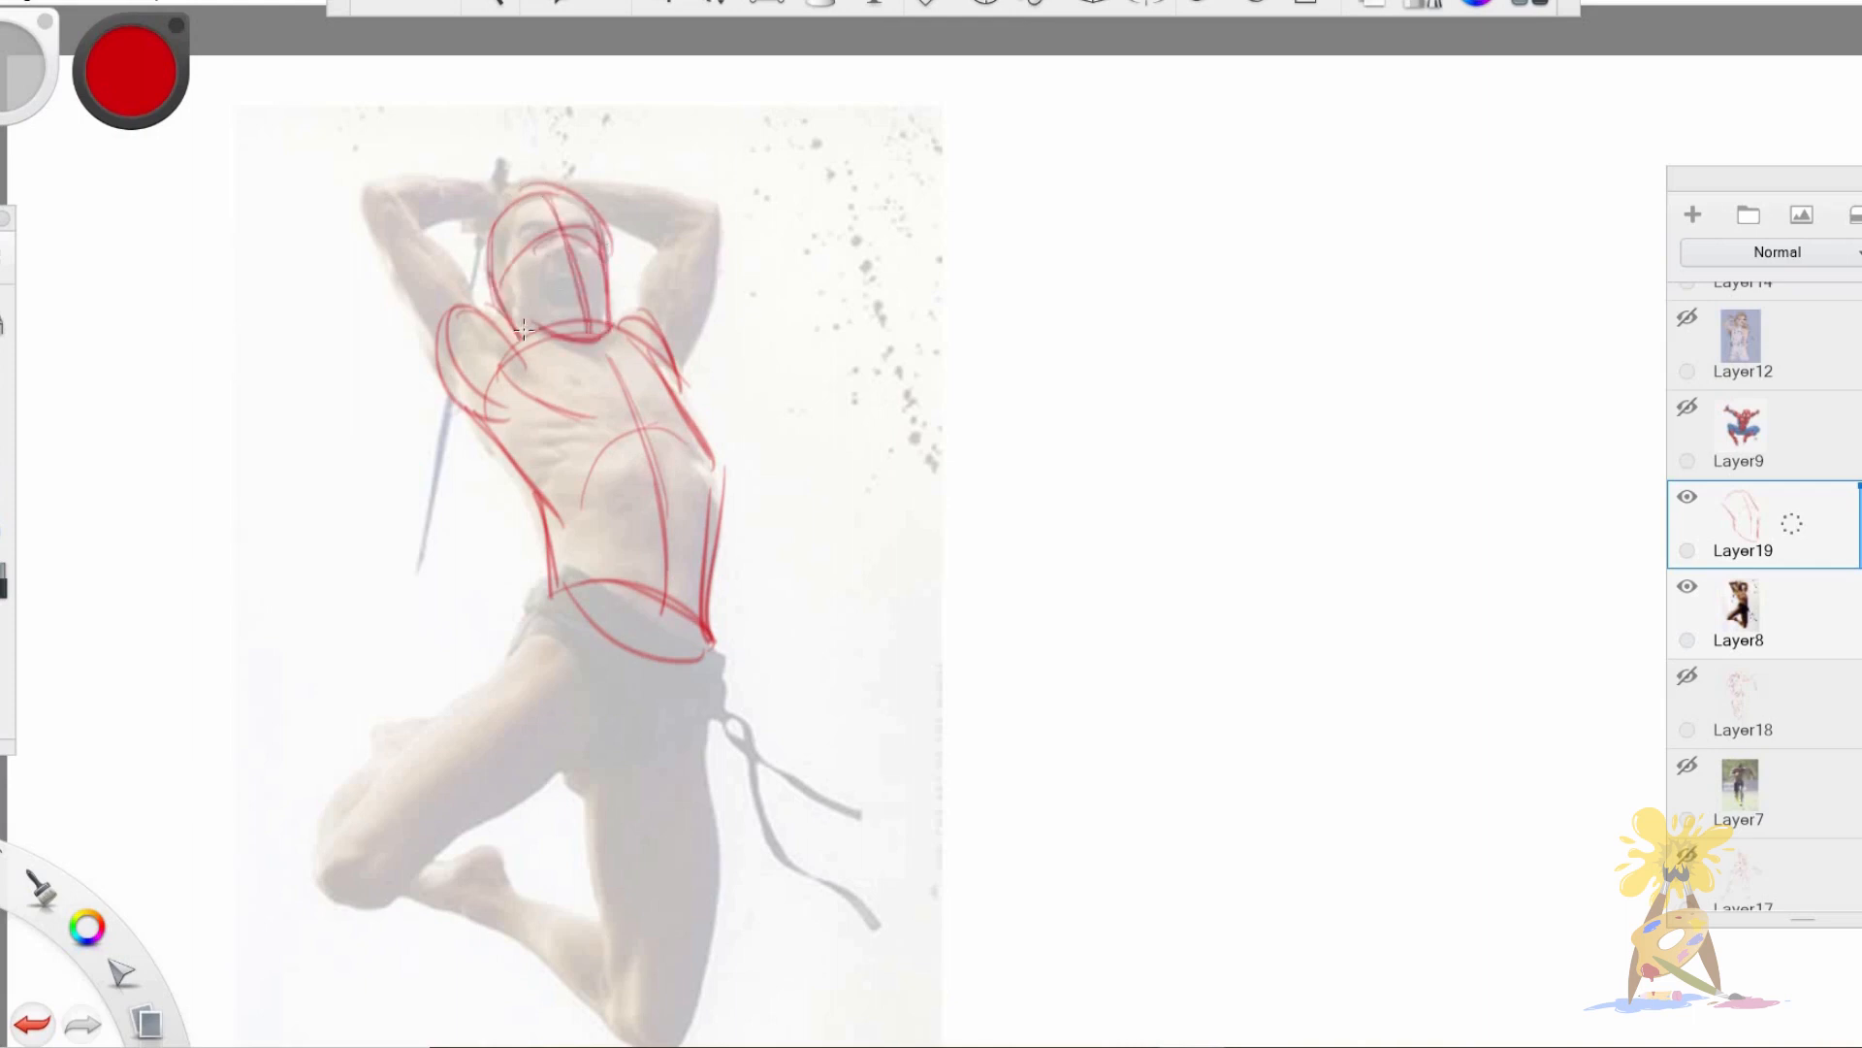
# Outline both raised arms bent behind the leaping man's head and trace the blade hanging behind the shoulder.
pyautogui.moveTo(362, 191); pyautogui.dragTo(448, 365)
pyautogui.moveTo(373, 215)
pyautogui.mouseDown()
pyautogui.moveTo(464, 374)
pyautogui.moveTo(503, 332)
pyautogui.mouseUp()
pyautogui.moveTo(662, 247); pyautogui.dragTo(627, 339)
pyautogui.moveTo(720, 211); pyautogui.dragTo(672, 378)
pyautogui.moveTo(679, 238); pyautogui.dragTo(660, 254)
pyautogui.moveTo(367, 186); pyautogui.dragTo(713, 225)
pyautogui.moveTo(676, 246); pyautogui.dragTo(601, 189)
pyautogui.moveTo(449, 397); pyautogui.dragTo(429, 515)
# Reinforce the side of the torso and draw the leaping man's pelvis with its curved leg opening.
pyautogui.moveTo(481, 885); pyautogui.dragTo(499, 681)
pyautogui.moveTo(732, 242); pyautogui.dragTo(721, 415)
pyautogui.moveTo(525, 428); pyautogui.dragTo(608, 570)
pyautogui.moveTo(580, 414); pyautogui.dragTo(627, 545)
pyautogui.moveTo(729, 437)
pyautogui.mouseDown()
pyautogui.moveTo(690, 524)
pyautogui.moveTo(640, 574)
pyautogui.mouseUp()
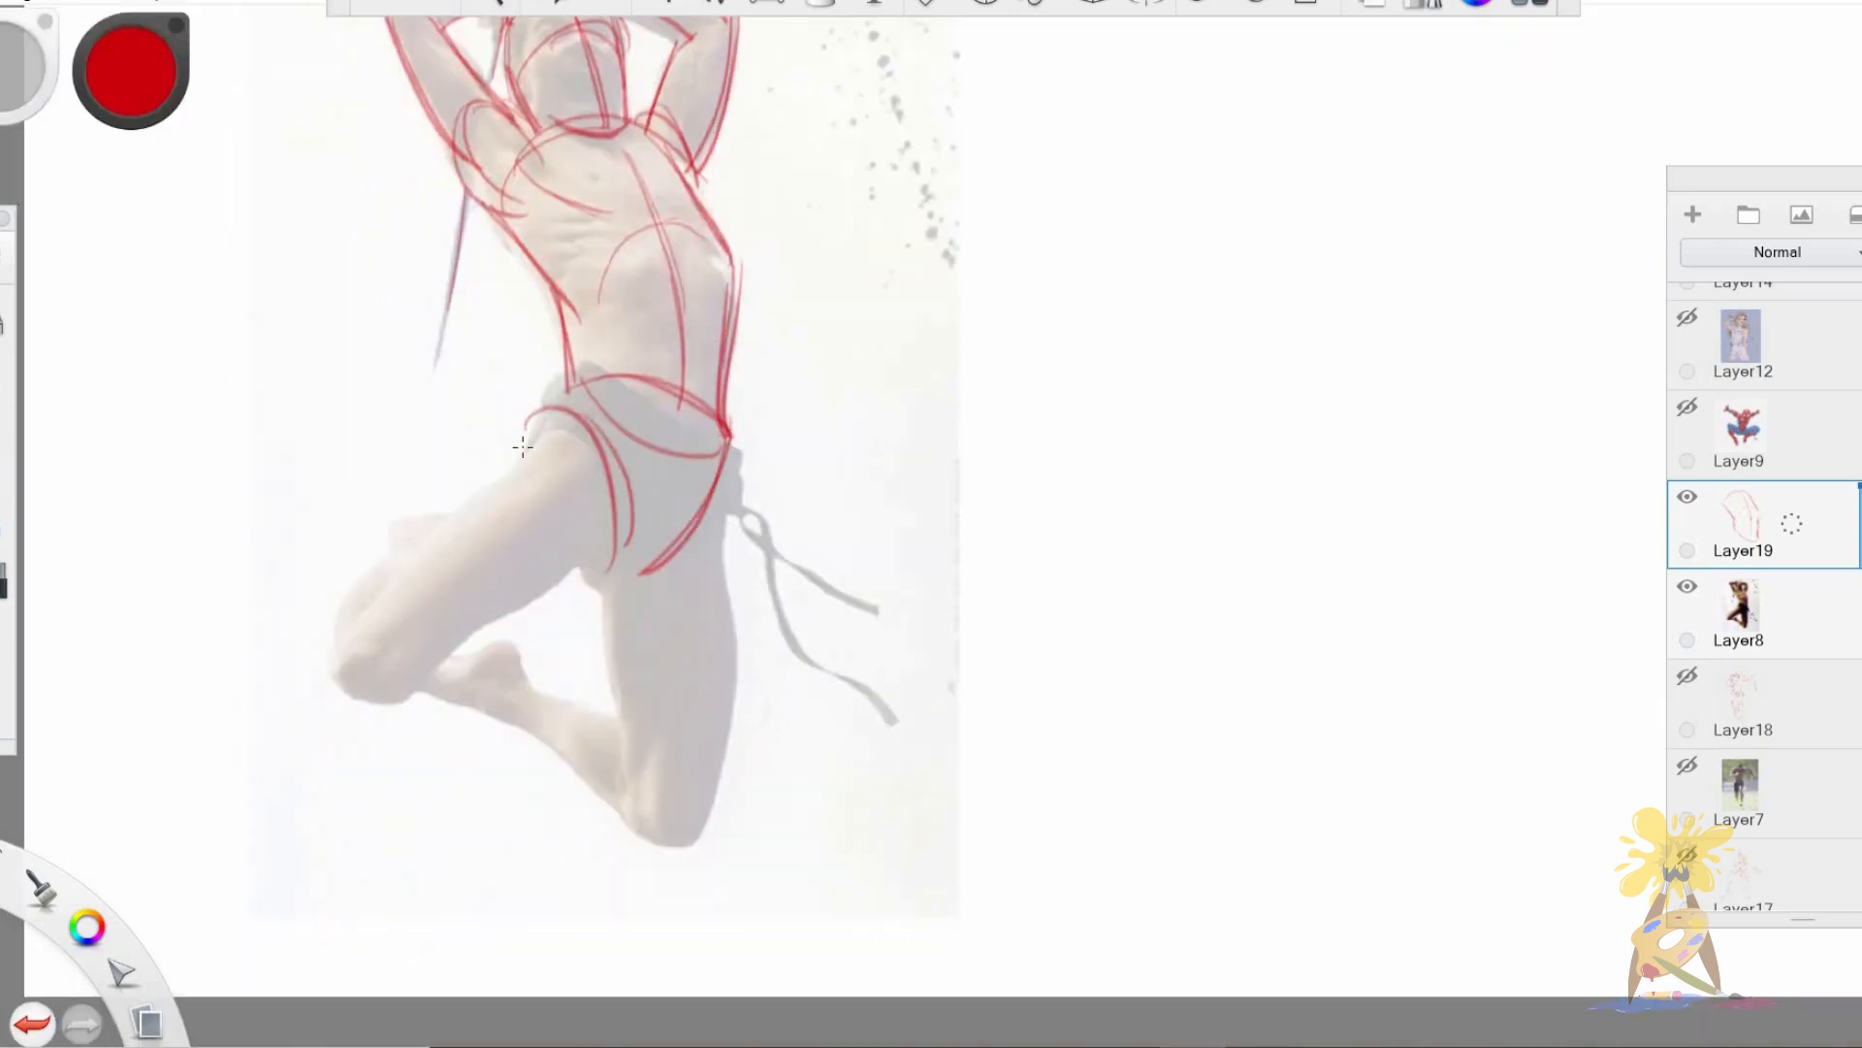
# Outline both thighs of the leaping man, one raised sideways and one hanging down to the knee.
pyautogui.moveTo(511, 445); pyautogui.dragTo(366, 661)
pyautogui.moveTo(580, 570); pyautogui.dragTo(381, 691)
pyautogui.moveTo(734, 453); pyautogui.dragTo(709, 802)
pyautogui.moveTo(603, 588); pyautogui.dragTo(631, 768)
pyautogui.moveTo(723, 667); pyautogui.dragTo(710, 780)
# Draw the leaping man's folded lower legs, foot and knee, and reinforce the raised thigh's contours.
pyautogui.moveTo(593, 584); pyautogui.dragTo(694, 532)
pyautogui.moveTo(460, 656); pyautogui.dragTo(531, 690)
pyautogui.moveTo(526, 691); pyautogui.dragTo(630, 728)
pyautogui.moveTo(440, 694)
pyautogui.mouseDown()
pyautogui.moveTo(514, 724)
pyautogui.moveTo(635, 832)
pyautogui.mouseUp()
pyautogui.moveTo(642, 839); pyautogui.dragTo(716, 799)
pyautogui.moveTo(378, 517); pyautogui.dragTo(445, 501)
pyautogui.moveTo(569, 413)
pyautogui.mouseDown()
pyautogui.moveTo(464, 498)
pyautogui.moveTo(388, 695)
pyautogui.mouseUp()
pyautogui.moveTo(590, 574); pyautogui.dragTo(385, 708)
# Move the leaping man drawing onto the blank area beside its photo.
pyautogui.scroll(-3, 602, 391)
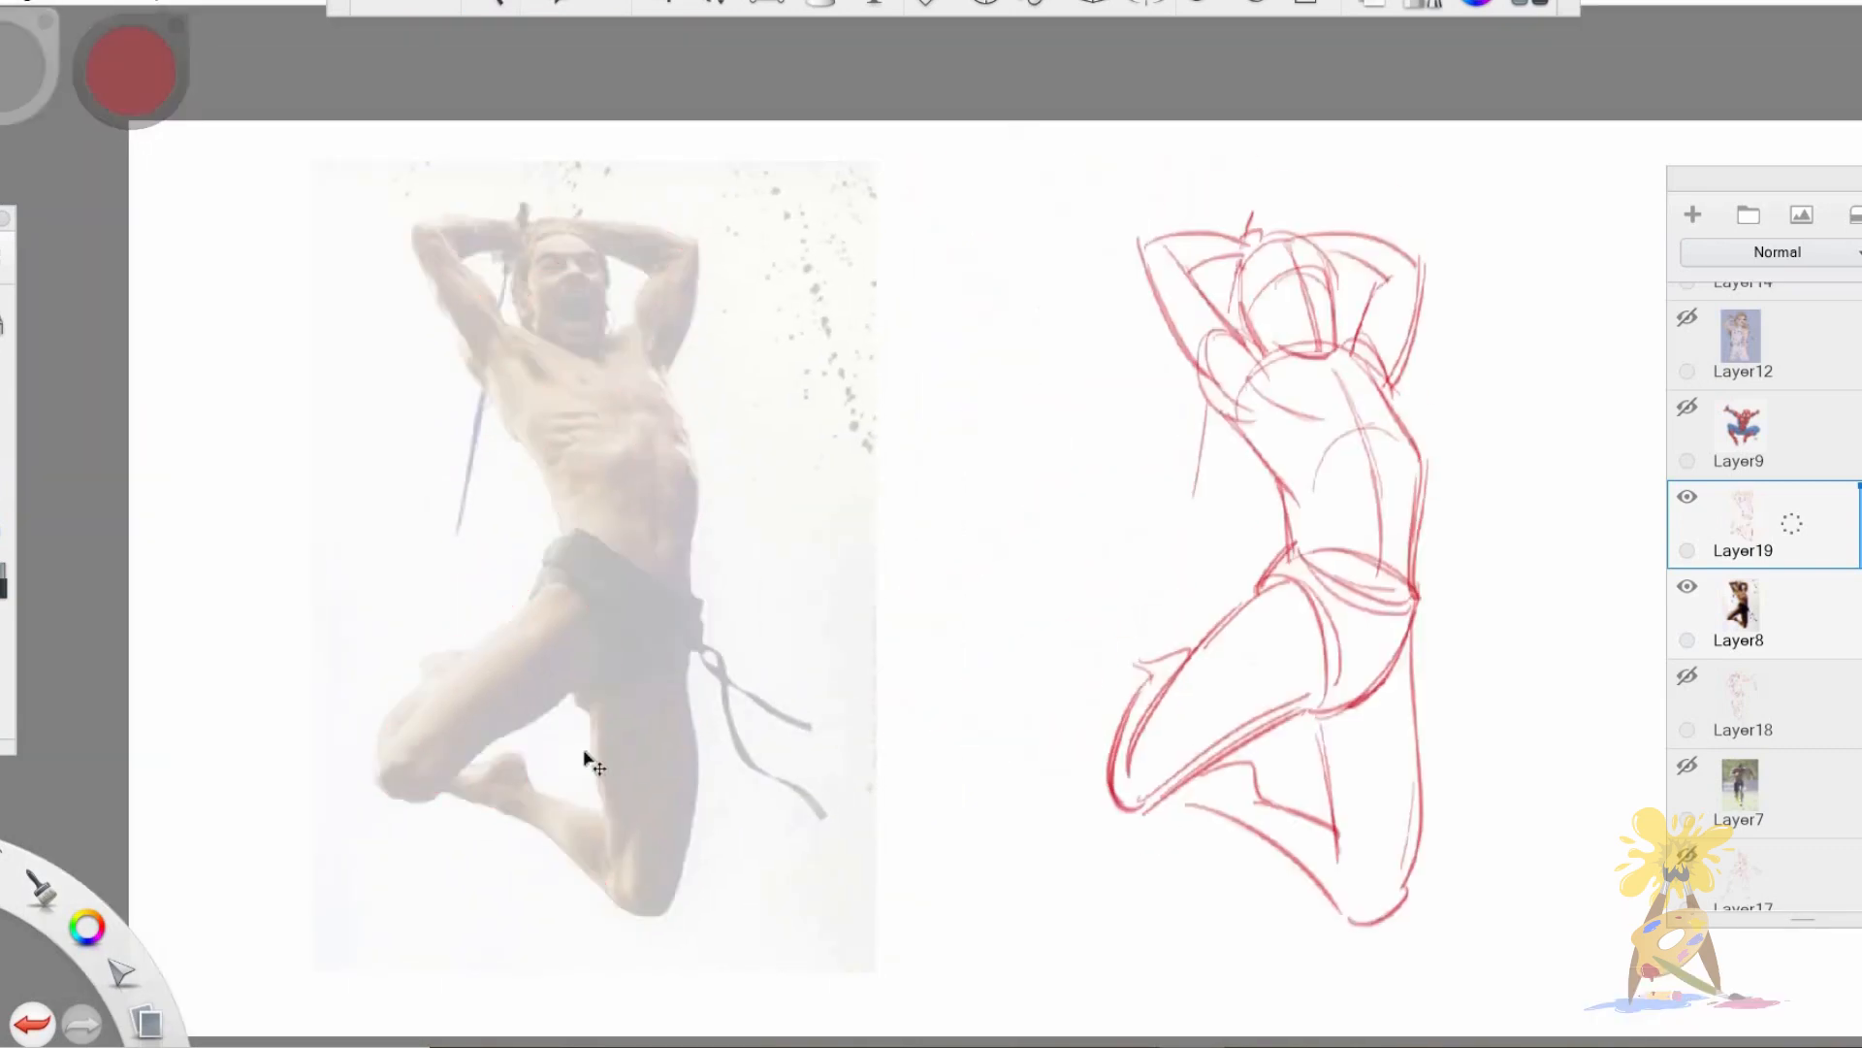
pyautogui.moveTo(583, 760); pyautogui.dragTo(583, 763)
pyautogui.press('space')
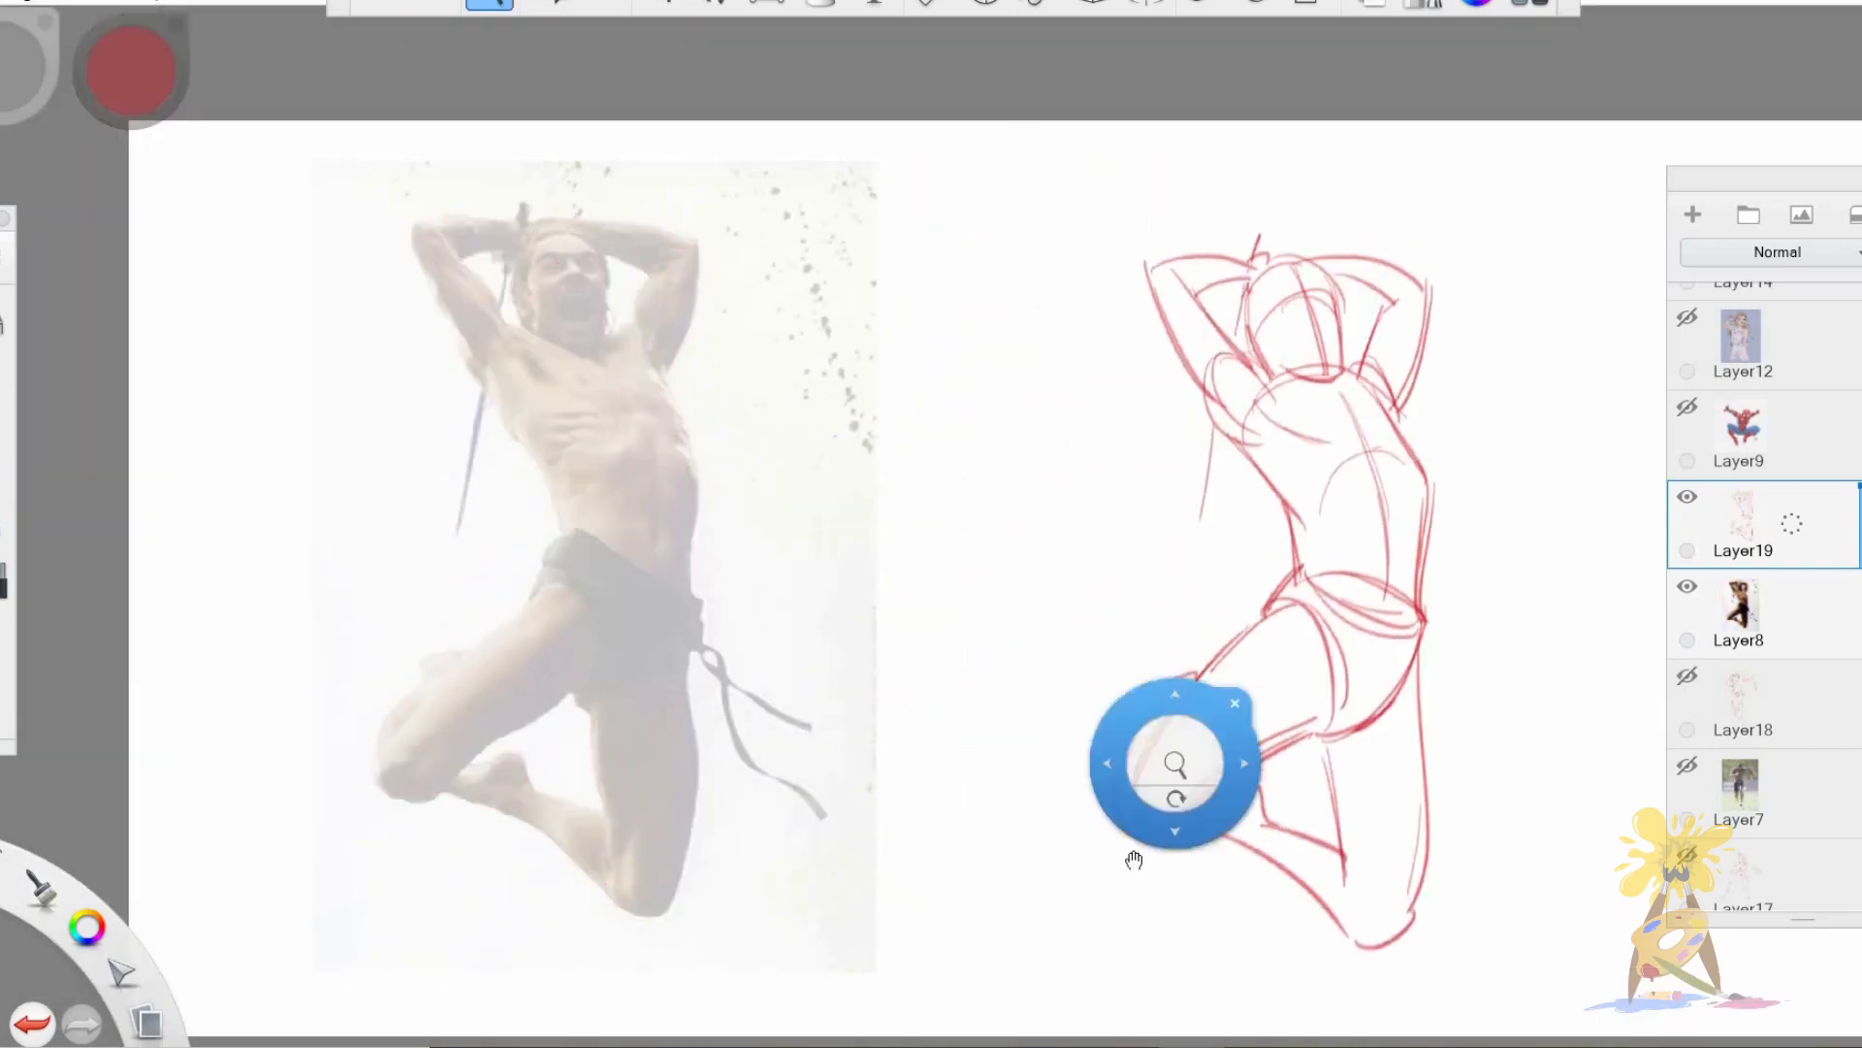
pyautogui.moveTo(1131, 860); pyautogui.dragTo(1092, 854)
# Hide the leaping man's layers, show the faded flying heroine reference on Layer14 and add a new layer above it.
pyautogui.moveTo(1728, 512); pyautogui.dragTo(1629, 522)
pyautogui.moveTo(1737, 603); pyautogui.dragTo(1640, 611)
pyautogui.scroll(1, 1824, 418)
pyautogui.moveTo(1746, 312); pyautogui.dragTo(1643, 352)
pyautogui.moveTo(1861, 345); pyautogui.dragTo(1860, 357)
pyautogui.click(1692, 214)
pyautogui.press('space')
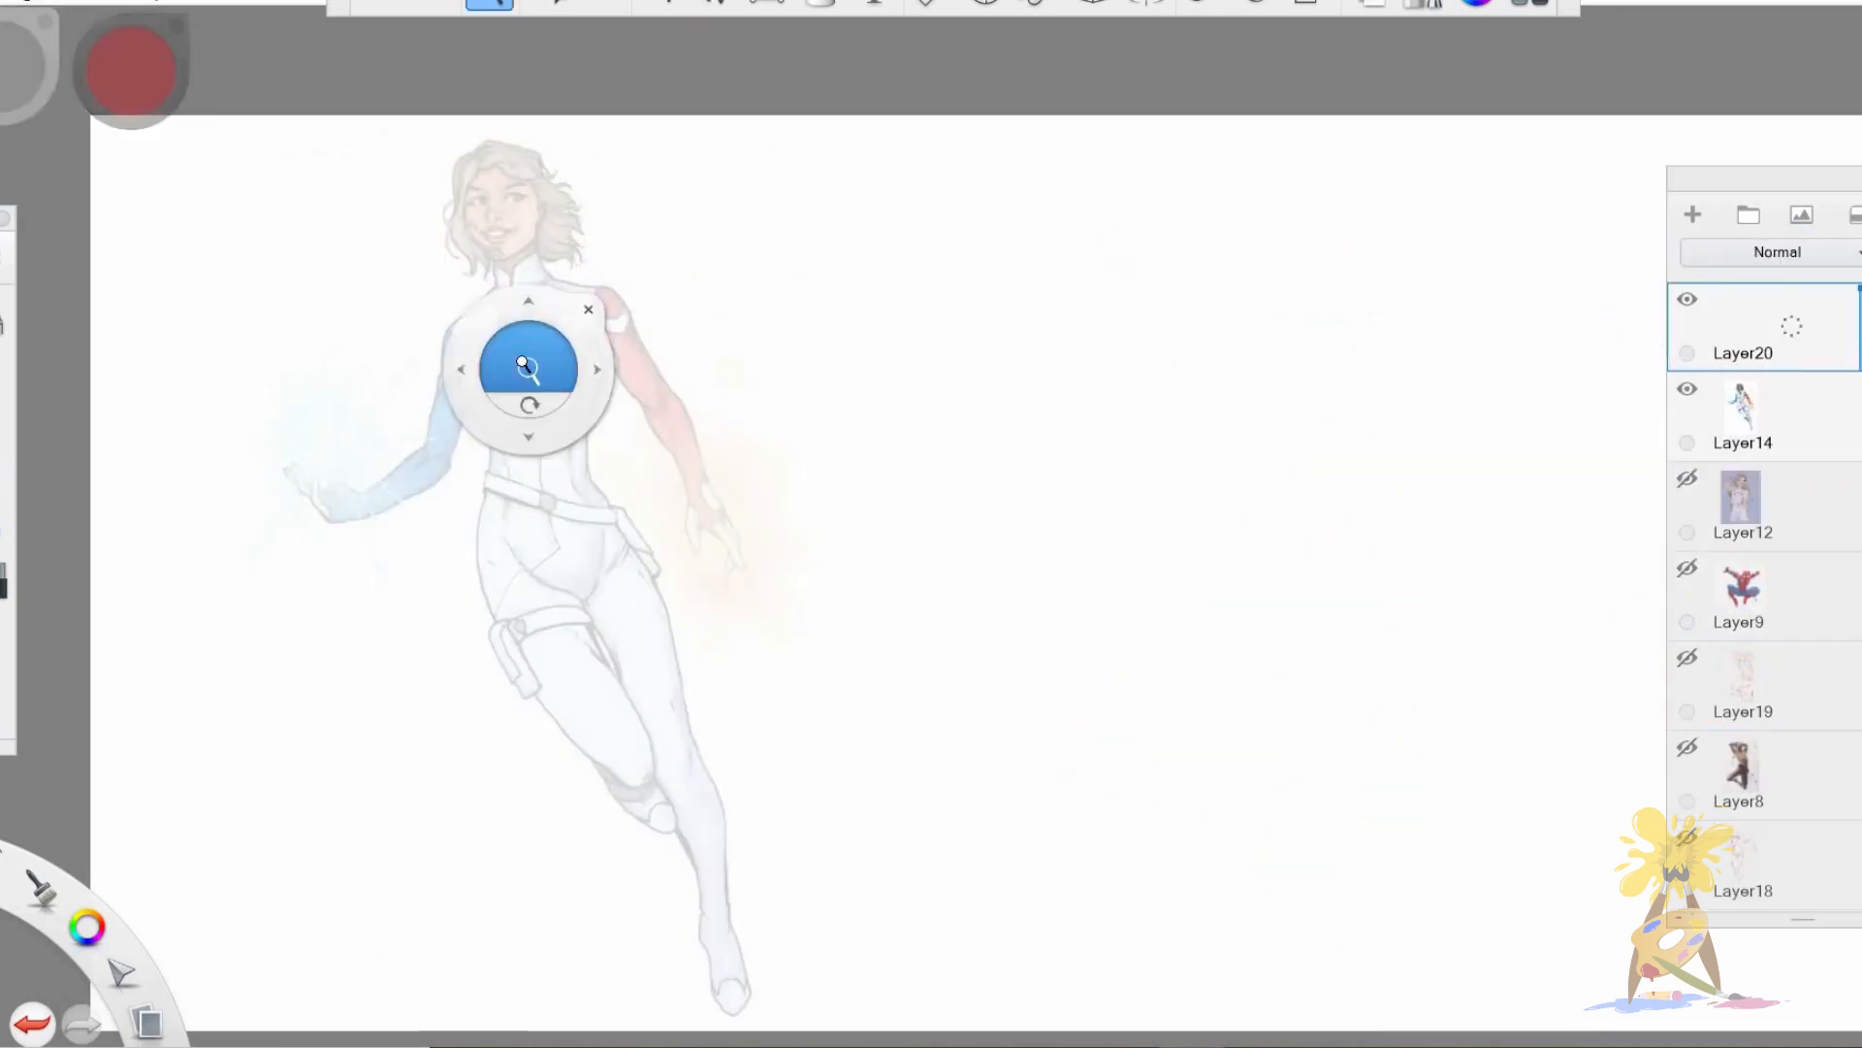
# Outline the flying heroine's torso with shoulder line, tapering sides, centre line, chest curve and waist curve.
pyautogui.moveTo(528, 372); pyautogui.dragTo(619, 348)
pyautogui.moveTo(510, 249); pyautogui.dragTo(545, 533)
pyautogui.moveTo(412, 307); pyautogui.dragTo(590, 246)
pyautogui.moveTo(433, 283); pyautogui.dragTo(617, 260)
pyautogui.moveTo(667, 278); pyautogui.dragTo(622, 446)
pyautogui.moveTo(430, 291)
pyautogui.mouseDown()
pyautogui.moveTo(495, 534)
pyautogui.moveTo(621, 574)
pyautogui.mouseUp()
pyautogui.moveTo(631, 426); pyautogui.dragTo(648, 567)
pyautogui.moveTo(448, 441); pyautogui.dragTo(611, 399)
pyautogui.moveTo(451, 427); pyautogui.dragTo(607, 392)
pyautogui.moveTo(435, 291); pyautogui.dragTo(427, 402)
# Draw the flying heroine's shoulder circles, both bent arms and simplified open hands.
pyautogui.moveTo(412, 306)
pyautogui.mouseDown()
pyautogui.moveTo(617, 250)
pyautogui.moveTo(669, 306)
pyautogui.mouseUp()
pyautogui.moveTo(437, 286); pyautogui.dragTo(363, 509)
pyautogui.moveTo(438, 335)
pyautogui.mouseDown()
pyautogui.moveTo(408, 532)
pyautogui.moveTo(241, 571)
pyautogui.mouseUp()
pyautogui.moveTo(402, 524); pyautogui.dragTo(277, 590)
pyautogui.moveTo(671, 269); pyautogui.dragTo(769, 423)
pyautogui.moveTo(648, 335); pyautogui.dragTo(723, 448)
pyautogui.moveTo(723, 397); pyautogui.dragTo(815, 570)
pyautogui.moveTo(793, 564)
pyautogui.mouseDown()
pyautogui.moveTo(784, 652)
pyautogui.moveTo(863, 691)
pyautogui.mouseUp()
pyautogui.moveTo(254, 560); pyautogui.dragTo(213, 523)
pyautogui.moveTo(170, 524)
pyautogui.mouseDown()
pyautogui.moveTo(238, 609)
pyautogui.moveTo(279, 584)
pyautogui.mouseUp()
pyautogui.moveTo(260, 557)
pyautogui.mouseDown()
pyautogui.moveTo(276, 600)
pyautogui.moveTo(364, 497)
pyautogui.mouseUp()
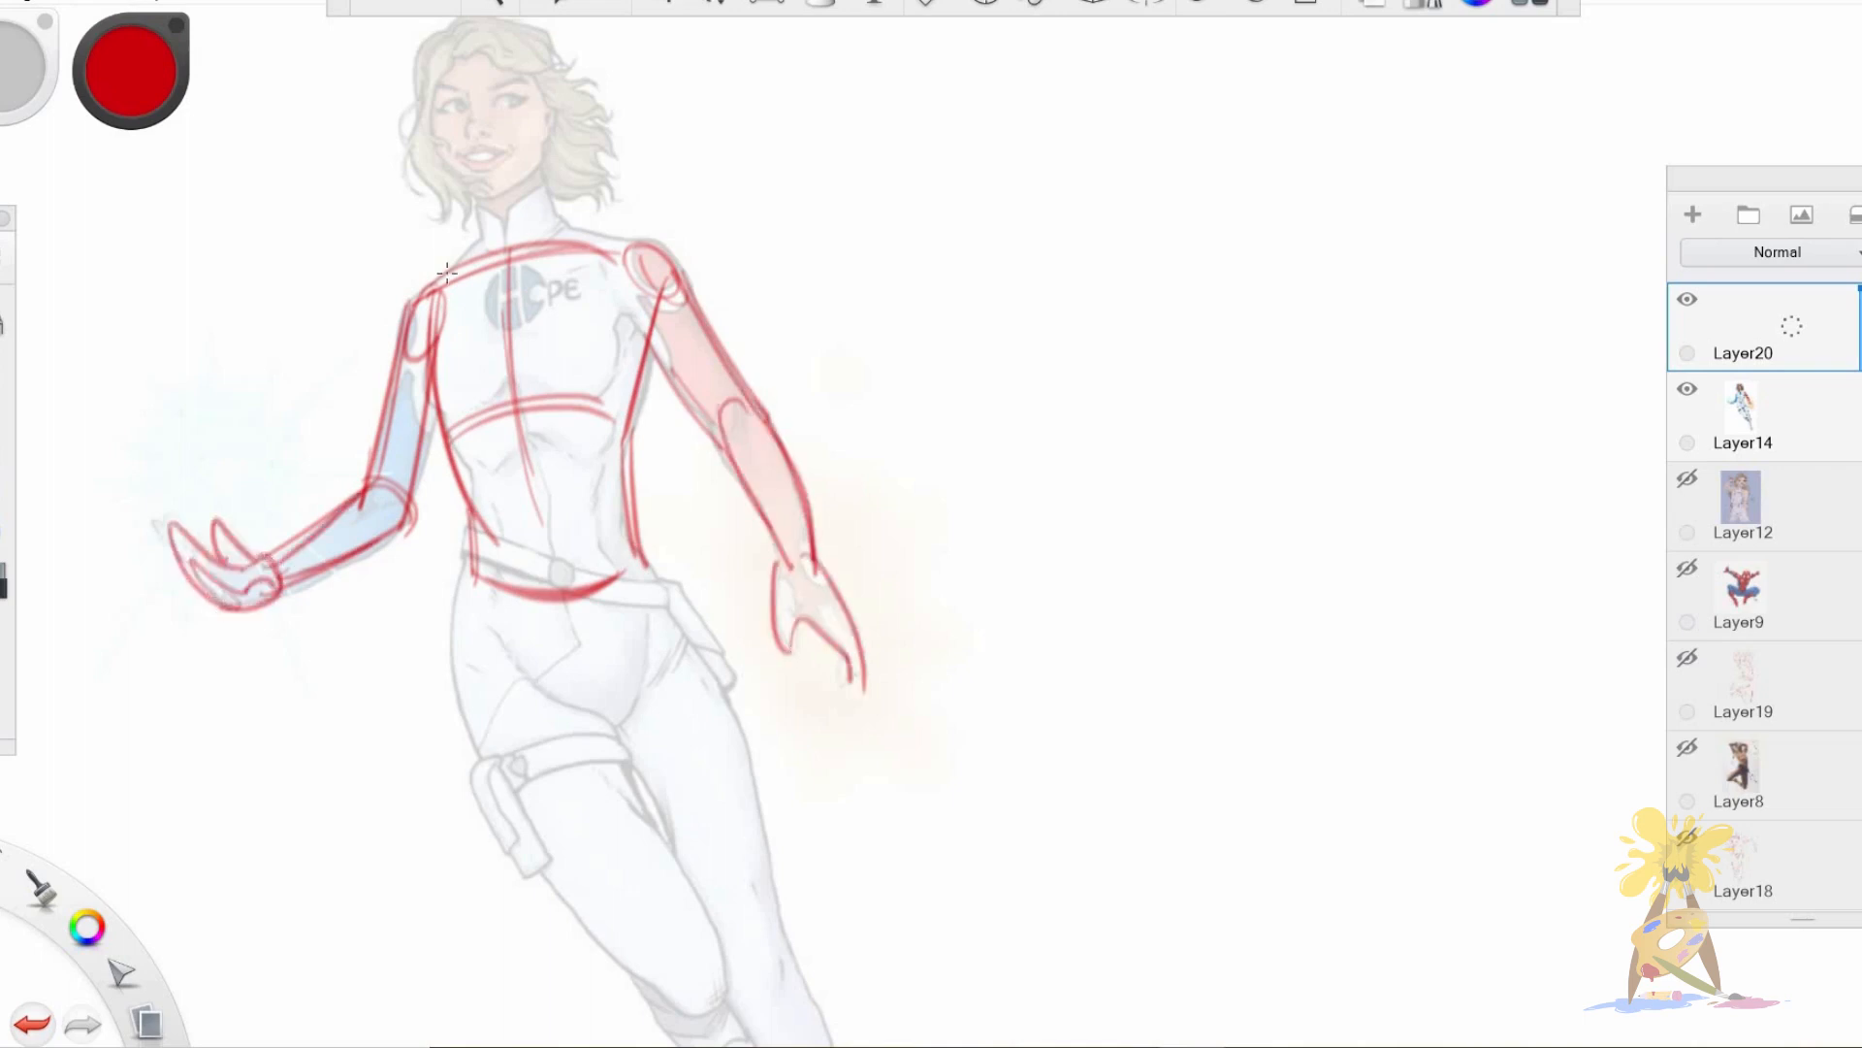
# Draw the flying heroine's head as a rounded skull with a jaw, and connect it to the torso with neck lines.
pyautogui.moveTo(434, 44); pyautogui.dragTo(498, 142)
pyautogui.moveTo(424, 78); pyautogui.dragTo(560, 103)
pyautogui.moveTo(543, 33); pyautogui.dragTo(509, 146)
pyautogui.moveTo(432, 53)
pyautogui.mouseDown()
pyautogui.moveTo(446, 176)
pyautogui.moveTo(493, 202)
pyautogui.mouseUp()
pyautogui.moveTo(498, 205)
pyautogui.mouseDown()
pyautogui.moveTo(551, 163)
pyautogui.moveTo(569, 236)
pyautogui.mouseUp()
pyautogui.moveTo(473, 189); pyautogui.dragTo(478, 243)
# Draw the flying heroine's wedge-shaped pelvis and the contours of her thighs, undoing the last stroke.
pyautogui.moveTo(472, 517); pyautogui.dragTo(586, 471)
pyautogui.moveTo(515, 644)
pyautogui.mouseDown()
pyautogui.moveTo(486, 489)
pyautogui.moveTo(582, 560)
pyautogui.mouseUp()
pyautogui.moveTo(461, 473); pyautogui.dragTo(585, 570)
pyautogui.moveTo(610, 386); pyautogui.dragTo(592, 573)
pyautogui.moveTo(431, 441); pyautogui.dragTo(616, 807)
pyautogui.moveTo(449, 547); pyautogui.dragTo(664, 838)
pyautogui.moveTo(560, 556); pyautogui.dragTo(689, 832)
pyautogui.moveTo(630, 407)
pyautogui.mouseDown()
pyautogui.moveTo(779, 866)
pyautogui.moveTo(745, 787)
pyautogui.mouseUp()
pyautogui.hotkey('ctrl', 'z')
# Outline the flying heroine's extended lower leg, pointed foot and the folded leg behind it.
pyautogui.moveTo(829, 768); pyautogui.dragTo(782, 532)
pyautogui.moveTo(640, 494); pyautogui.dragTo(689, 584)
pyautogui.moveTo(685, 514)
pyautogui.mouseDown()
pyautogui.moveTo(754, 692)
pyautogui.moveTo(744, 784)
pyautogui.mouseUp()
pyautogui.moveTo(632, 546); pyautogui.dragTo(752, 952)
pyautogui.moveTo(744, 785); pyautogui.dragTo(757, 943)
pyautogui.moveTo(765, 817); pyautogui.dragTo(769, 947)
pyautogui.moveTo(572, 554); pyautogui.dragTo(632, 562)
pyautogui.moveTo(533, 519); pyautogui.dragTo(669, 670)
# Move the flying heroine drawing onto the blank area beside its reference.
pyautogui.press('space')
pyautogui.moveTo(860, 475); pyautogui.dragTo(747, 461)
pyautogui.moveTo(730, 461)
pyautogui.mouseDown()
pyautogui.moveTo(754, 689)
pyautogui.moveTo(1333, 706)
pyautogui.mouseUp()
pyautogui.press('v')
pyautogui.press('space')
pyautogui.scroll(-3, 1372, 604)
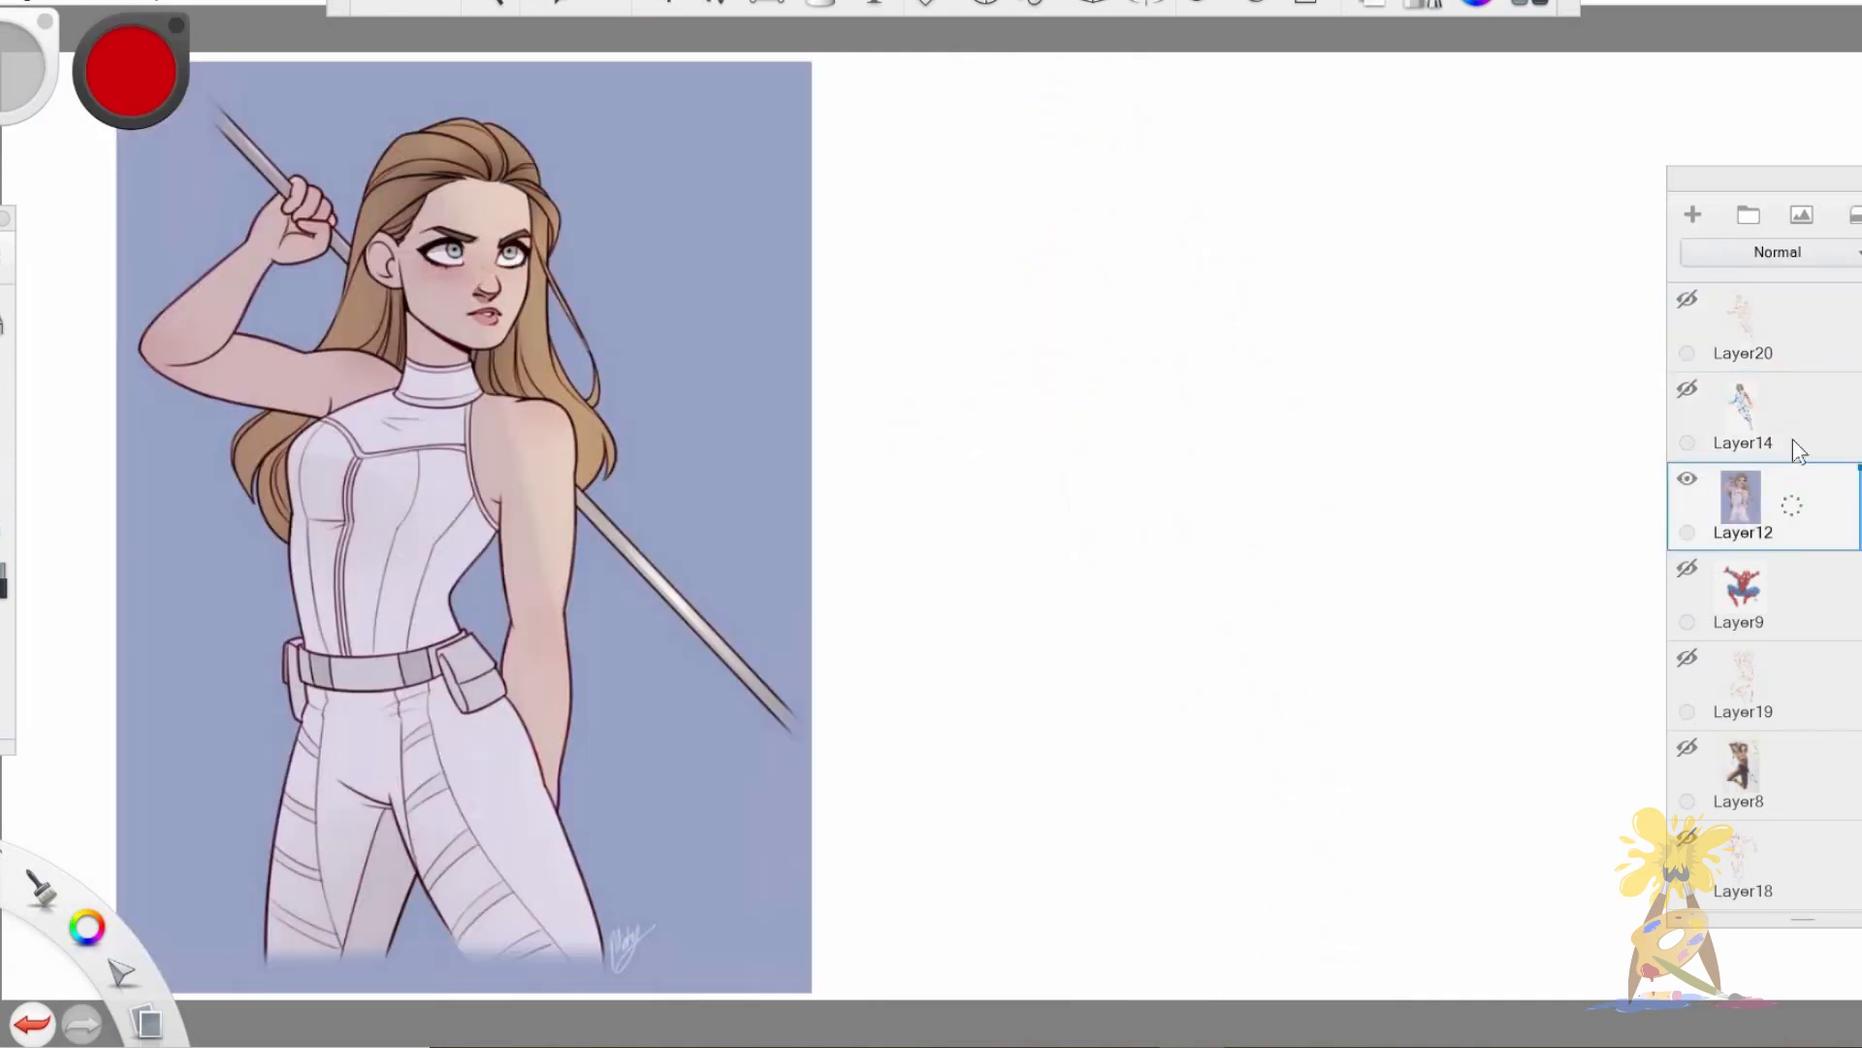
# Hide the heroine's layers, show the staff-carrying woman's reference on Layer12 and add a new layer above it.
pyautogui.click(1692, 214)
pyautogui.moveTo(1860, 469)
pyautogui.mouseDown()
pyautogui.moveTo(1860, 528)
pyautogui.moveTo(1859, 468)
pyautogui.mouseUp()
pyautogui.click(1856, 619)
pyautogui.moveTo(1859, 559); pyautogui.dragTo(1860, 609)
pyautogui.click(1815, 493)
# Outline the staff-carrying woman's torso with tapering sides, centre line, chest curve and waist curves.
pyautogui.press('space')
pyautogui.moveTo(536, 431); pyautogui.dragTo(548, 412)
pyautogui.moveTo(548, 413); pyautogui.dragTo(673, 311)
pyautogui.moveTo(482, 262)
pyautogui.mouseDown()
pyautogui.moveTo(364, 353)
pyautogui.moveTo(385, 597)
pyautogui.mouseUp()
pyautogui.moveTo(512, 275); pyautogui.dragTo(419, 588)
pyautogui.moveTo(367, 448); pyautogui.dragTo(541, 475)
pyautogui.moveTo(427, 283)
pyautogui.mouseDown()
pyautogui.moveTo(640, 329)
pyautogui.moveTo(546, 524)
pyautogui.mouseUp()
pyautogui.moveTo(635, 367); pyautogui.dragTo(567, 582)
pyautogui.moveTo(377, 539); pyautogui.dragTo(511, 666)
pyautogui.moveTo(376, 619); pyautogui.dragTo(579, 601)
# Fade the Layer12 reference further and draw the woman's shoulder line and hanging arm on the drawing layer.
pyautogui.click(1797, 636)
pyautogui.moveTo(1859, 610); pyautogui.dragTo(1860, 624)
pyautogui.click(1719, 493)
pyautogui.moveTo(460, 270); pyautogui.dragTo(700, 324)
pyautogui.moveTo(635, 288); pyautogui.dragTo(618, 372)
pyautogui.moveTo(698, 327); pyautogui.dragTo(690, 559)
pyautogui.moveTo(606, 398); pyautogui.dragTo(626, 568)
pyautogui.moveTo(701, 505); pyautogui.dragTo(686, 728)
# Draw the woman's curved pelvis wedge, the contours of both thighs and a second waistline.
pyautogui.moveTo(376, 620); pyautogui.dragTo(483, 807)
pyautogui.moveTo(578, 621); pyautogui.dragTo(485, 813)
pyautogui.moveTo(600, 593); pyautogui.dragTo(720, 949)
pyautogui.moveTo(485, 771); pyautogui.dragTo(601, 985)
pyautogui.moveTo(377, 667); pyautogui.dragTo(336, 1009)
pyautogui.moveTo(360, 703); pyautogui.dragTo(326, 1009)
pyautogui.moveTo(497, 846); pyautogui.dragTo(451, 996)
pyautogui.moveTo(386, 644); pyautogui.dragTo(581, 611)
# Draw the woman's raised bent arm with upper arm, forearm and a rounded fist beside her head.
pyautogui.moveTo(378, 275); pyautogui.dragTo(481, 256)
pyautogui.moveTo(281, 211); pyautogui.dragTo(447, 237)
pyautogui.moveTo(205, 262); pyautogui.dragTo(405, 313)
pyautogui.moveTo(556, 281); pyautogui.dragTo(549, 463)
pyautogui.moveTo(363, 282); pyautogui.dragTo(198, 443)
pyautogui.moveTo(316, 266)
pyautogui.mouseDown()
pyautogui.moveTo(241, 335)
pyautogui.moveTo(214, 460)
pyautogui.mouseUp()
pyautogui.moveTo(183, 403); pyautogui.dragTo(267, 456)
pyautogui.moveTo(361, 203); pyautogui.dragTo(392, 264)
pyautogui.moveTo(362, 255); pyautogui.dragTo(387, 279)
# Draw the woman's head with cranium, jaw, facial centre line and eye line, and add her neck.
pyautogui.moveTo(618, 150); pyautogui.dragTo(456, 262)
pyautogui.moveTo(451, 214); pyautogui.dragTo(504, 337)
pyautogui.moveTo(511, 159); pyautogui.dragTo(657, 243)
pyautogui.moveTo(648, 215); pyautogui.dragTo(586, 411)
pyautogui.moveTo(495, 349); pyautogui.dragTo(596, 408)
pyautogui.moveTo(493, 298); pyautogui.dragTo(489, 336)
pyautogui.moveTo(442, 257); pyautogui.dragTo(502, 339)
pyautogui.moveTo(517, 142); pyautogui.dragTo(468, 281)
pyautogui.moveTo(582, 161); pyautogui.dragTo(594, 412)
pyautogui.moveTo(481, 310); pyautogui.dragTo(635, 314)
pyautogui.moveTo(487, 344)
pyautogui.mouseDown()
pyautogui.moveTo(485, 441)
pyautogui.moveTo(579, 453)
pyautogui.mouseUp()
# Draw the long staff running diagonally from the raised fist behind the woman's body to beyond her hanging arm.
pyautogui.moveTo(622, 736); pyautogui.dragTo(611, 829)
pyautogui.moveTo(374, 784); pyautogui.dragTo(582, 762)
pyautogui.moveTo(773, 788); pyautogui.dragTo(821, 411)
pyautogui.moveTo(543, 651); pyautogui.dragTo(531, 698)
pyautogui.moveTo(749, 243); pyautogui.dragTo(991, 532)
pyautogui.moveTo(760, 449); pyautogui.dragTo(793, 799)
pyautogui.moveTo(347, 140); pyautogui.dragTo(432, 225)
pyautogui.moveTo(485, 280); pyautogui.dragTo(556, 373)
# Move the staff-carrying woman's drawing onto the blank area beside its reference.
pyautogui.moveTo(910, 497)
pyautogui.mouseDown()
pyautogui.moveTo(742, 745)
pyautogui.moveTo(1409, 745)
pyautogui.mouseUp()
pyautogui.moveTo(1315, 699); pyautogui.dragTo(1203, 700)
pyautogui.moveTo(1358, 795); pyautogui.dragTo(1116, 775)
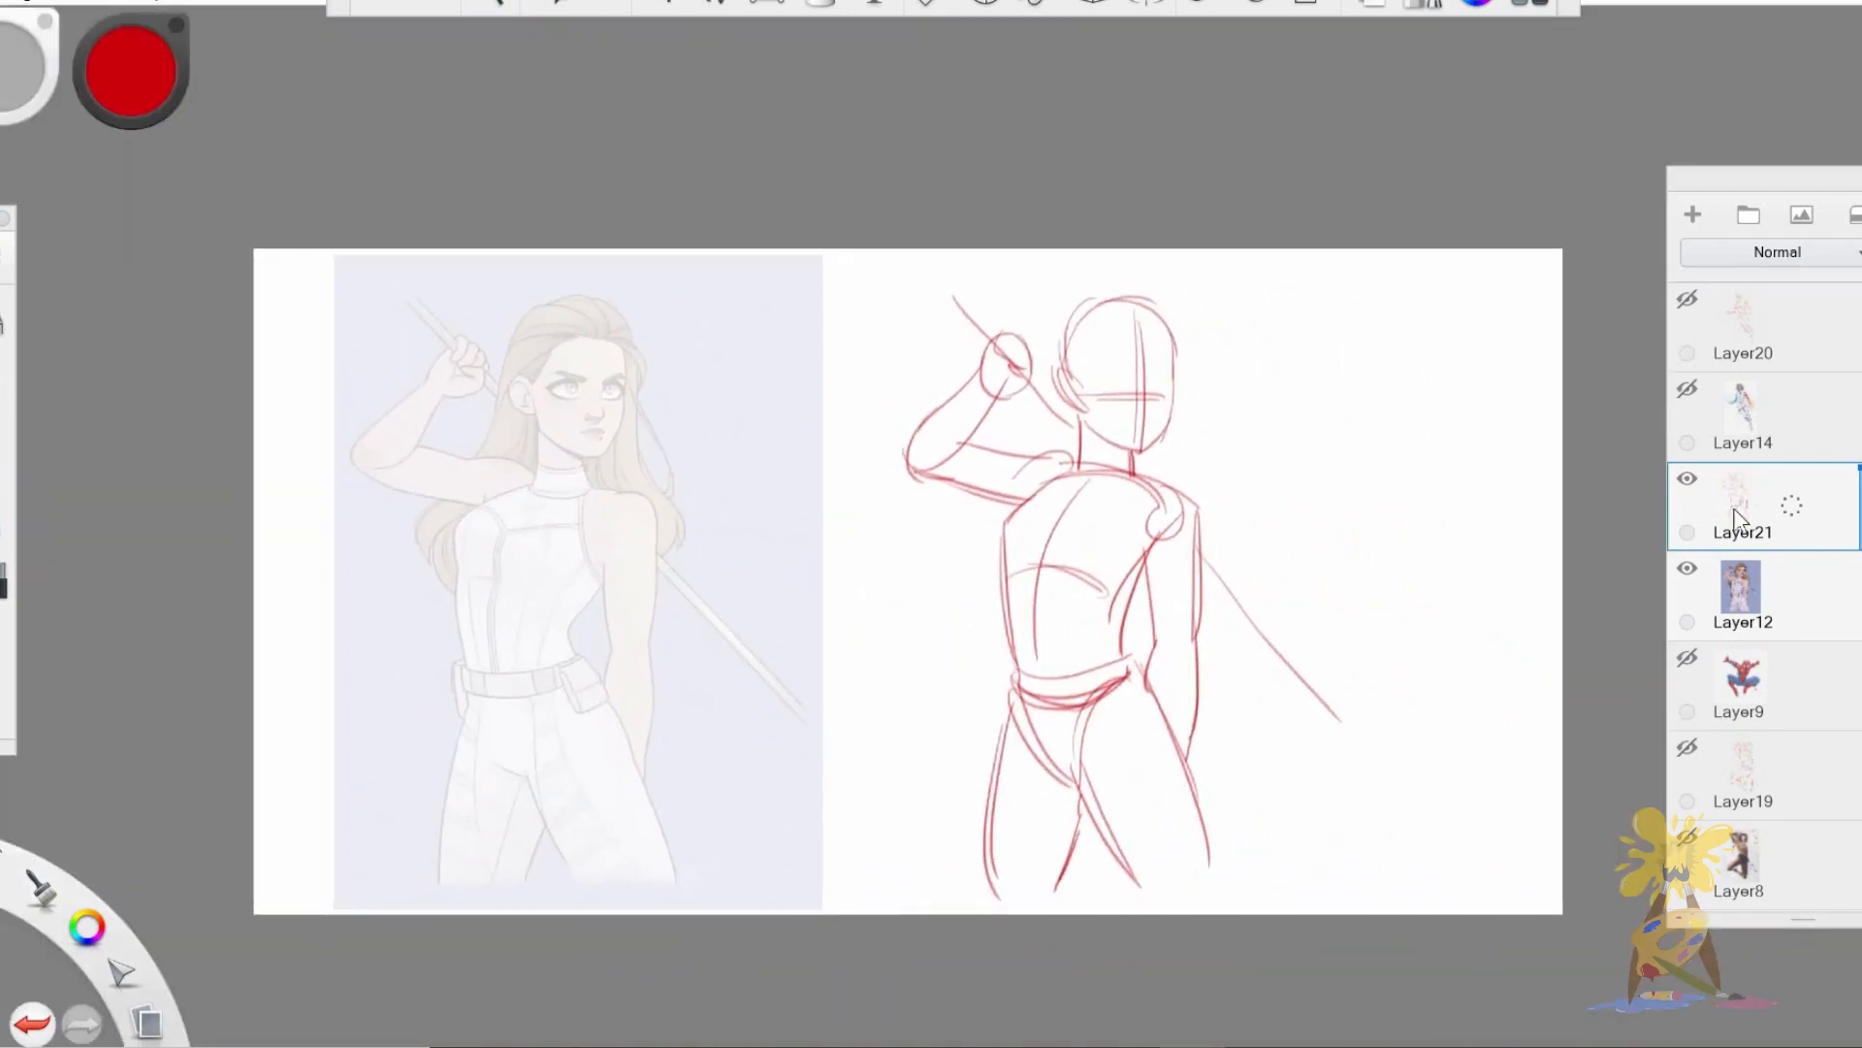
pyautogui.moveTo(1273, 590); pyautogui.dragTo(1486, 580)
# Hide the staff-carrying woman's Layer21 and Layer12 and show the Spider-Man reference on Layer9.
pyautogui.click(1688, 478)
pyautogui.click(1687, 567)
pyautogui.click(1788, 689)
pyautogui.click(1688, 658)
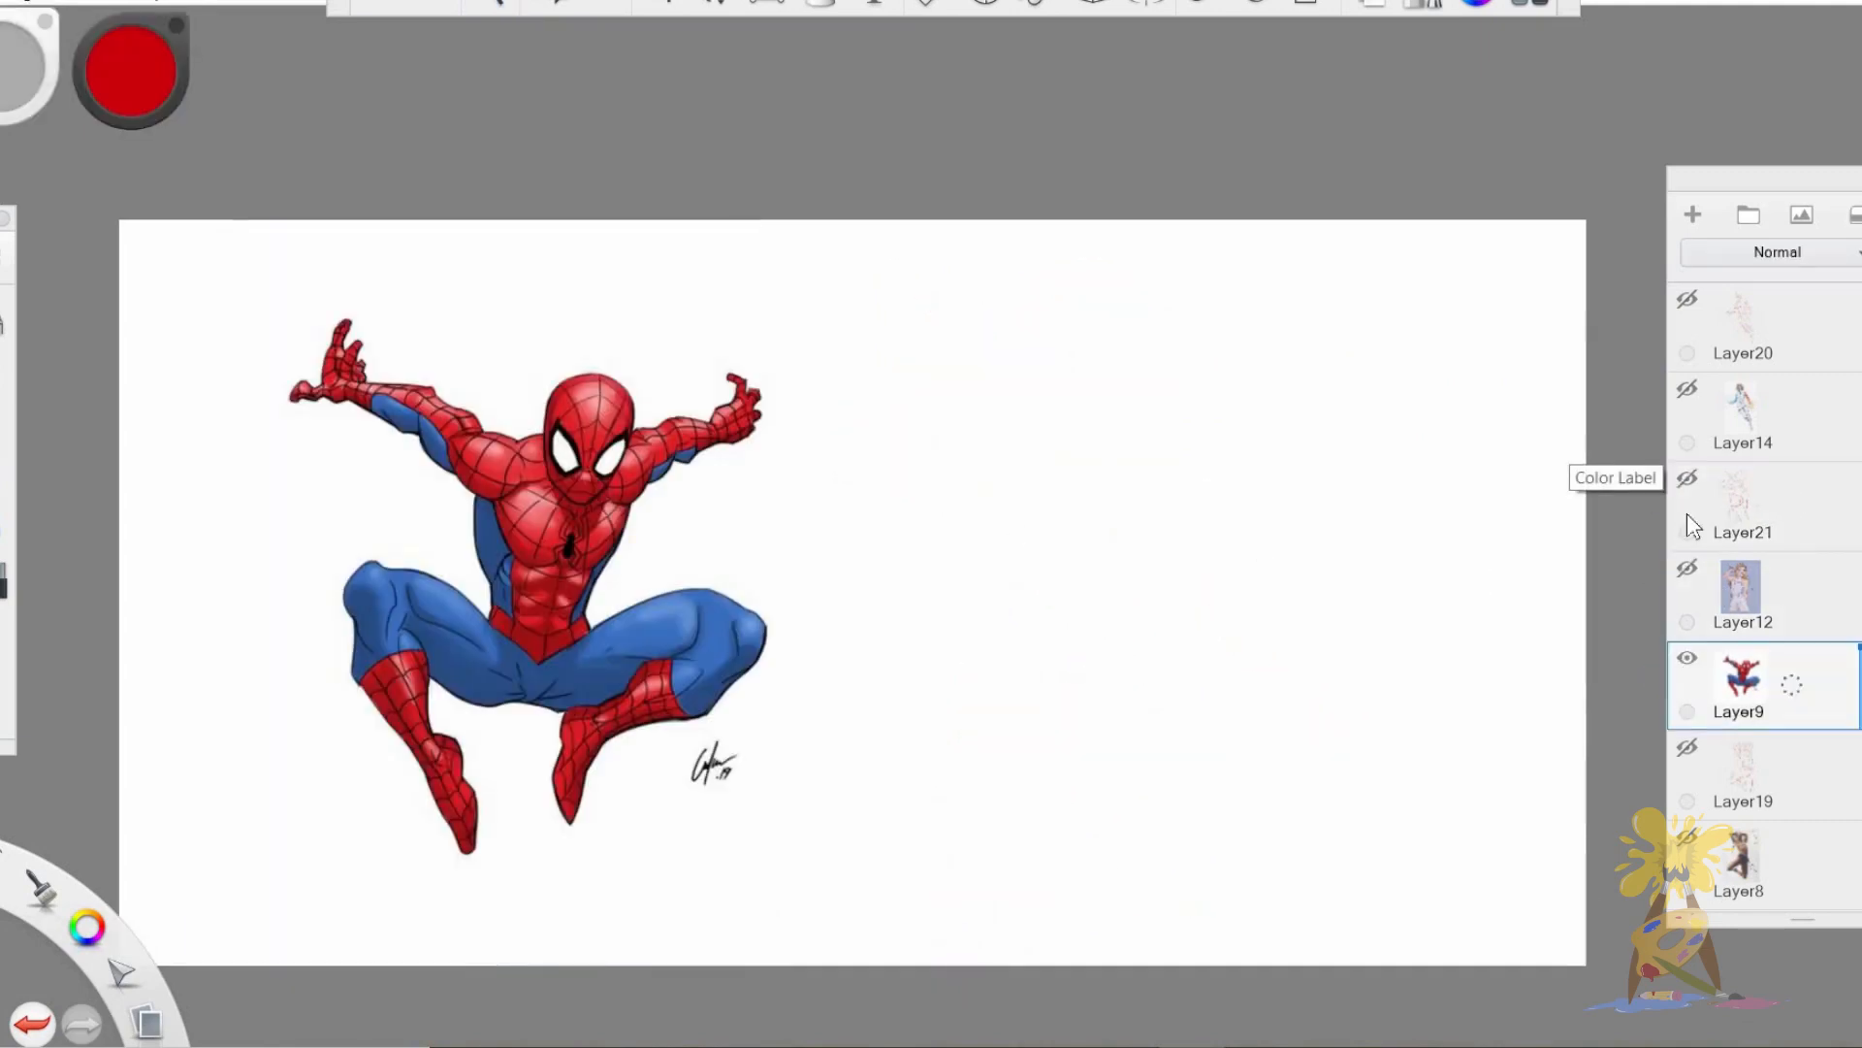
# Revisit the leaping man's photo and drawing on Layer8 and Layer19, hiding both again after the review.
pyautogui.click(1687, 658)
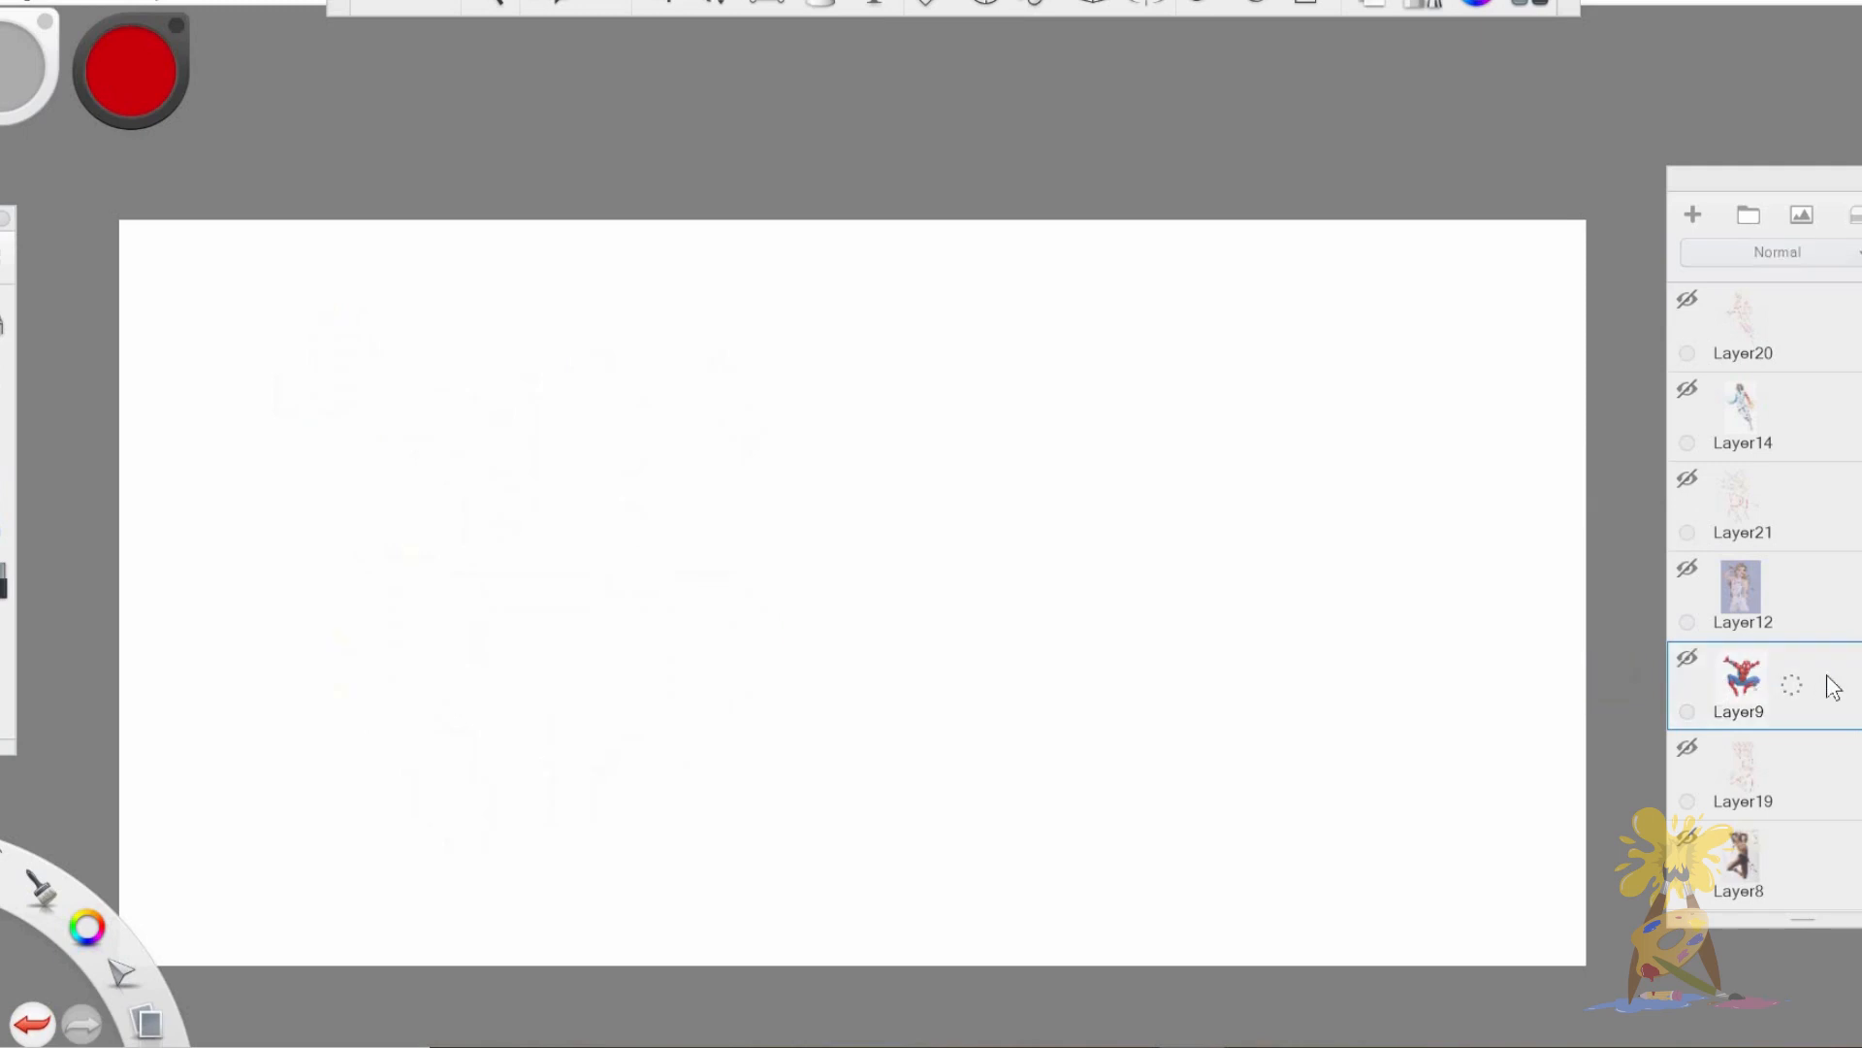
pyautogui.click(1688, 836)
pyautogui.click(1688, 749)
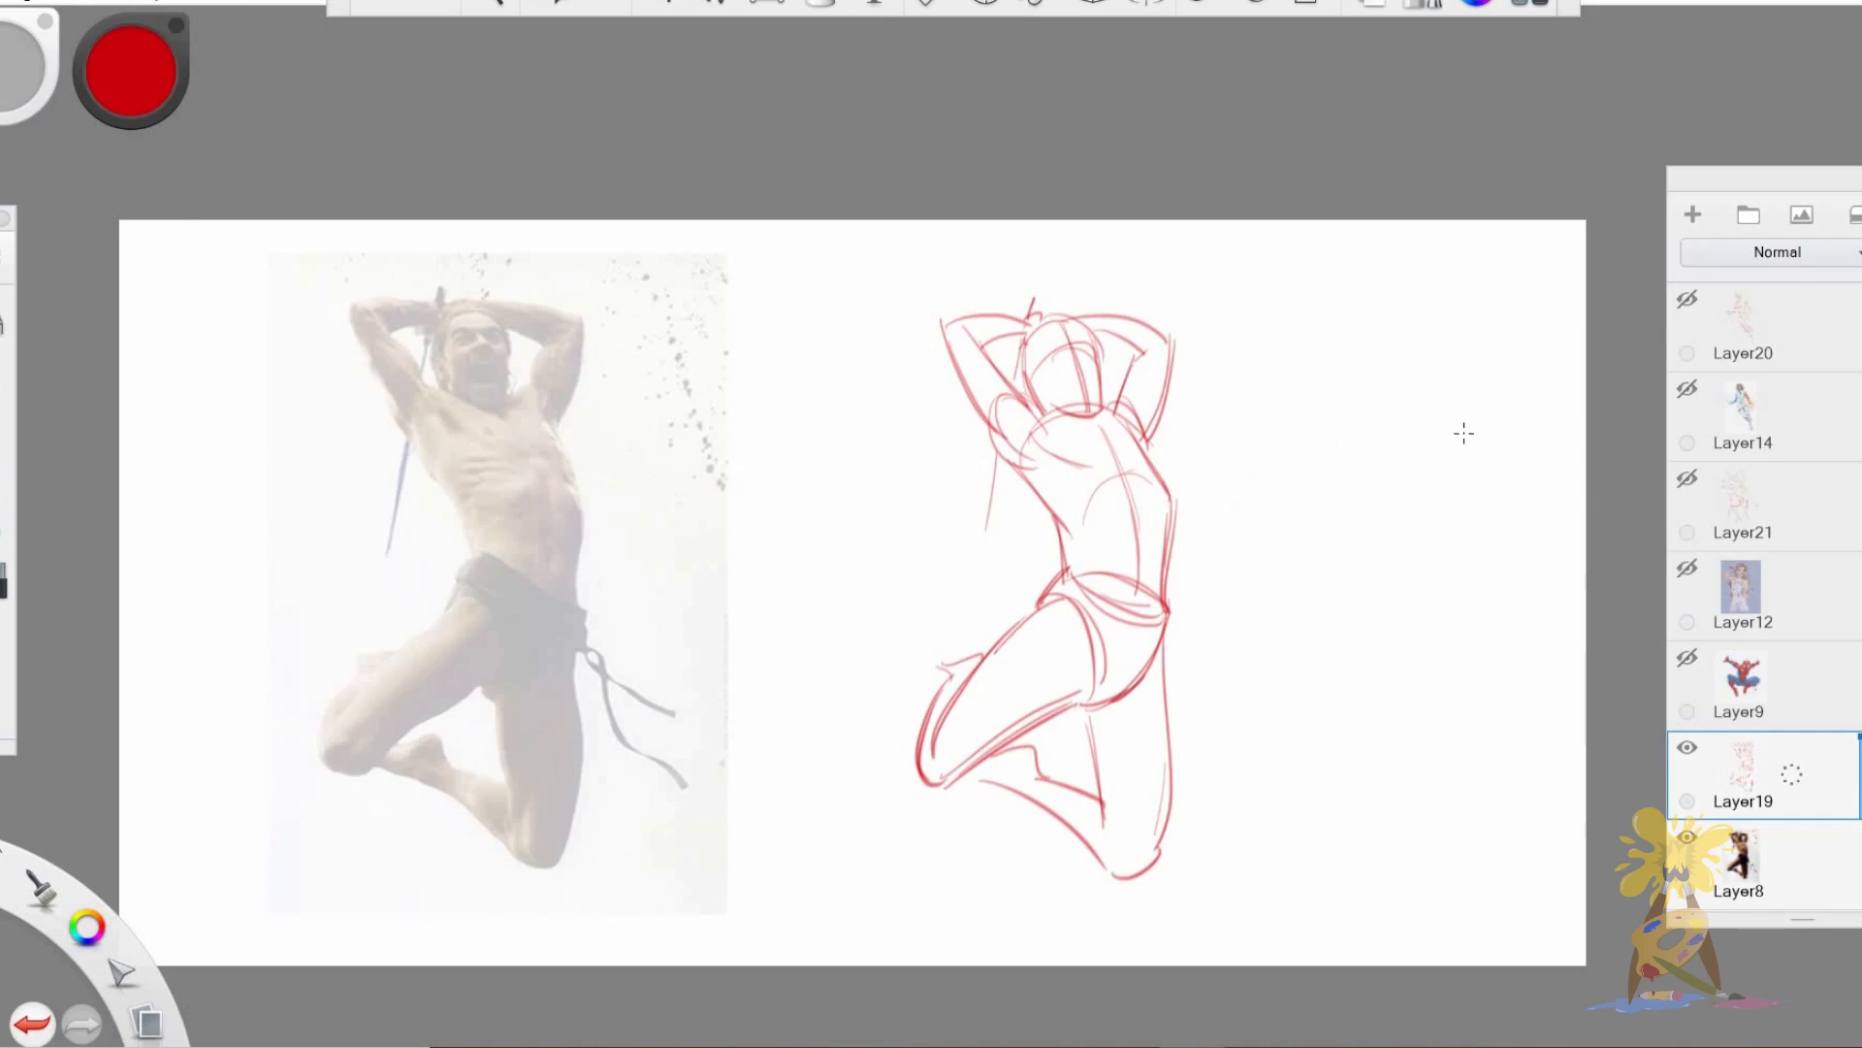
pyautogui.moveTo(1280, 376); pyautogui.dragTo(1439, 577)
pyautogui.hotkey('ctrl', 'z')
pyautogui.moveTo(1148, 438)
pyautogui.mouseDown()
pyautogui.moveTo(1168, 499)
pyautogui.moveTo(1151, 443)
pyautogui.moveTo(1168, 534)
pyautogui.moveTo(1150, 438)
pyautogui.moveTo(1174, 572)
pyautogui.mouseUp()
pyautogui.moveTo(1773, 776); pyautogui.dragTo(1644, 776)
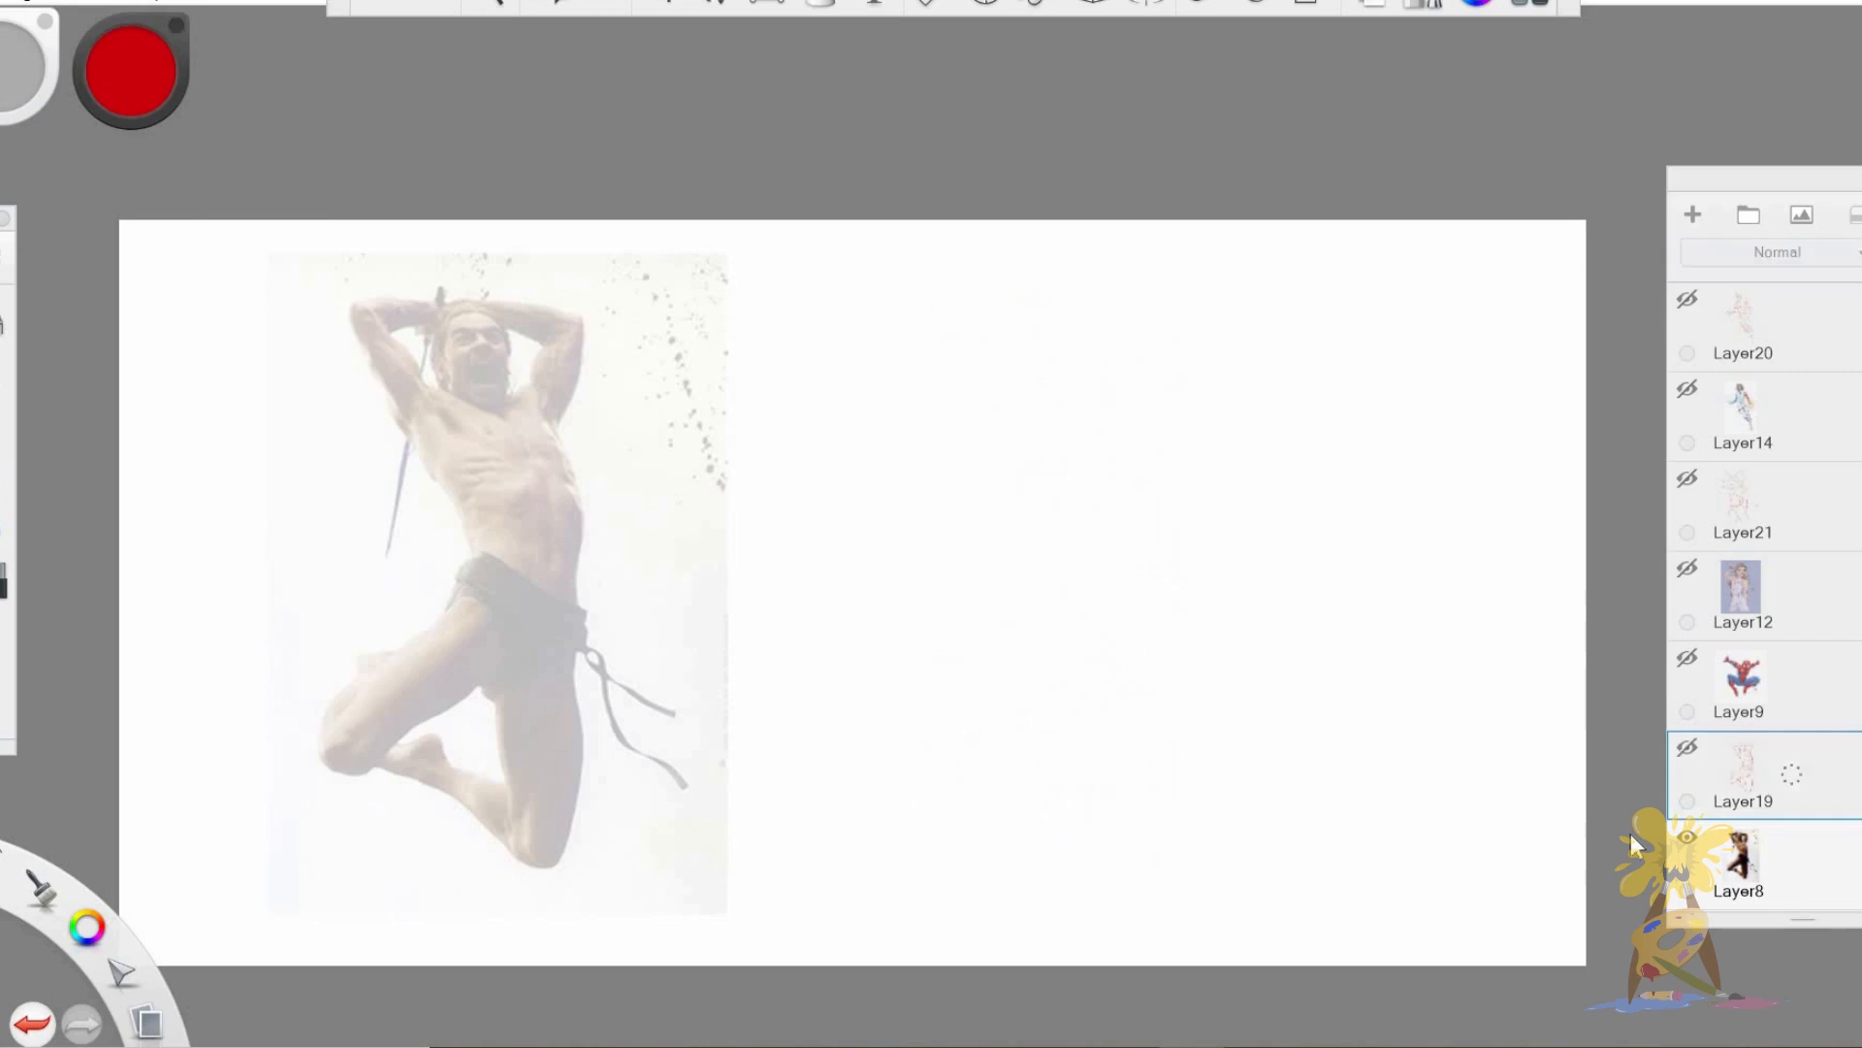
pyautogui.moveTo(1774, 862); pyautogui.dragTo(1625, 844)
# Fade Spider-Man's Layer9, add a new layer above it and outline his torso as a tapering cup with an elliptical top.
pyautogui.moveTo(1757, 683); pyautogui.dragTo(1640, 685)
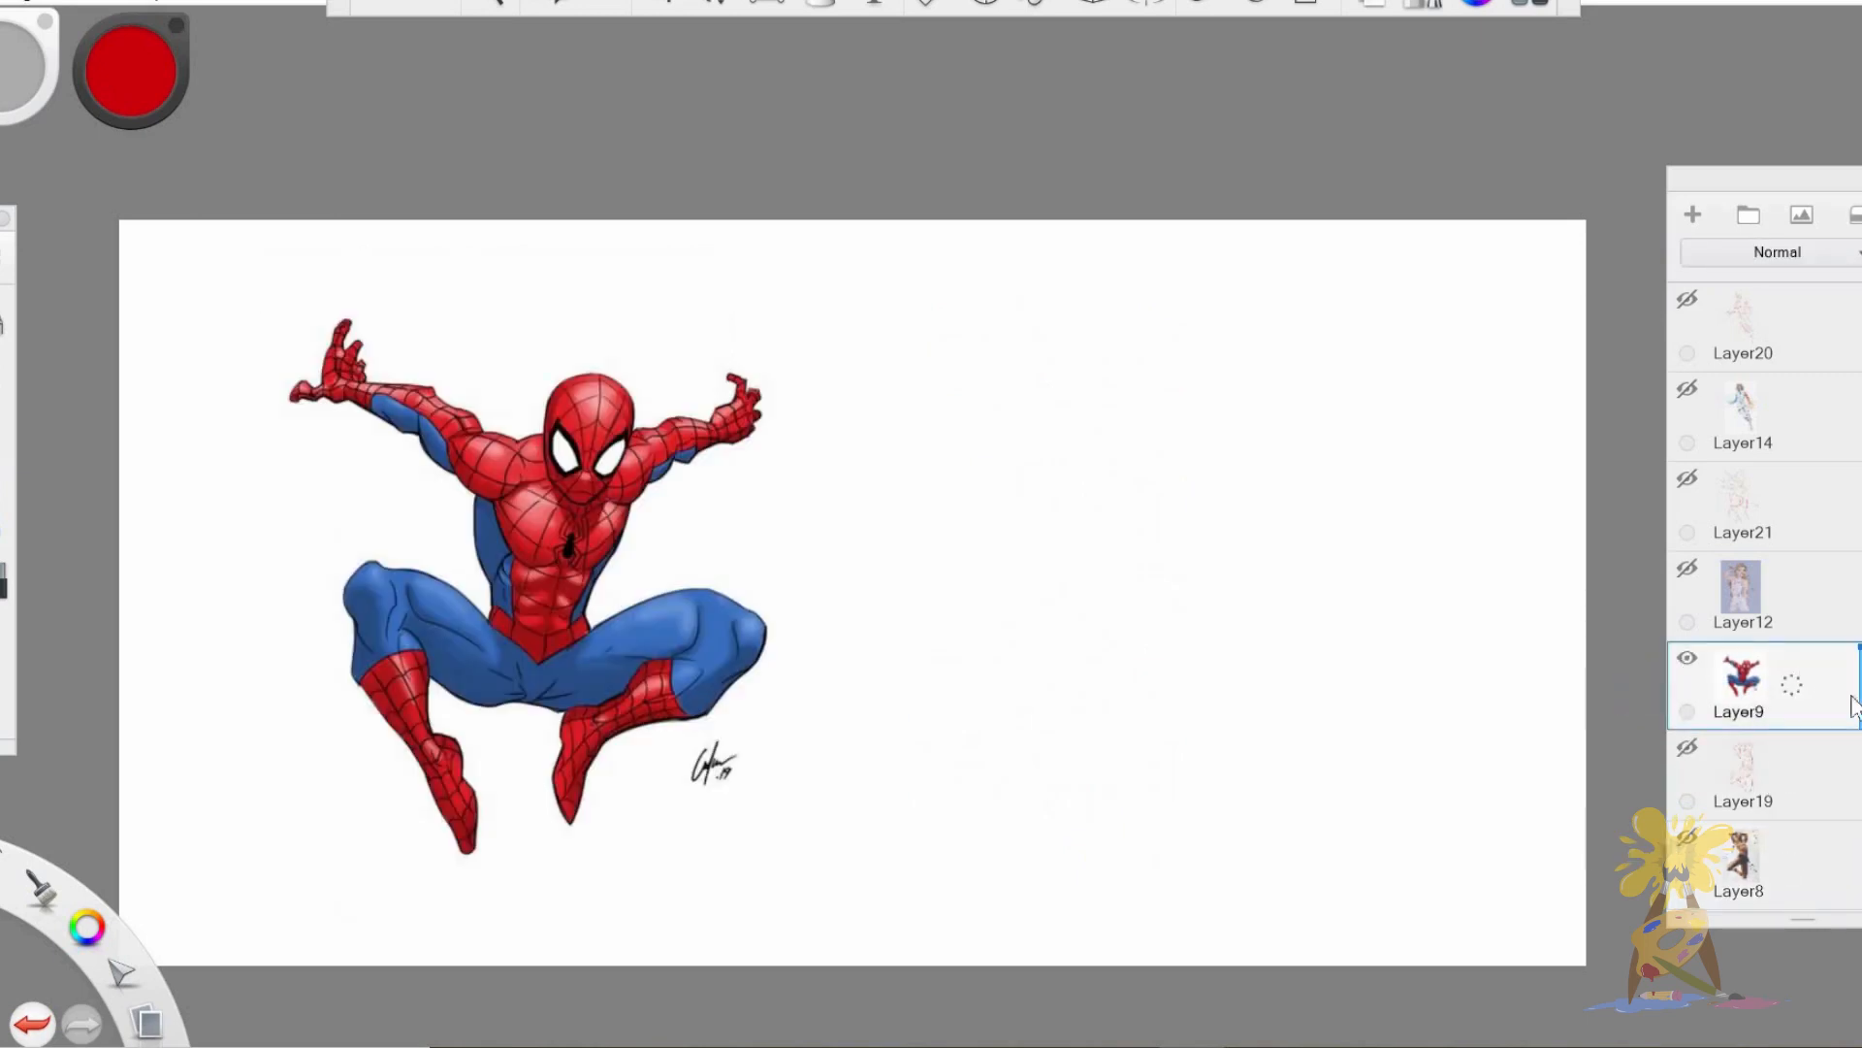
pyautogui.moveTo(1860, 652); pyautogui.dragTo(1860, 711)
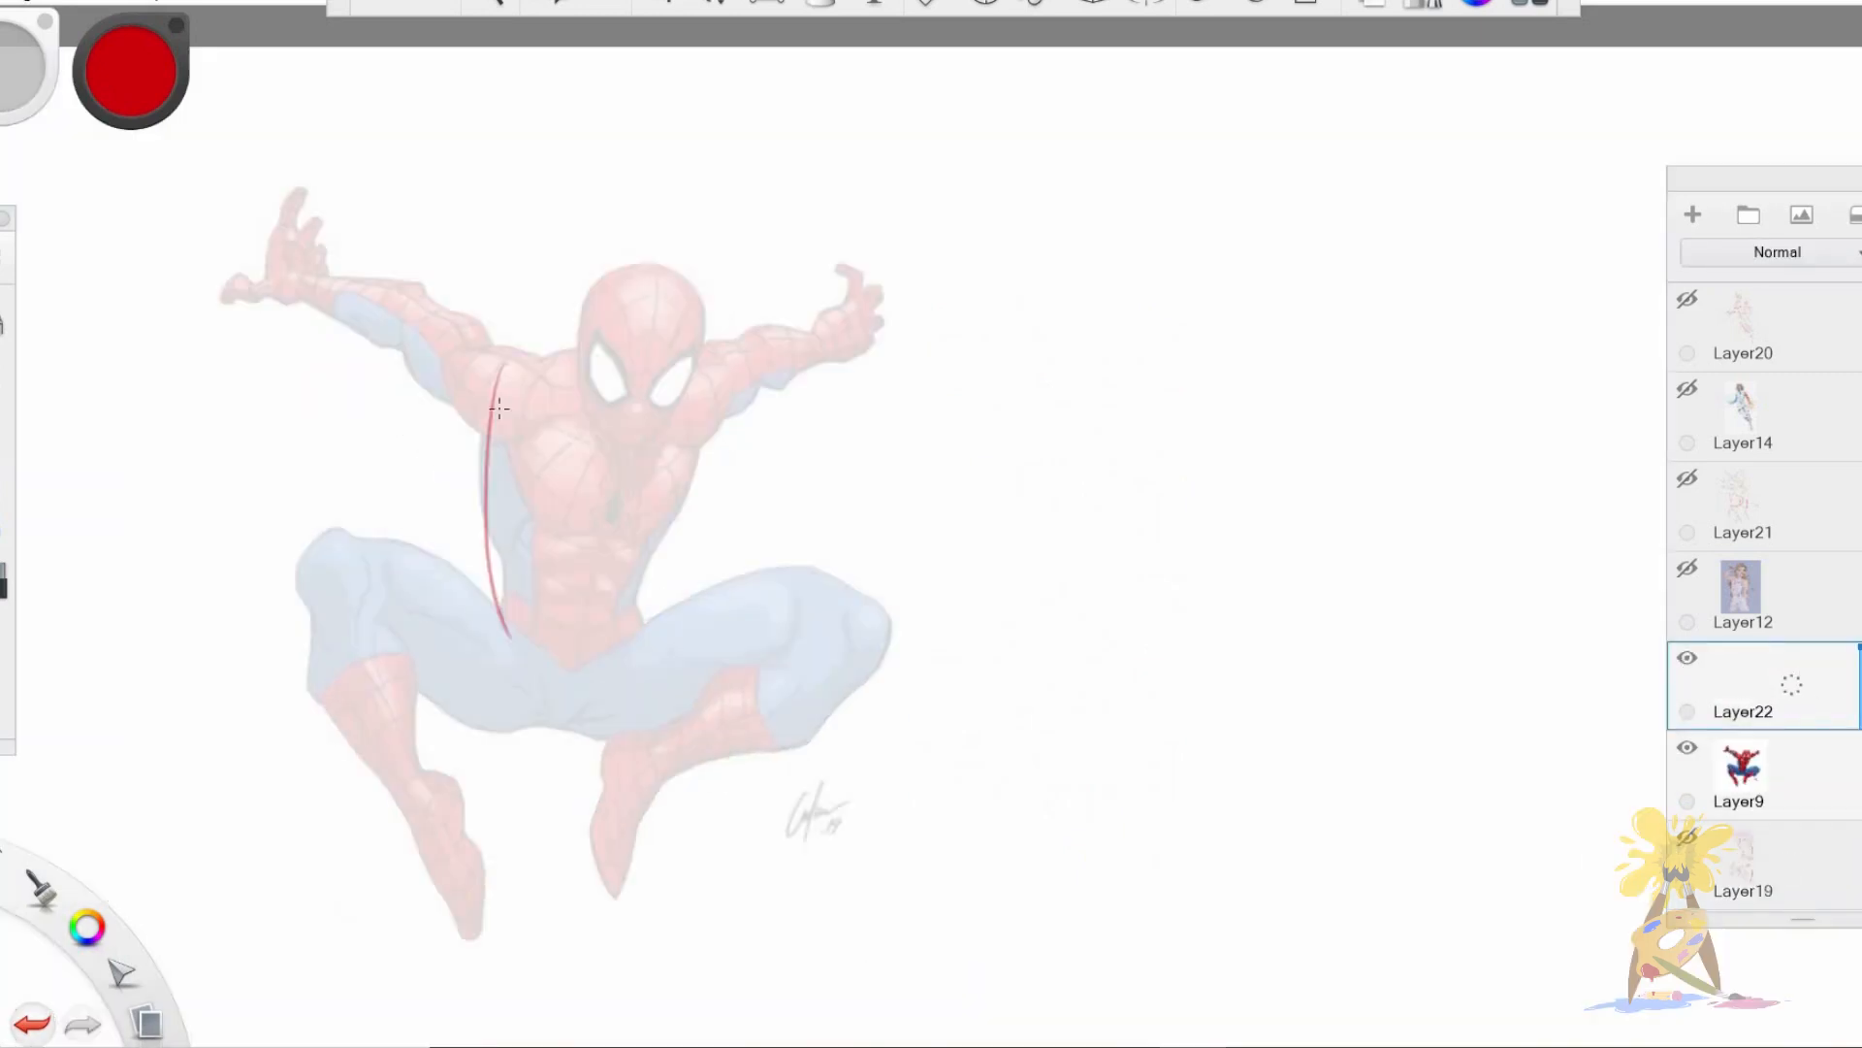
pyautogui.moveTo(492, 401); pyautogui.dragTo(511, 619)
pyautogui.moveTo(681, 364)
pyautogui.mouseDown()
pyautogui.moveTo(487, 415)
pyautogui.moveTo(691, 355)
pyautogui.mouseUp()
pyautogui.moveTo(489, 398)
pyautogui.mouseDown()
pyautogui.moveTo(677, 416)
pyautogui.moveTo(690, 399)
pyautogui.moveTo(706, 442)
pyautogui.moveTo(638, 626)
pyautogui.mouseUp()
pyautogui.moveTo(652, 559); pyautogui.dragTo(638, 623)
pyautogui.moveTo(509, 613)
pyautogui.mouseDown()
pyautogui.moveTo(604, 662)
pyautogui.moveTo(635, 626)
pyautogui.mouseUp()
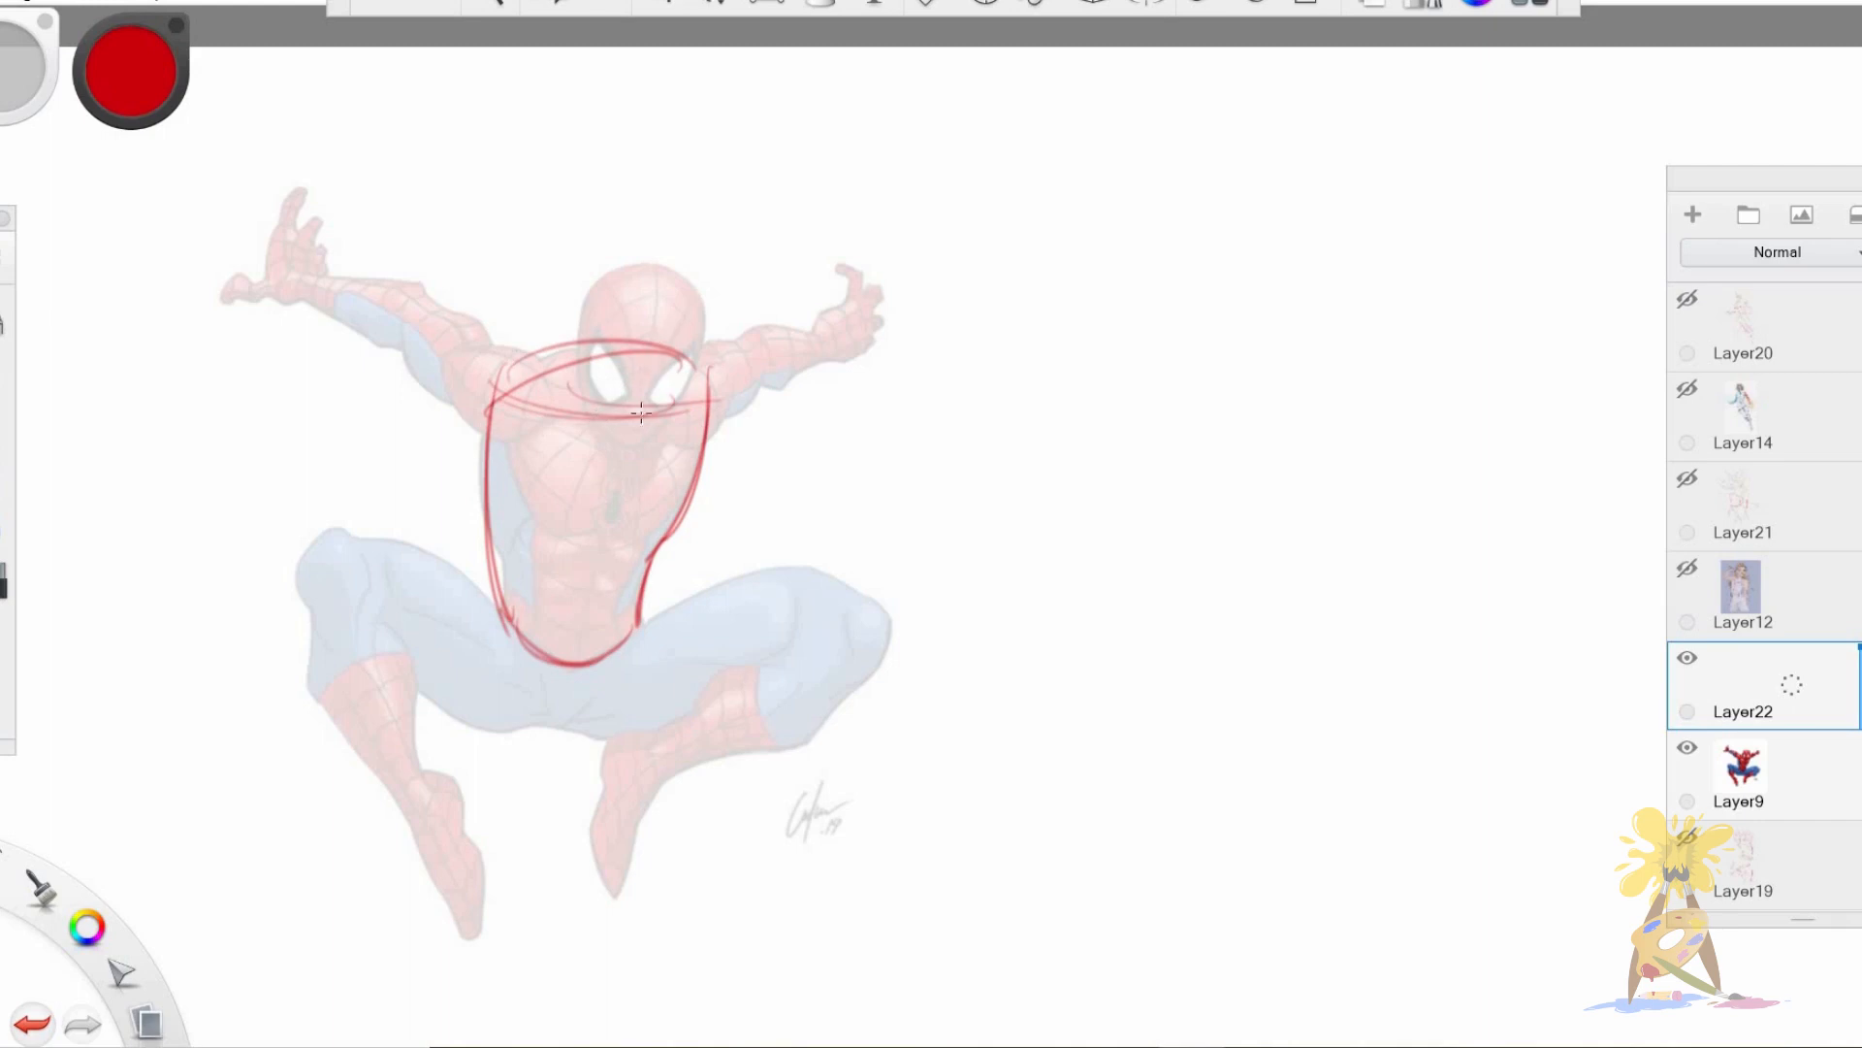
# Add Spider-Man's torso centre line and rib-cage curve, and draw the pointed pelvis wedge below the waist.
pyautogui.moveTo(589, 345)
pyautogui.mouseDown()
pyautogui.moveTo(617, 400)
pyautogui.moveTo(602, 543)
pyautogui.mouseUp()
pyautogui.moveTo(489, 496)
pyautogui.mouseDown()
pyautogui.moveTo(580, 539)
pyautogui.moveTo(679, 531)
pyautogui.moveTo(587, 621)
pyautogui.moveTo(585, 659)
pyautogui.mouseUp()
pyautogui.moveTo(609, 461); pyautogui.dragTo(582, 631)
pyautogui.moveTo(621, 393); pyautogui.dragTo(596, 638)
pyautogui.moveTo(492, 613); pyautogui.dragTo(554, 734)
pyautogui.moveTo(626, 621)
pyautogui.mouseDown()
pyautogui.moveTo(585, 713)
pyautogui.moveTo(552, 733)
pyautogui.mouseUp()
pyautogui.moveTo(504, 629); pyautogui.dragTo(559, 733)
pyautogui.moveTo(623, 655); pyautogui.dragTo(530, 726)
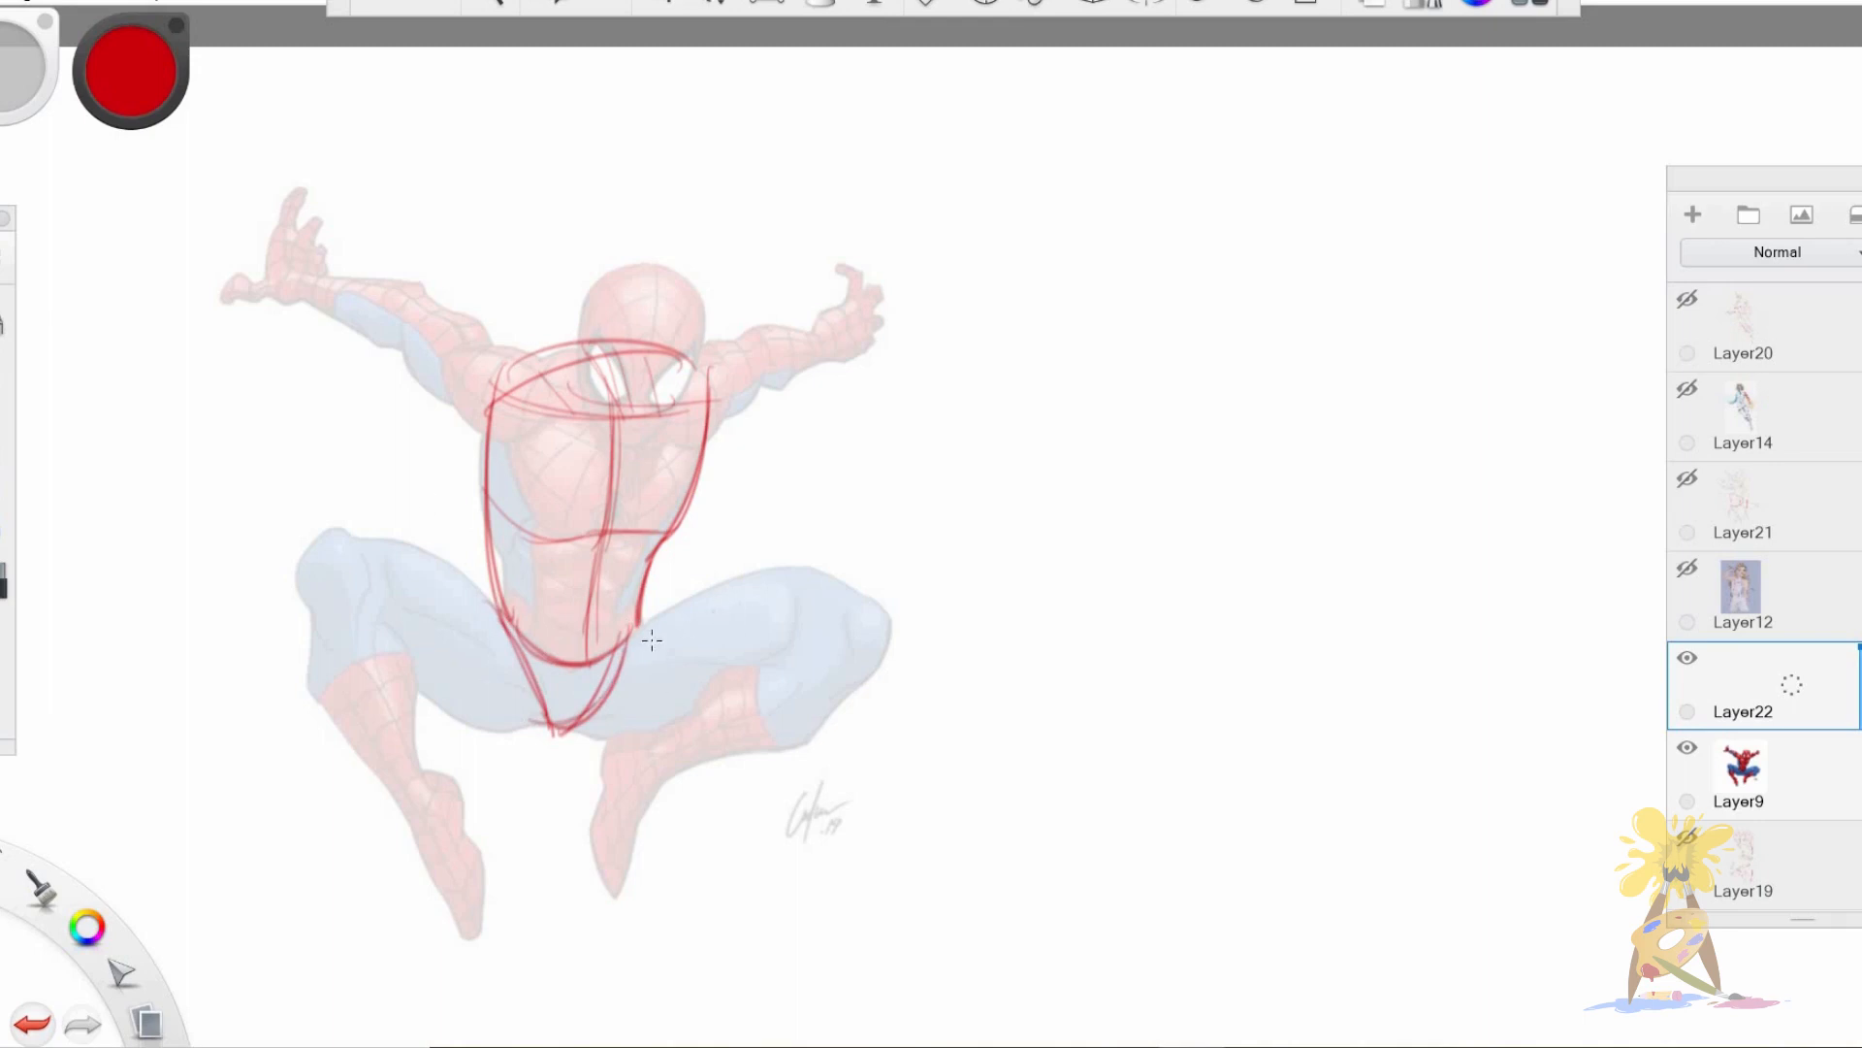
# Outline both of Spider-Man's spread thighs and mark each knee with a circle.
pyautogui.moveTo(640, 636); pyautogui.dragTo(873, 594)
pyautogui.moveTo(727, 578); pyautogui.dragTo(858, 606)
pyautogui.moveTo(593, 726)
pyautogui.mouseDown()
pyautogui.moveTo(781, 693)
pyautogui.moveTo(665, 728)
pyautogui.moveTo(727, 708)
pyautogui.mouseUp()
pyautogui.moveTo(505, 621); pyautogui.dragTo(338, 551)
pyautogui.moveTo(428, 541); pyautogui.dragTo(498, 614)
pyautogui.moveTo(344, 545)
pyautogui.mouseDown()
pyautogui.moveTo(430, 691)
pyautogui.moveTo(507, 720)
pyautogui.mouseUp()
pyautogui.moveTo(379, 572); pyautogui.dragTo(534, 725)
pyautogui.moveTo(347, 536)
pyautogui.mouseDown()
pyautogui.moveTo(309, 582)
pyautogui.moveTo(354, 540)
pyautogui.mouseUp()
pyautogui.moveTo(826, 621)
pyautogui.mouseDown()
pyautogui.moveTo(883, 625)
pyautogui.moveTo(837, 609)
pyautogui.mouseUp()
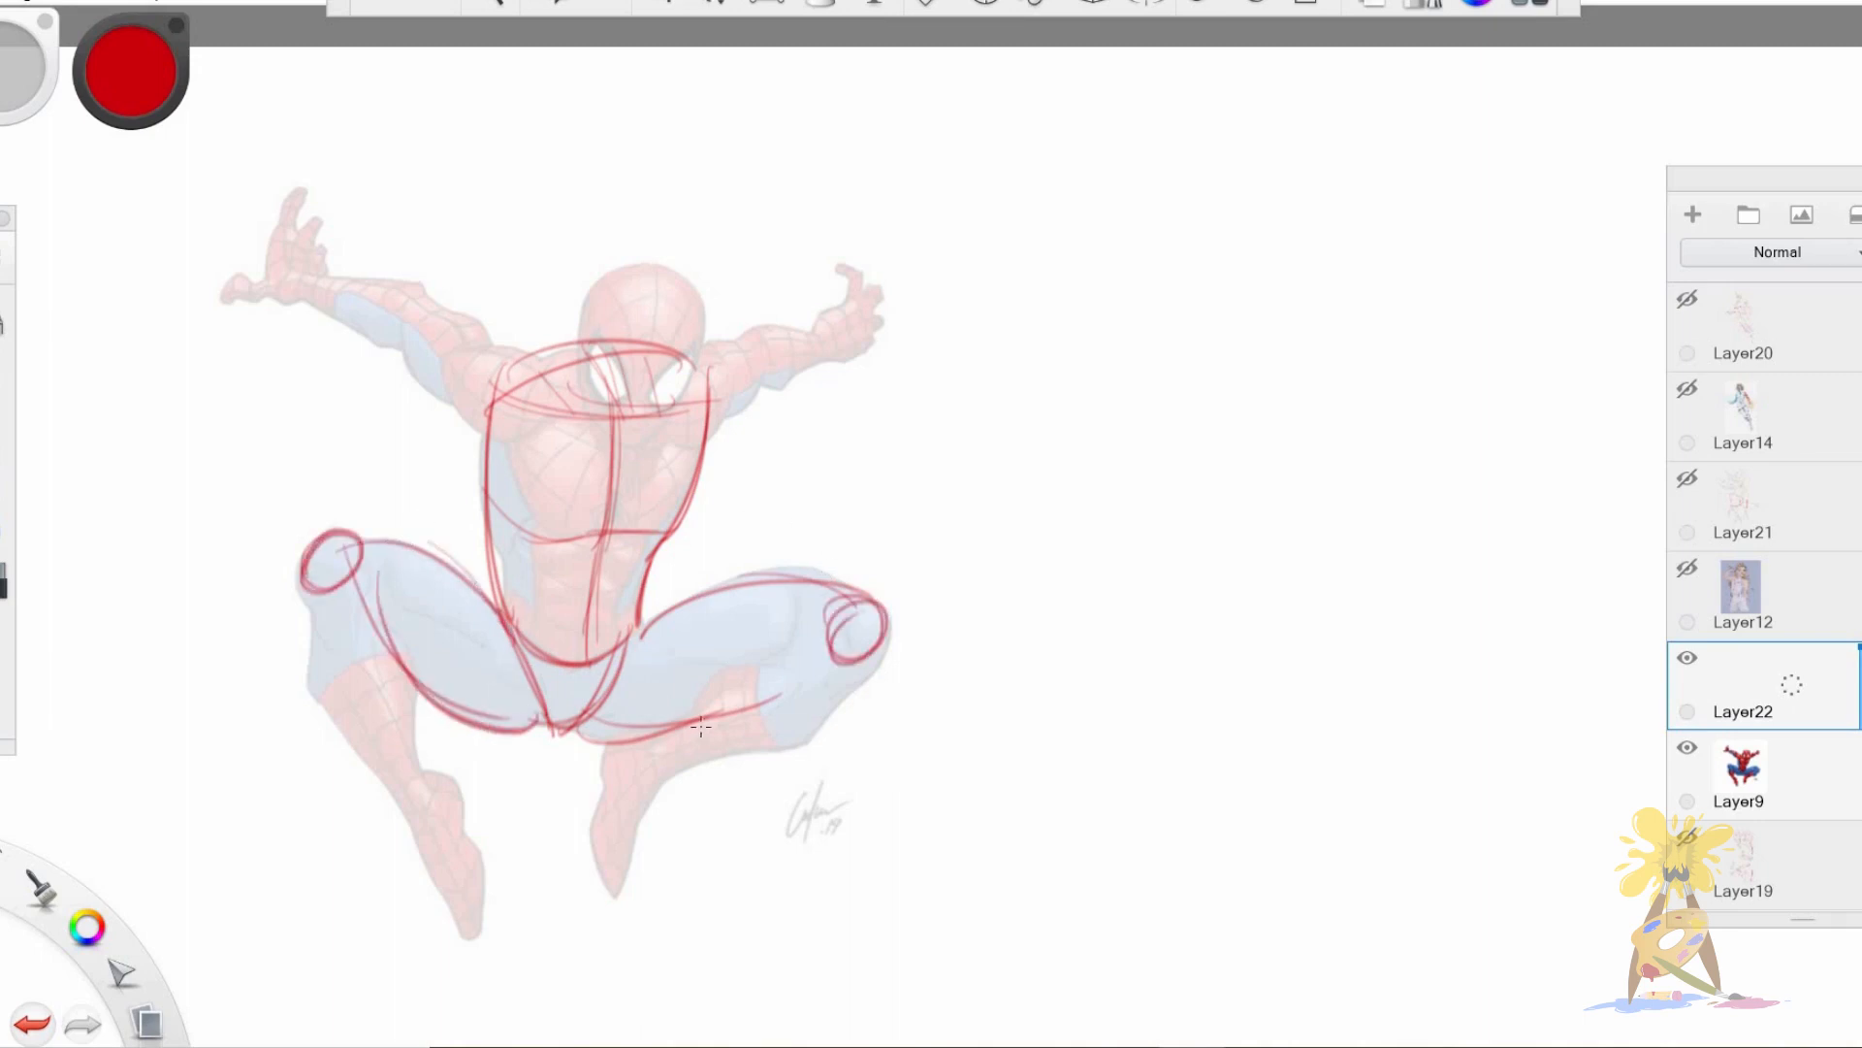
# Draw Spider-Man's folded lower legs and pointed feet, and connect the thighs beneath the pelvis.
pyautogui.moveTo(627, 745)
pyautogui.mouseDown()
pyautogui.moveTo(603, 803)
pyautogui.moveTo(617, 894)
pyautogui.moveTo(679, 771)
pyautogui.moveTo(862, 663)
pyautogui.moveTo(747, 670)
pyautogui.moveTo(810, 646)
pyautogui.mouseUp()
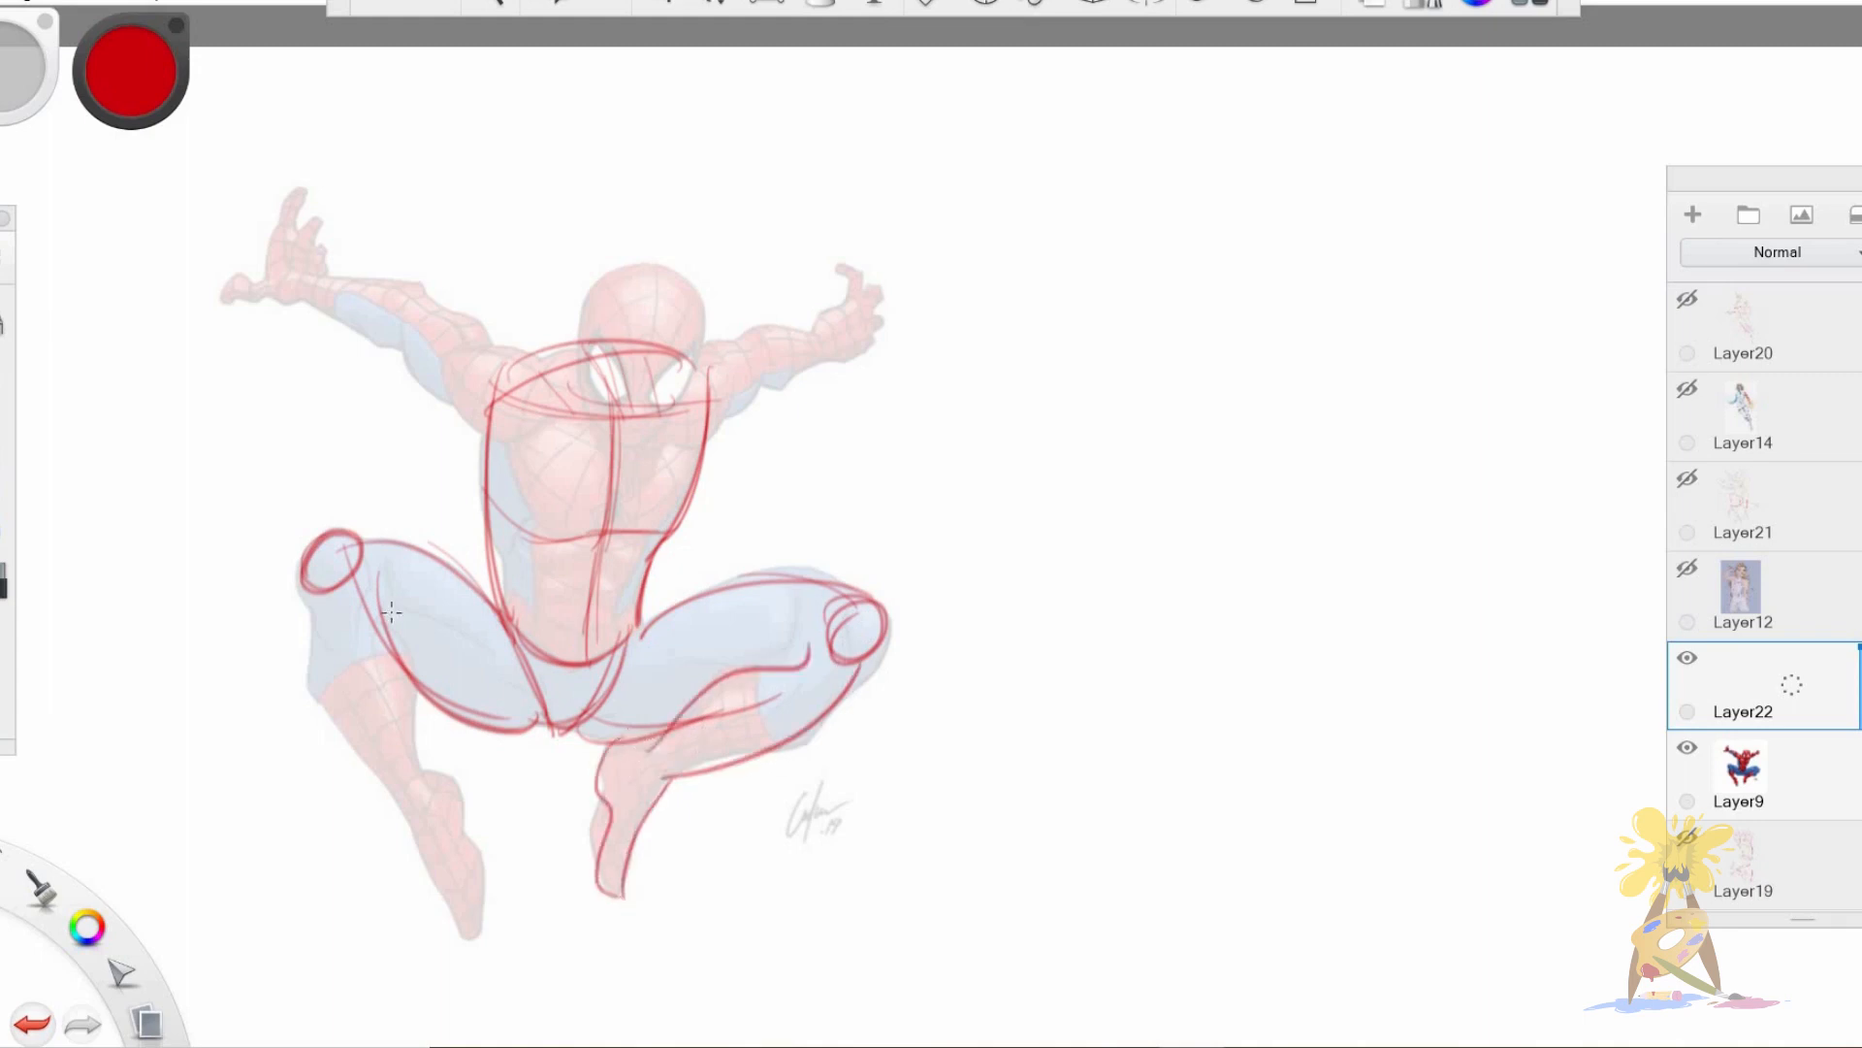
pyautogui.moveTo(386, 599); pyautogui.dragTo(432, 784)
pyautogui.moveTo(302, 599)
pyautogui.mouseDown()
pyautogui.moveTo(320, 706)
pyautogui.moveTo(415, 830)
pyautogui.moveTo(448, 774)
pyautogui.moveTo(483, 876)
pyautogui.mouseUp()
pyautogui.moveTo(417, 825); pyautogui.dragTo(468, 937)
pyautogui.moveTo(306, 548)
pyautogui.mouseDown()
pyautogui.moveTo(325, 695)
pyautogui.moveTo(354, 749)
pyautogui.mouseUp()
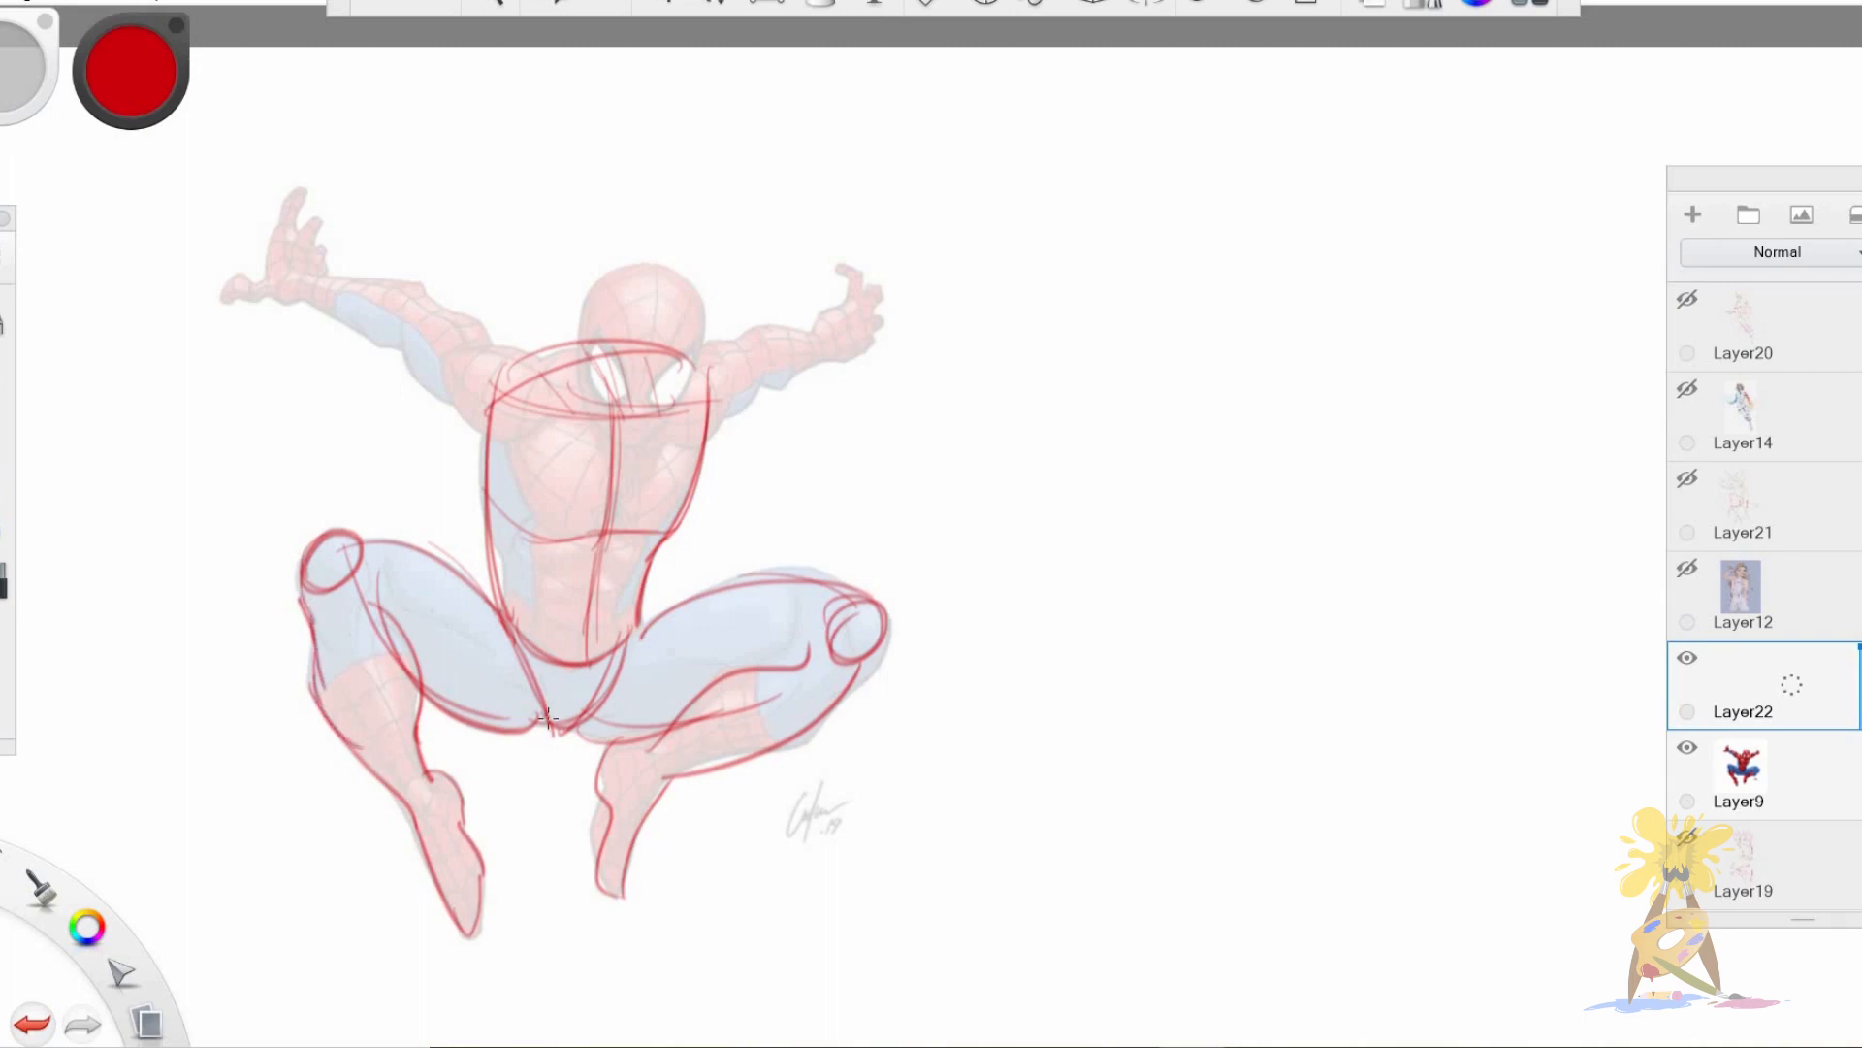
pyautogui.moveTo(518, 732); pyautogui.dragTo(620, 745)
# Circle Spider-Man's shoulder, outline his head with a domed crown and pointed jaw, and reinforce the upper edge of the thigh.
pyautogui.moveTo(482, 370)
pyautogui.mouseDown()
pyautogui.moveTo(519, 356)
pyautogui.moveTo(475, 427)
pyautogui.moveTo(543, 374)
pyautogui.mouseUp()
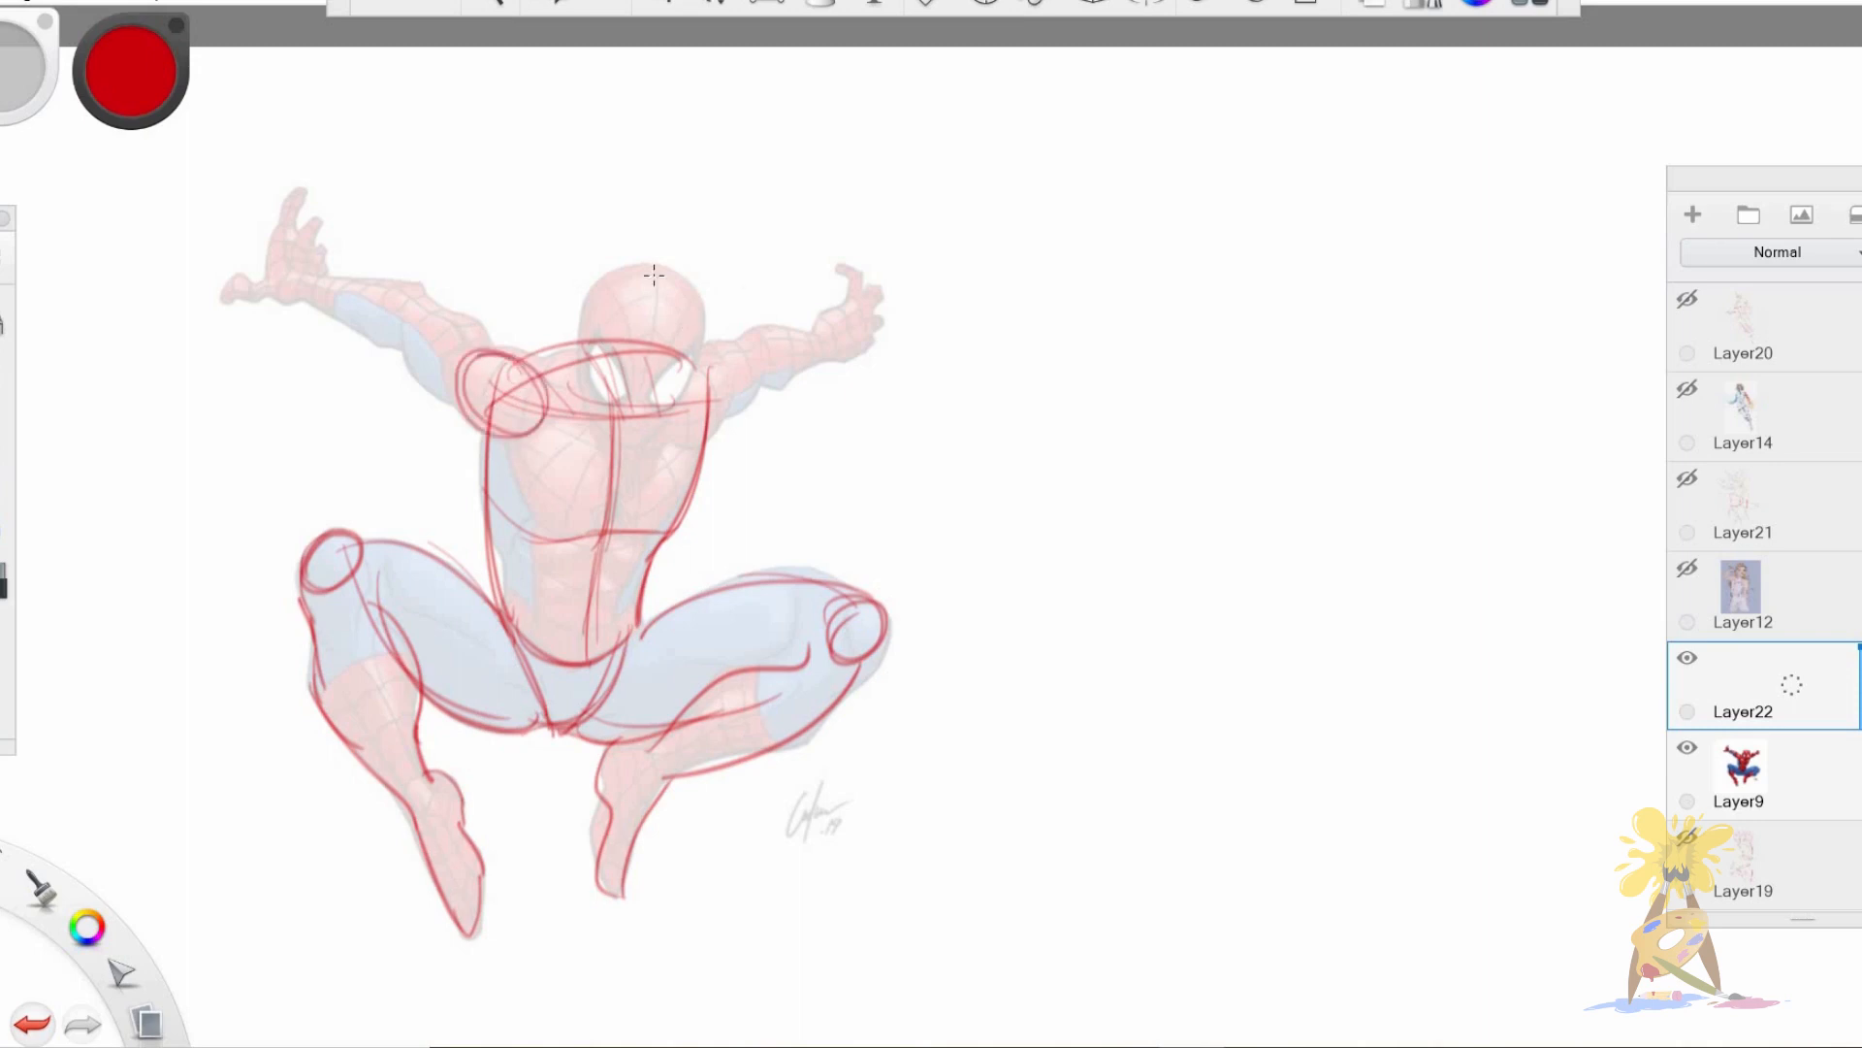
pyautogui.moveTo(586, 299); pyautogui.dragTo(583, 396)
pyautogui.moveTo(580, 307)
pyautogui.mouseDown()
pyautogui.moveTo(588, 424)
pyautogui.moveTo(573, 386)
pyautogui.moveTo(622, 460)
pyautogui.mouseUp()
pyautogui.moveTo(580, 397)
pyautogui.mouseDown()
pyautogui.moveTo(630, 460)
pyautogui.moveTo(671, 425)
pyautogui.mouseUp()
pyautogui.moveTo(706, 330); pyautogui.dragTo(676, 427)
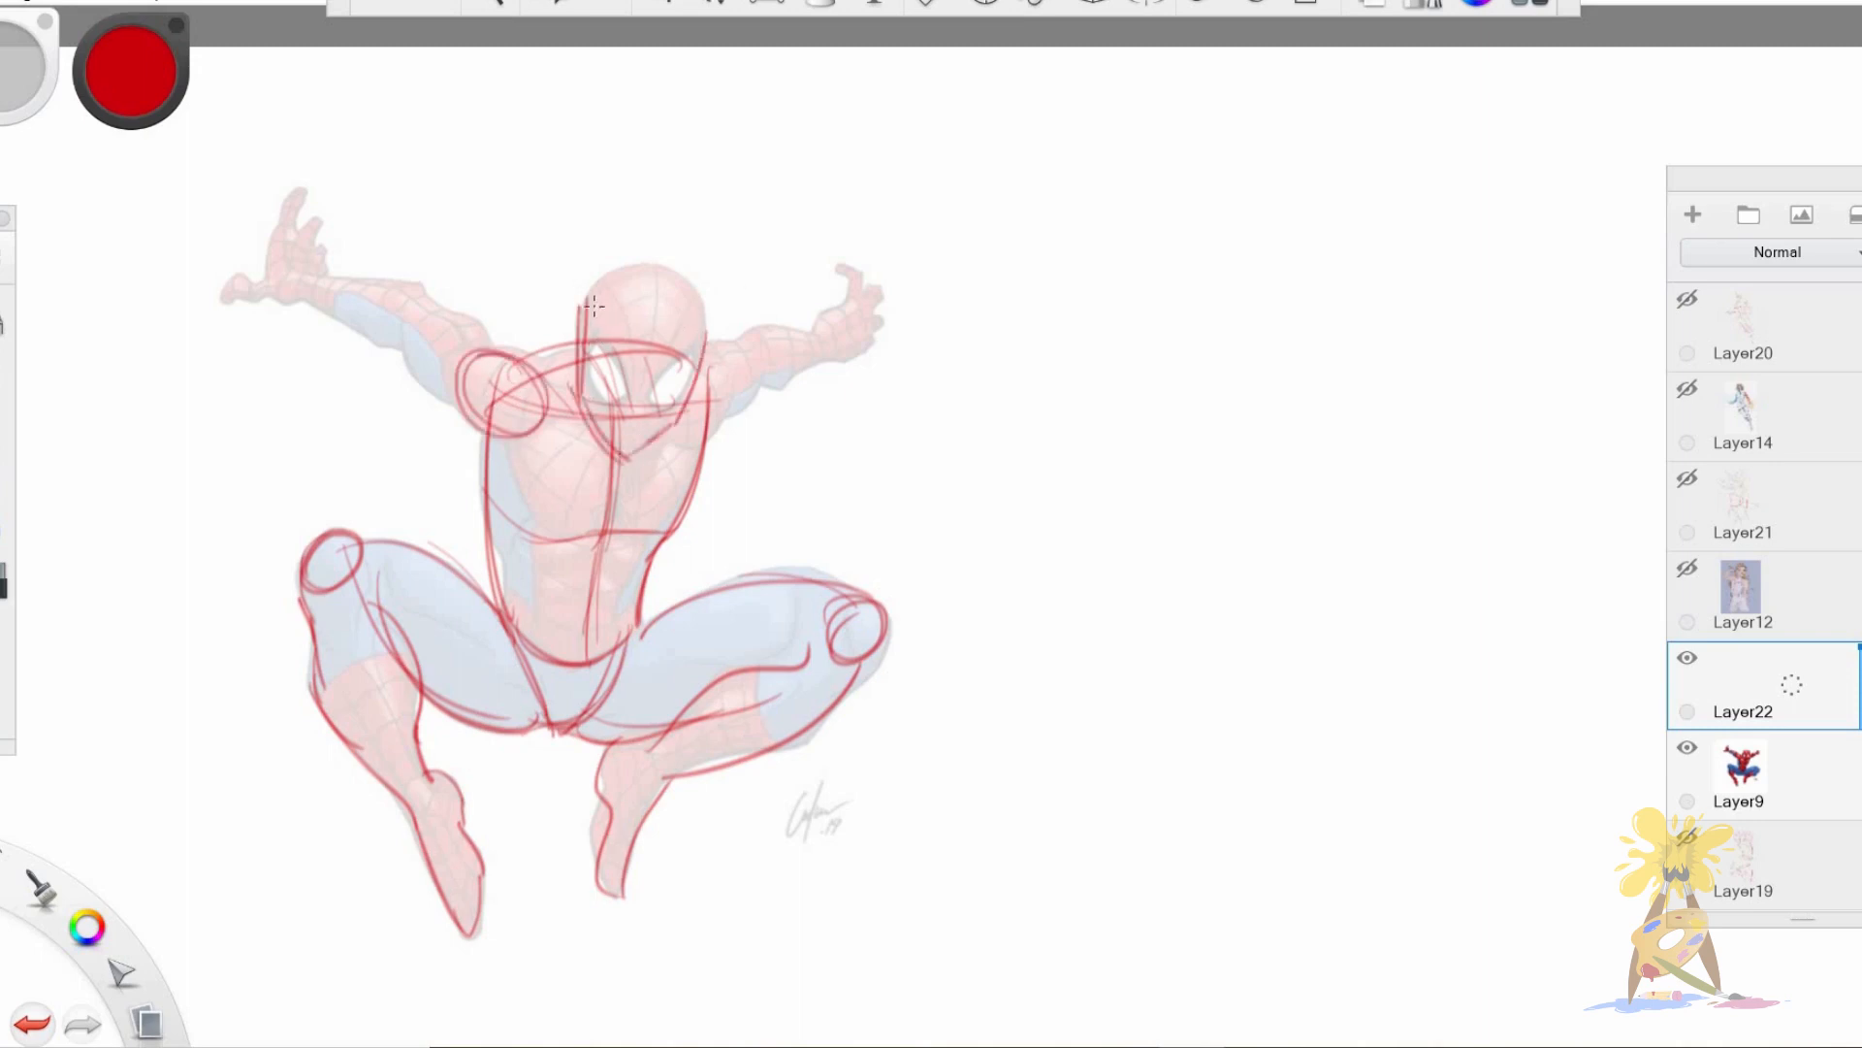
pyautogui.moveTo(579, 305)
pyautogui.mouseDown()
pyautogui.moveTo(661, 263)
pyautogui.moveTo(707, 357)
pyautogui.mouseUp()
pyautogui.moveTo(628, 644)
pyautogui.mouseDown()
pyautogui.moveTo(691, 611)
pyautogui.moveTo(670, 617)
pyautogui.moveTo(864, 592)
pyautogui.mouseUp()
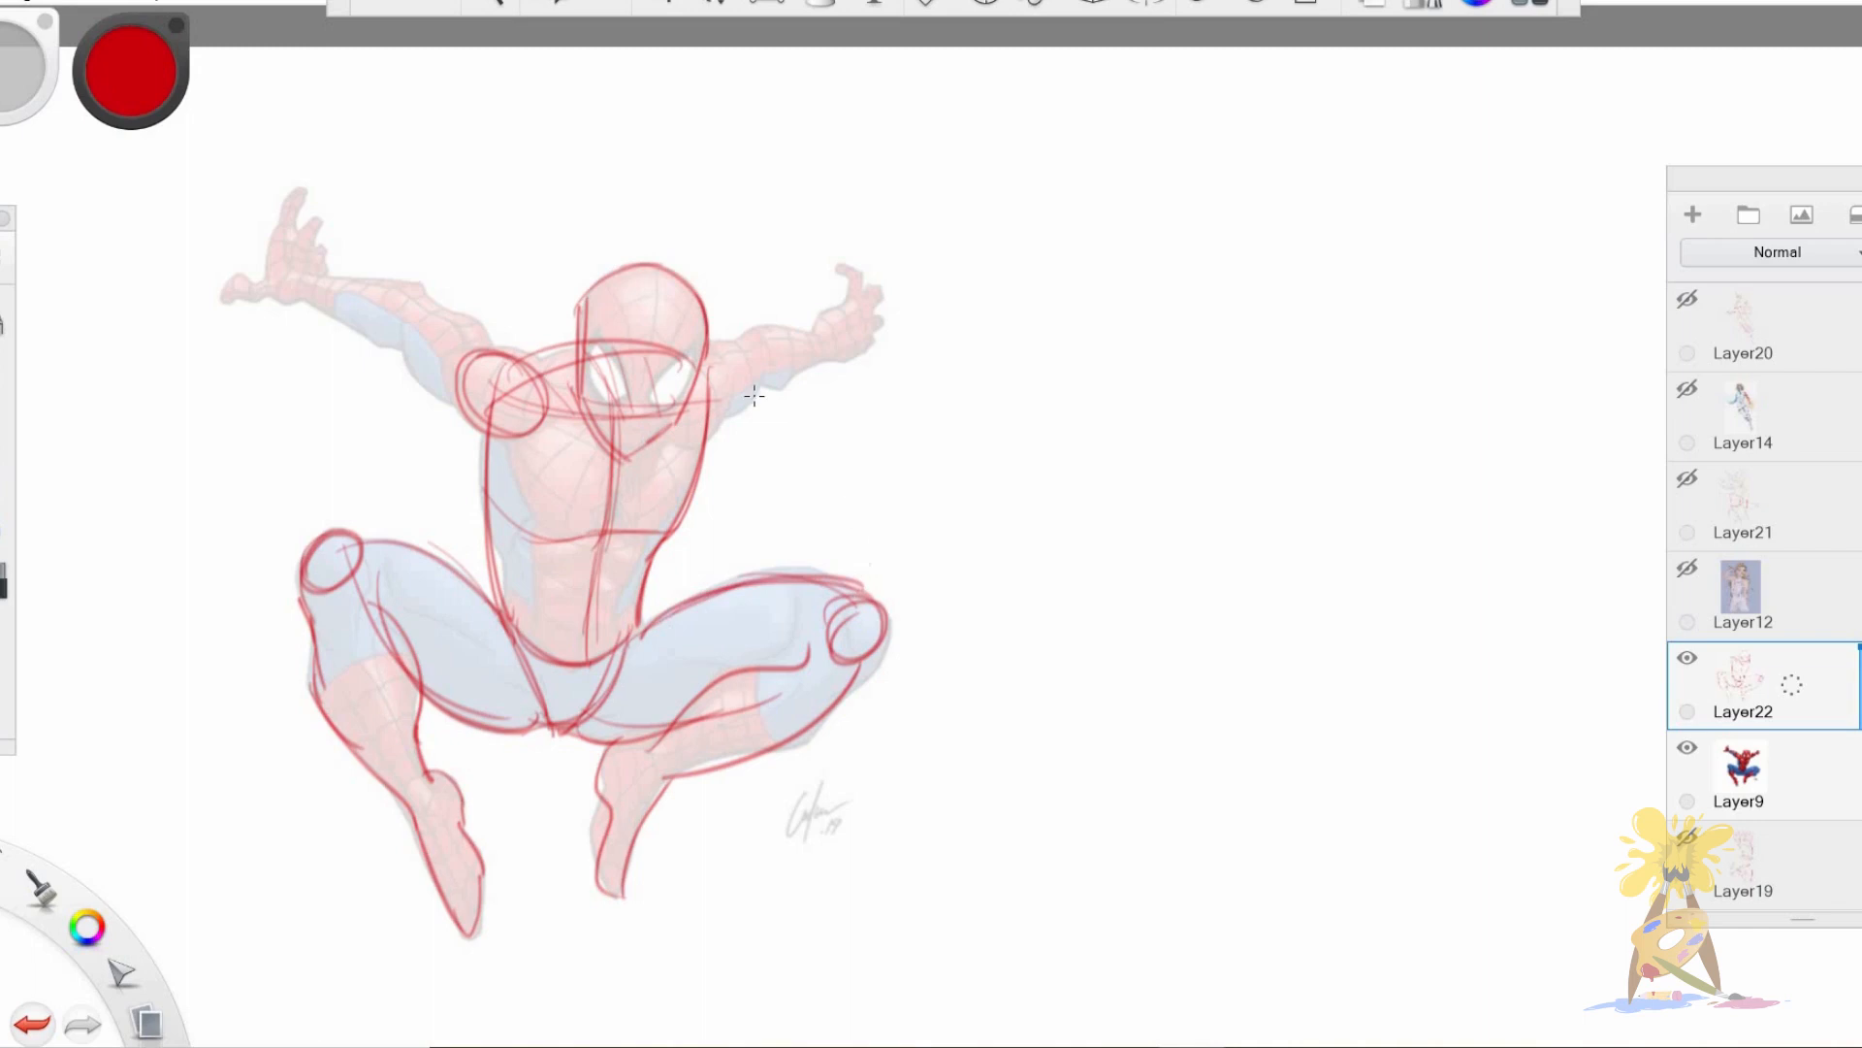
# Outline Spider-Man's two outstretched arms from the shoulders to the wrists.
pyautogui.moveTo(690, 340)
pyautogui.mouseDown()
pyautogui.moveTo(717, 440)
pyautogui.moveTo(850, 355)
pyautogui.moveTo(750, 330)
pyautogui.moveTo(842, 336)
pyautogui.mouseUp()
pyautogui.moveTo(393, 345); pyautogui.dragTo(287, 296)
pyautogui.moveTo(292, 283); pyautogui.dragTo(501, 349)
pyautogui.moveTo(763, 382)
pyautogui.mouseDown()
pyautogui.moveTo(713, 431)
pyautogui.moveTo(830, 360)
pyautogui.mouseUp()
pyautogui.moveTo(712, 355); pyautogui.dragTo(745, 346)
pyautogui.moveTo(455, 310); pyautogui.dragTo(550, 372)
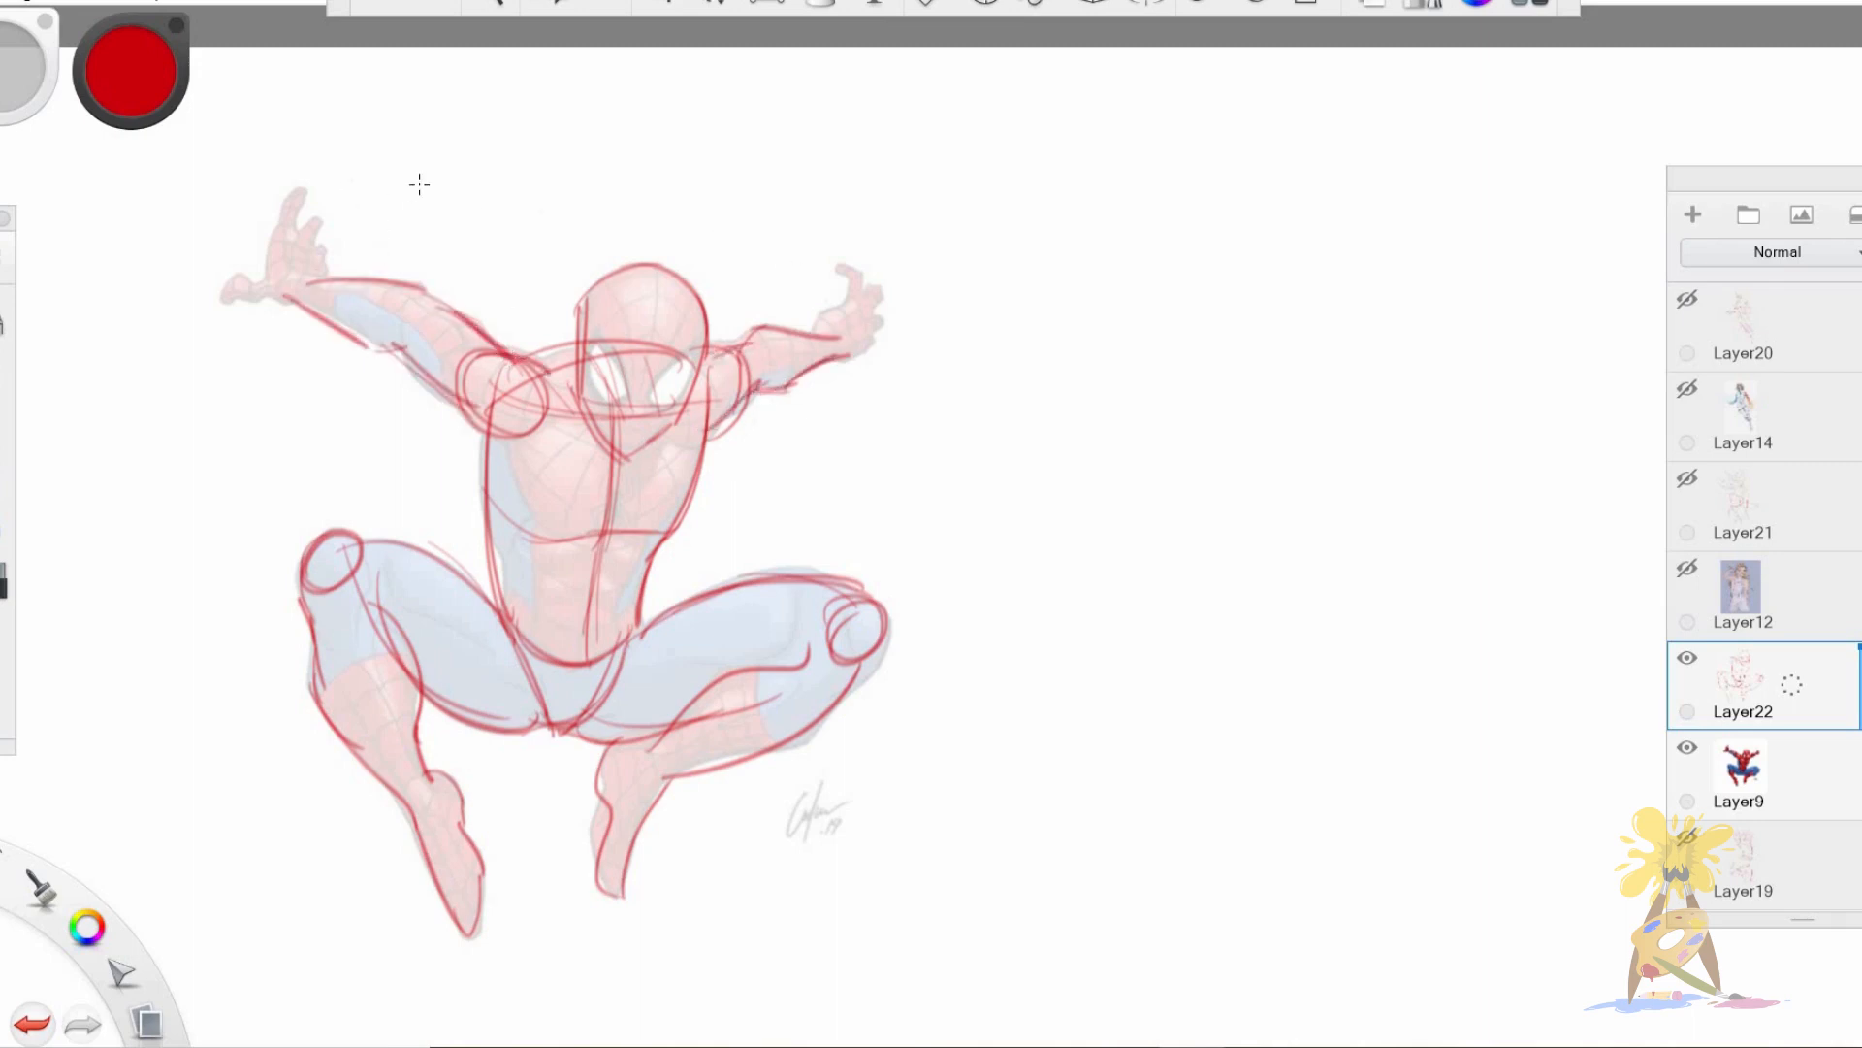
# Sketch Spider-Man's hands, with spread fingers on the raised hand and a compact shape for the other.
pyautogui.moveTo(268, 222)
pyautogui.mouseDown()
pyautogui.moveTo(265, 274)
pyautogui.moveTo(231, 299)
pyautogui.moveTo(281, 283)
pyautogui.moveTo(298, 193)
pyautogui.mouseUp()
pyautogui.moveTo(300, 193)
pyautogui.mouseDown()
pyautogui.moveTo(285, 241)
pyautogui.moveTo(305, 262)
pyautogui.mouseUp()
pyautogui.moveTo(307, 256); pyautogui.dragTo(332, 282)
pyautogui.moveTo(807, 336); pyautogui.dragTo(862, 293)
pyautogui.moveTo(840, 266)
pyautogui.mouseDown()
pyautogui.moveTo(862, 291)
pyautogui.moveTo(859, 362)
pyautogui.mouseUp()
pyautogui.moveTo(866, 351); pyautogui.dragTo(830, 368)
# Draw Spider-Man's eye shapes and facial centre line, and mark the line between neck and shoulder.
pyautogui.moveTo(584, 392); pyautogui.dragTo(671, 413)
pyautogui.moveTo(590, 347); pyautogui.dragTo(622, 405)
pyautogui.moveTo(677, 349); pyautogui.dragTo(654, 406)
pyautogui.moveTo(646, 284); pyautogui.dragTo(624, 447)
pyautogui.moveTo(524, 362); pyautogui.dragTo(588, 347)
# Add curved contour lines across Spider-Man's rib cage, thighs and calves, and reinforce the outline of the folded leg's foot.
pyautogui.moveTo(500, 444); pyautogui.dragTo(573, 541)
pyautogui.moveTo(602, 549); pyautogui.dragTo(586, 647)
pyautogui.moveTo(369, 587); pyautogui.dragTo(426, 713)
pyautogui.moveTo(320, 699)
pyautogui.mouseDown()
pyautogui.moveTo(417, 635)
pyautogui.moveTo(471, 699)
pyautogui.mouseUp()
pyautogui.moveTo(679, 596); pyautogui.dragTo(703, 727)
pyautogui.moveTo(762, 660)
pyautogui.mouseDown()
pyautogui.moveTo(752, 747)
pyautogui.moveTo(645, 825)
pyautogui.mouseUp()
pyautogui.moveTo(611, 752); pyautogui.dragTo(597, 893)
pyautogui.moveTo(650, 810); pyautogui.dragTo(631, 864)
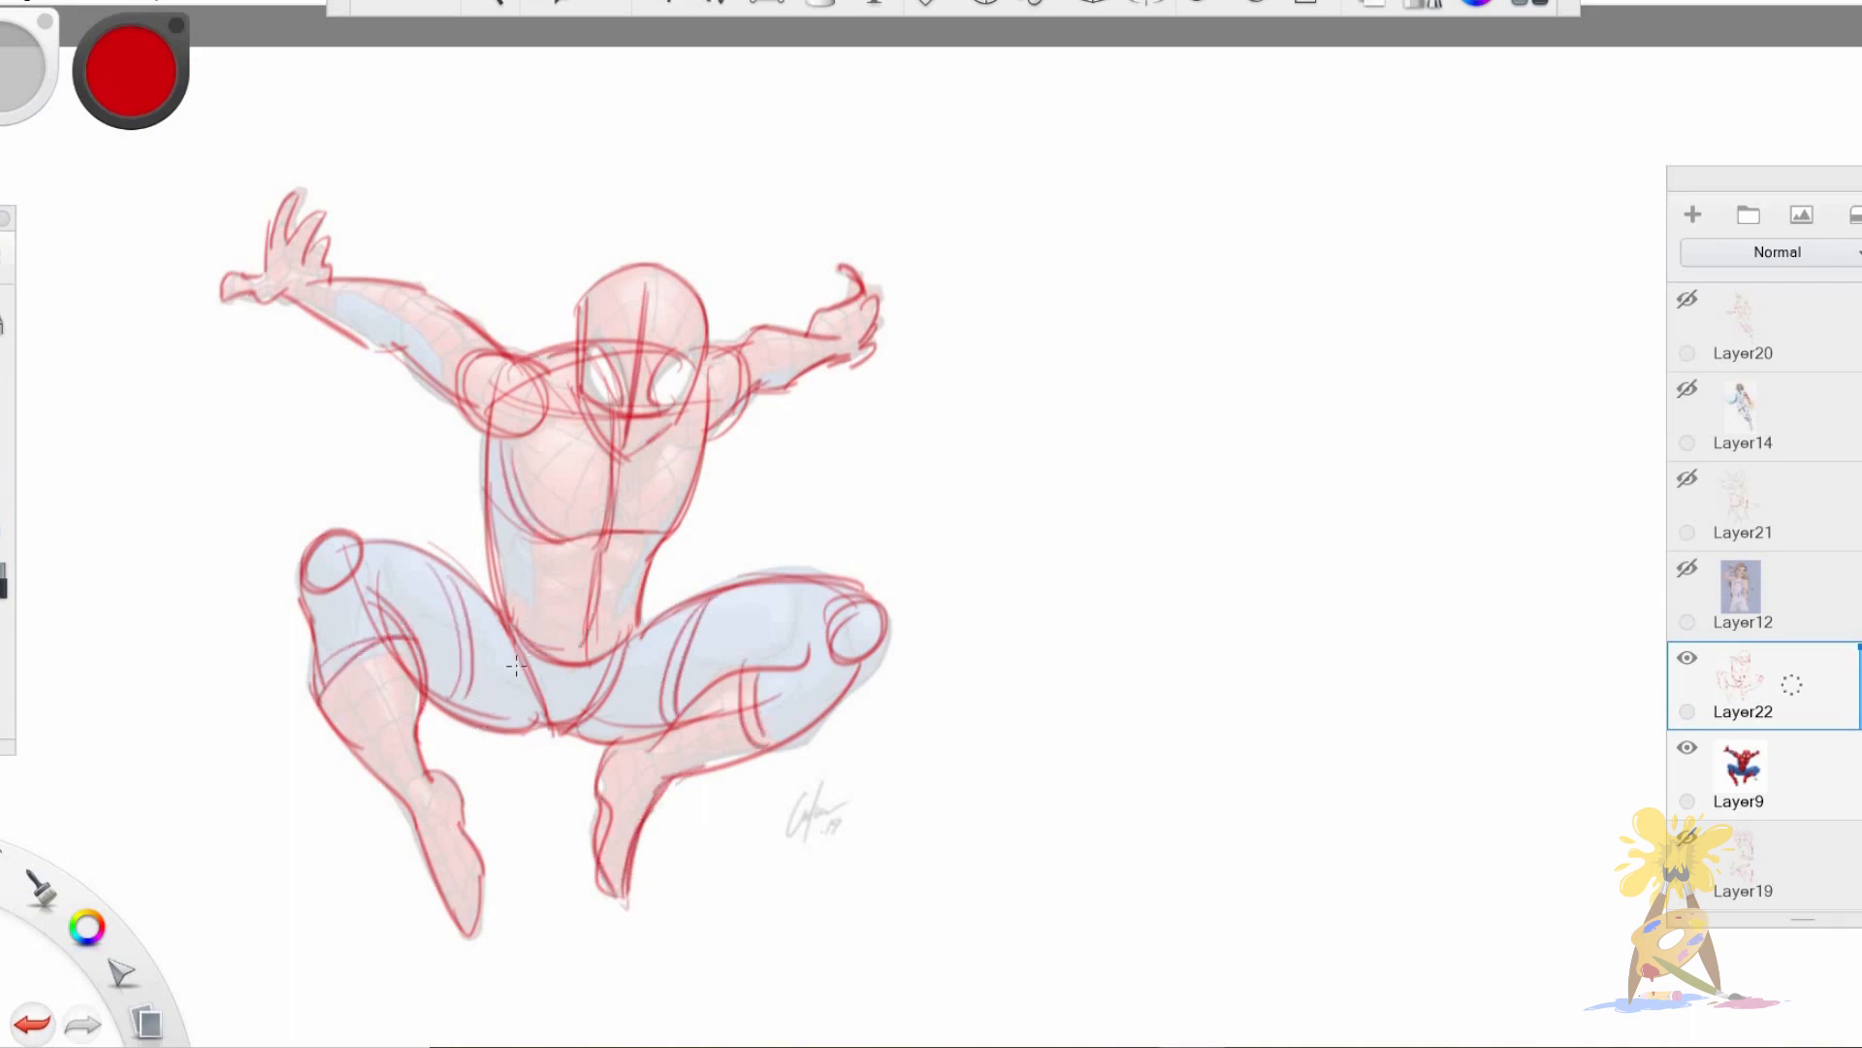
# Erase the underside line of Spider-Man's folded calf and redraw it along the reference up to the knee.
pyautogui.press('e')
pyautogui.moveTo(689, 780)
pyautogui.mouseDown()
pyautogui.moveTo(803, 738)
pyautogui.moveTo(849, 689)
pyautogui.moveTo(793, 738)
pyautogui.mouseUp()
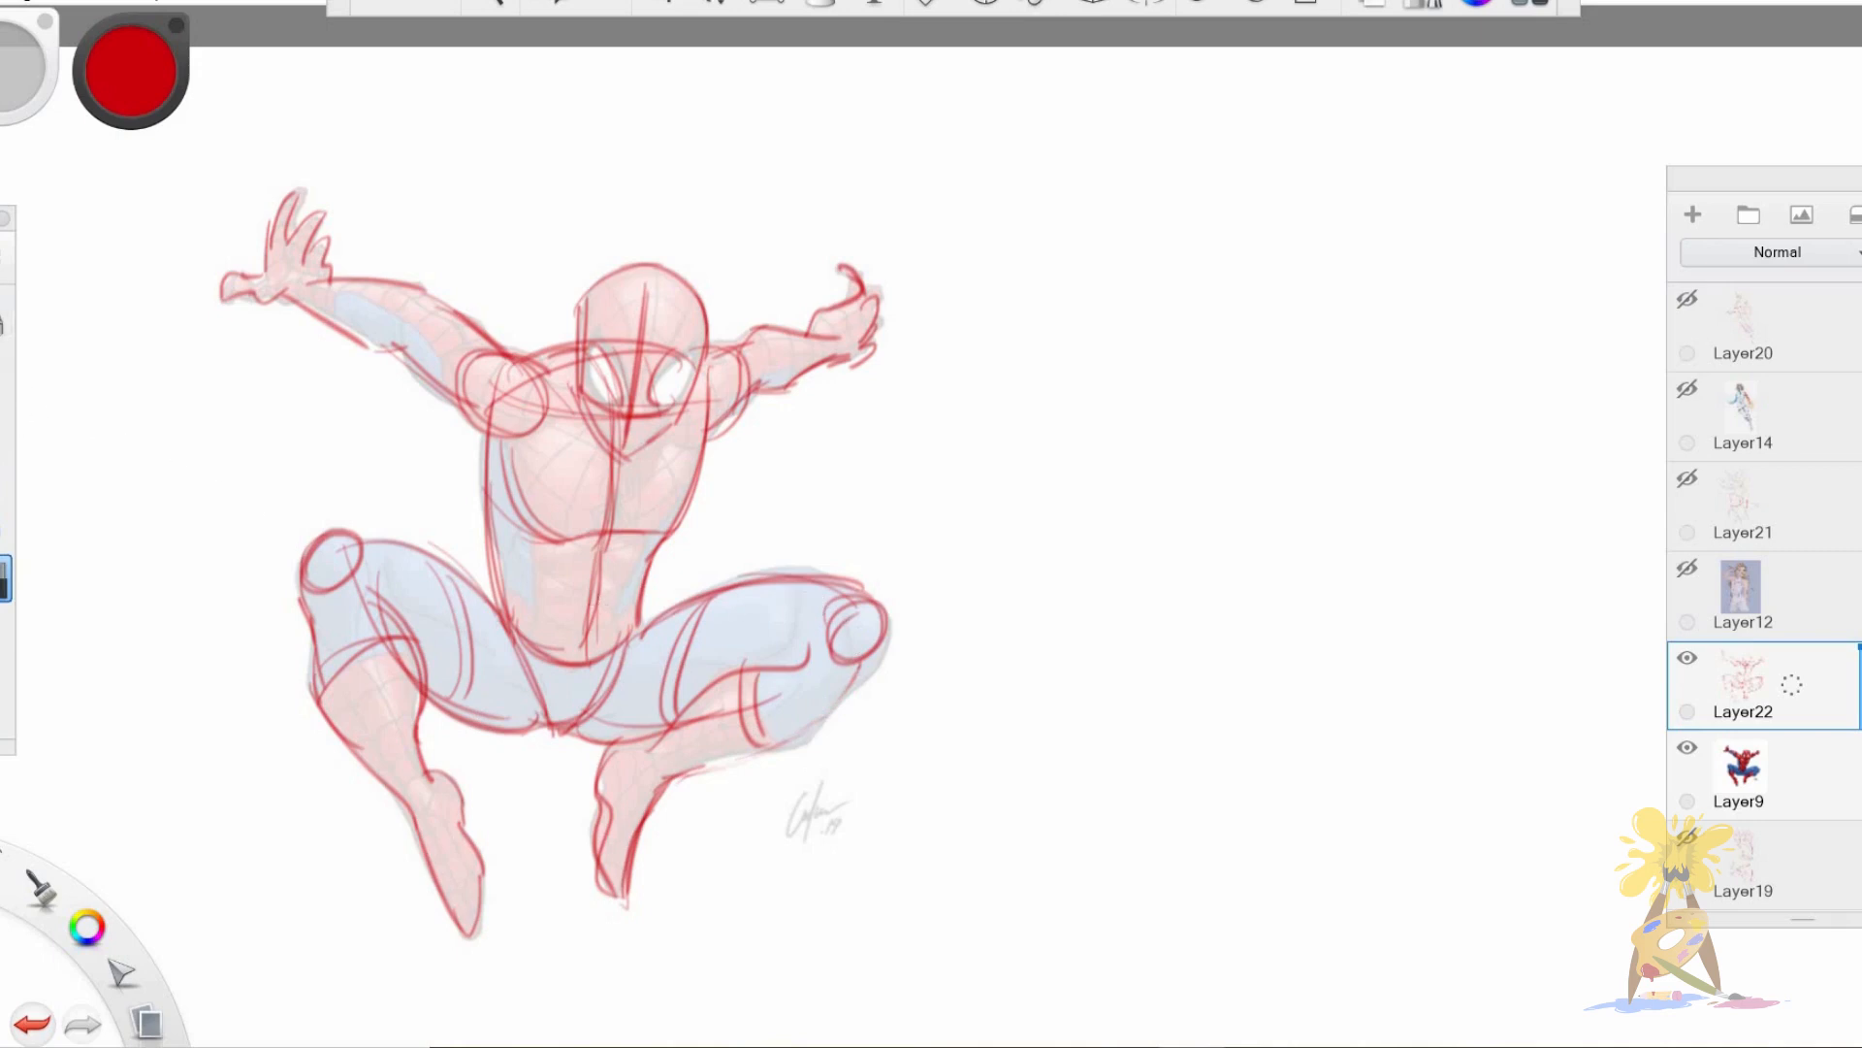
pyautogui.click(2, 339)
pyautogui.moveTo(675, 779)
pyautogui.mouseDown()
pyautogui.moveTo(780, 745)
pyautogui.moveTo(877, 651)
pyautogui.moveTo(816, 724)
pyautogui.mouseUp()
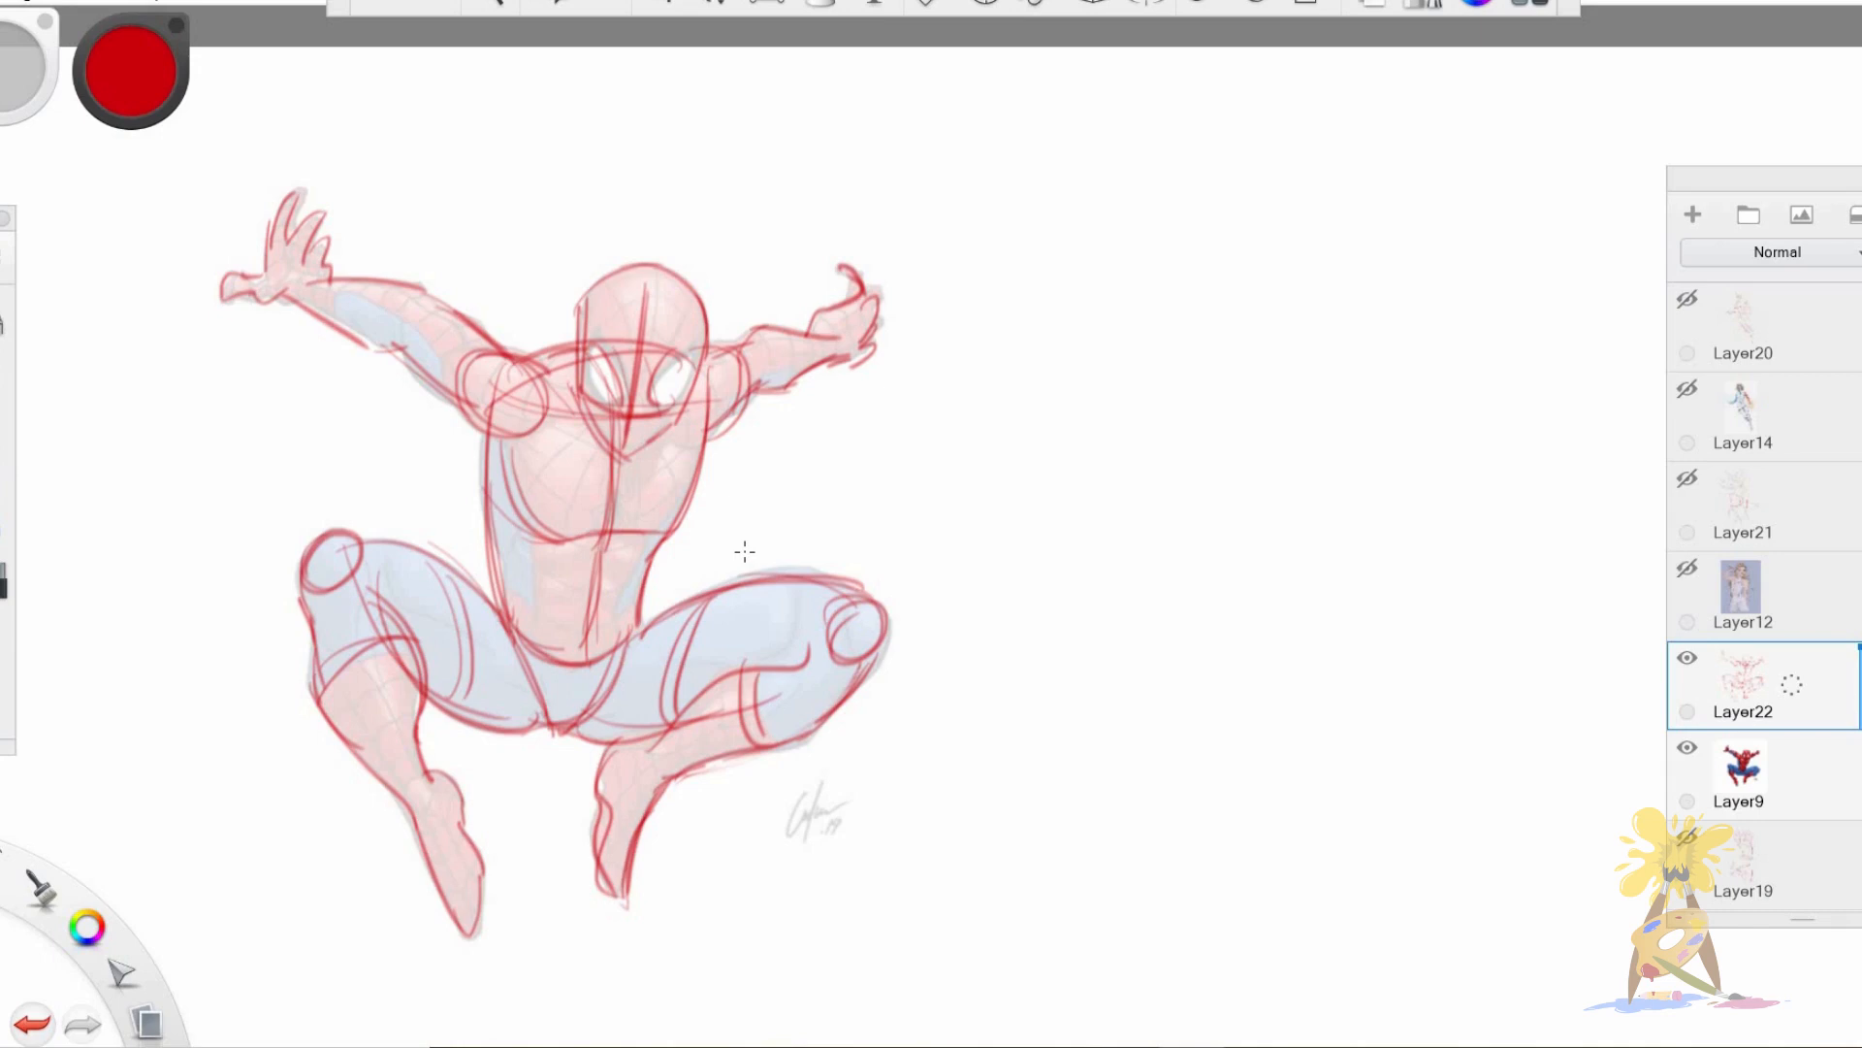
# Draw curved cross-contour bands around the forearms and upper arms of both outstretched arms.
pyautogui.moveTo(425, 316); pyautogui.dragTo(399, 385)
pyautogui.moveTo(470, 319); pyautogui.dragTo(437, 385)
pyautogui.moveTo(346, 284); pyautogui.dragTo(337, 321)
pyautogui.moveTo(377, 291); pyautogui.dragTo(365, 344)
pyautogui.moveTo(716, 350); pyautogui.dragTo(712, 415)
pyautogui.moveTo(778, 335)
pyautogui.mouseDown()
pyautogui.moveTo(765, 386)
pyautogui.moveTo(787, 389)
pyautogui.mouseUp()
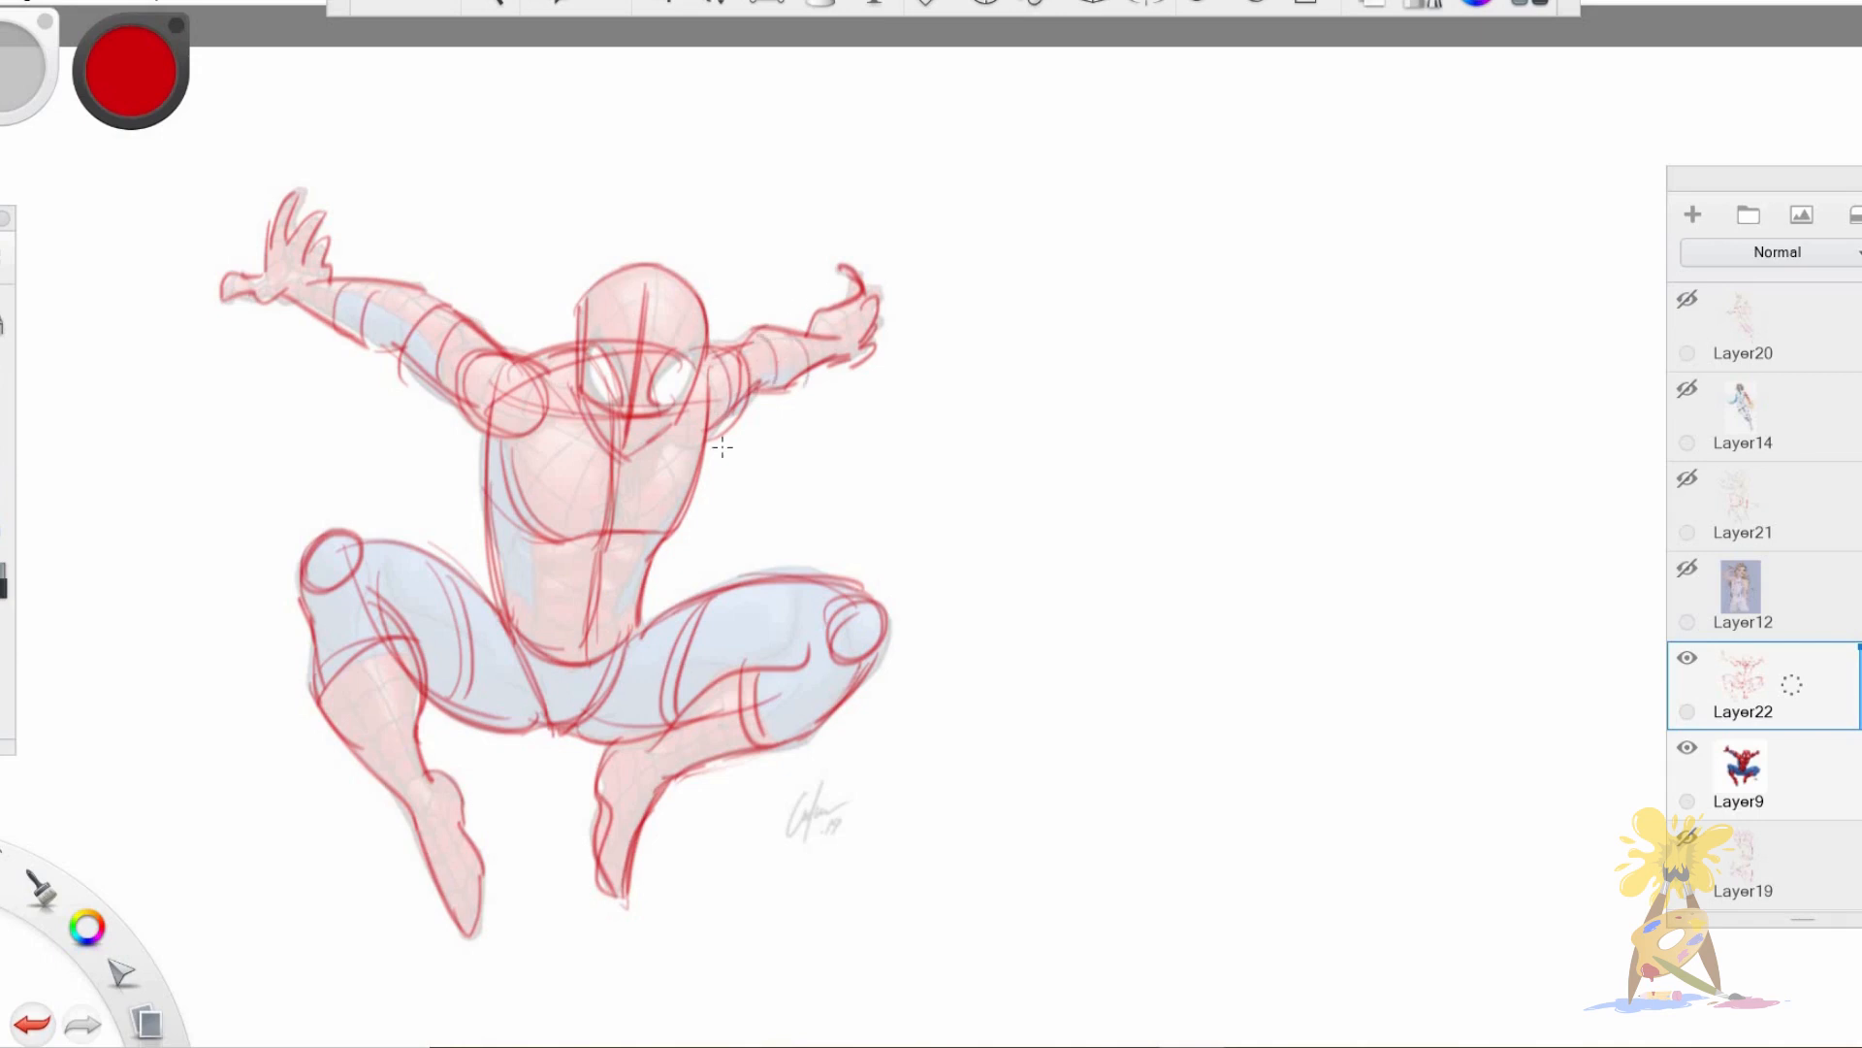
# Move the red Spider-Man sketch on Layer22 off the reference so it stands beside it on the blank canvas.
pyautogui.press('v')
pyautogui.moveTo(710, 804)
pyautogui.mouseDown()
pyautogui.moveTo(953, 751)
pyautogui.moveTo(1411, 776)
pyautogui.mouseUp()
pyautogui.press('Escape')
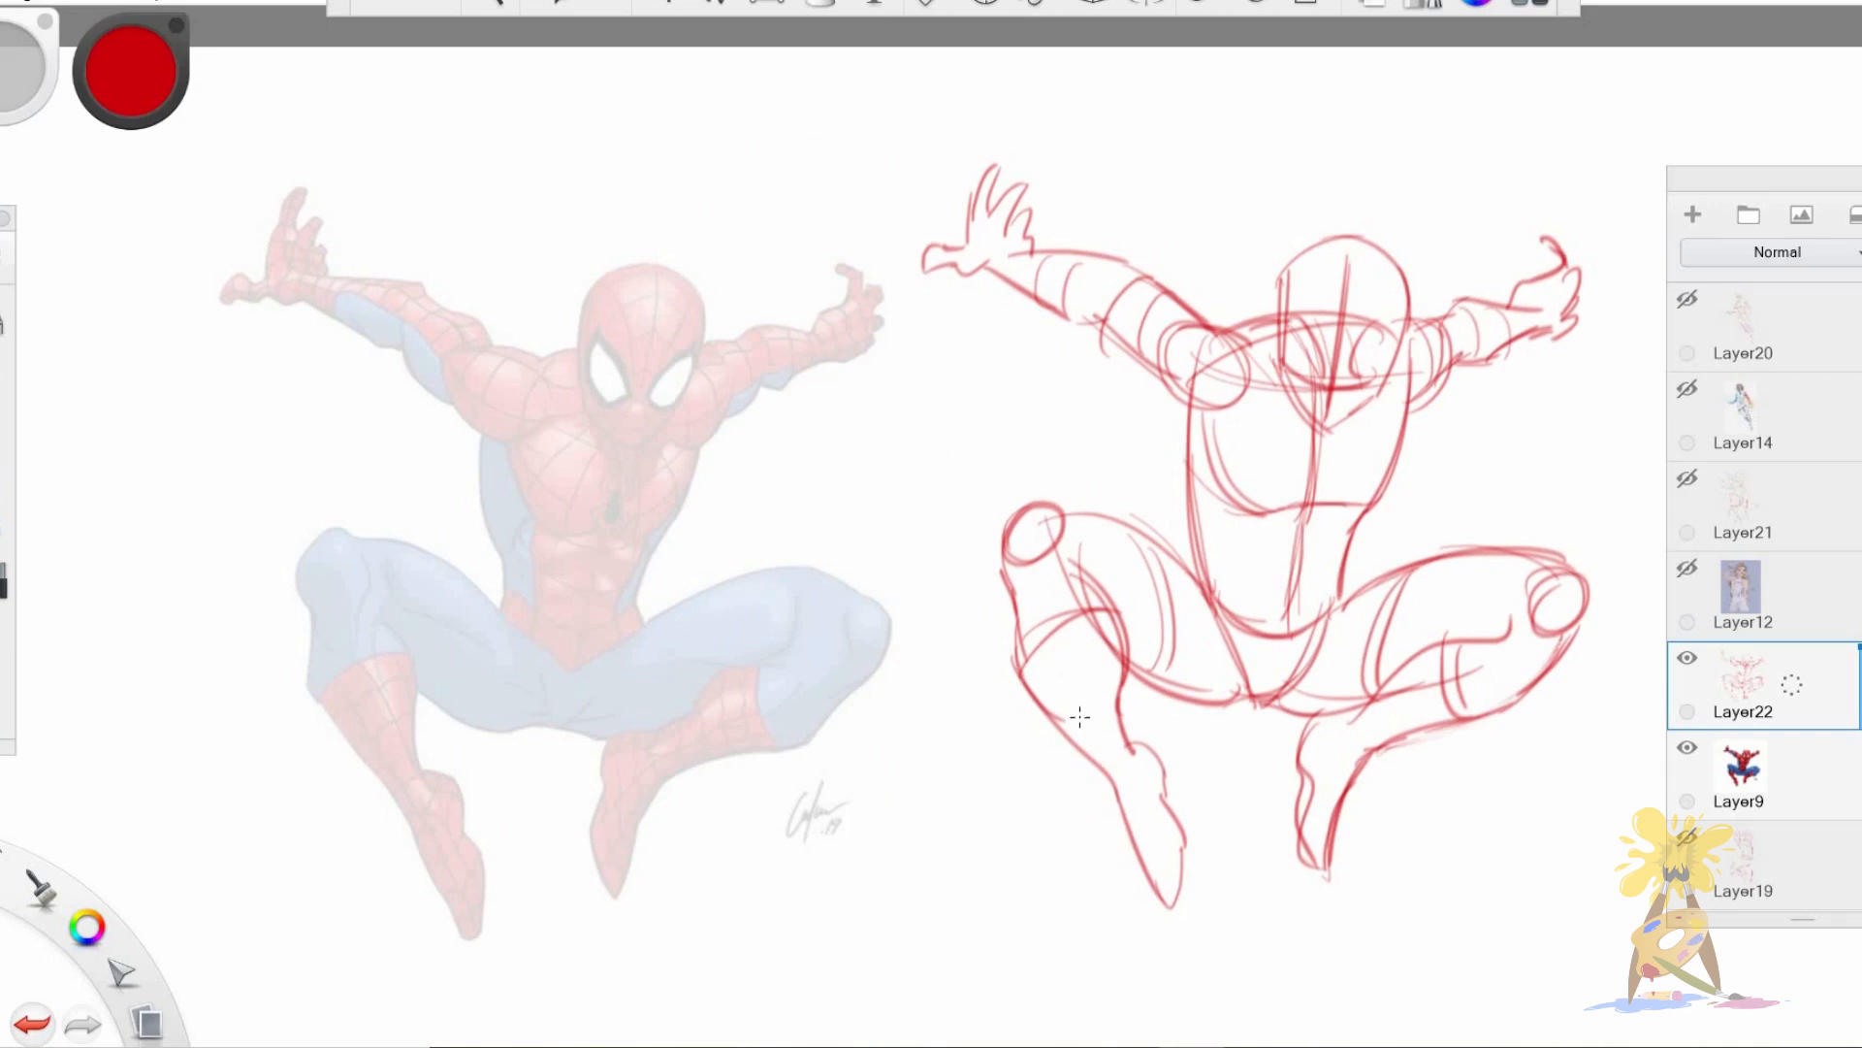
# Add cross-contour curves around the shin of the moved sketch's hanging lower leg.
pyautogui.moveTo(1046, 718); pyautogui.dragTo(1109, 682)
pyautogui.moveTo(1094, 734)
pyautogui.mouseDown()
pyautogui.moveTo(1115, 715)
pyautogui.moveTo(1162, 781)
pyautogui.moveTo(1176, 854)
pyautogui.mouseUp()
pyautogui.press('space')
pyautogui.moveTo(1127, 711)
pyautogui.mouseDown()
pyautogui.moveTo(1112, 698)
pyautogui.moveTo(1106, 723)
pyautogui.mouseUp()
pyautogui.moveTo(1171, 817)
pyautogui.mouseDown()
pyautogui.moveTo(964, 812)
pyautogui.moveTo(1004, 748)
pyautogui.moveTo(1079, 817)
pyautogui.moveTo(1161, 779)
pyautogui.moveTo(1206, 809)
pyautogui.mouseUp()
pyautogui.hotkey('ctrl', 'alt')
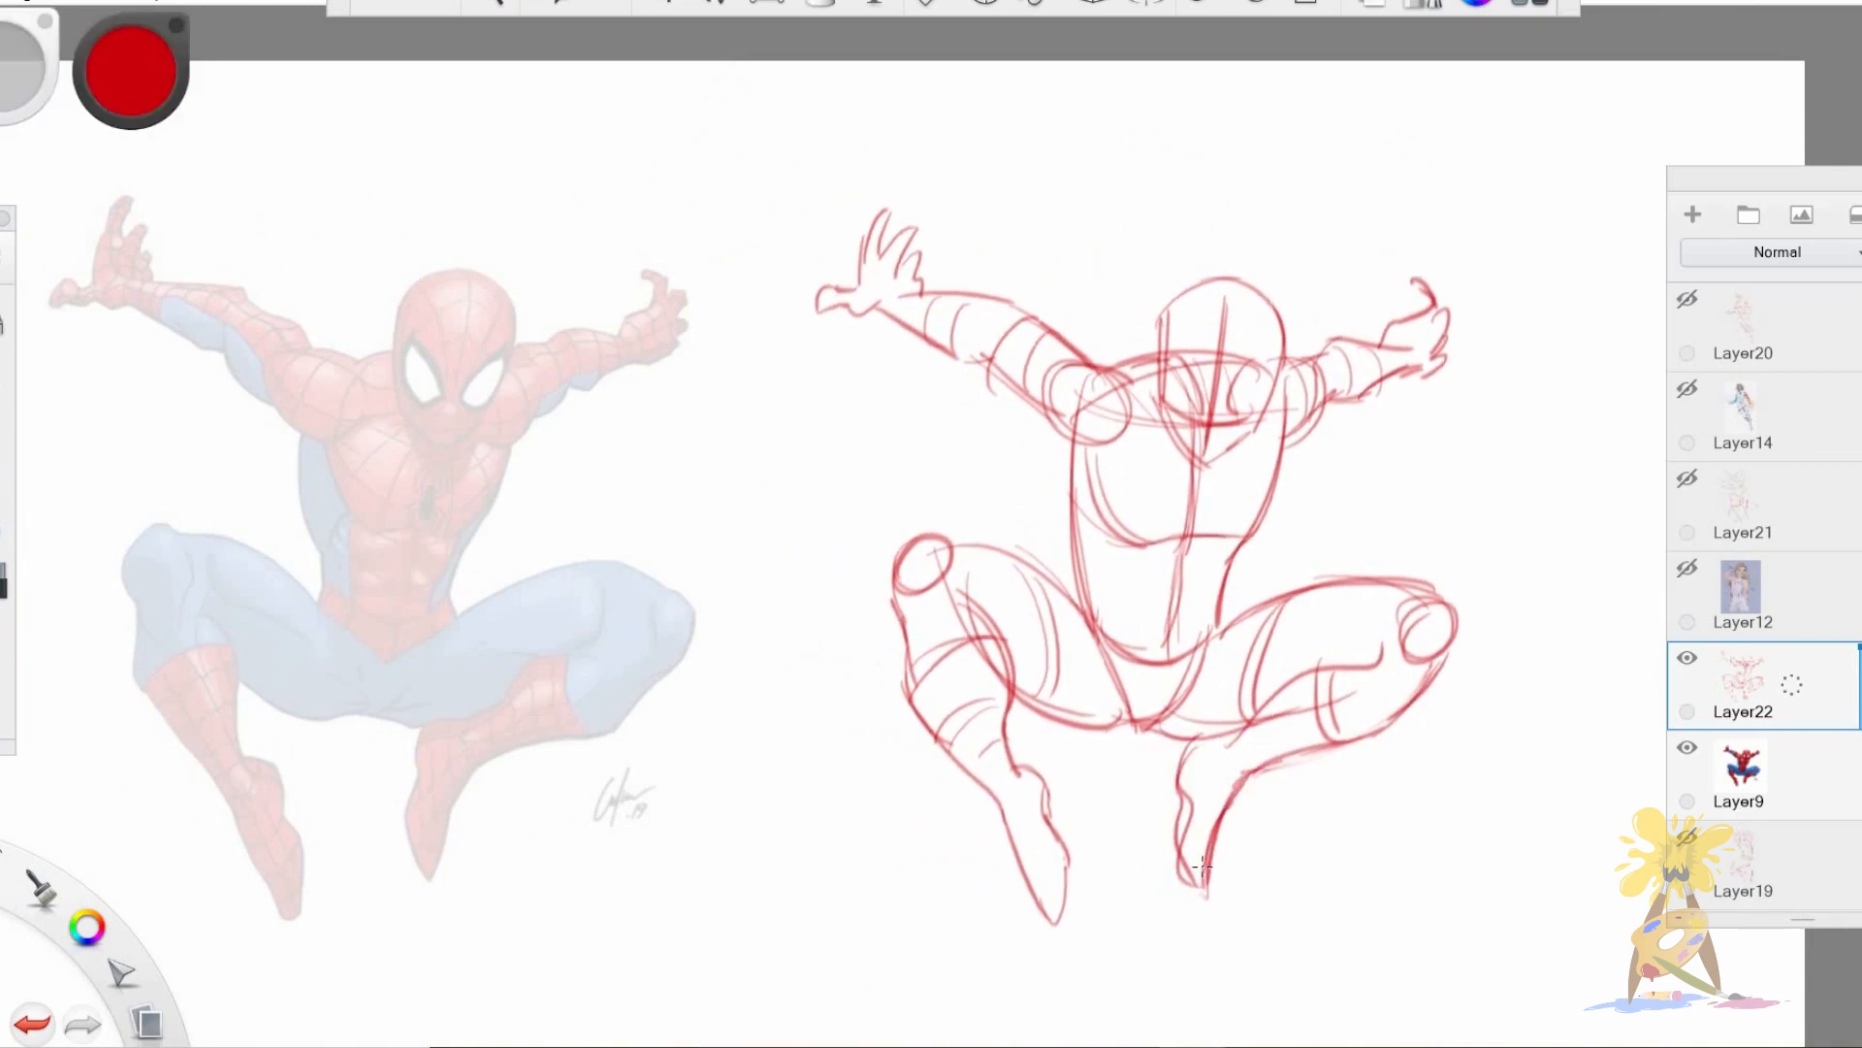